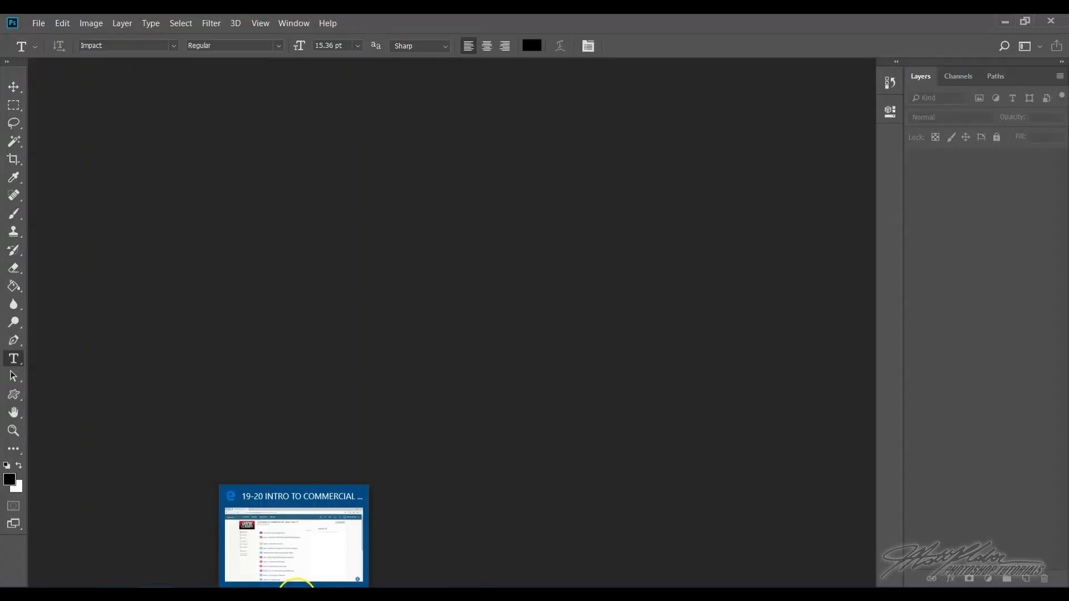
- Switch to the browser and open Animation Exercise.psd from the Week 6: Digital Signature/Watermark (Photoshop) course folder
left_click(295, 534)
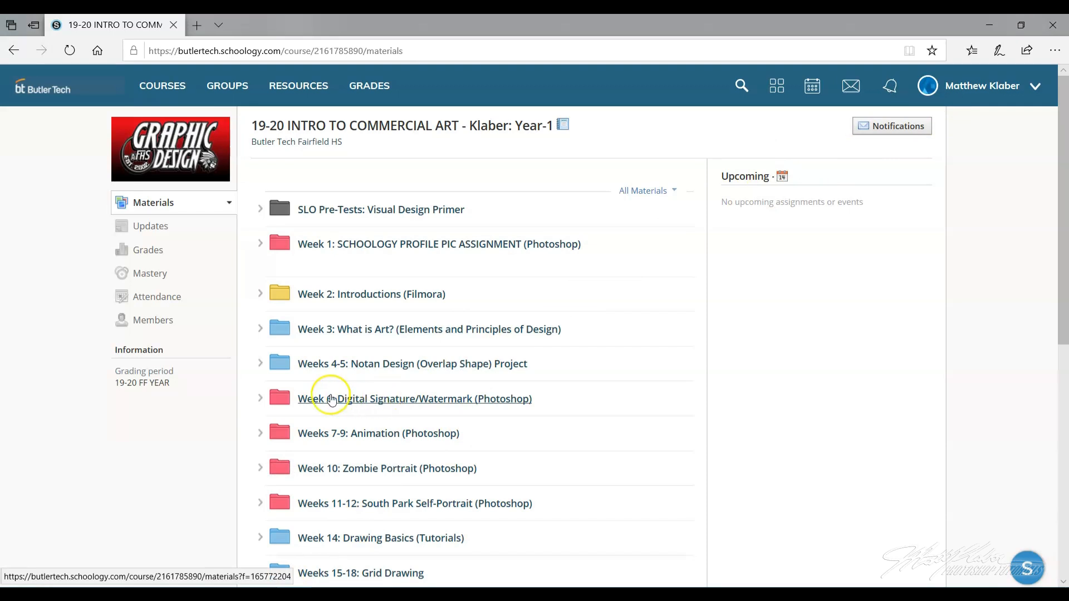
left_click(356, 398)
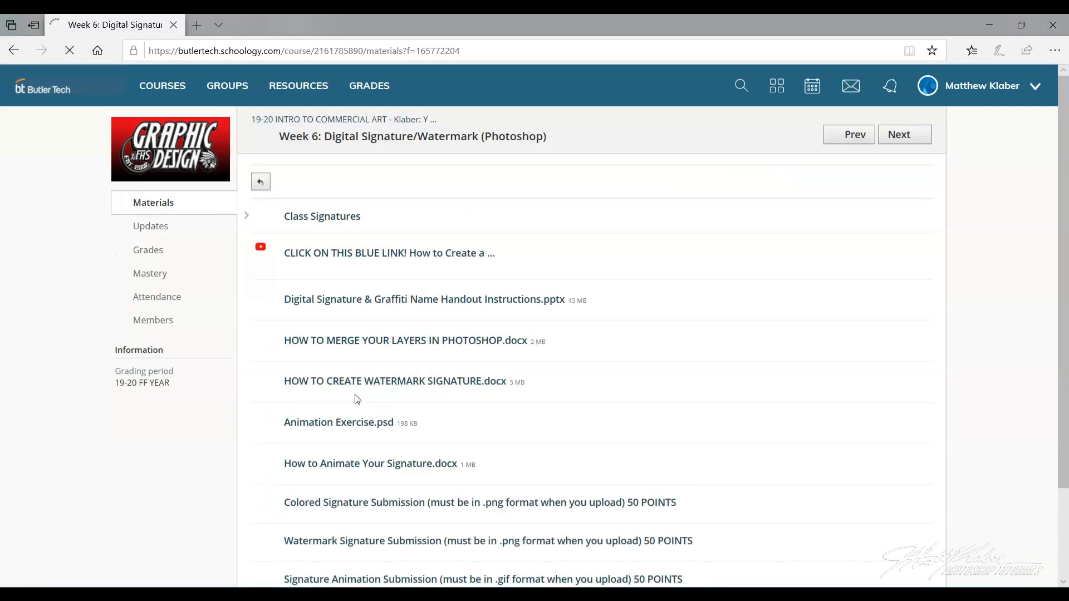
scroll(594, 341, "down", 2)
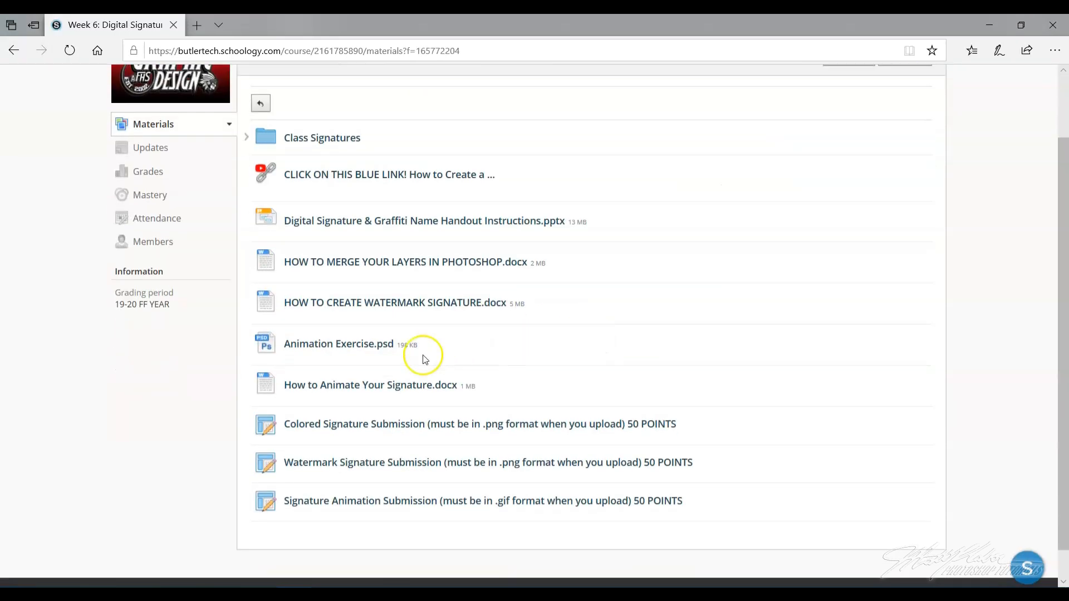
left_click(313, 348)
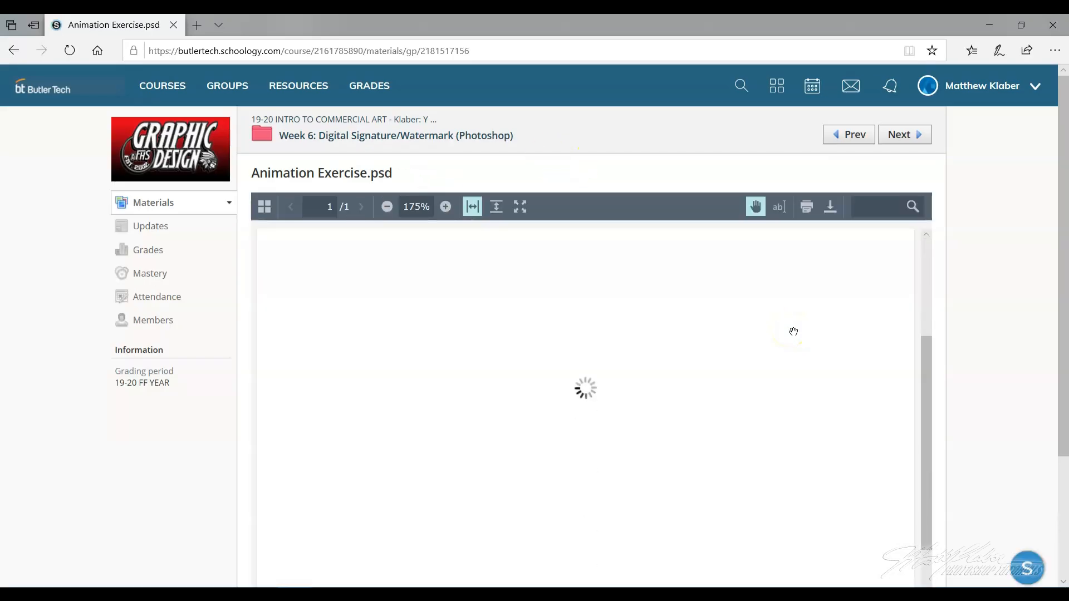
- Download Animation Exercise.psd from its preview page and open it
scroll(793, 332, "down", 3)
scroll(945, 334, "up", 3)
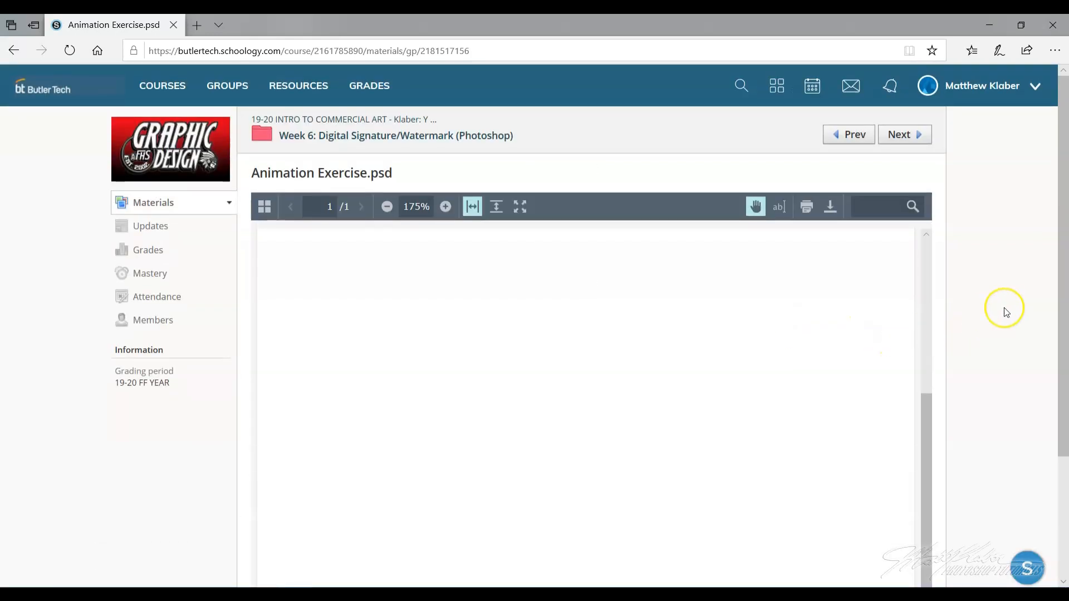
left_click_drag(1064, 280, 1061, 425)
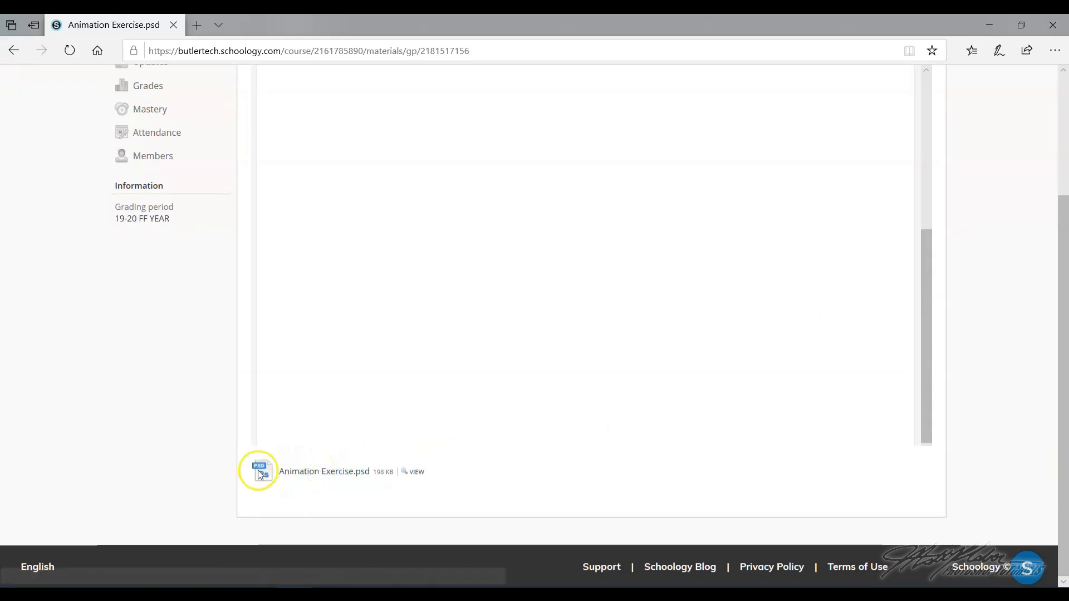
left_click(313, 475)
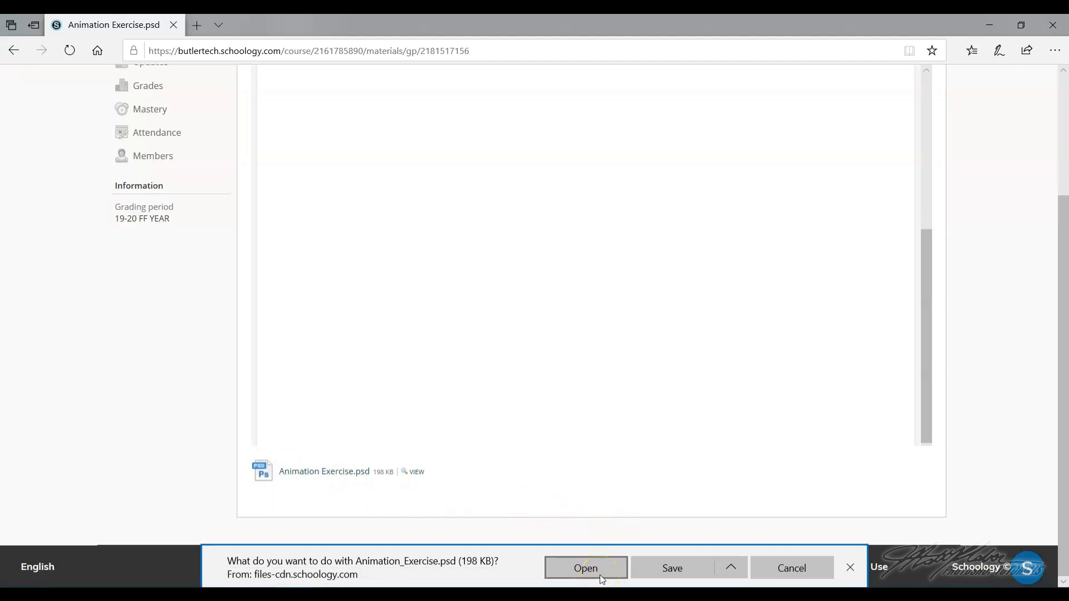
left_click(605, 568)
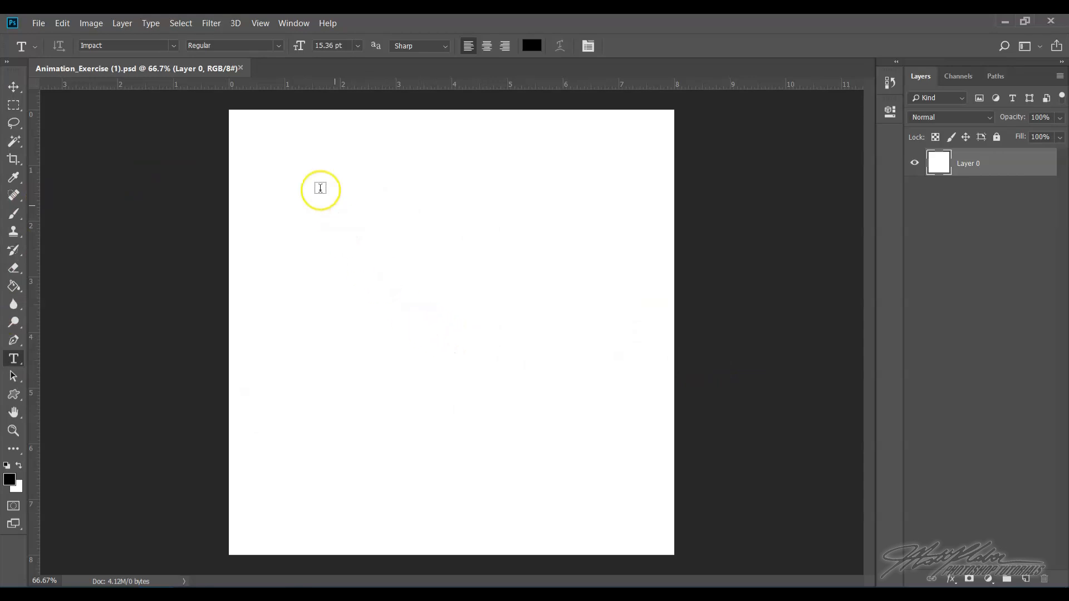
- Show the Timeline panel and switch its mode to Create Frame Animation
left_click(295, 23)
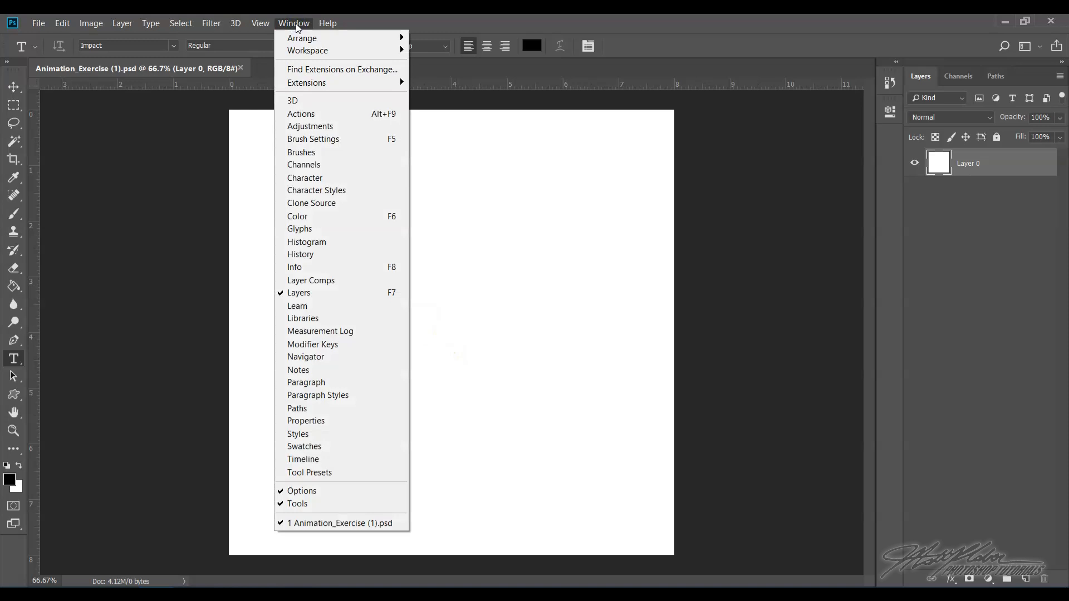
left_click(336, 462)
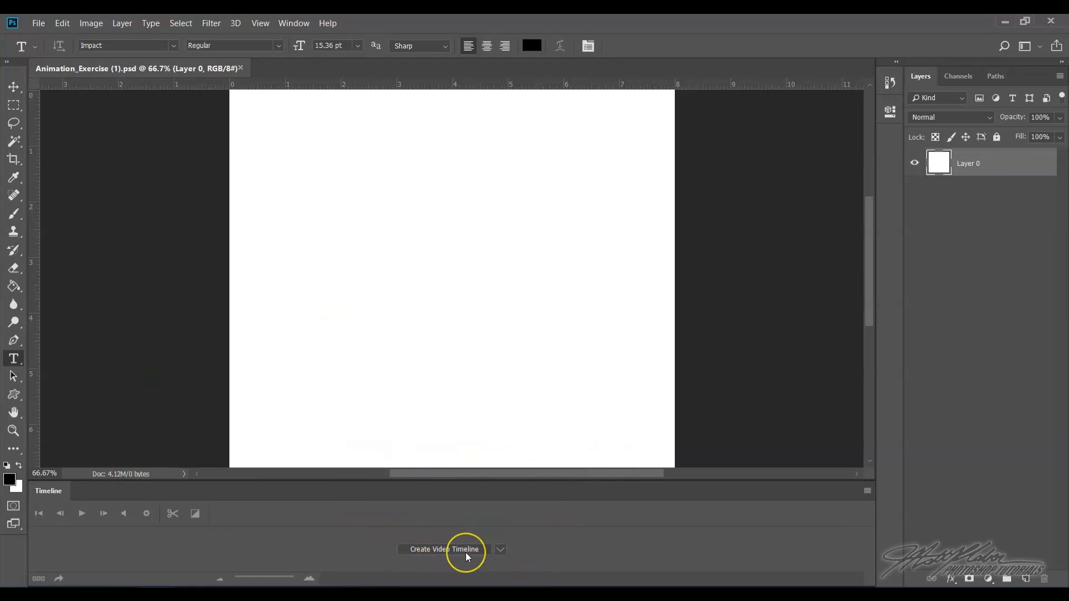
left_click(434, 550)
left_click(502, 551)
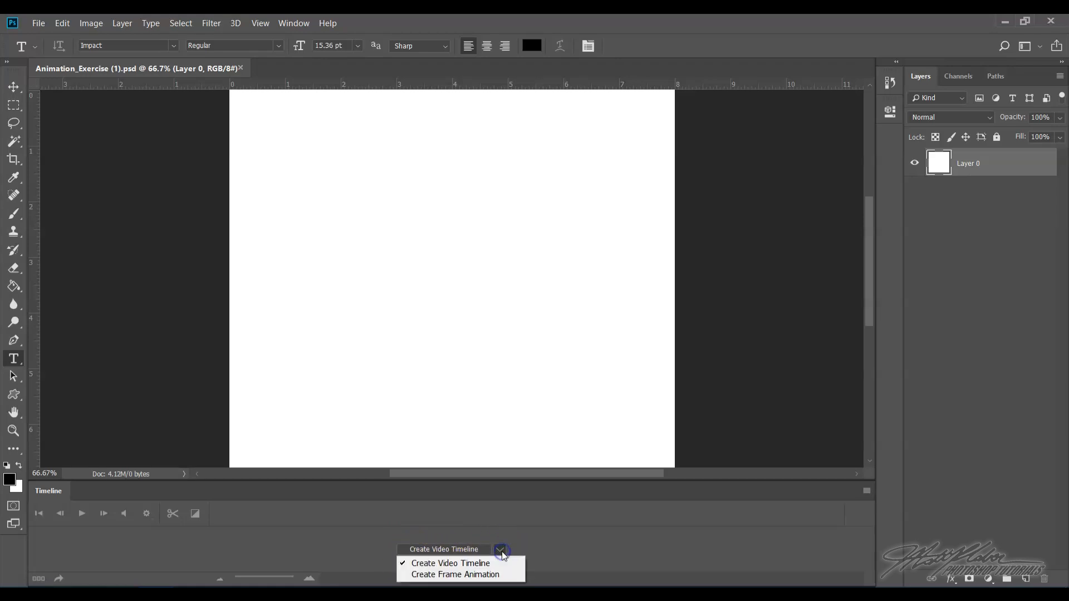
left_click(477, 576)
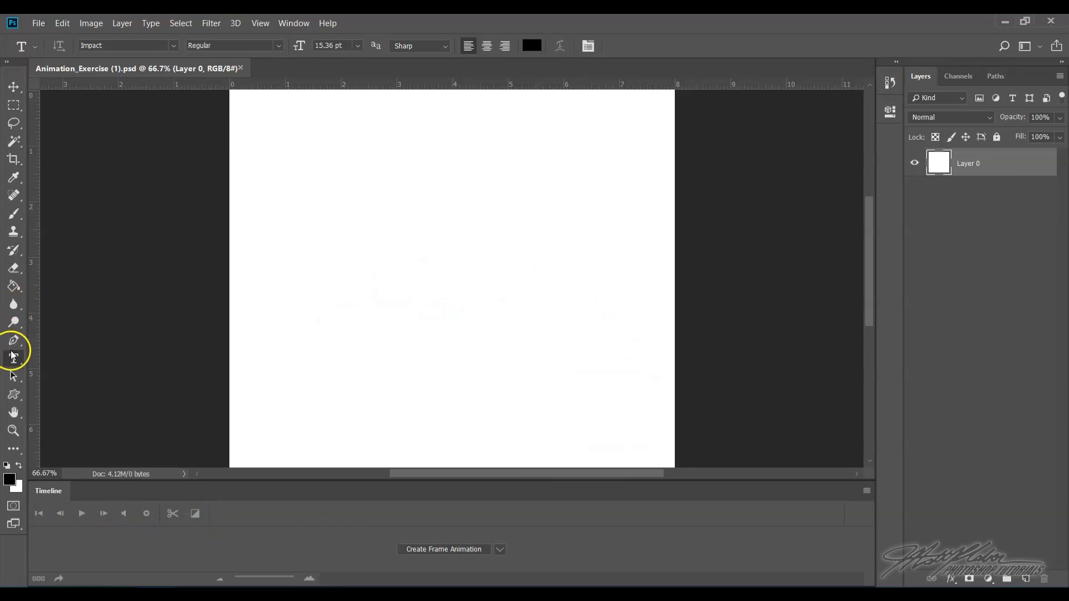
- Draw a black ellipse about 232 × 250 px near the canvas's left side with the Ellipse Tool
left_click(14, 397)
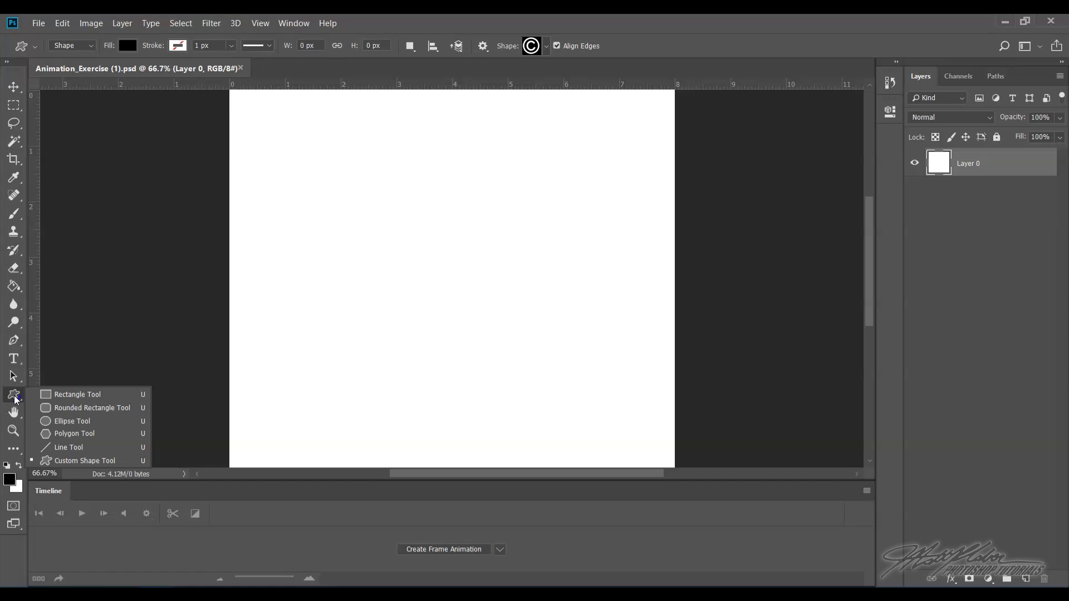
left_click(83, 425)
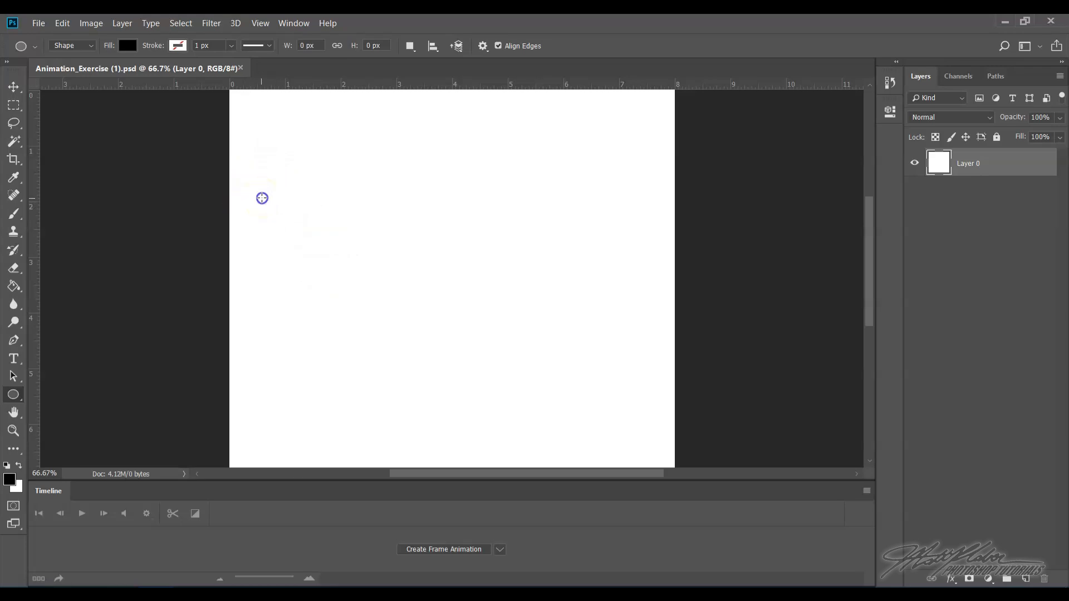
left_click_drag(262, 198, 348, 290)
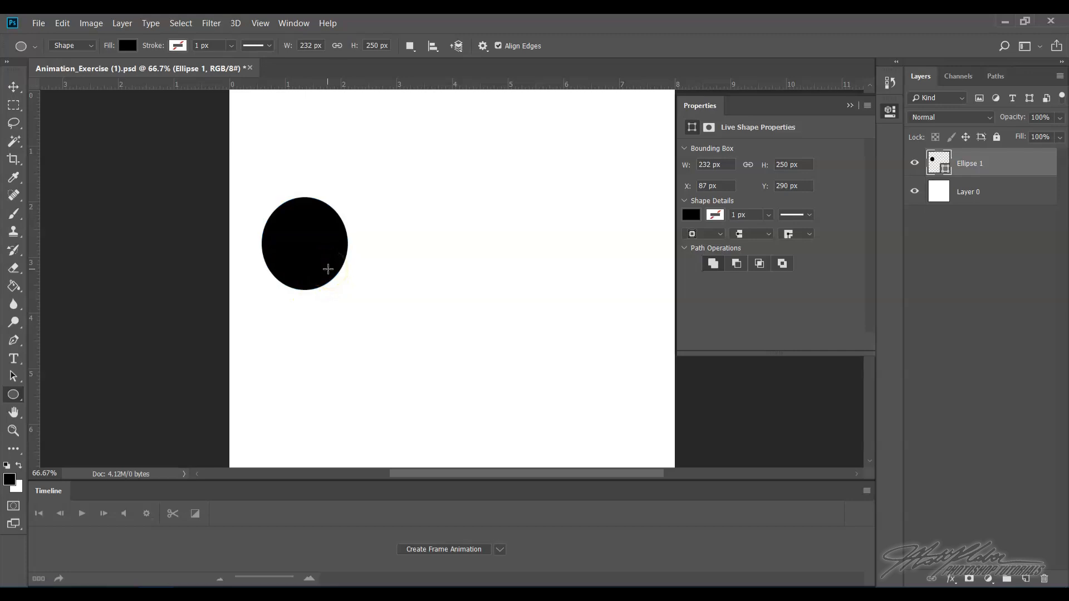
- Close the Properties panel, create the frame animation, and duplicate the first frame
left_click(850, 107)
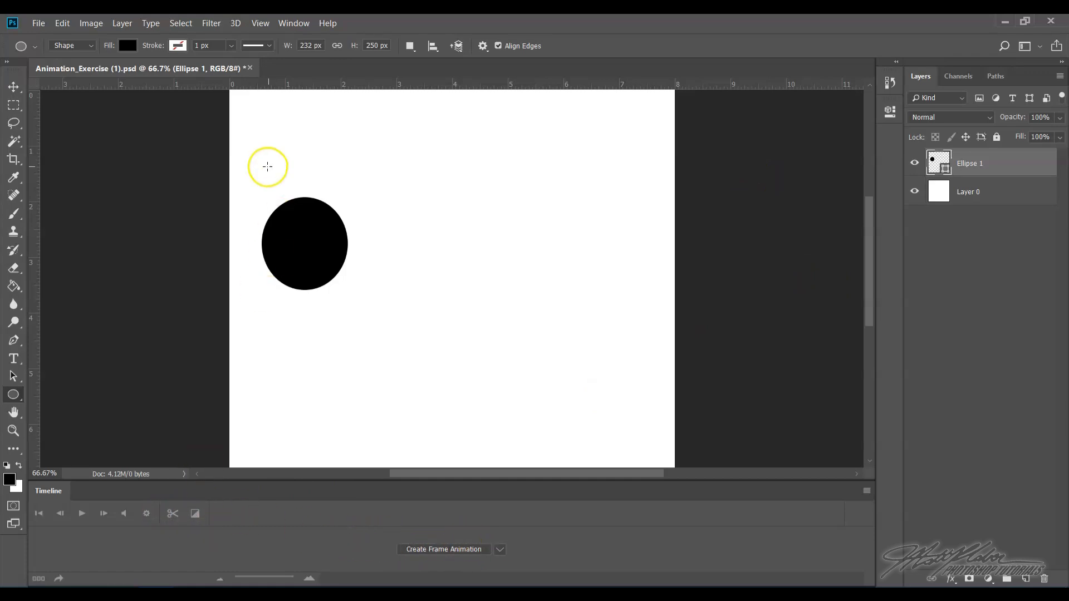
left_click(441, 550)
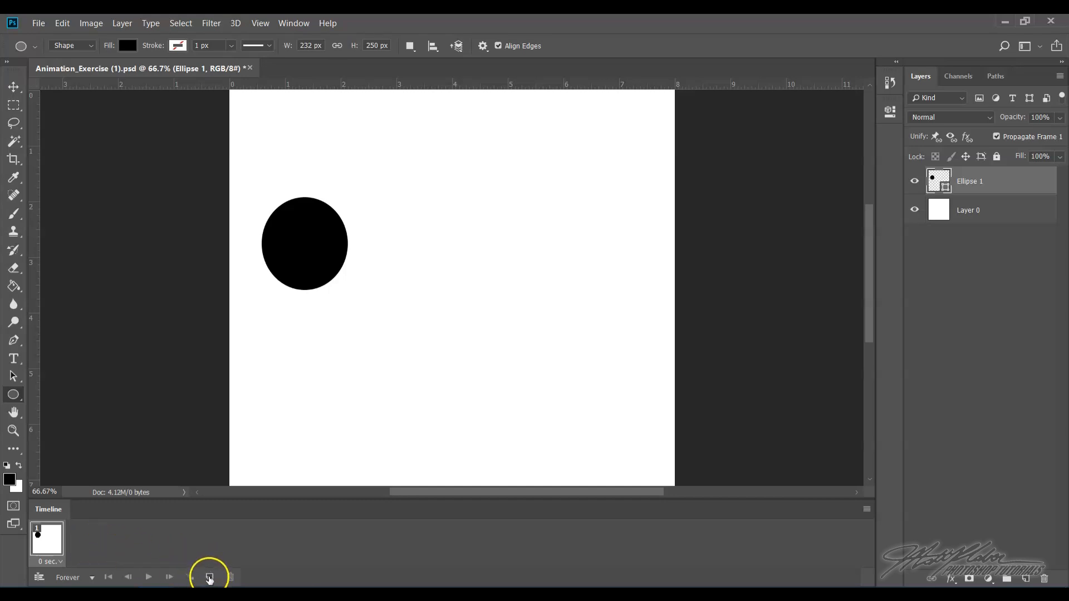
left_click(209, 578)
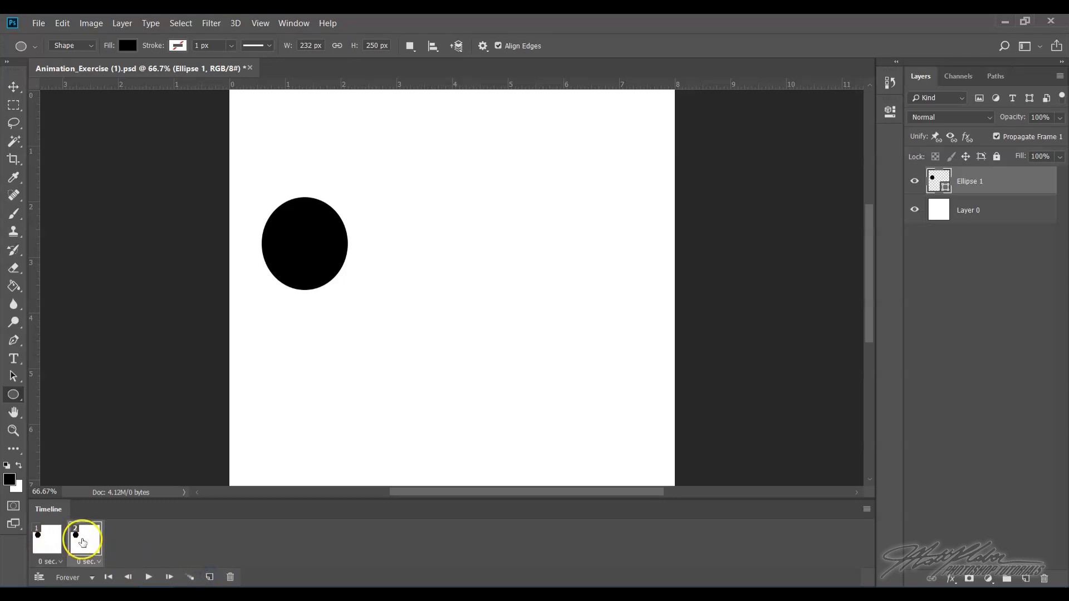
- Play the animation and step between frames 1 and 2 to compare them
left_click(148, 577)
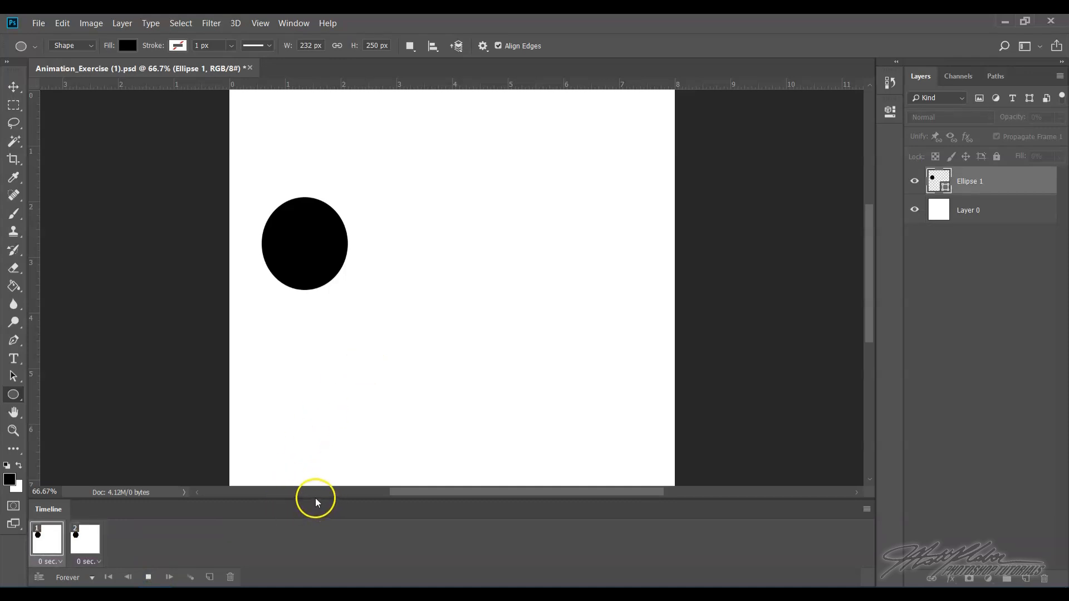
left_click(148, 577)
left_click(86, 551)
left_click(53, 548)
left_click(55, 535)
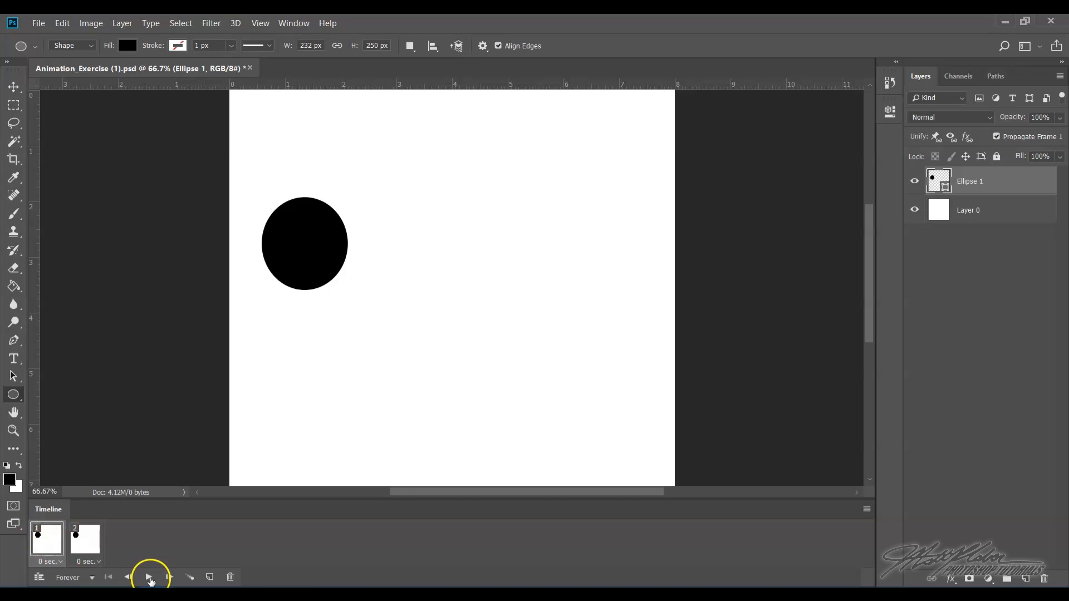
left_click(151, 580)
left_click(150, 580)
left_click(92, 543)
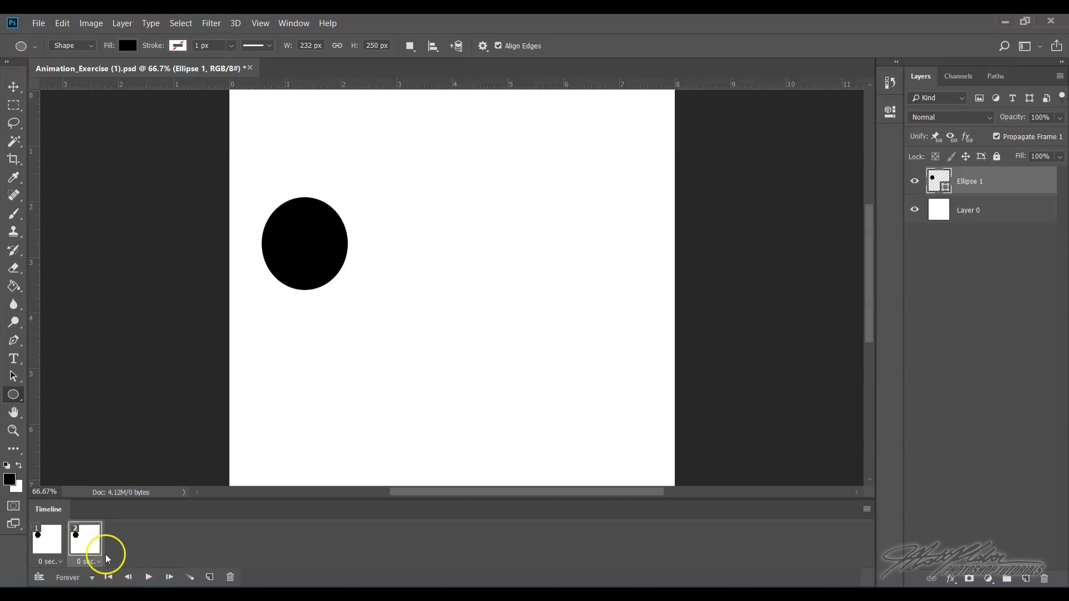
left_click(58, 542)
left_click(89, 543)
left_click(61, 542)
left_click(95, 543)
left_click(46, 543)
- In frame 2, move the ellipse to the canvas's right side with the Move tool
left_click(89, 541)
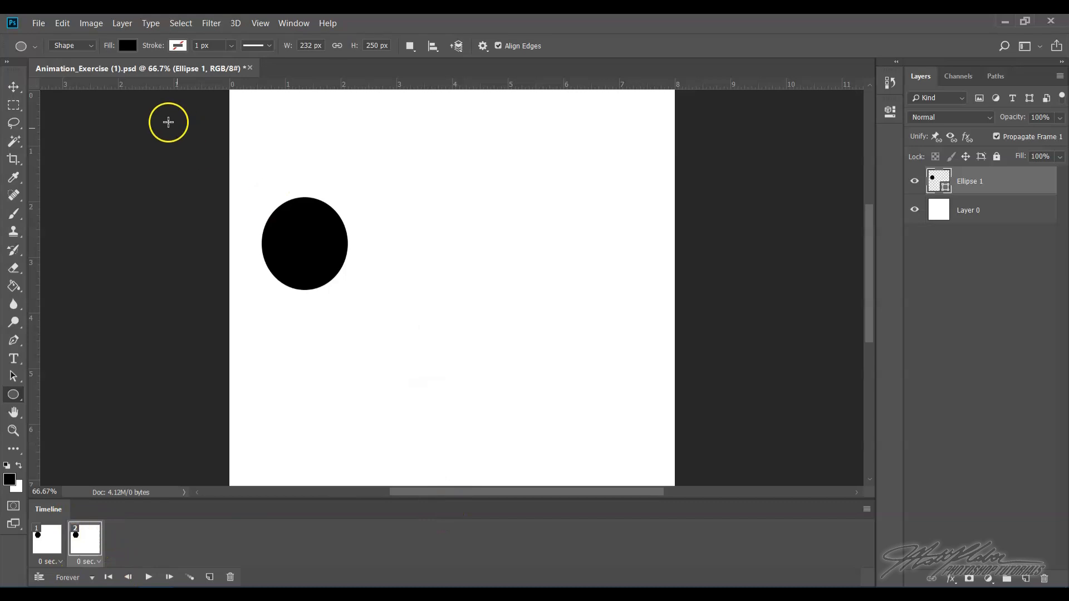
left_click(10, 89)
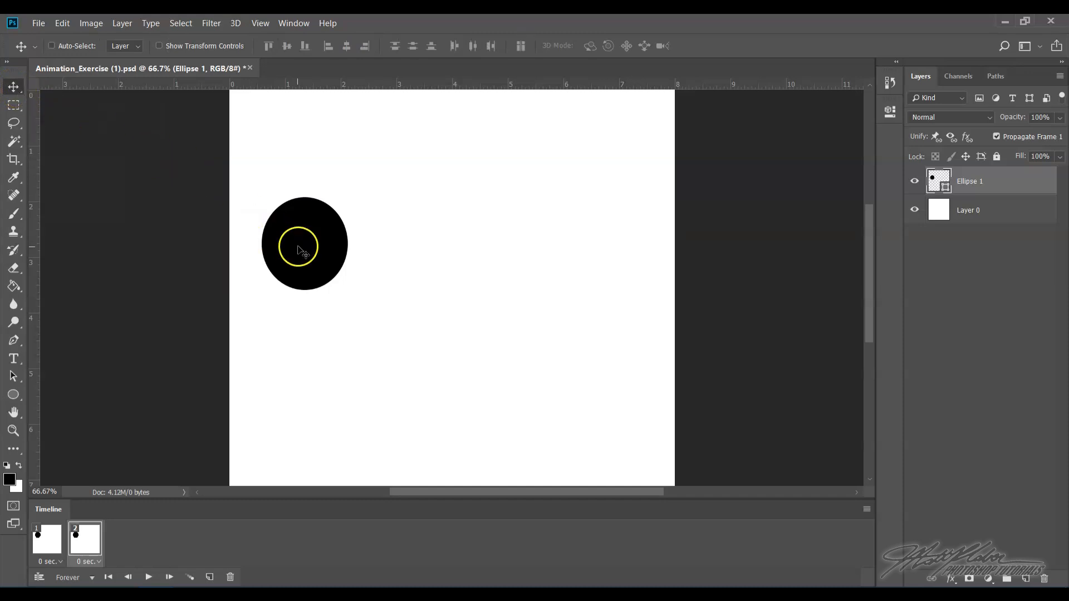
left_click_drag(299, 248, 594, 252)
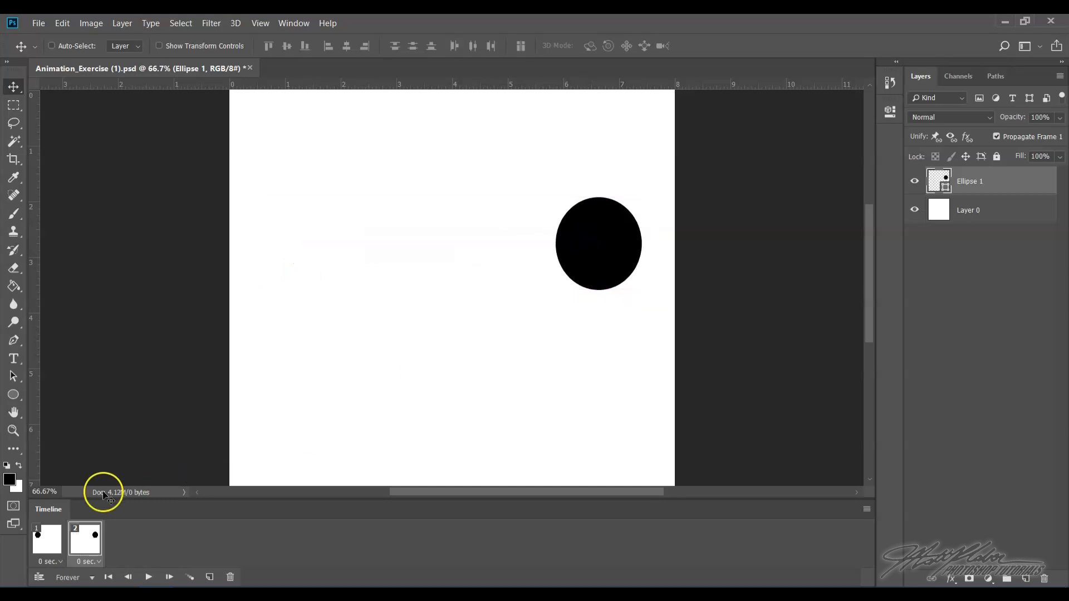
- Switch between frames 1 and 2 and play the animation to check the movement
left_click(40, 537)
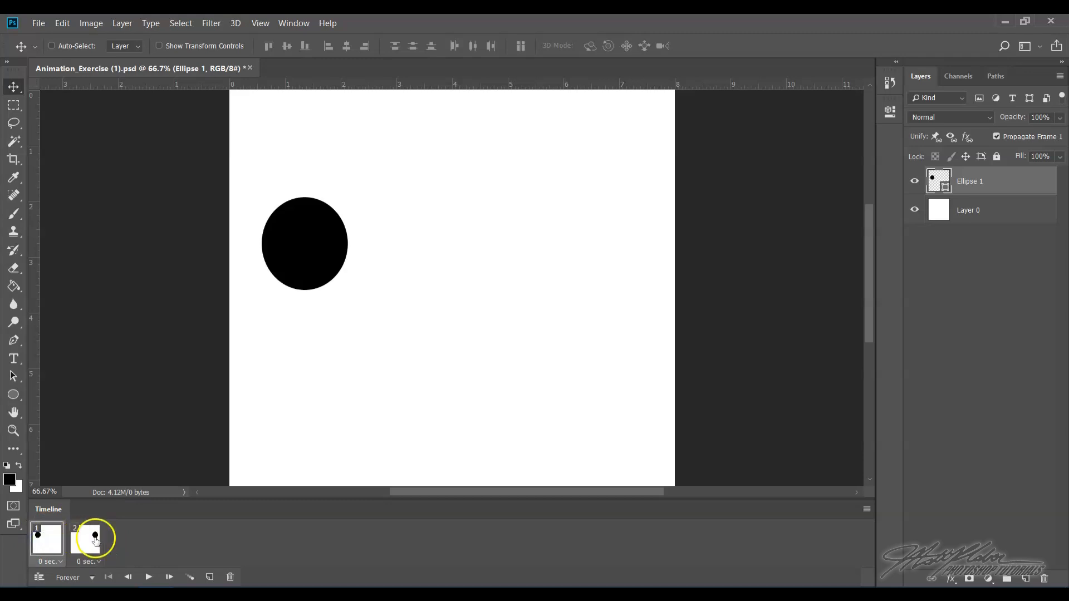
left_click(94, 539)
left_click(47, 538)
left_click(86, 543)
left_click(148, 578)
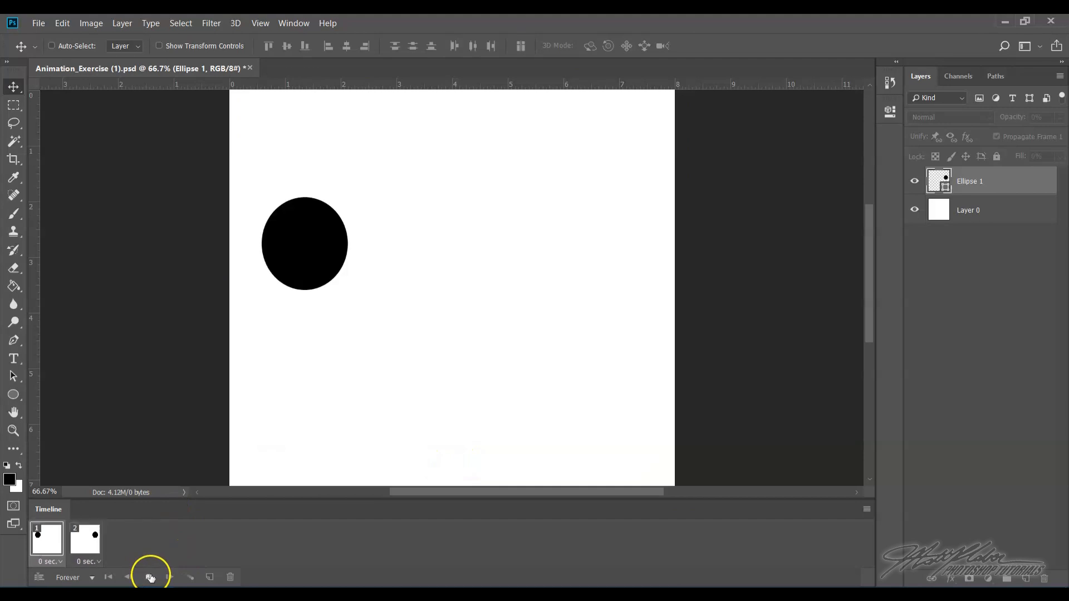
left_click(149, 577)
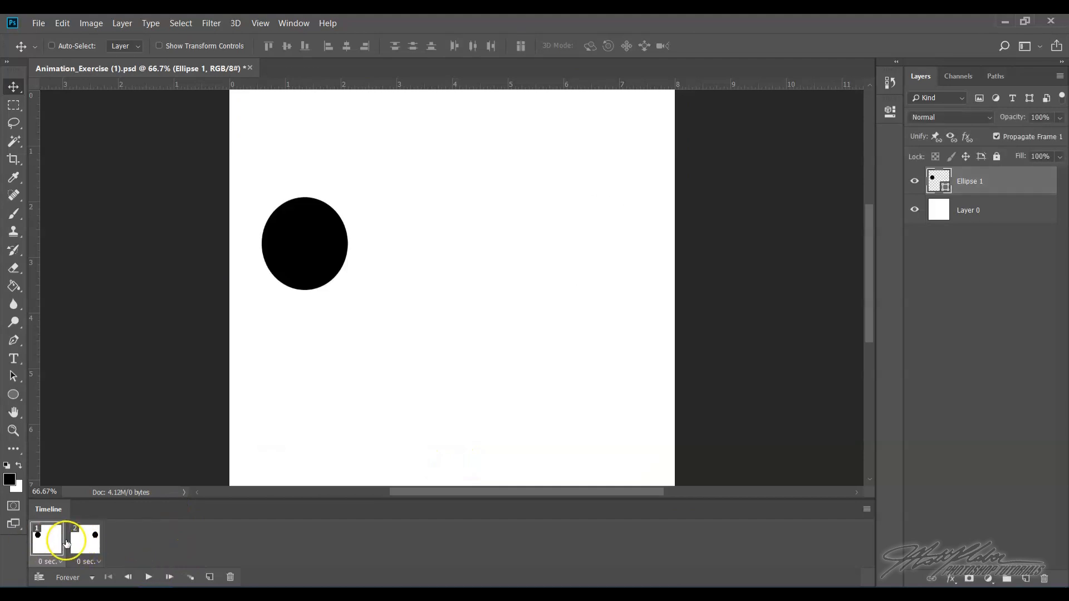
left_click(84, 542)
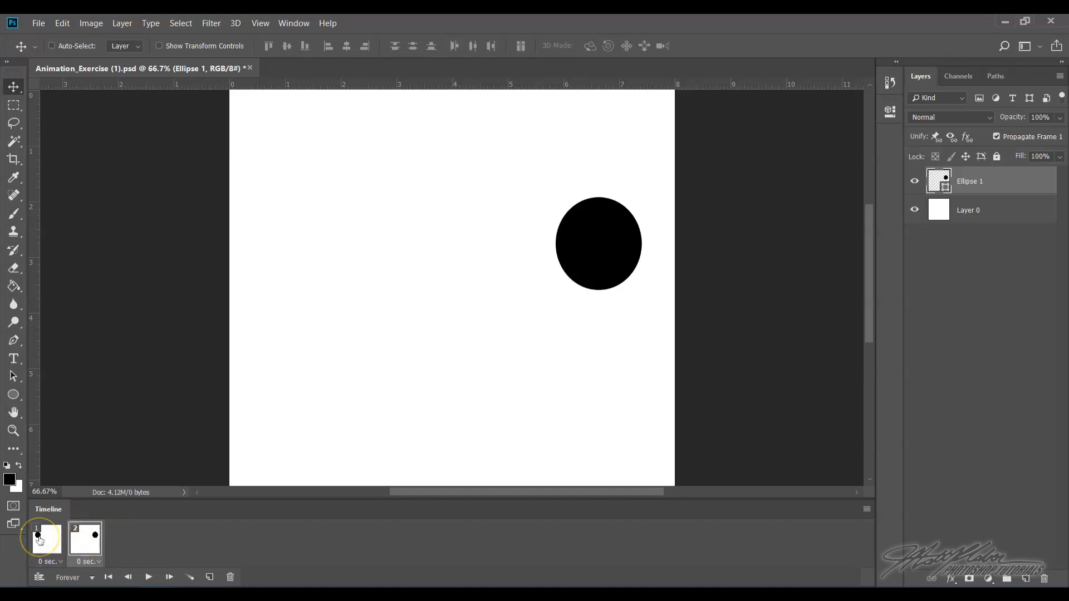
left_click(40, 539)
left_click(85, 541)
left_click(49, 540)
- Tween frame 2 with the previous frame, adding 11 frames across all layers
left_click(84, 544, "shift")
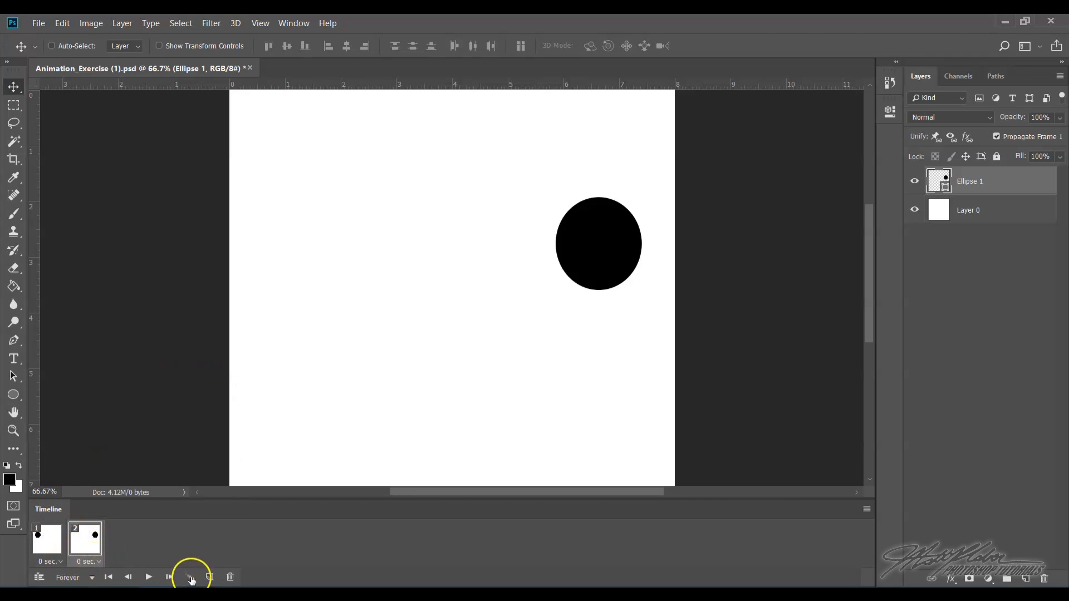
left_click(190, 579)
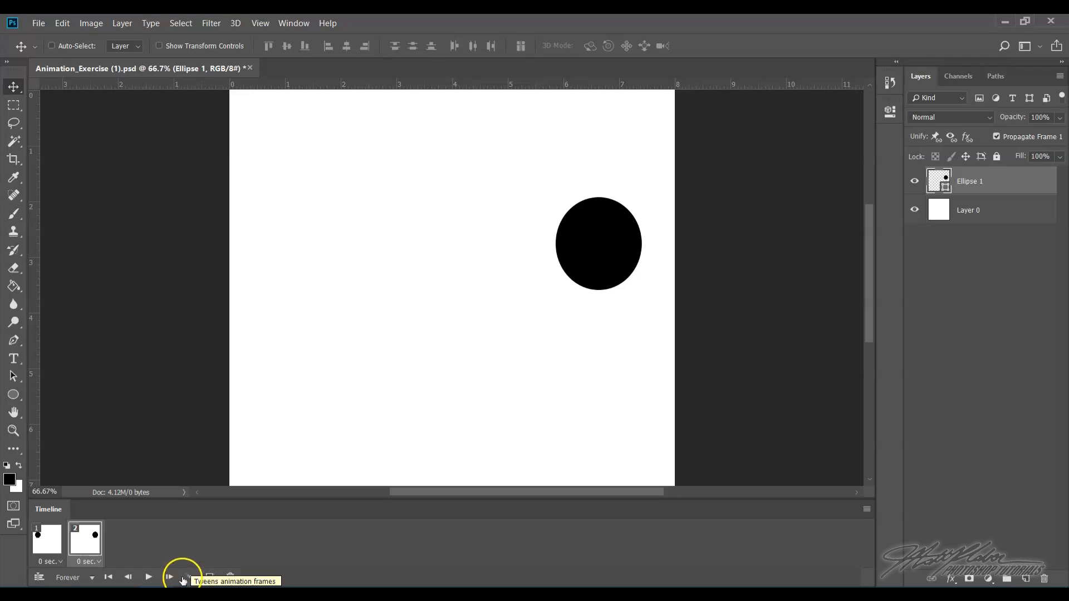
left_click(190, 579)
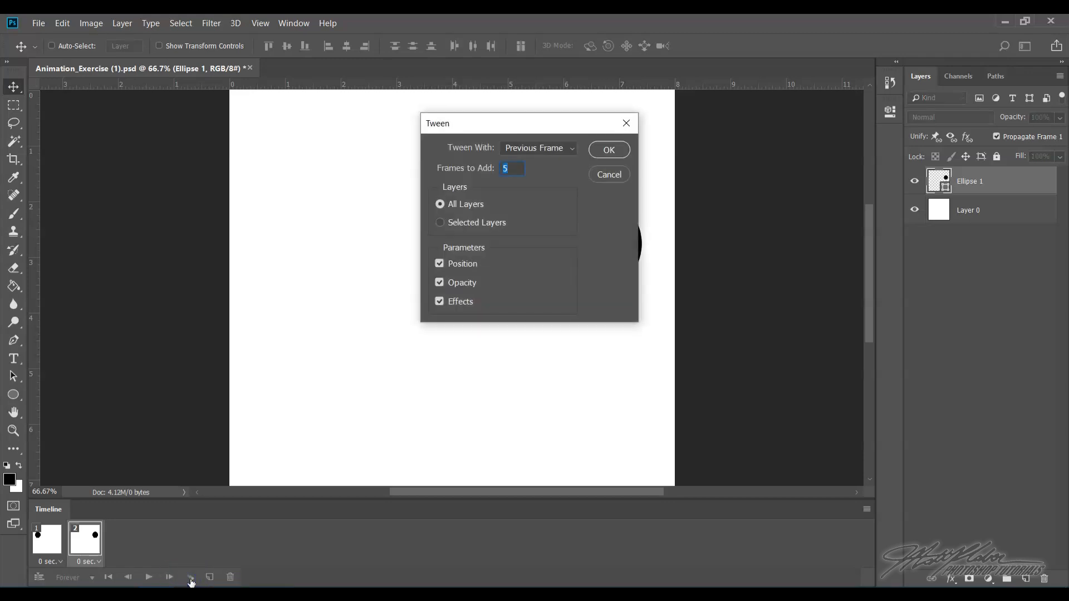
left_click_drag(489, 128, 318, 183)
left_click(354, 240)
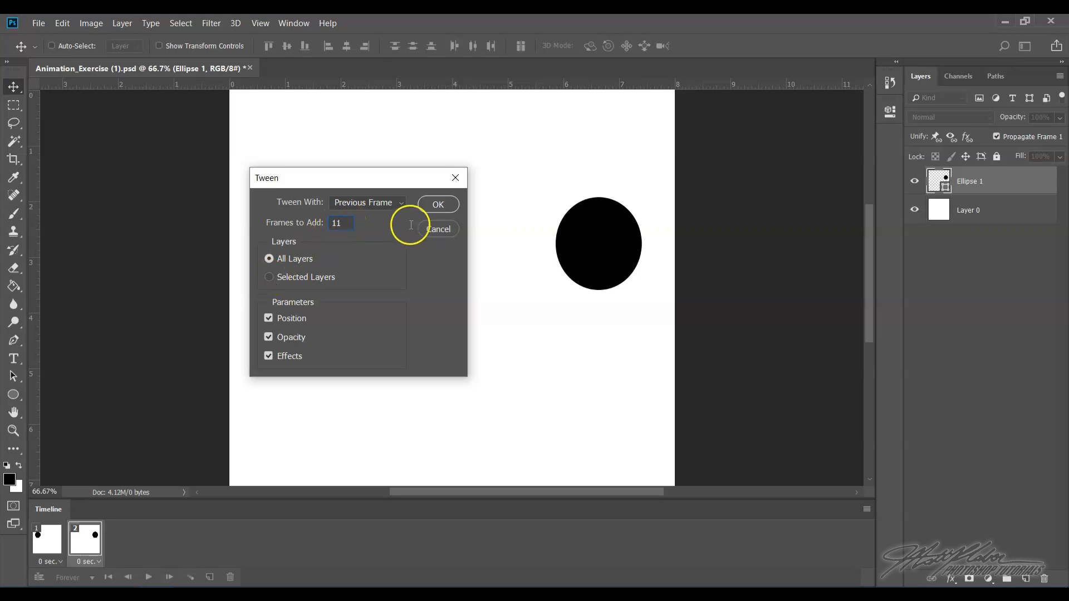
left_click(446, 203)
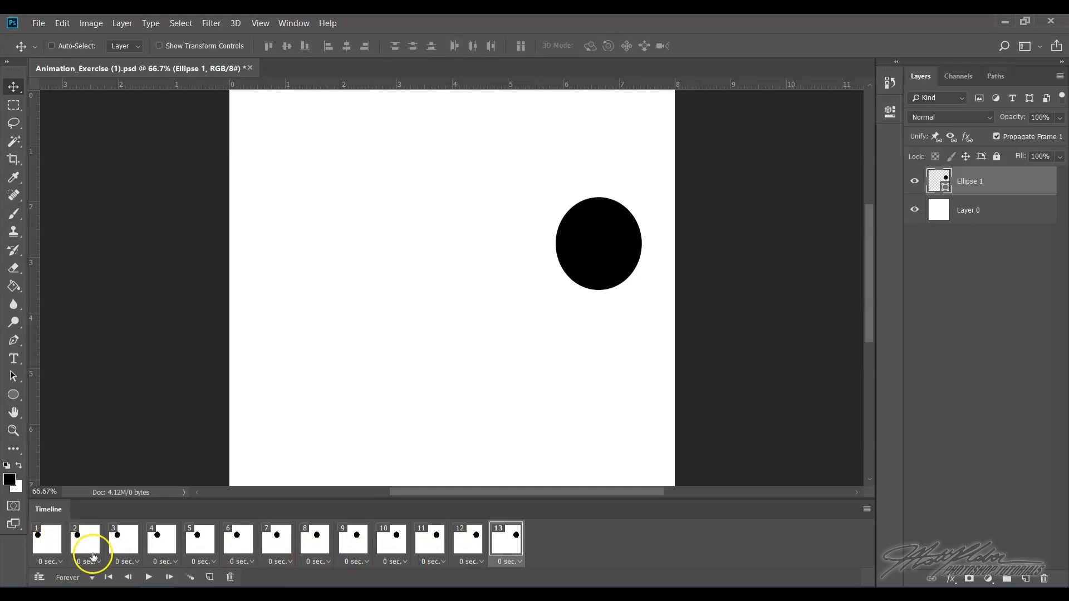
- Play and stop the tweened animation to preview it
left_click(148, 578)
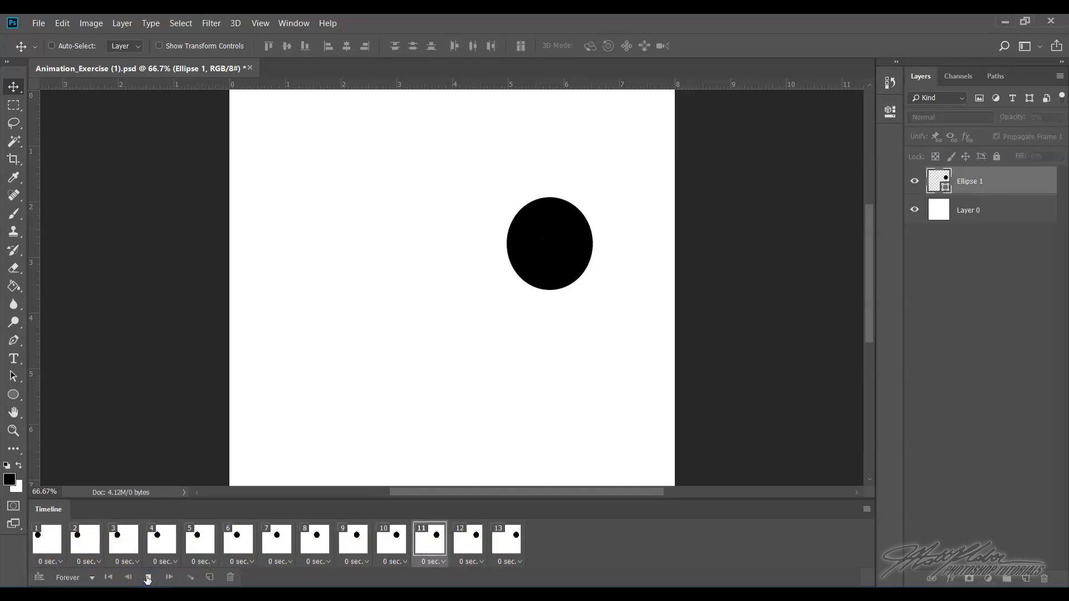
left_click(148, 578)
left_click(92, 544)
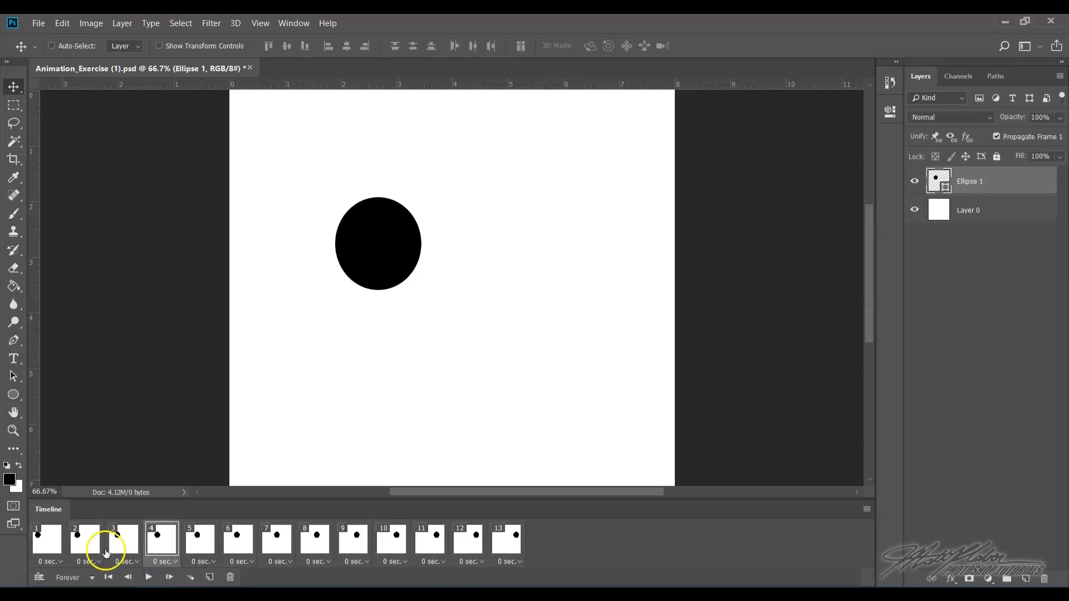
- Step through all 13 frames one by one and play and stop the animation to review the ellipse's motion
left_click(114, 542)
left_click(159, 543)
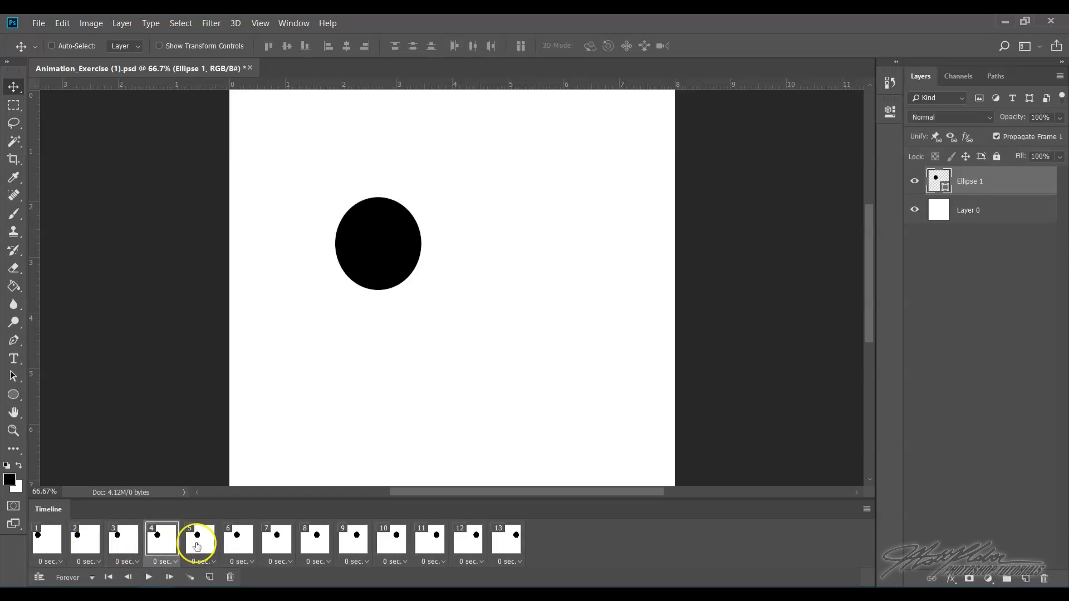
left_click(198, 542)
left_click(245, 550)
left_click(277, 548)
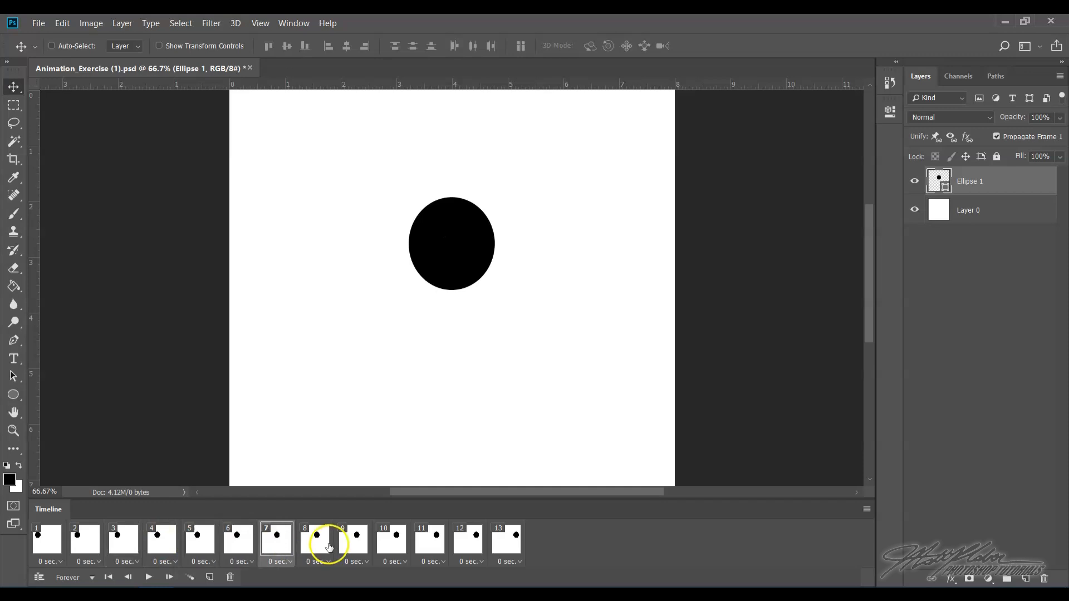
left_click(326, 546)
left_click(353, 545)
left_click(392, 543)
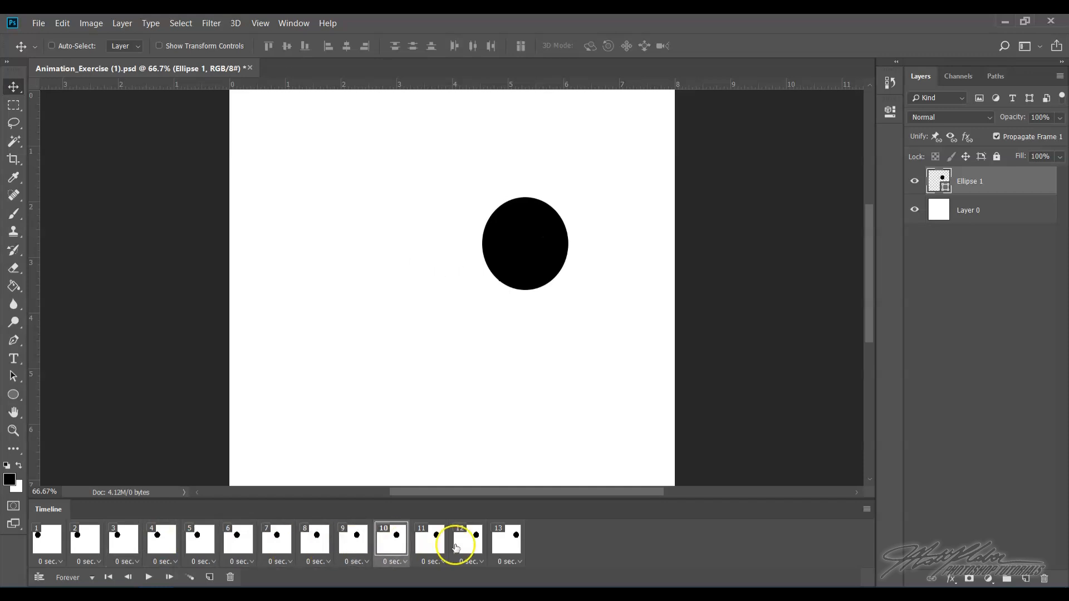
left_click(432, 543)
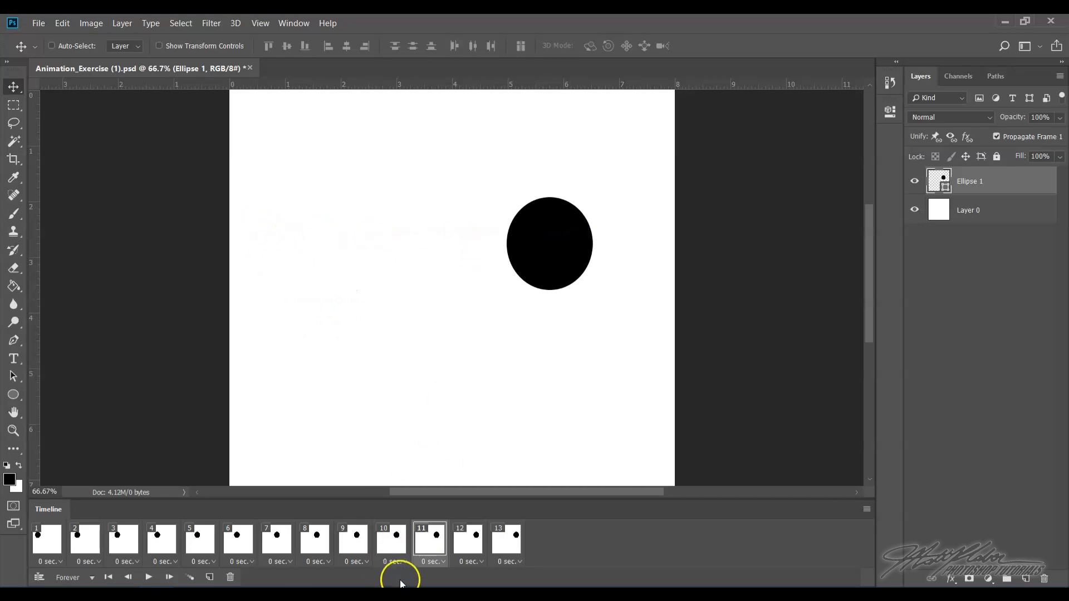
left_click(468, 540)
left_click(56, 543)
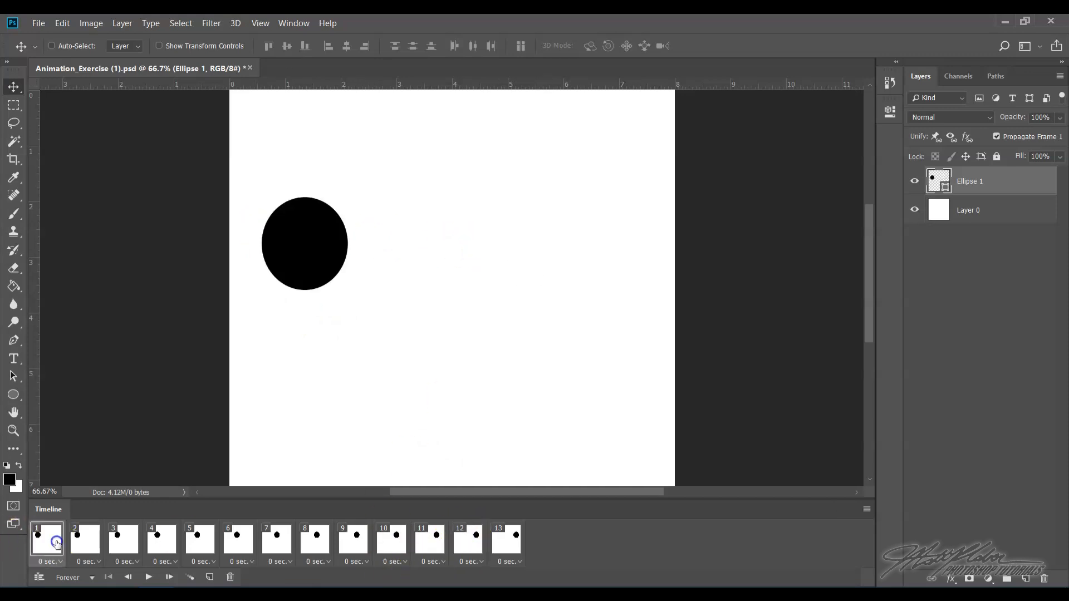
left_click(508, 543)
left_click(86, 543)
left_click(120, 540)
left_click(156, 537)
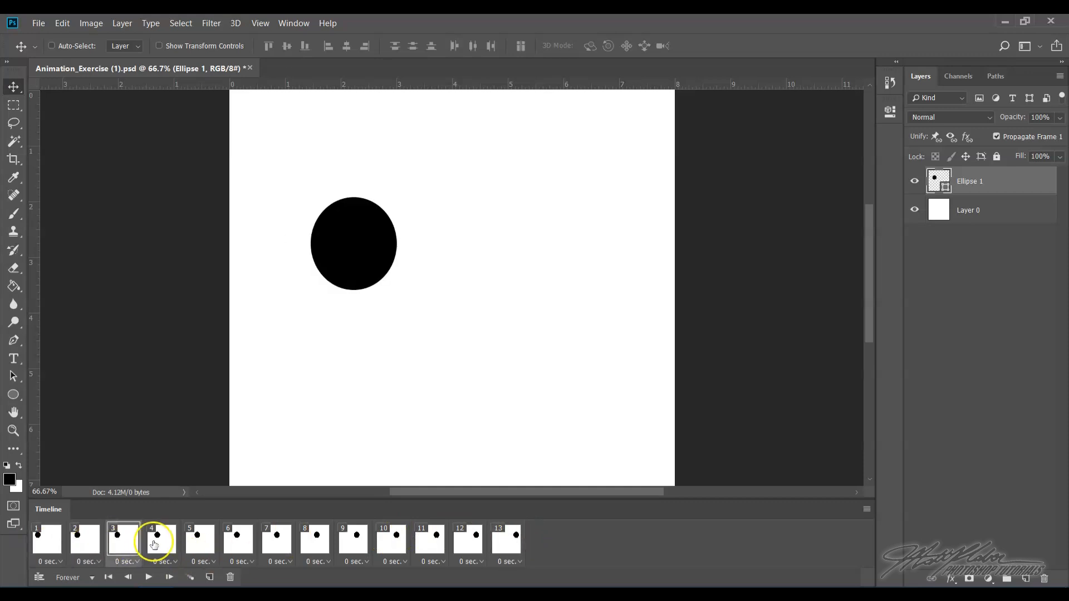
left_click(204, 545)
left_click(238, 550)
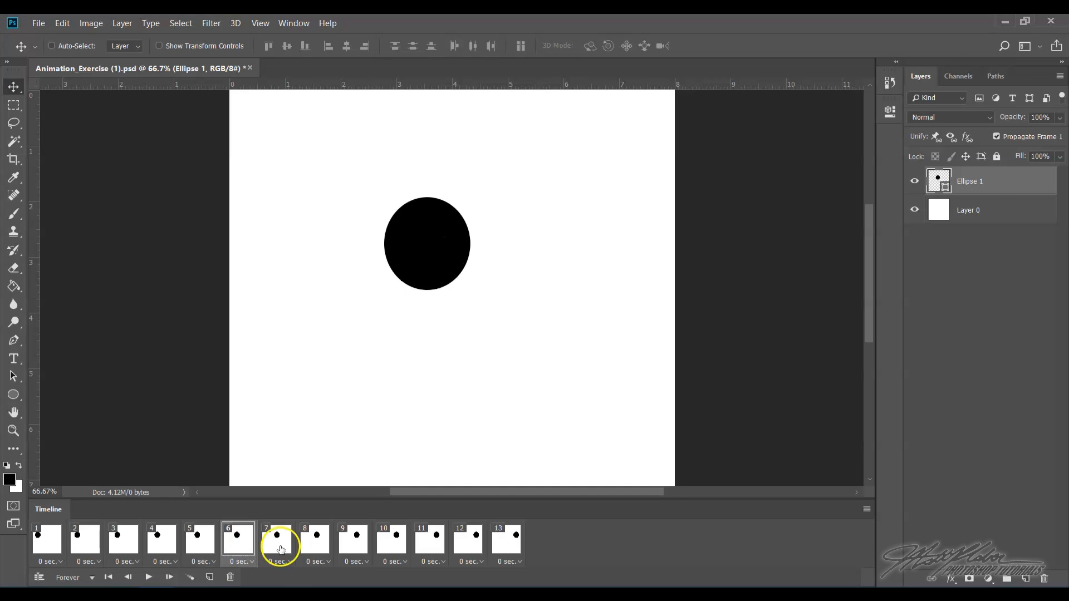
left_click(281, 550)
left_click(317, 549)
left_click(353, 546)
left_click(392, 549)
left_click(437, 550)
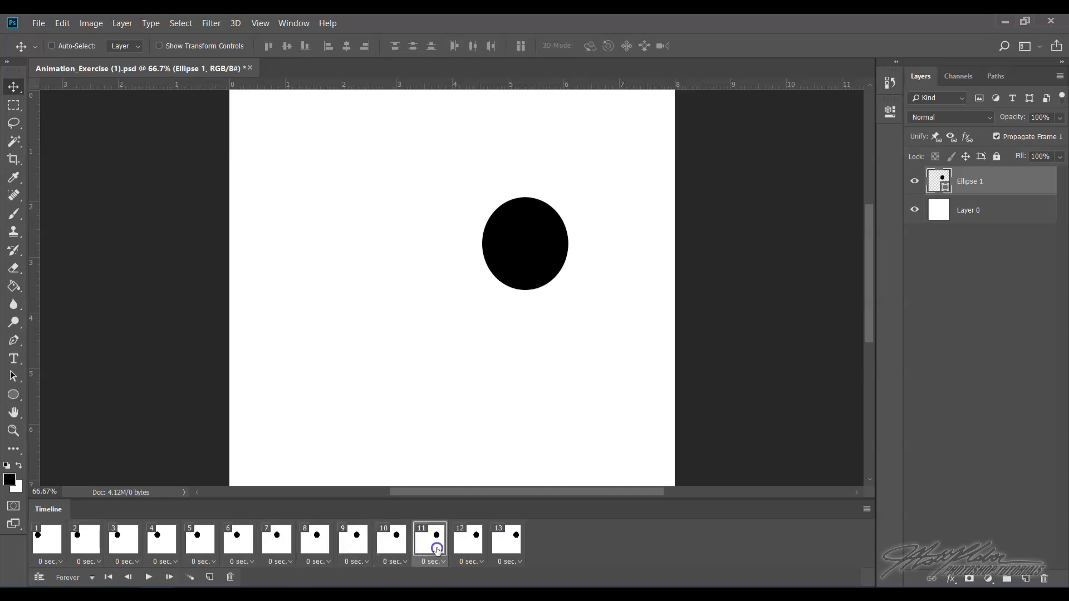
left_click(465, 551)
left_click(511, 547)
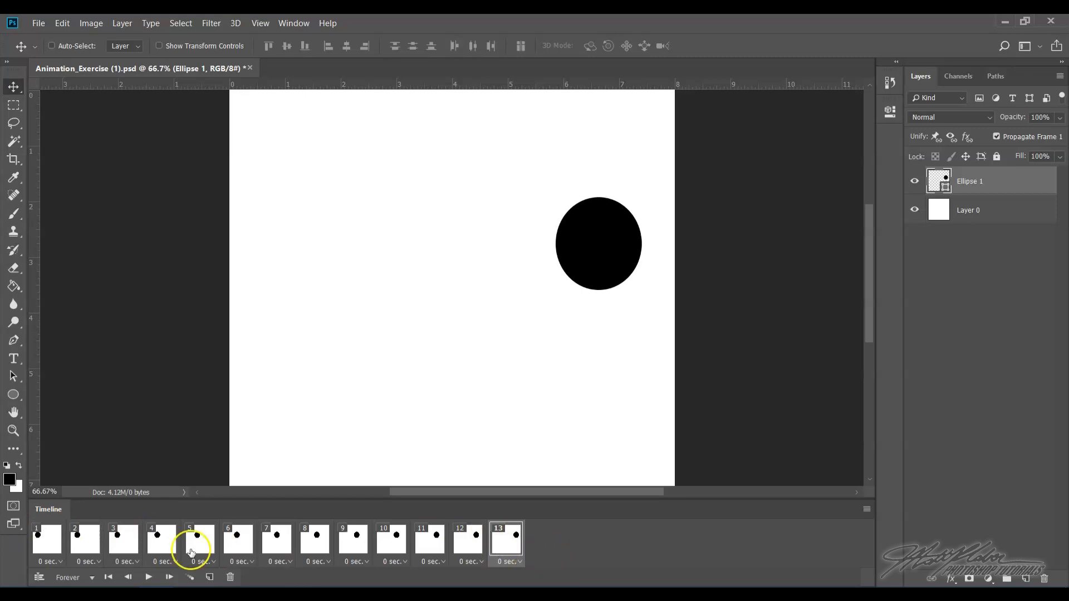
left_click(148, 578)
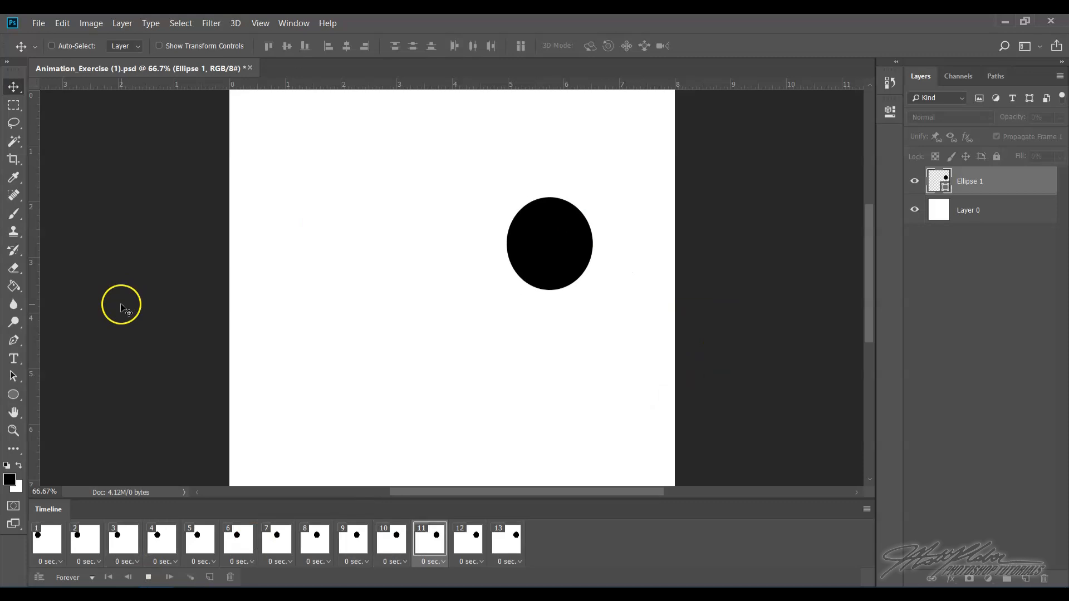
left_click(148, 578)
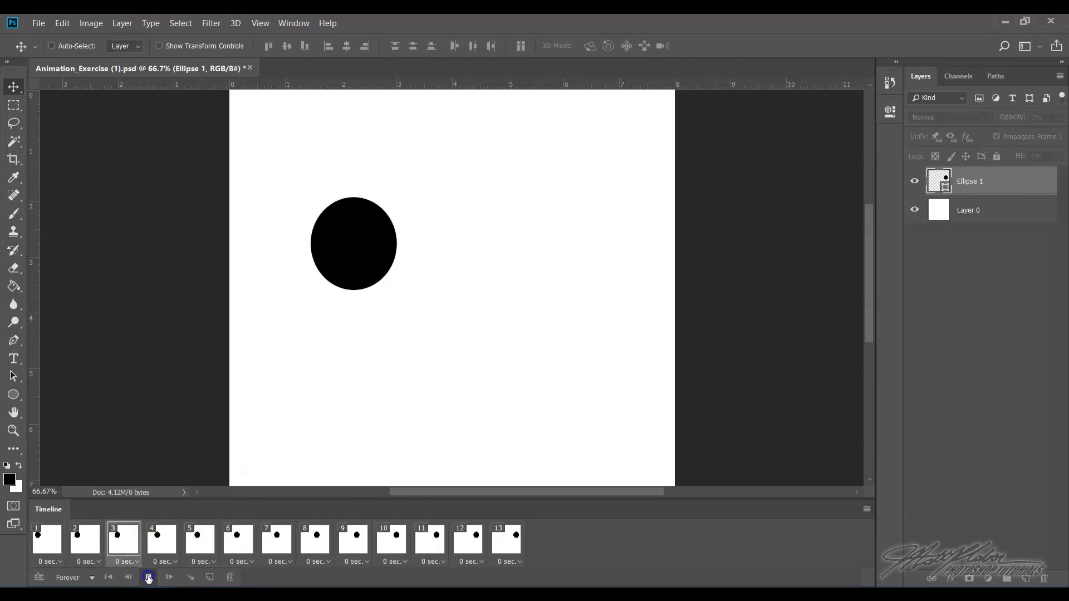
- Add a new frame after frame 13 and move the ellipse to the canvas's lower-left area in it
left_click(515, 547)
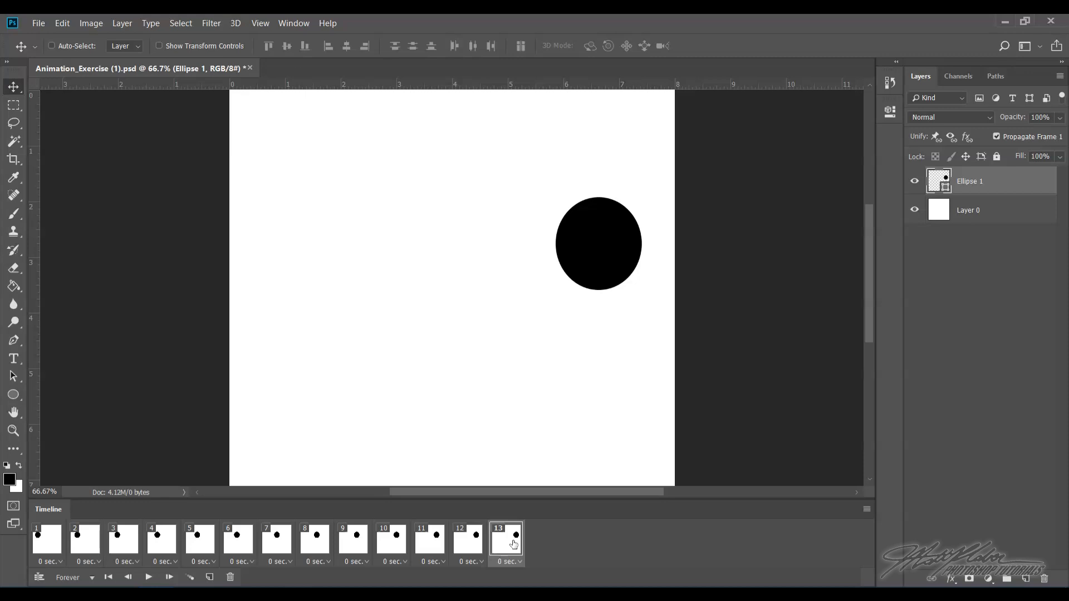
left_click(209, 579)
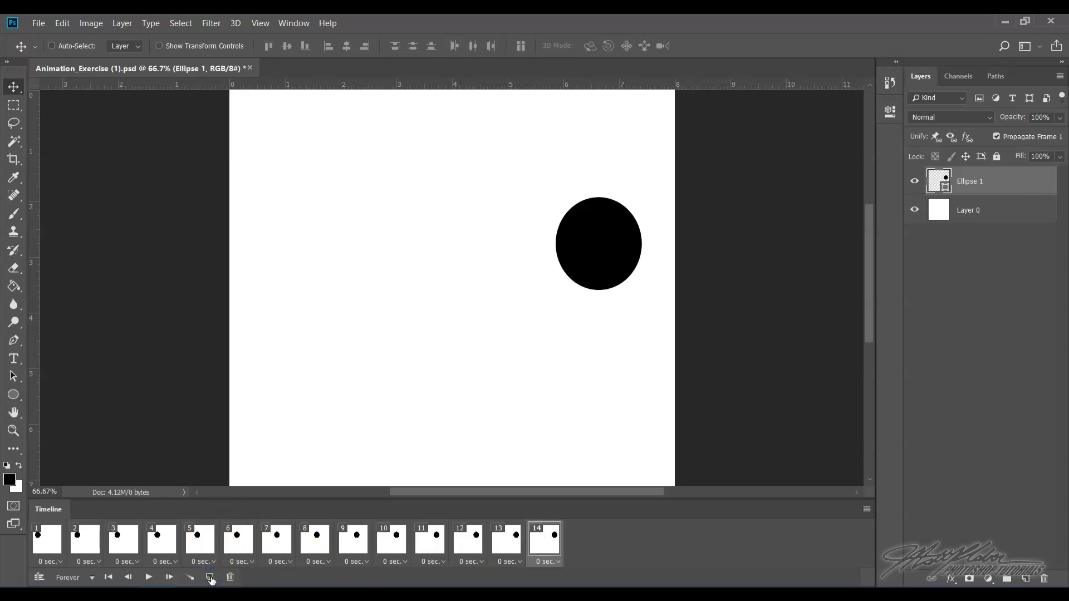
left_click(555, 536)
left_click_drag(591, 259, 303, 437)
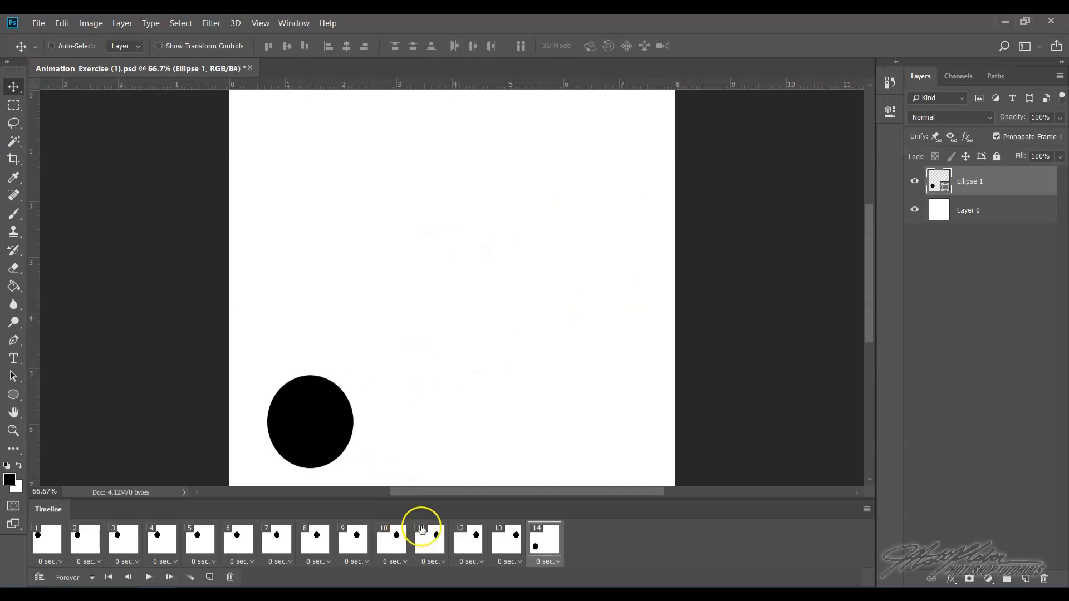
- Tween the new frame with the previous frame, adding 6 frames across all layers, and play the animation
left_click(191, 578)
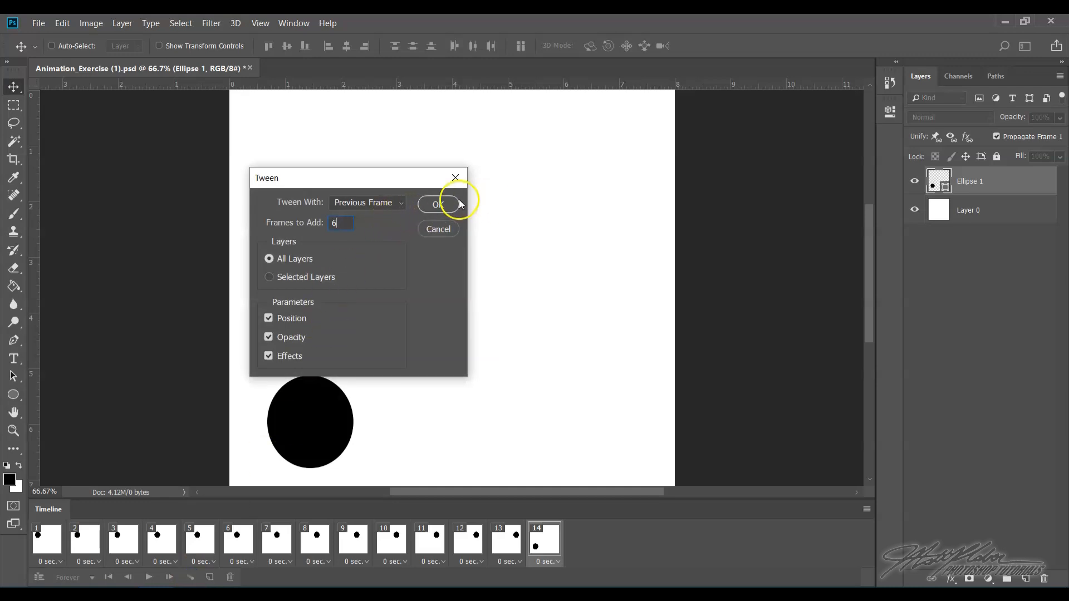
left_click(441, 204)
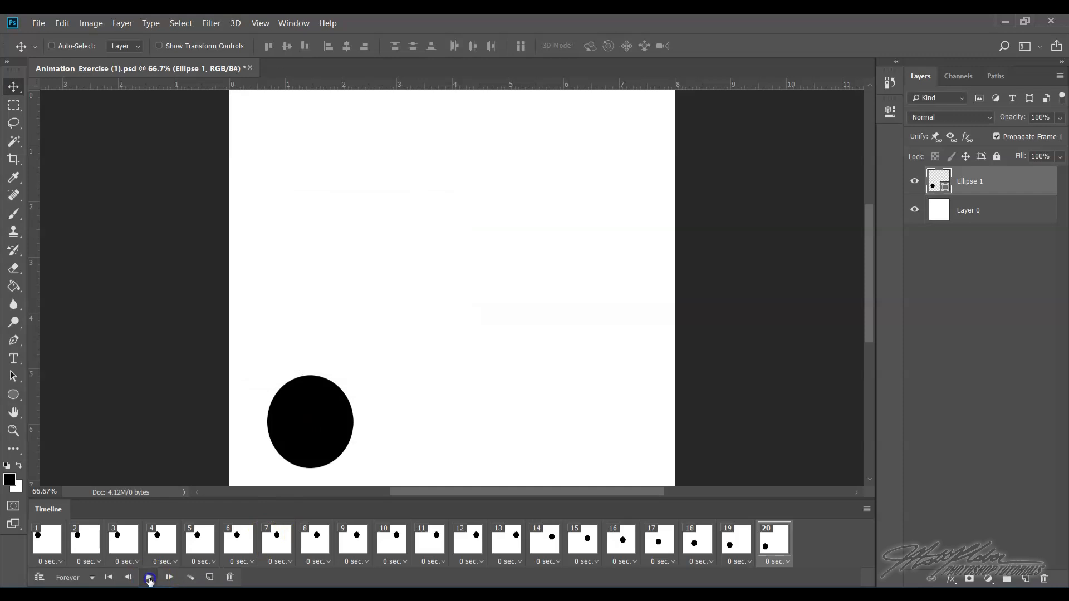
left_click(149, 579)
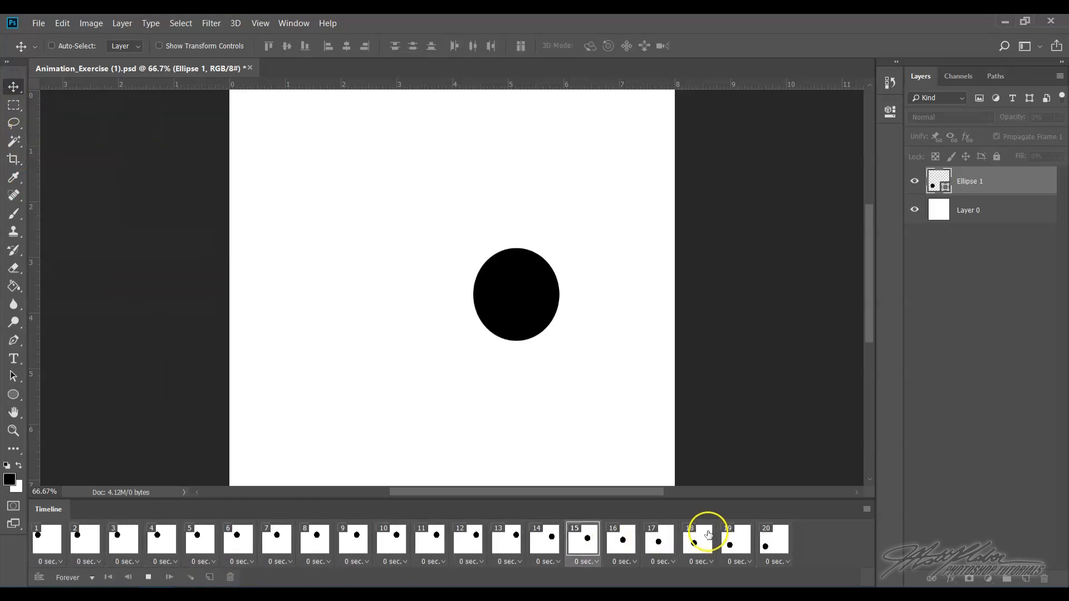
- Add a new frame after frame 20 and move the ellipse to the canvas's upper-right corner in it
left_click(782, 537)
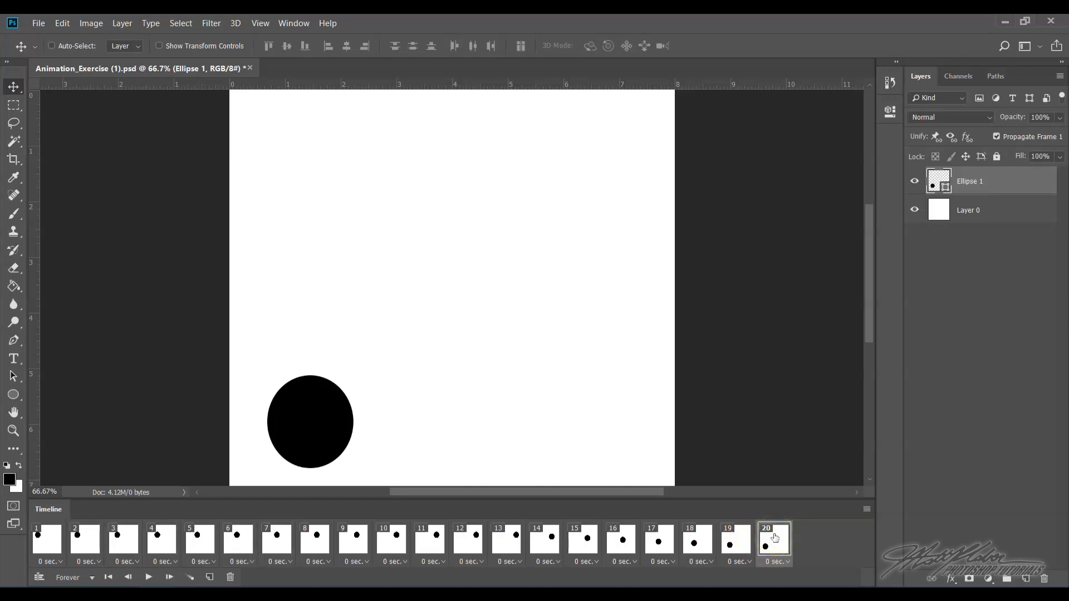
left_click(209, 578)
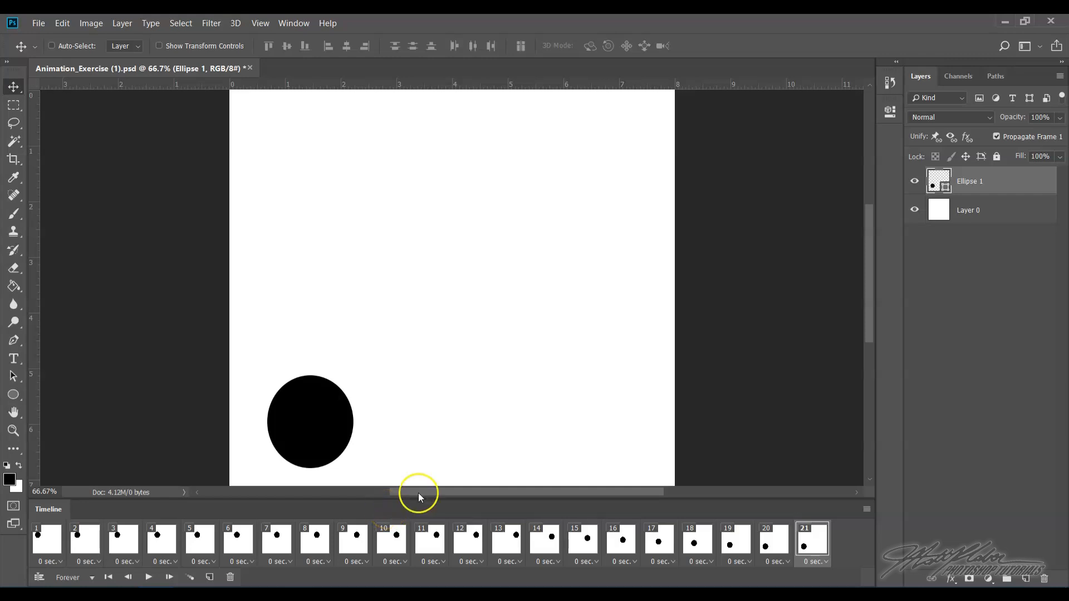
left_click(785, 548)
left_click(819, 542)
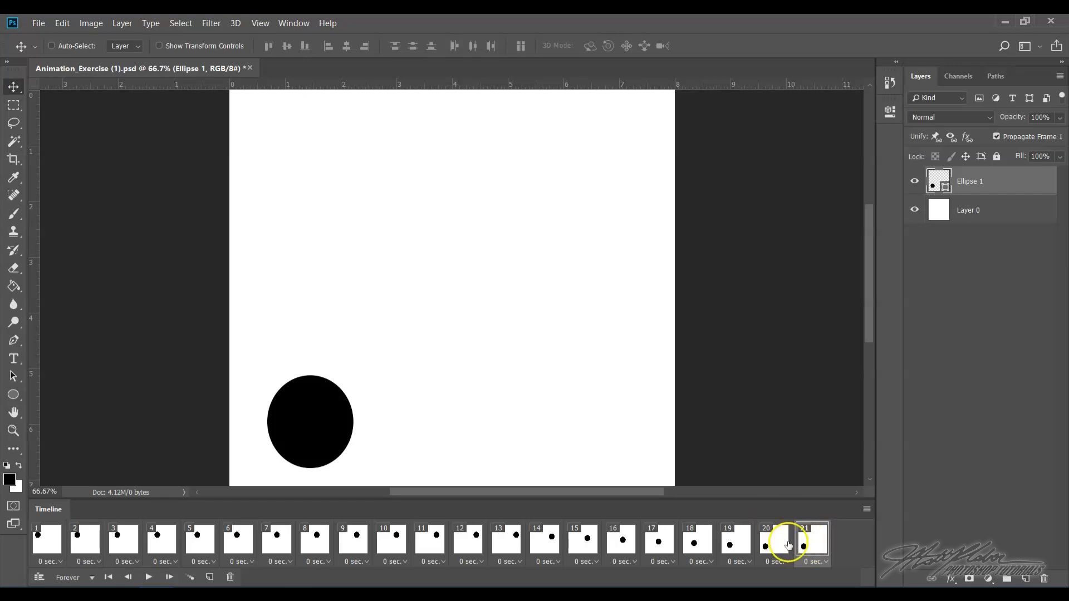
left_click_drag(338, 423, 633, 154)
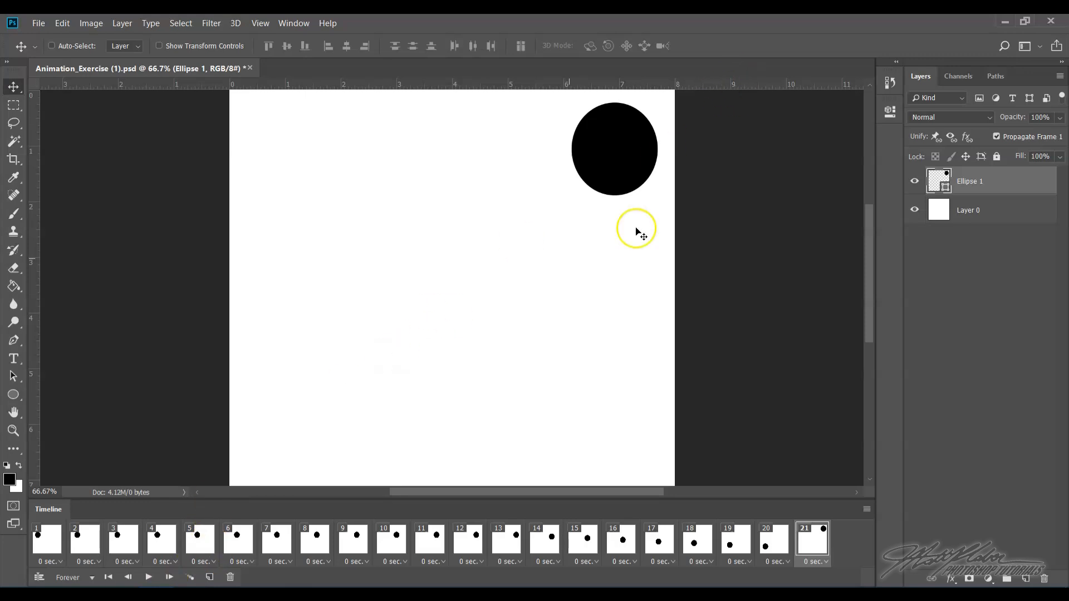
- Apply a blue Color Overlay layer style to the Ellipse 1 layer in frame 21
right_click(1005, 184)
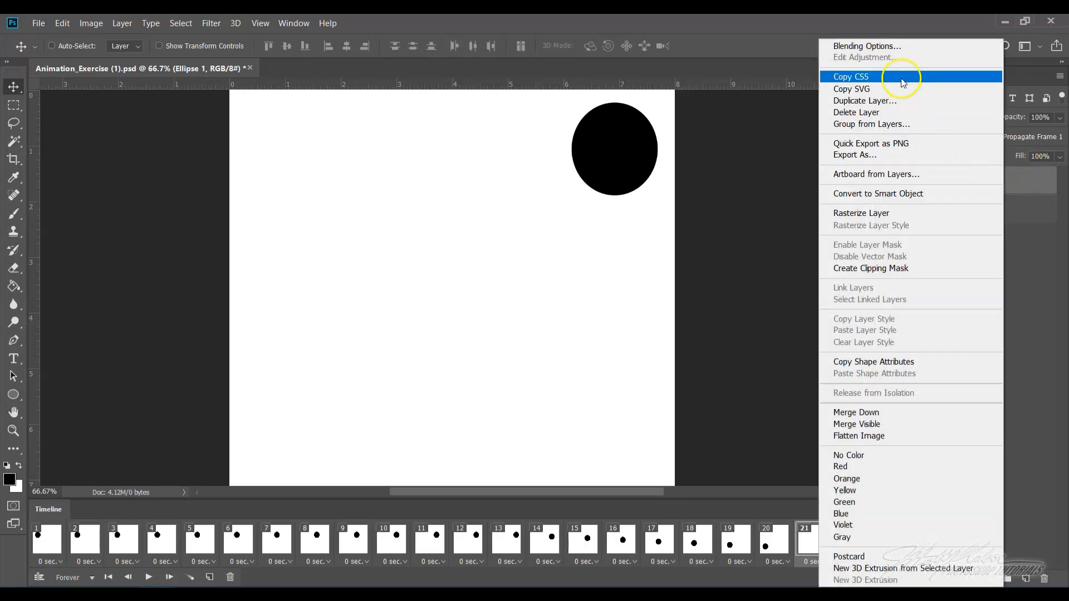
left_click(892, 47)
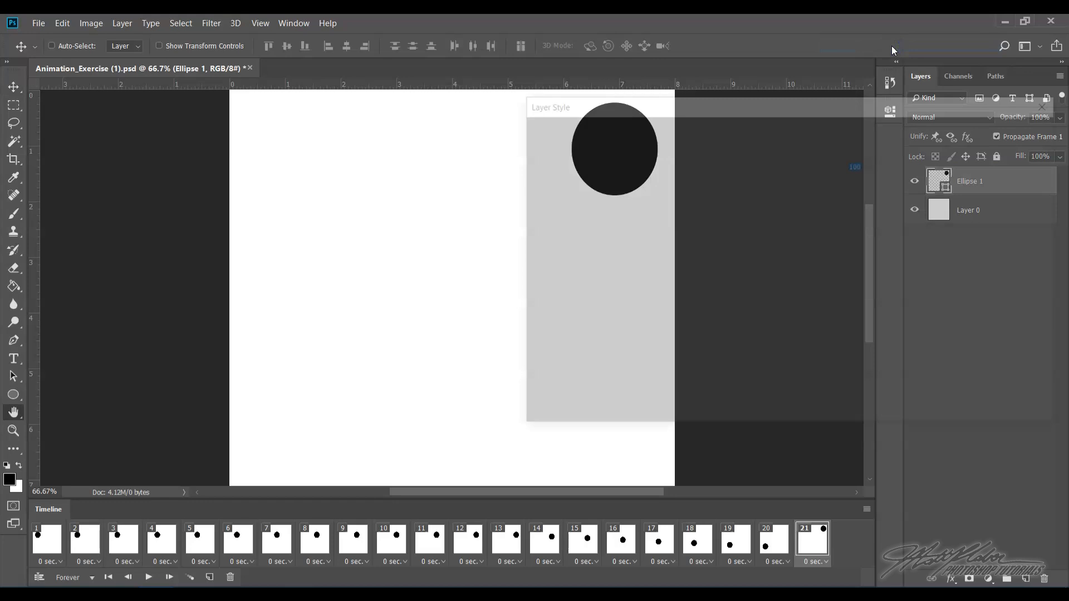
left_click_drag(720, 106, 575, 217)
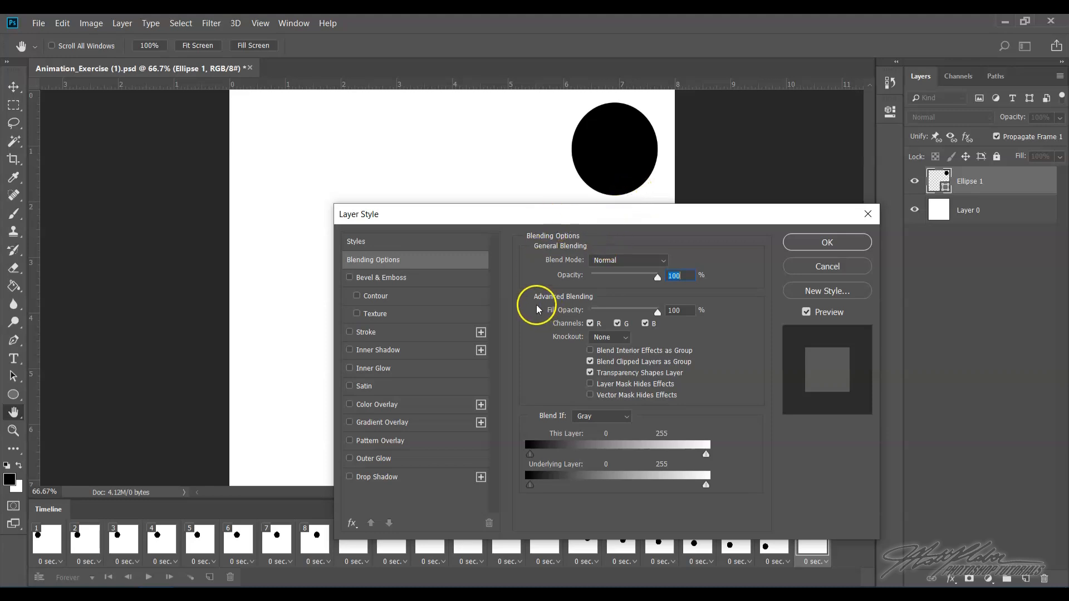
left_click(413, 404)
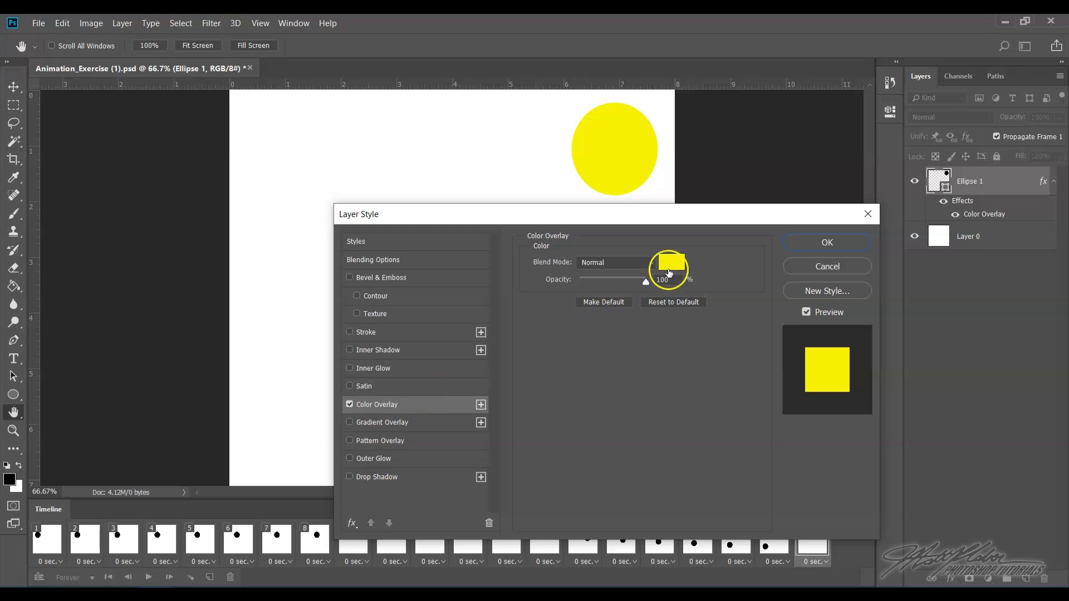
left_click(664, 266)
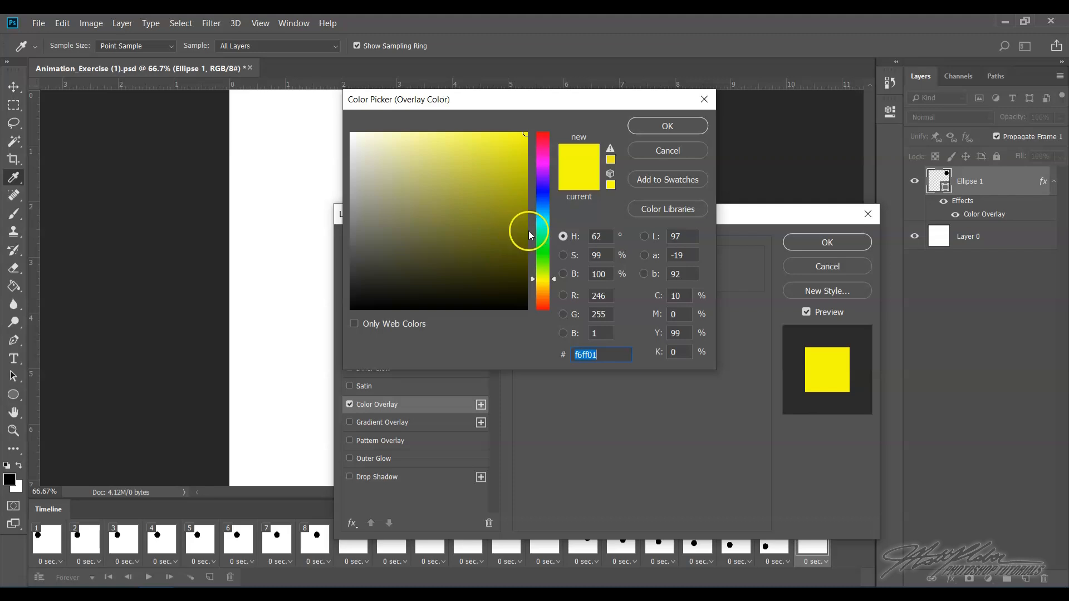
left_click(544, 234)
mouse_move(515, 147)
left_mouse_down()
mouse_move(521, 123)
mouse_move(519, 143)
mouse_move(527, 131)
left_mouse_up()
left_click(542, 198)
left_click(643, 122)
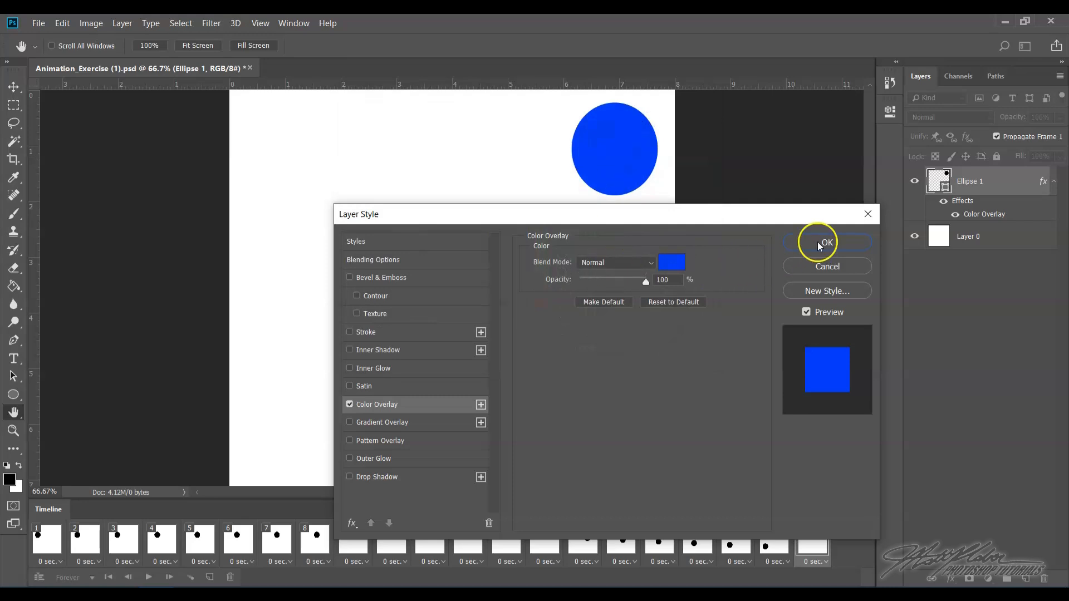
left_click(819, 244)
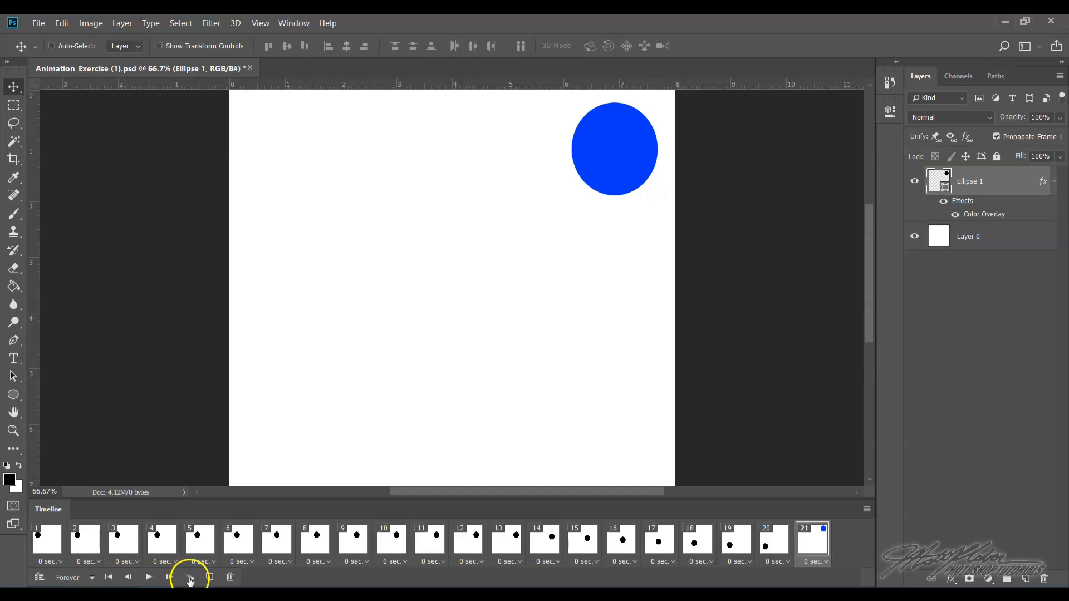
- Tween frame 21 with the previous frame, adding 13 frames across all layers, then play and stop the animation
left_click(190, 579)
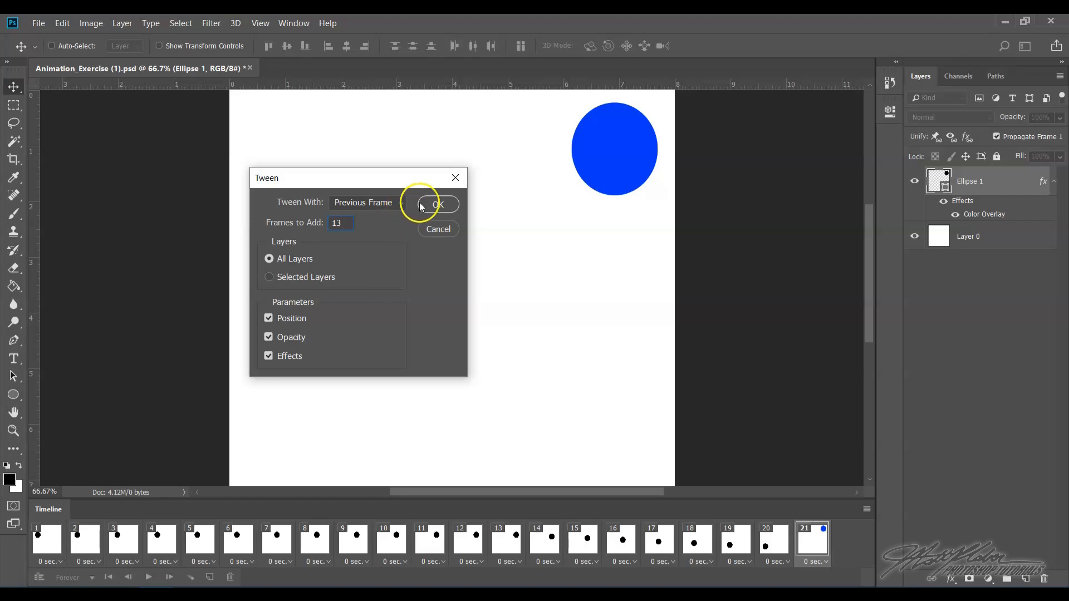
left_click(440, 204)
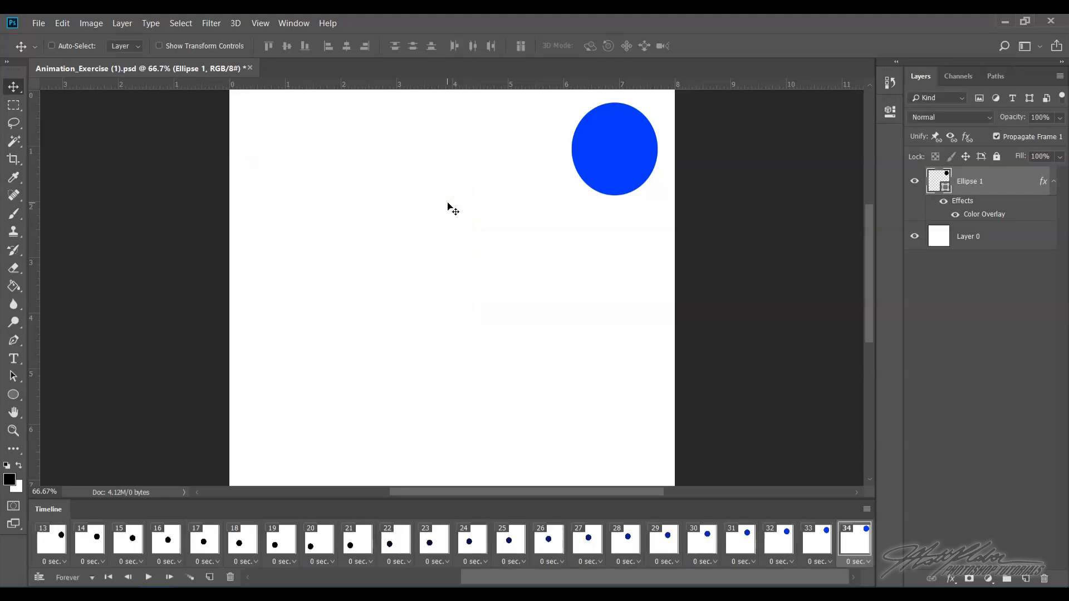
left_click(149, 578)
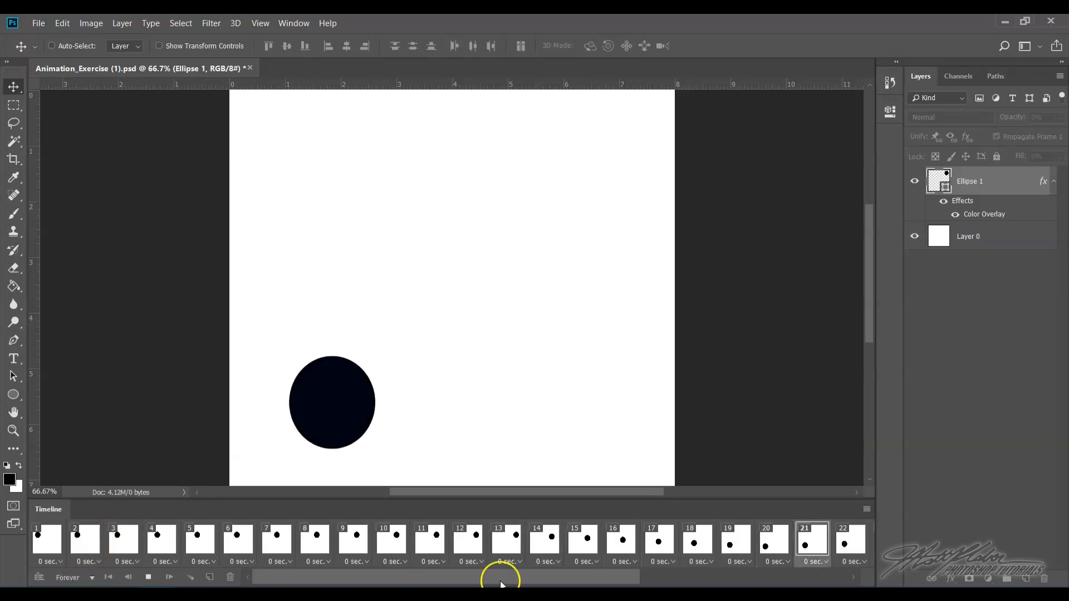
left_click(148, 577)
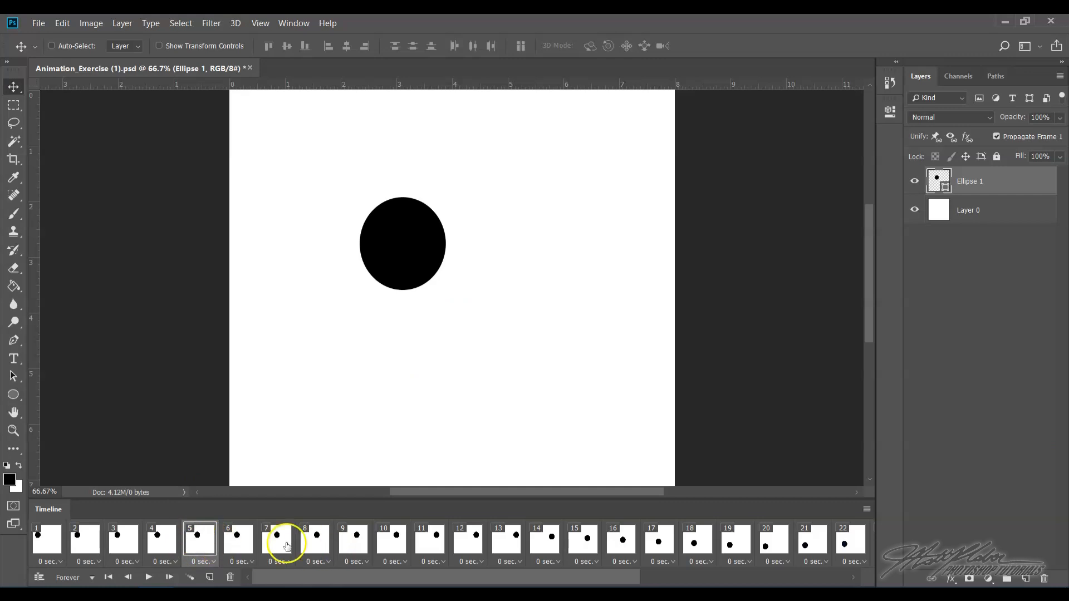
- Select the last frame, 34, and add a new frame after it
left_click_drag(302, 583, 544, 580)
left_click(862, 533)
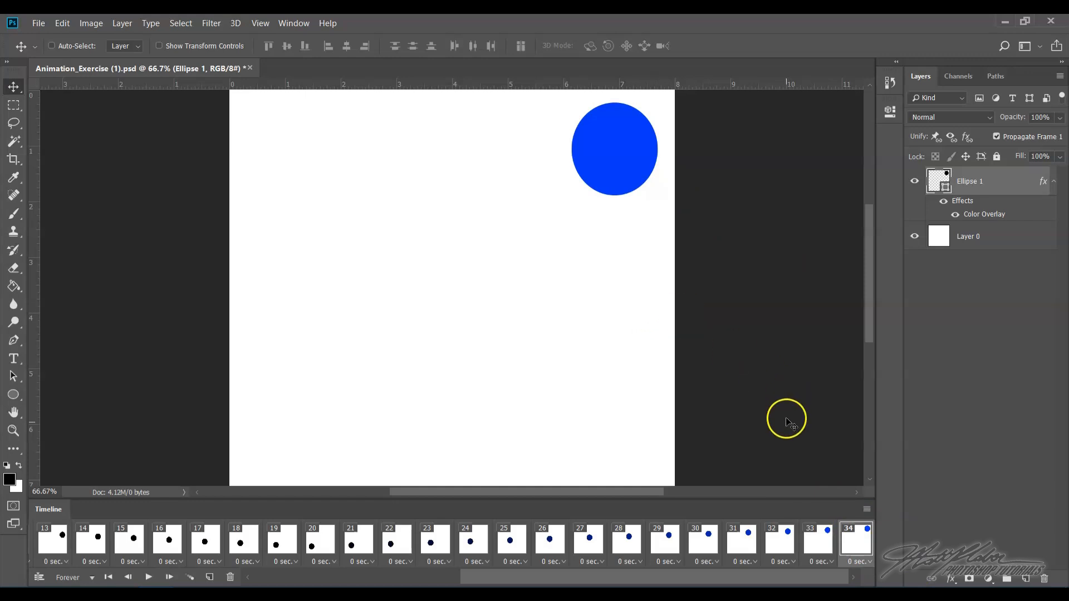
left_click(858, 549)
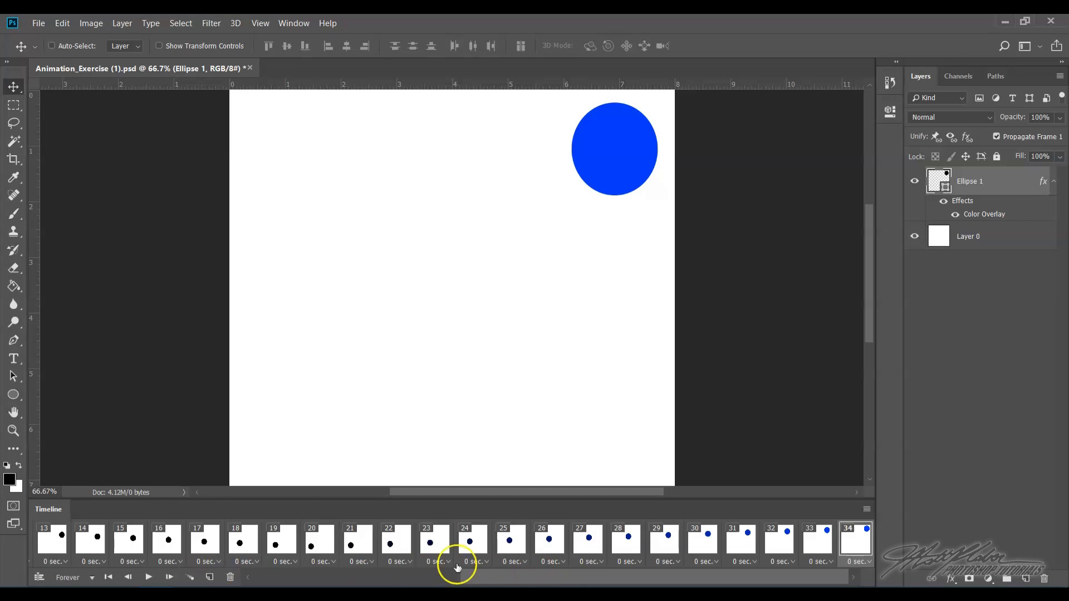
left_click(209, 577)
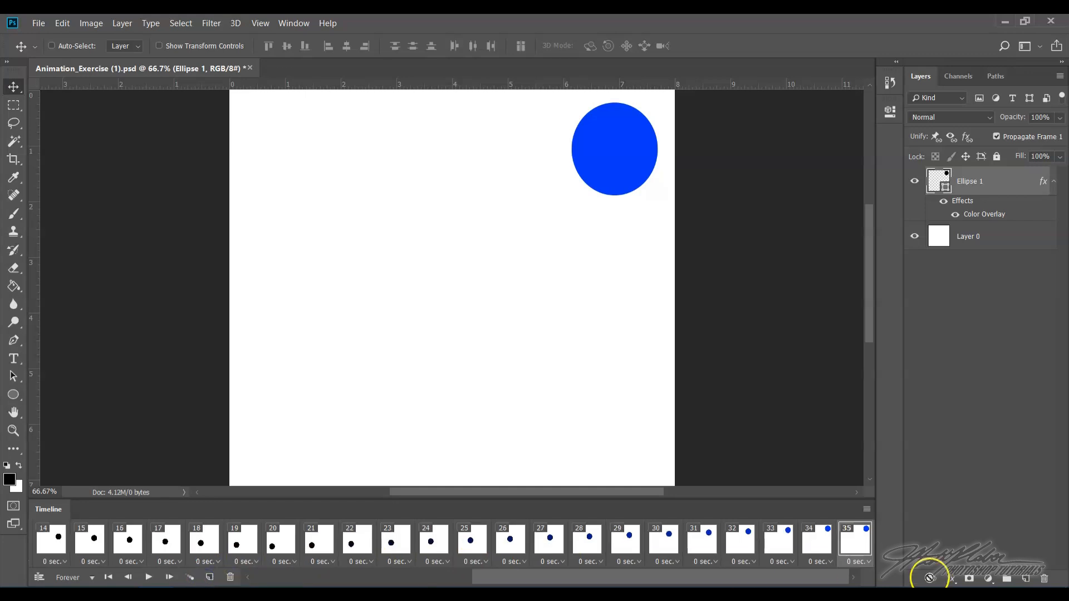
- Select frame 35 and add a Bevel & Emboss style of size 35 px to the Ellipse 1 layer
left_click(854, 542)
left_click(826, 543)
left_click(857, 543)
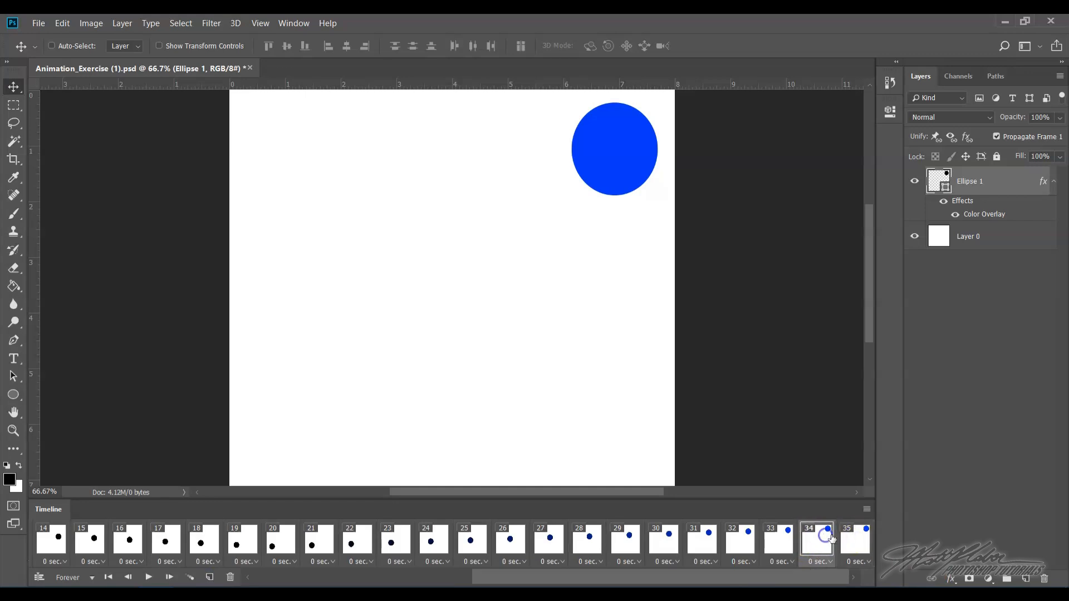
right_click(996, 185)
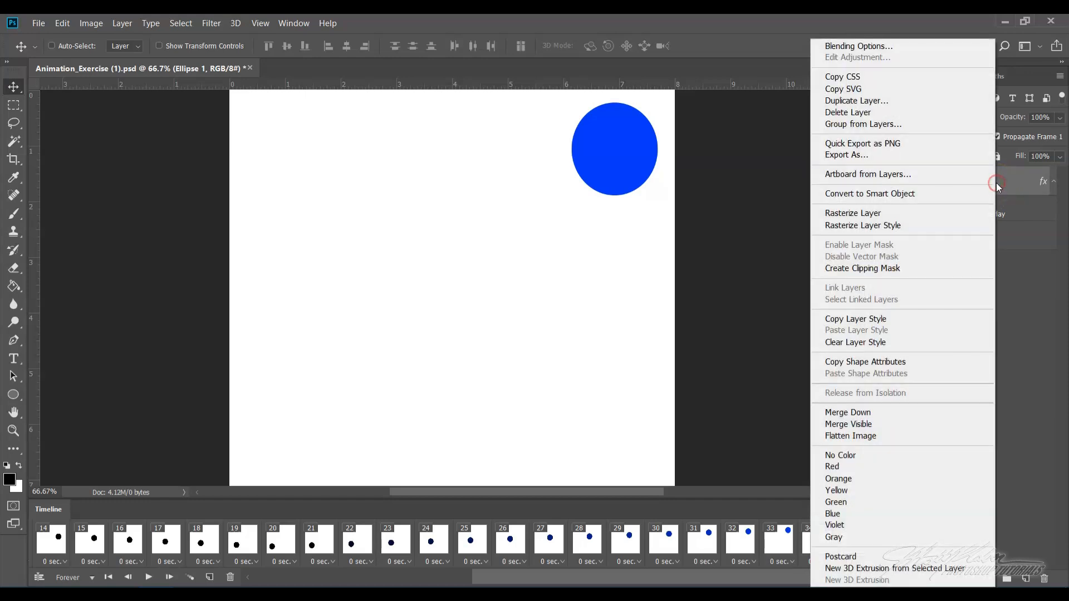
left_click(895, 51)
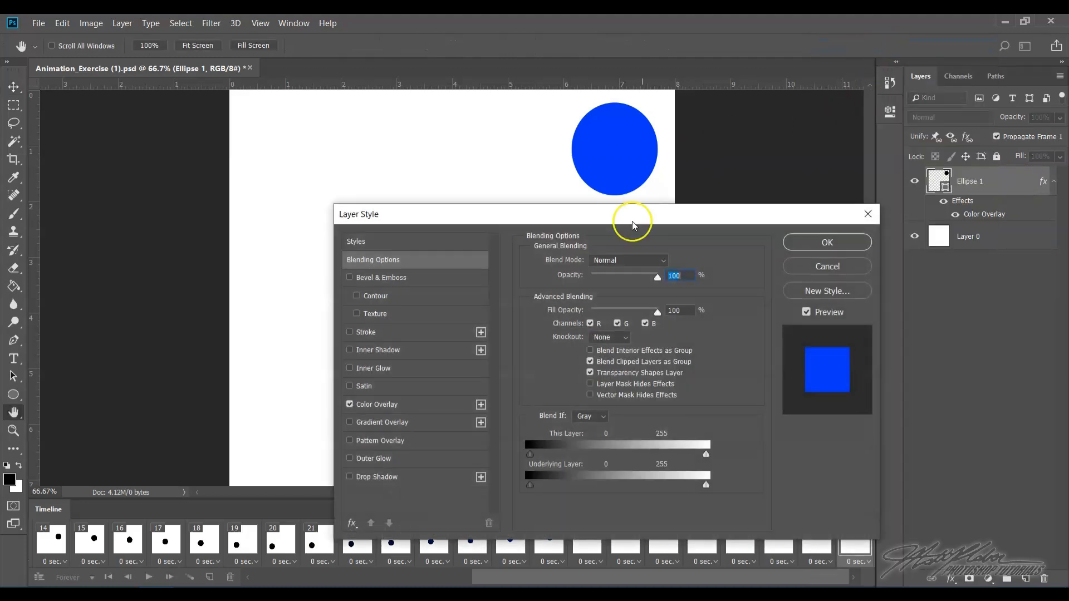
left_click_drag(662, 245, 545, 211)
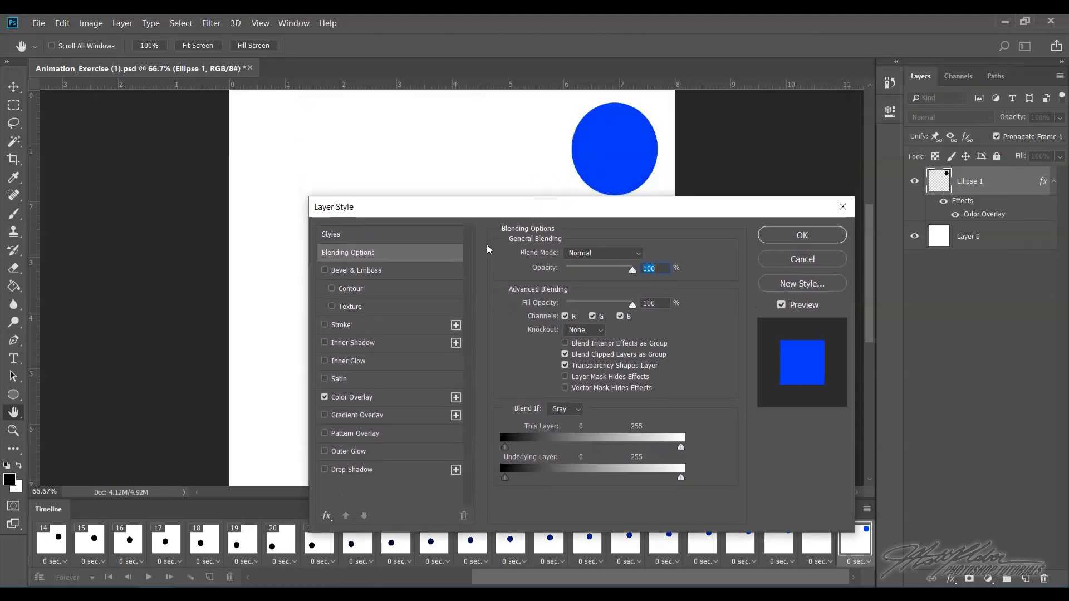
left_click(384, 270)
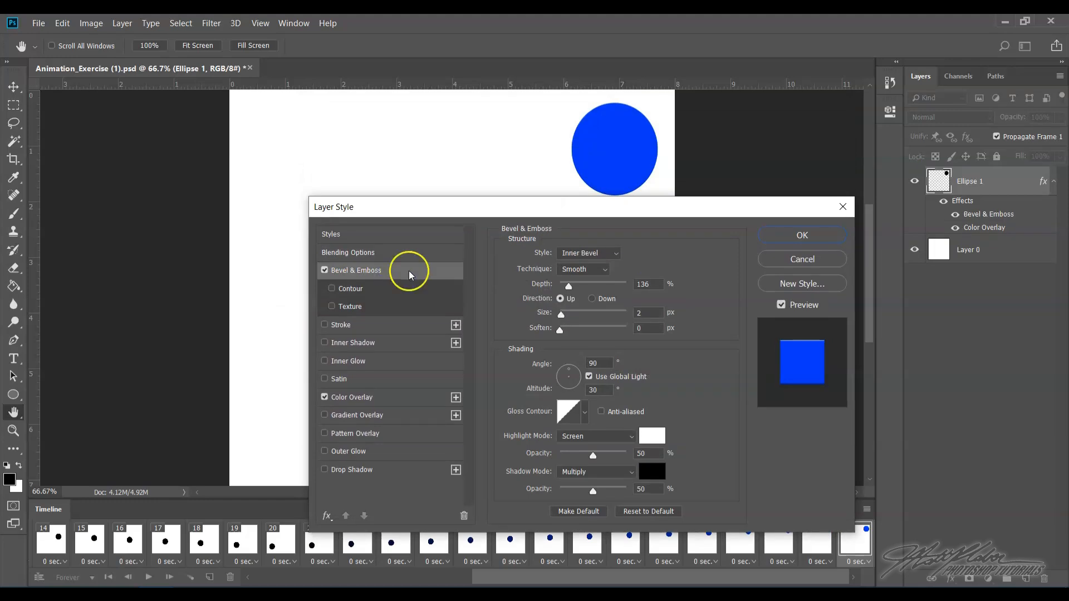
left_click_drag(561, 316, 573, 318)
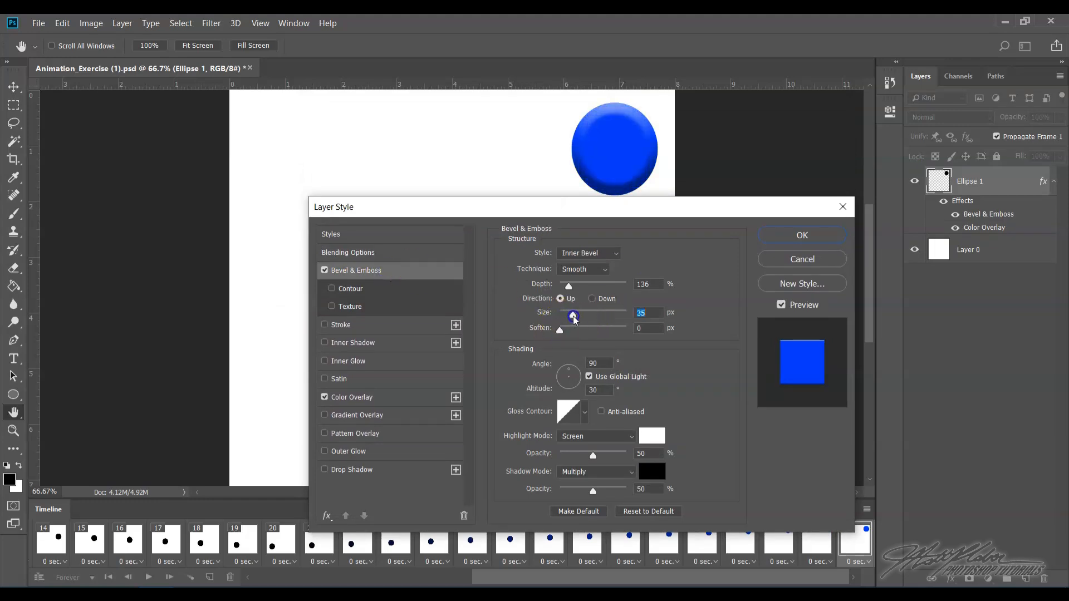
- Add an 18 px yellow Stroke to the ellipse
left_click(368, 325)
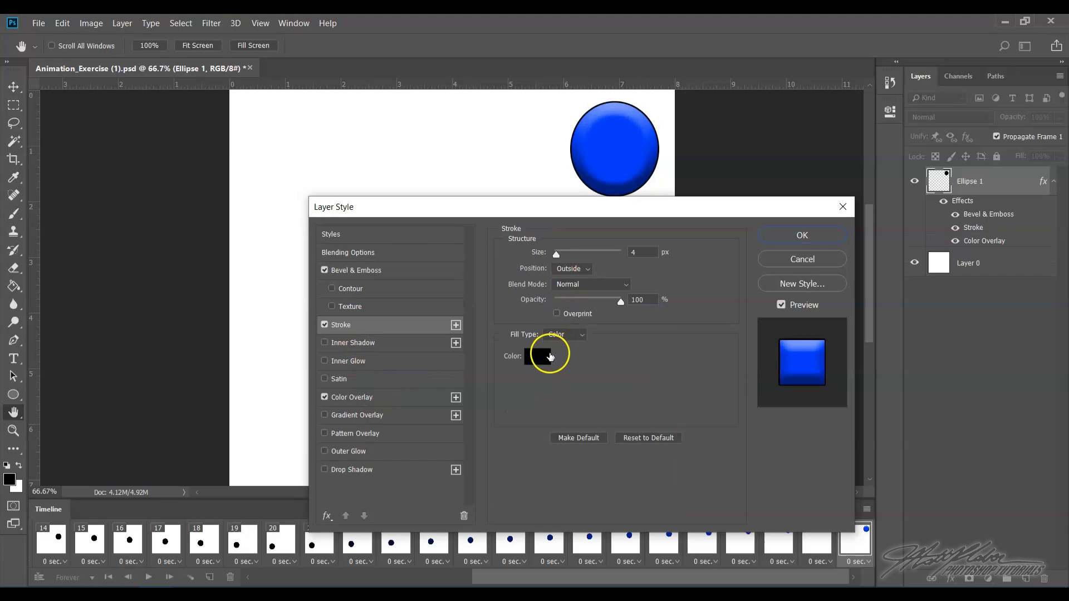
left_click_drag(555, 255, 563, 254)
left_click(539, 357)
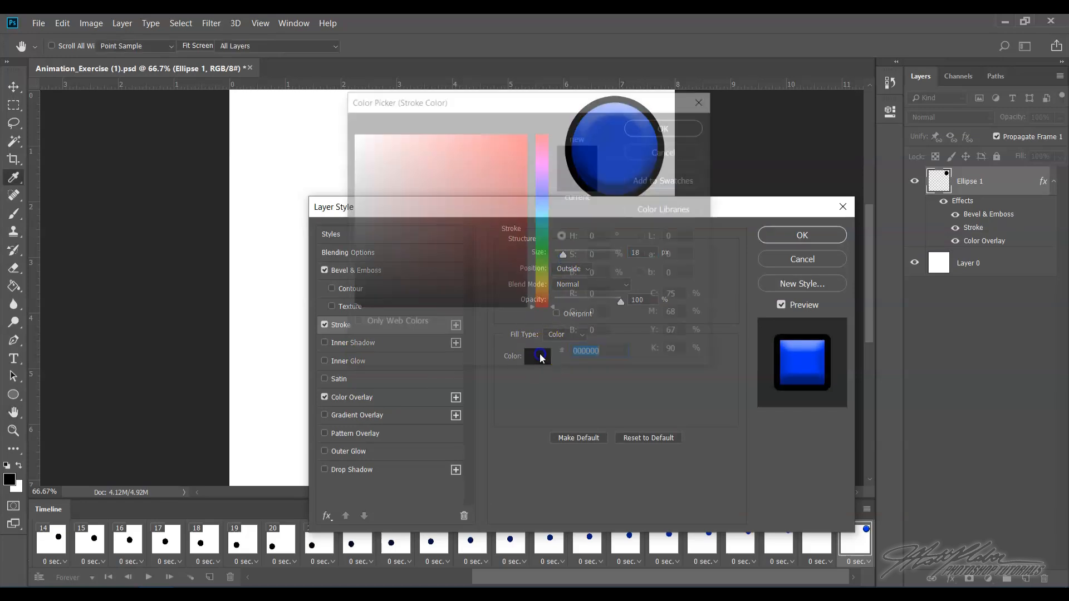
left_click(543, 281)
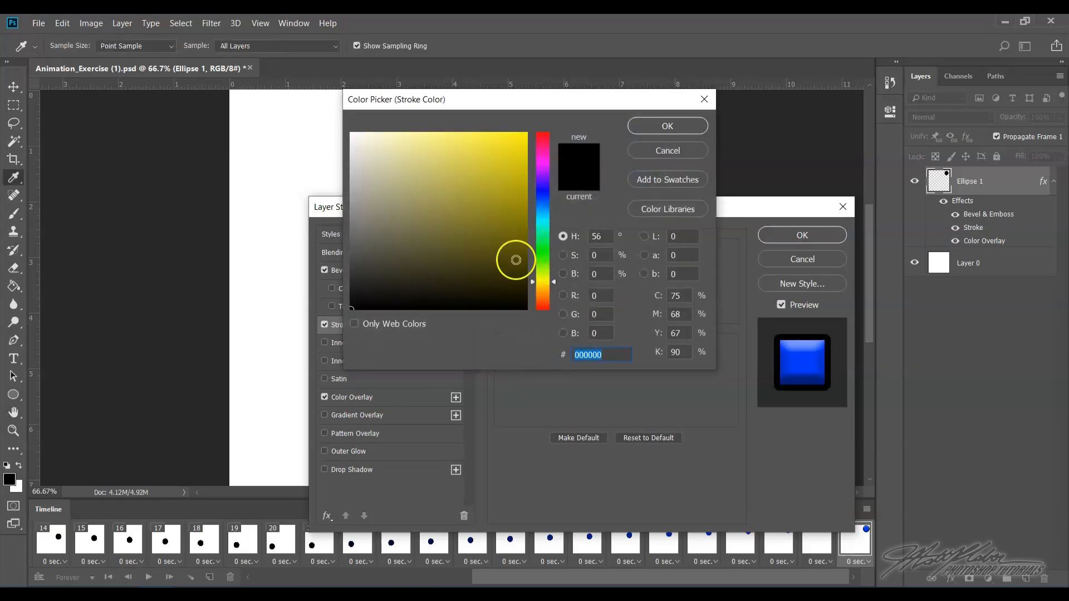
left_click(526, 147)
left_click(668, 126)
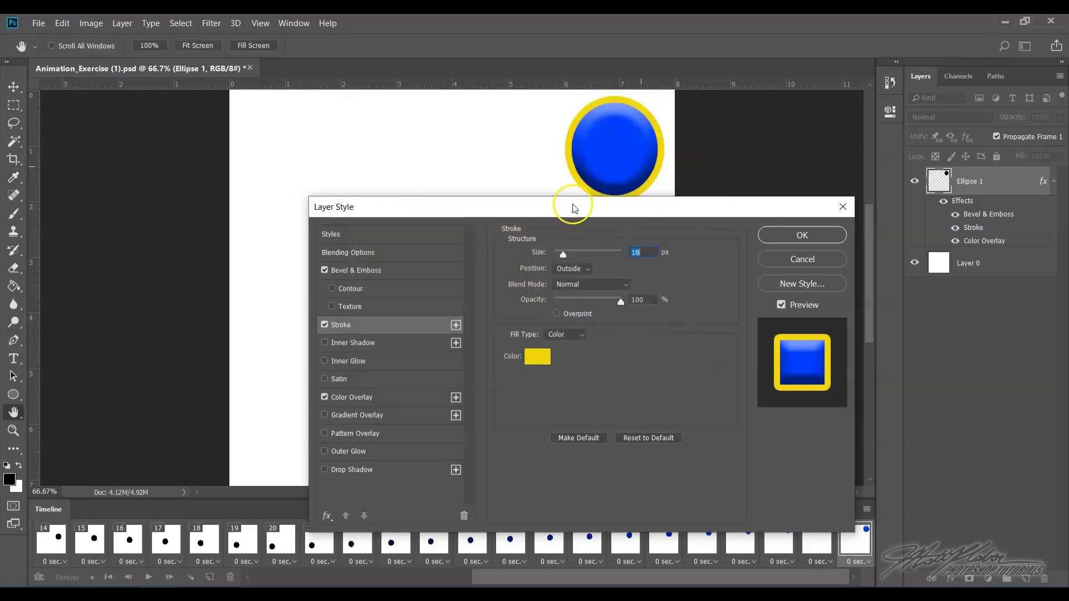
- Add a Drop Shadow with 32 px distance and 10 px size, and confirm the layer style
left_click(411, 470)
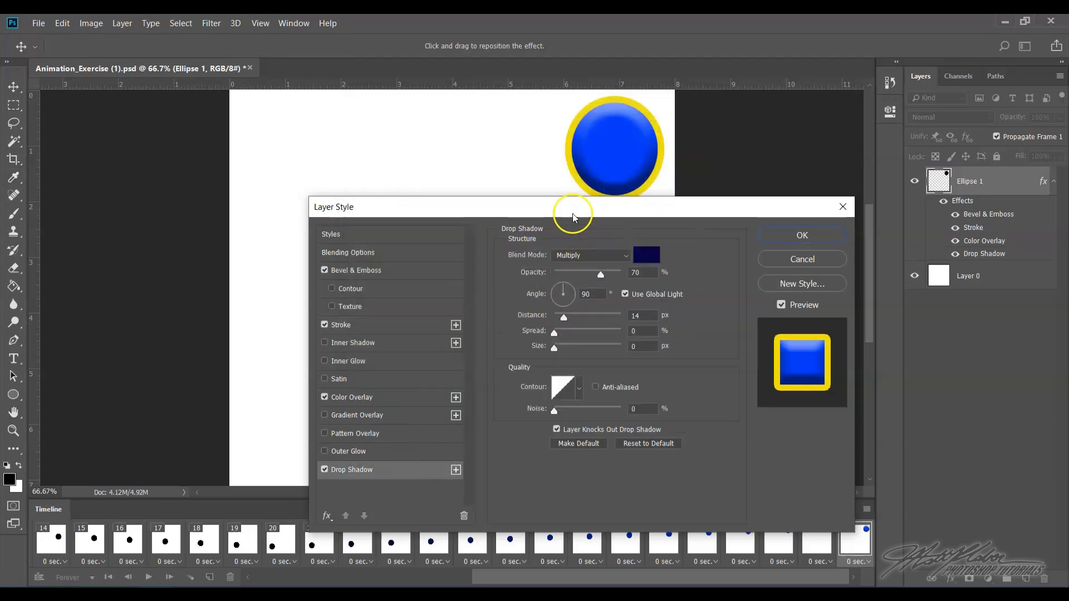
left_click_drag(573, 216, 573, 243)
left_click_drag(564, 347, 561, 374)
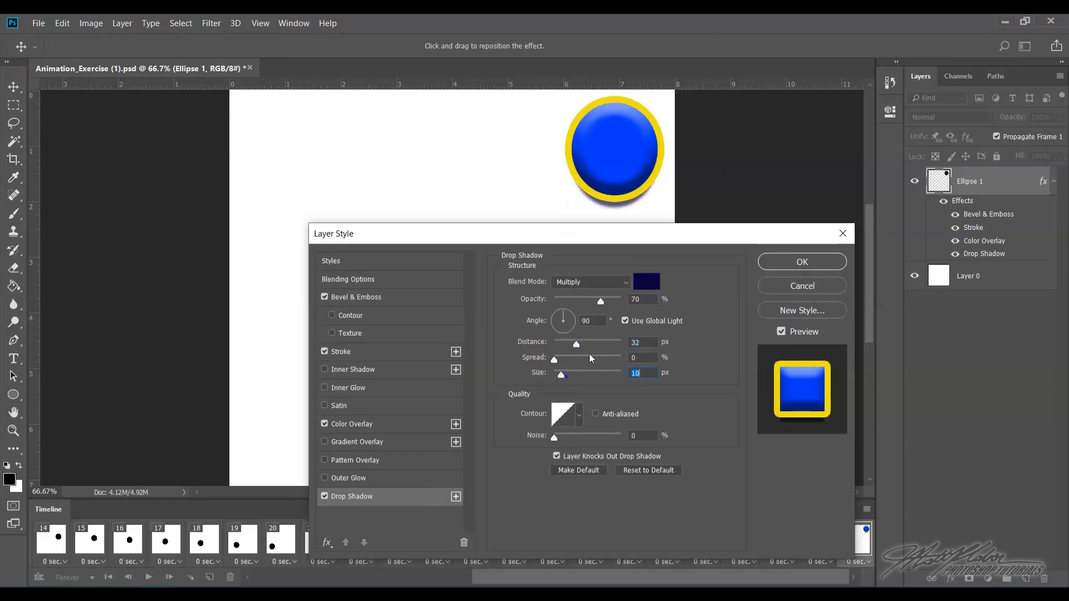
left_click(780, 260)
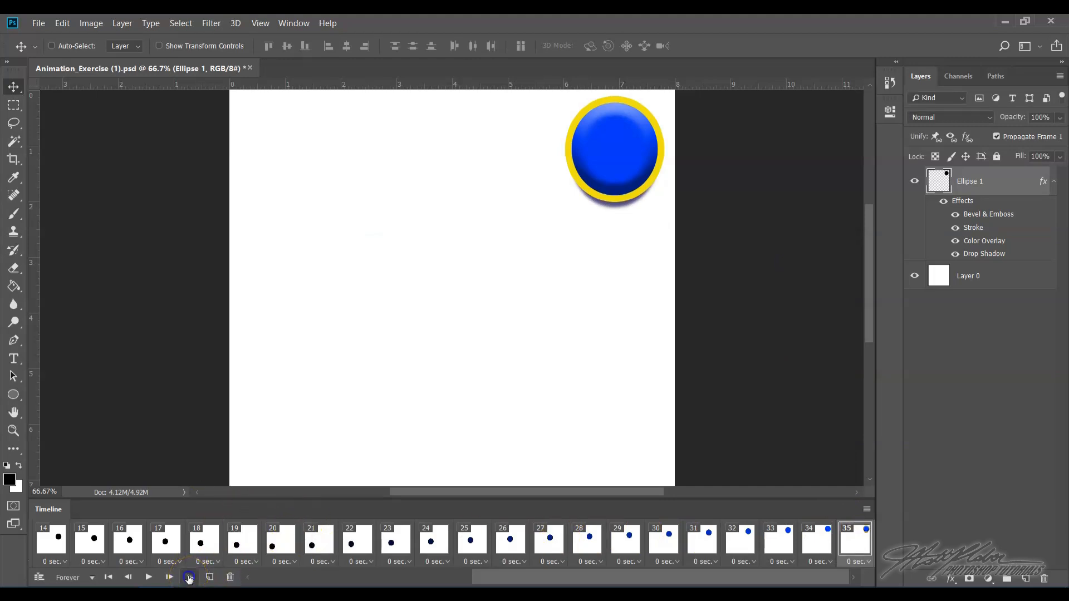
- Tween frame 35 with the previous frame, adding 11 frames across all layers, then play and stop the animation
left_click(189, 578)
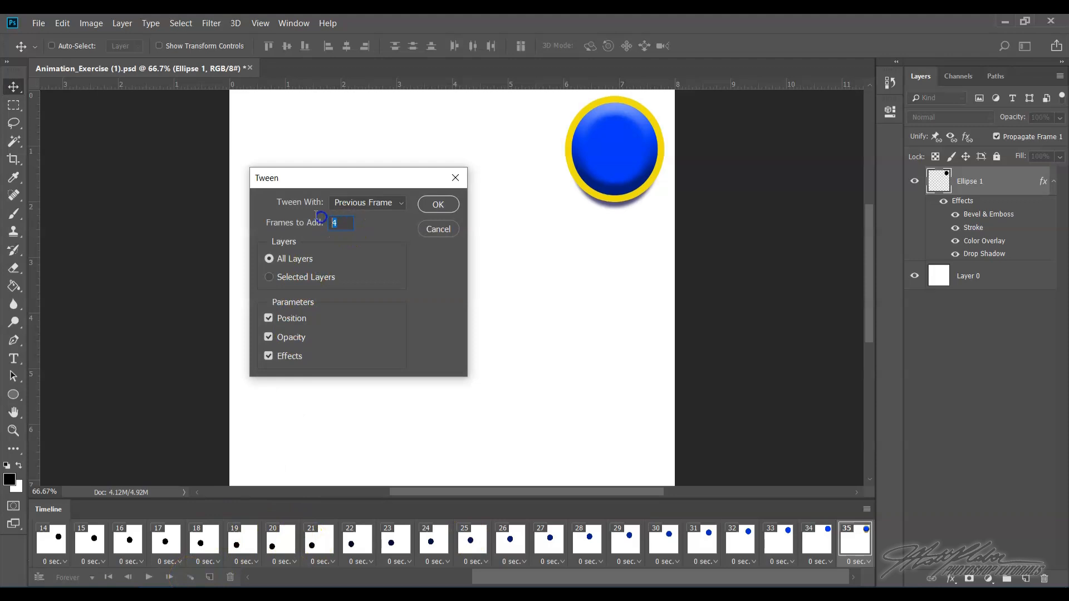
type("11")
left_click(437, 205)
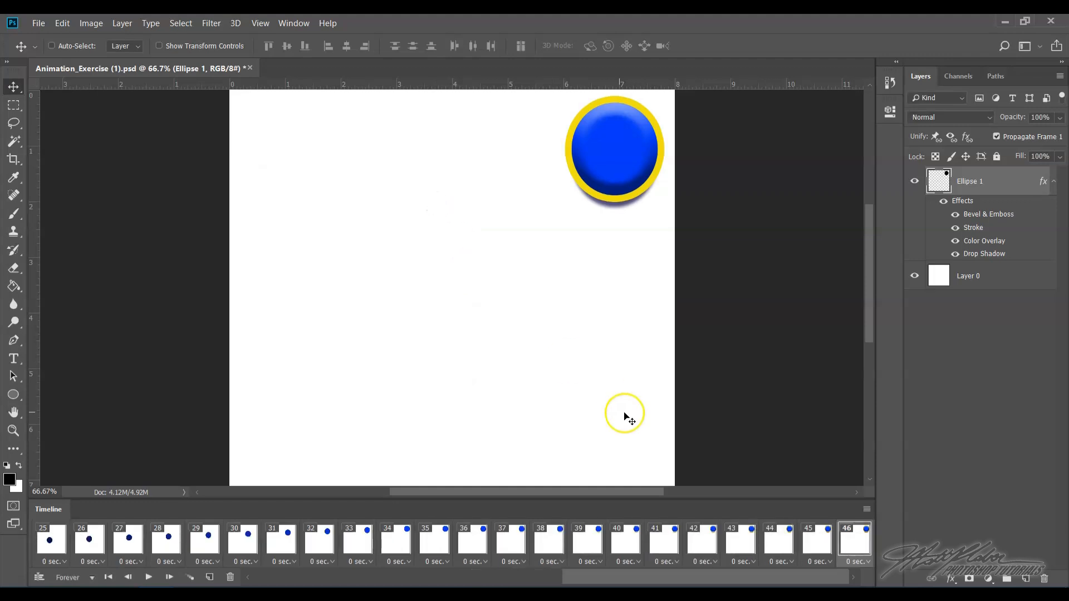
left_click(149, 579)
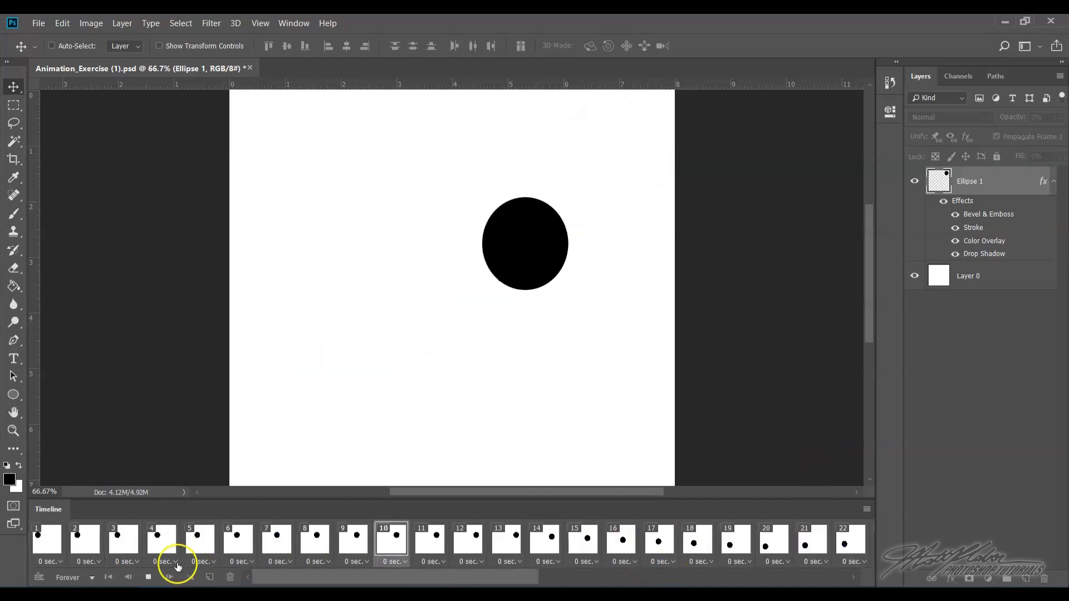
left_click(148, 577)
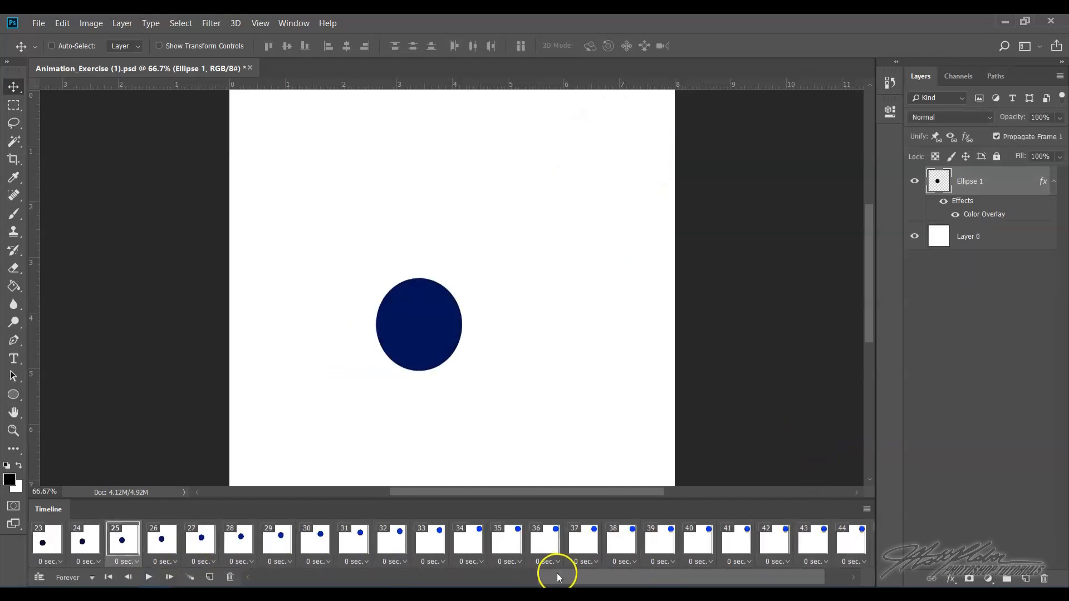
- Select the last frame, 46, and open and cancel a Tween of it
left_click_drag(559, 577, 644, 575)
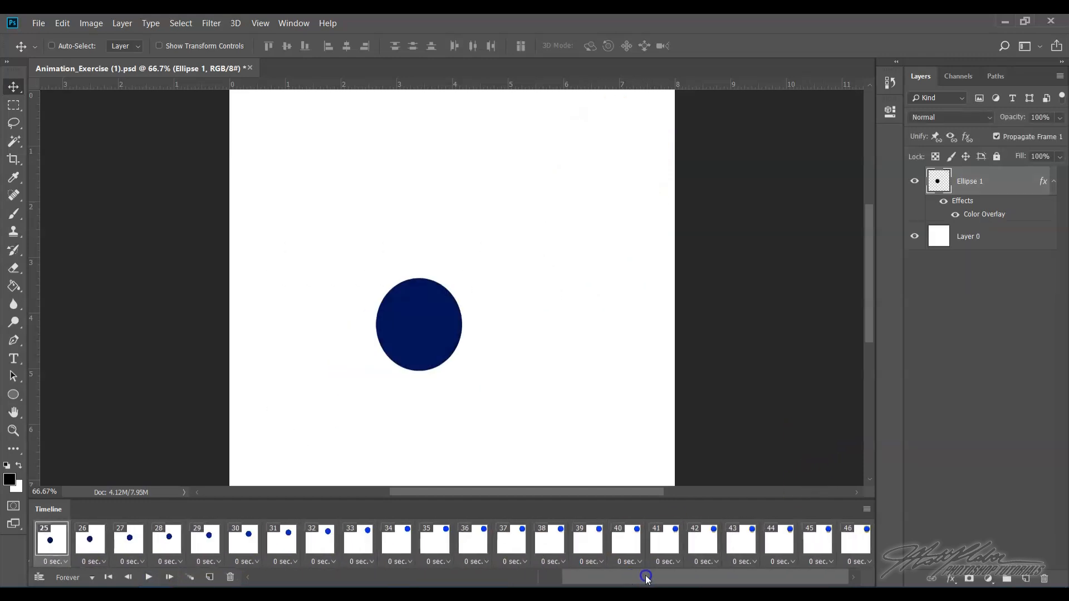
left_click_drag(672, 585, 740, 576)
left_click(858, 543)
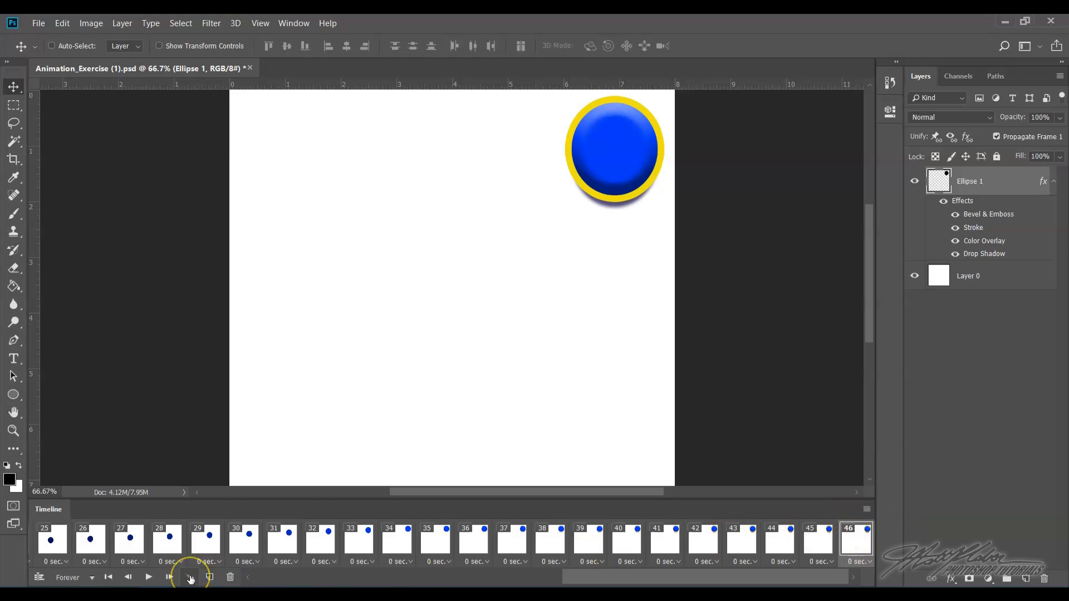
left_click(190, 578)
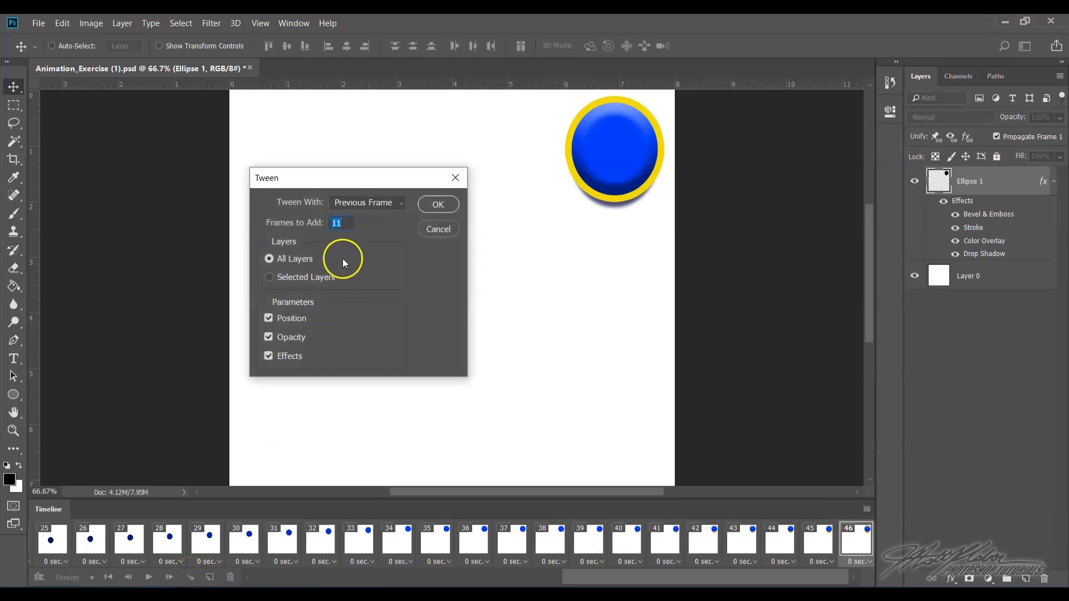
left_click(438, 228)
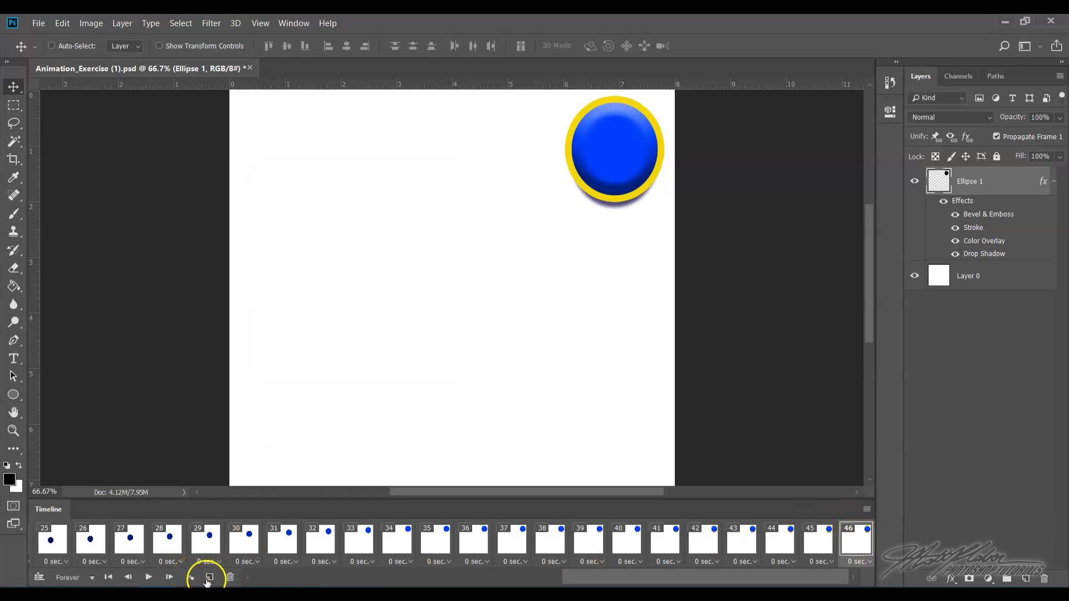
- Add a new frame after frame 46 and move the ellipse to the canvas's lower-left corner
left_click(208, 577)
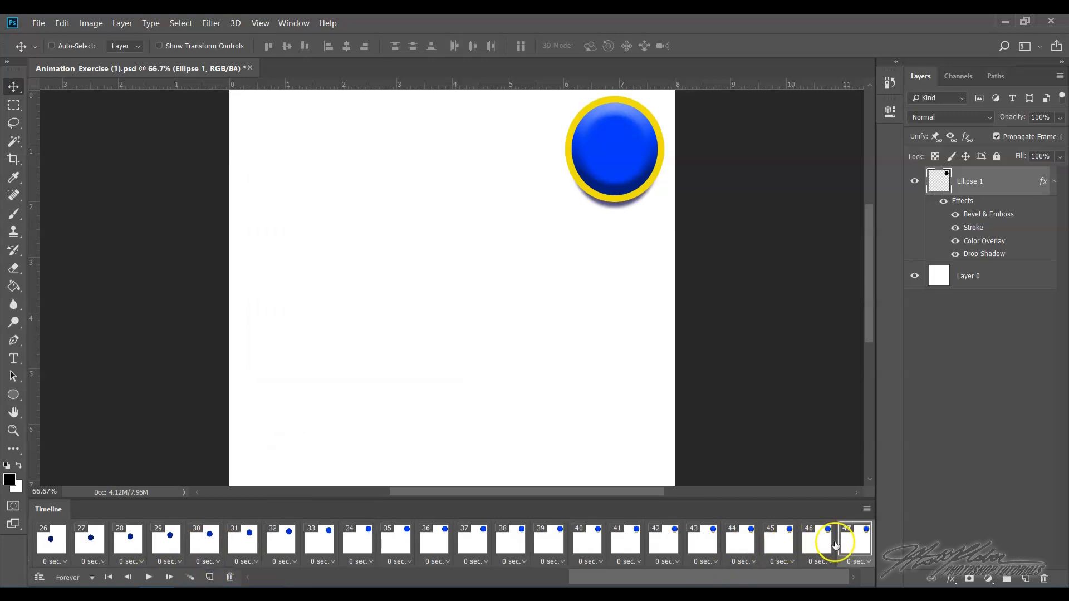
left_click_drag(818, 577, 818, 577)
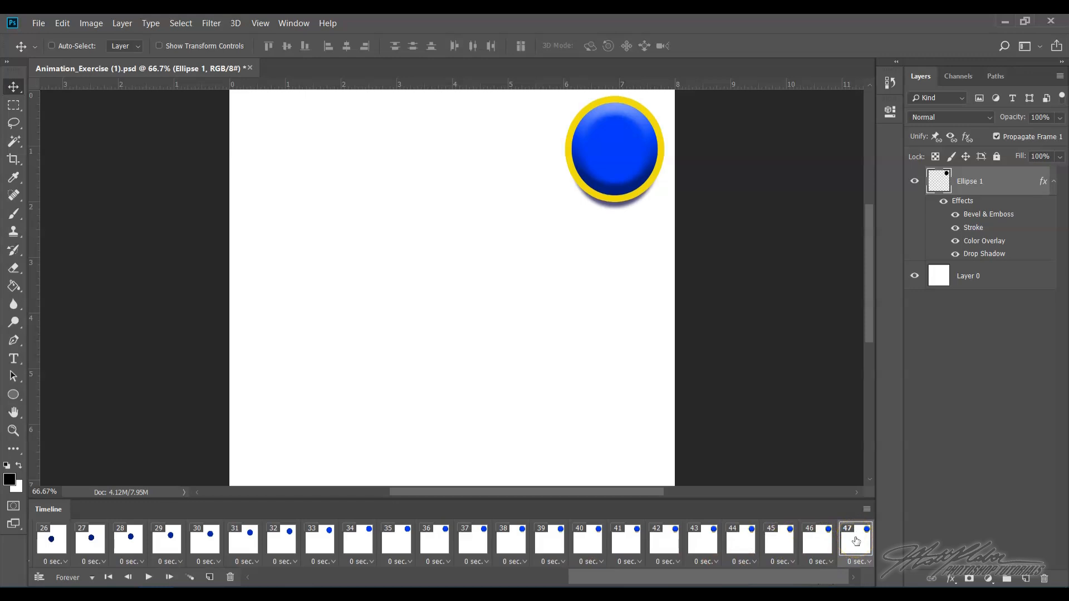
left_click_drag(595, 196, 276, 458)
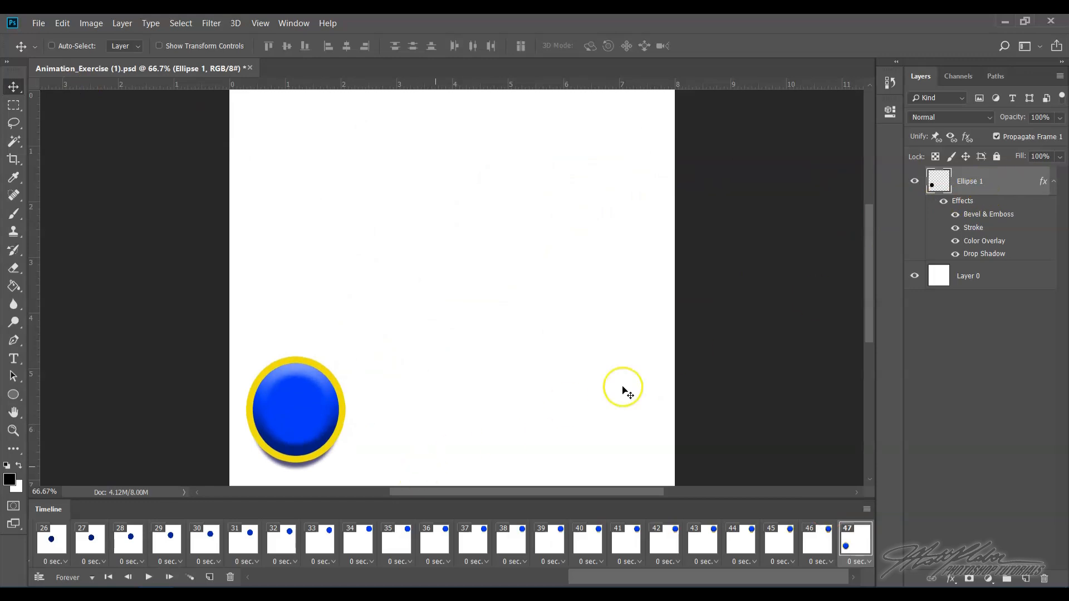
- Open the ellipse layer's style and replace its Color Overlay with a Gradient Overlay
double_click(1000, 187)
left_click(809, 284)
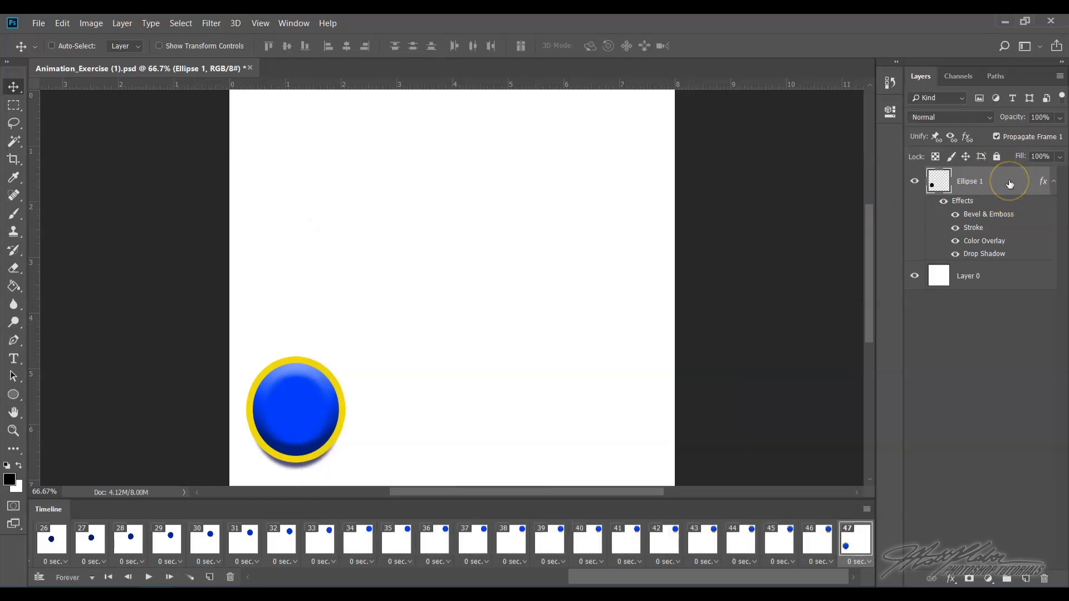
right_click(1010, 182)
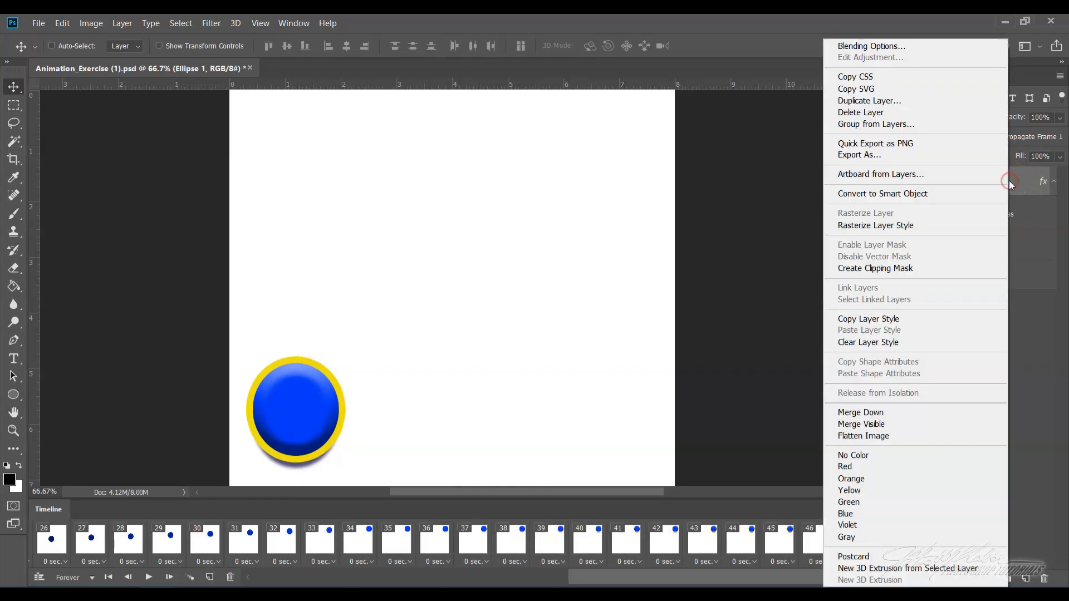
left_click(885, 48)
left_click_drag(477, 231, 574, 141)
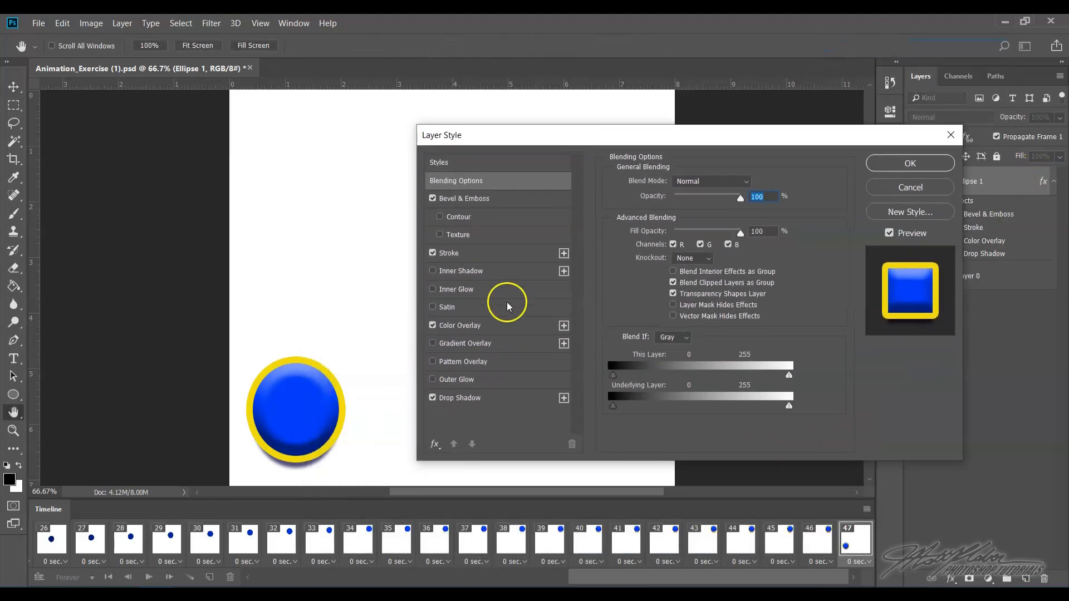
left_click(432, 326)
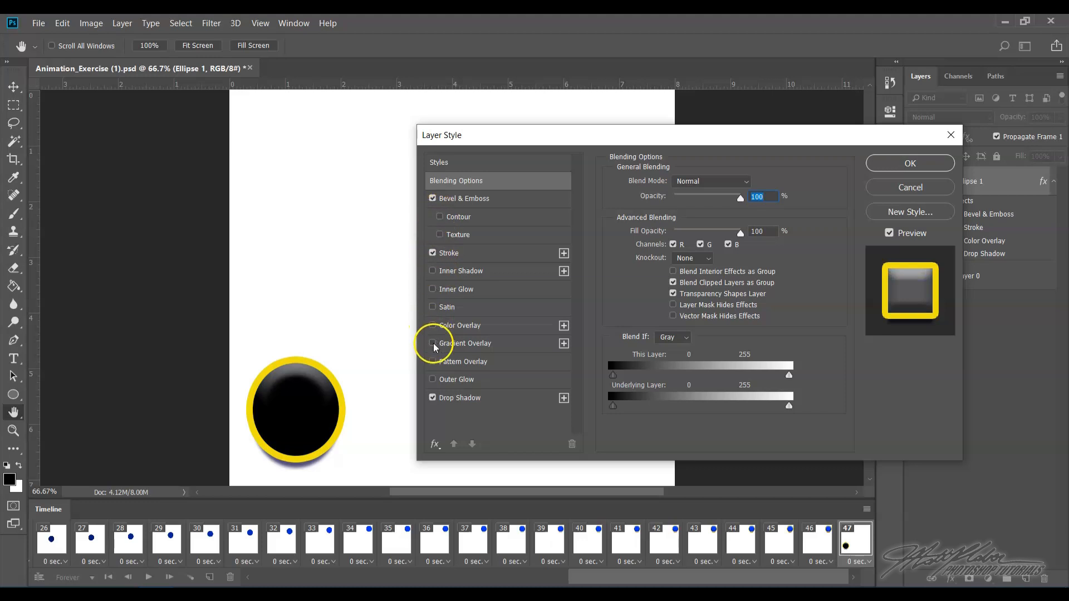
left_click(434, 344)
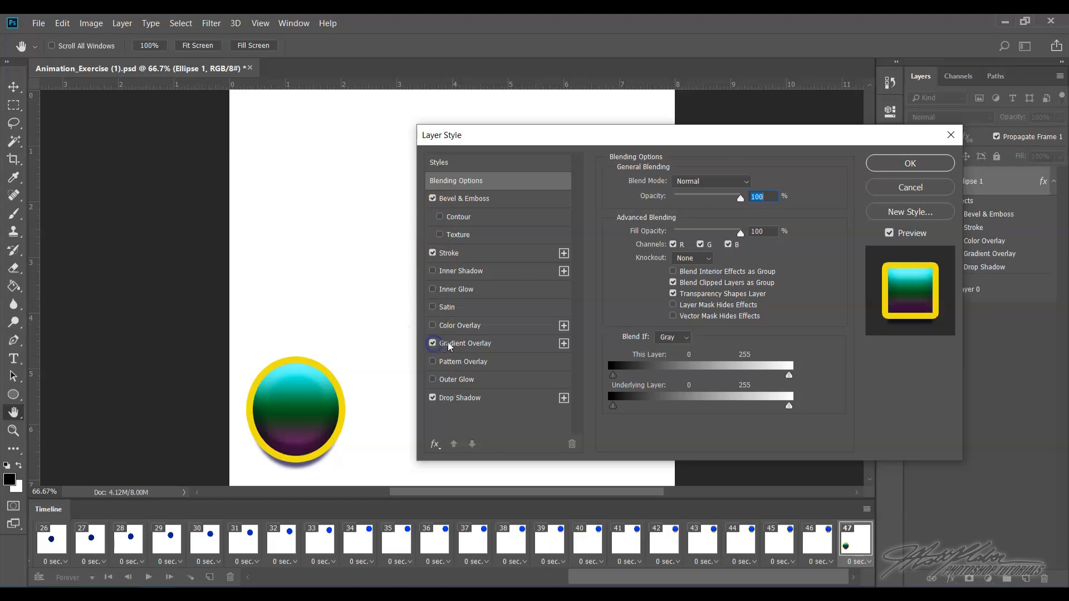
- Set the Gradient Overlay to the Blue, Red, Yellow preset gradient
left_click(480, 343)
left_click(698, 216)
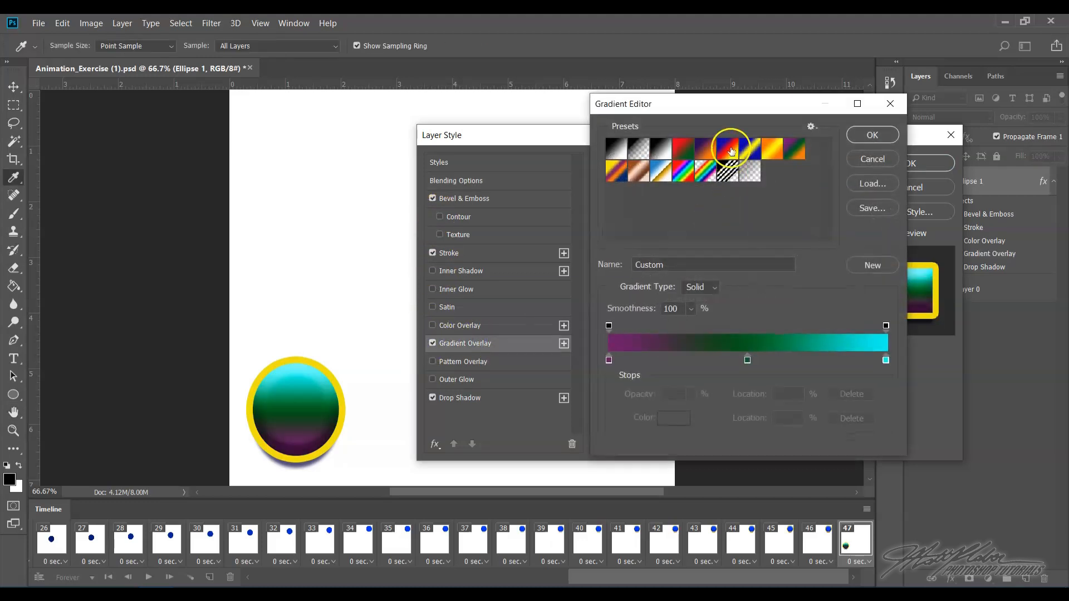
left_click(872, 159)
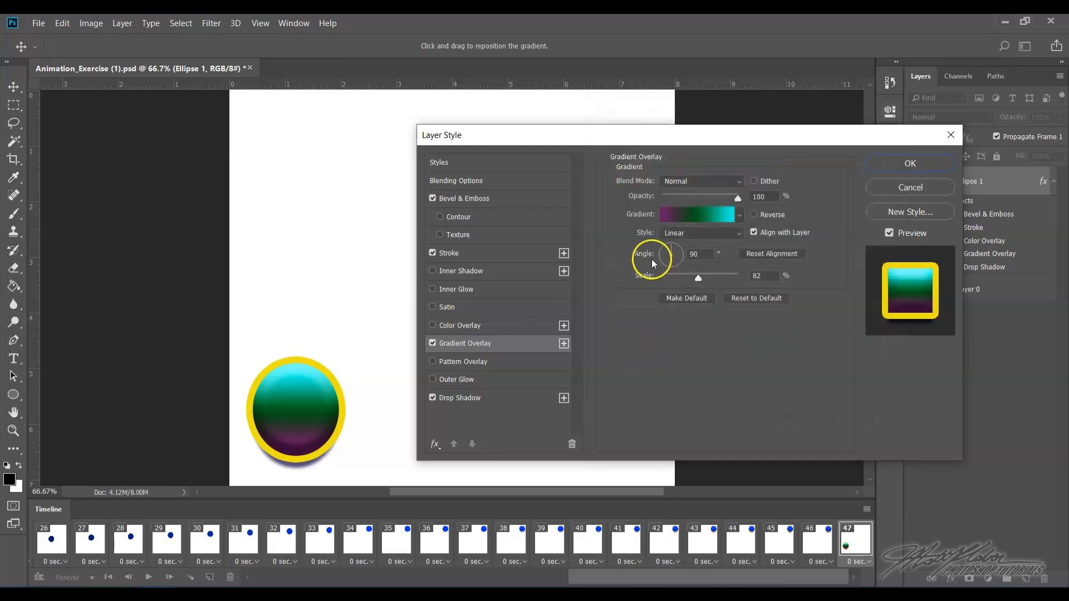
left_click(700, 216)
left_click(727, 149)
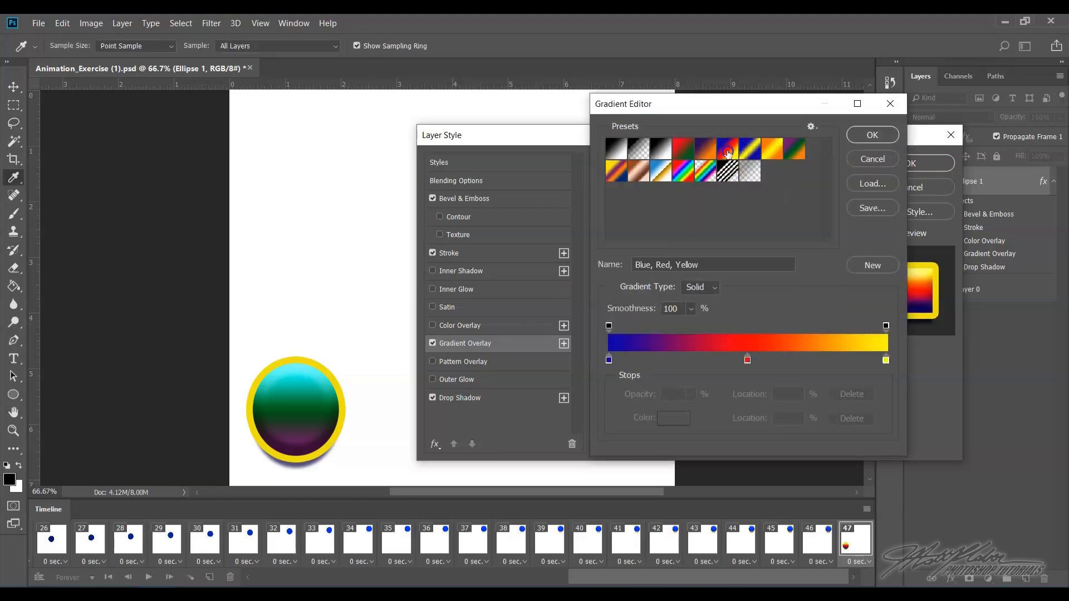
left_click(869, 136)
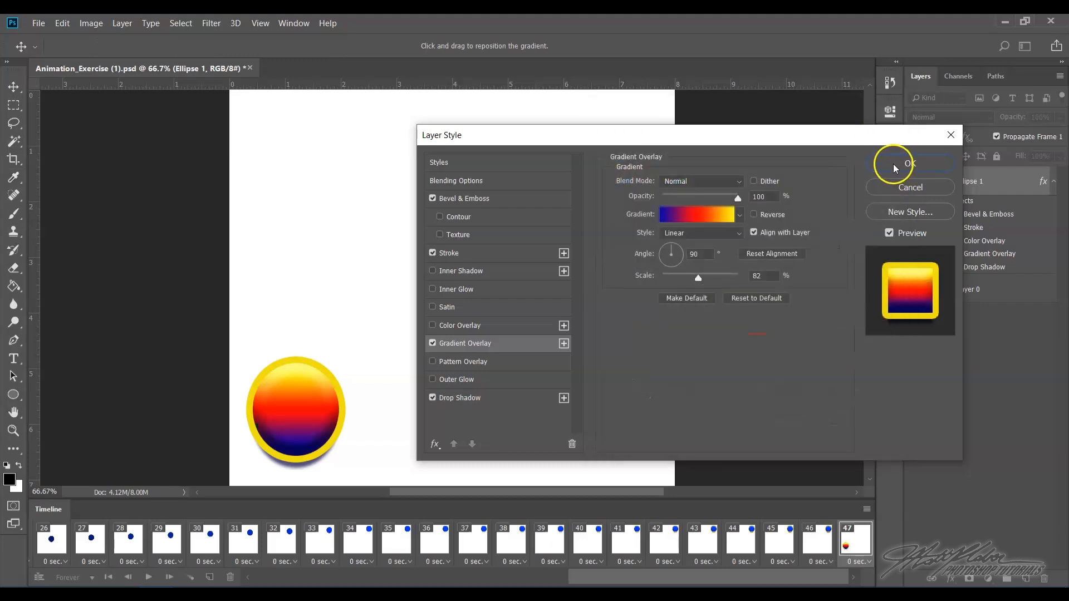
- Change the stroke colour to blue
left_click(473, 253)
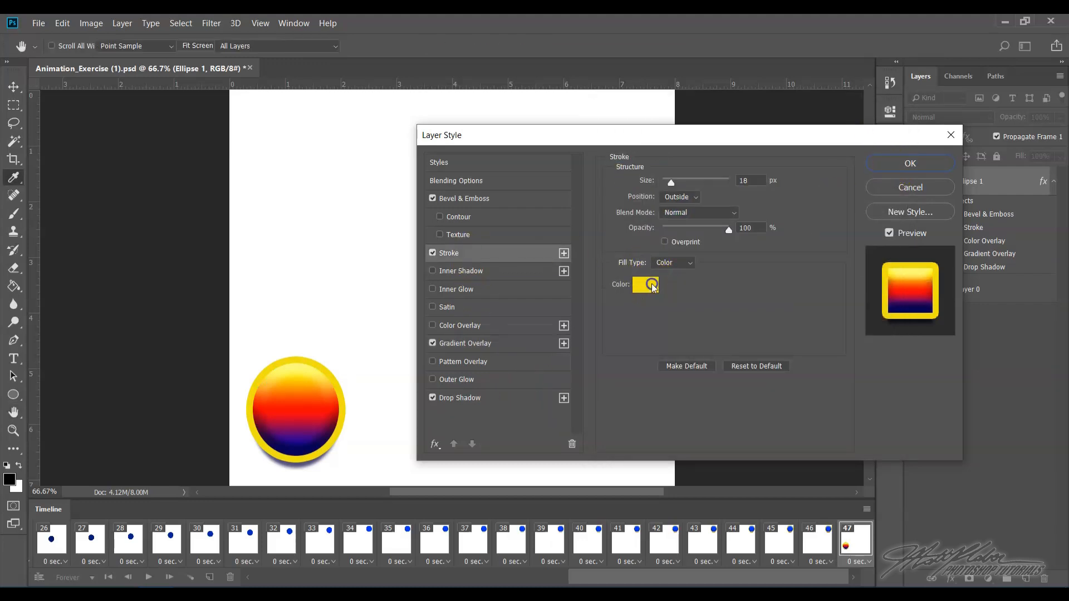
left_click(652, 285)
left_click(652, 127)
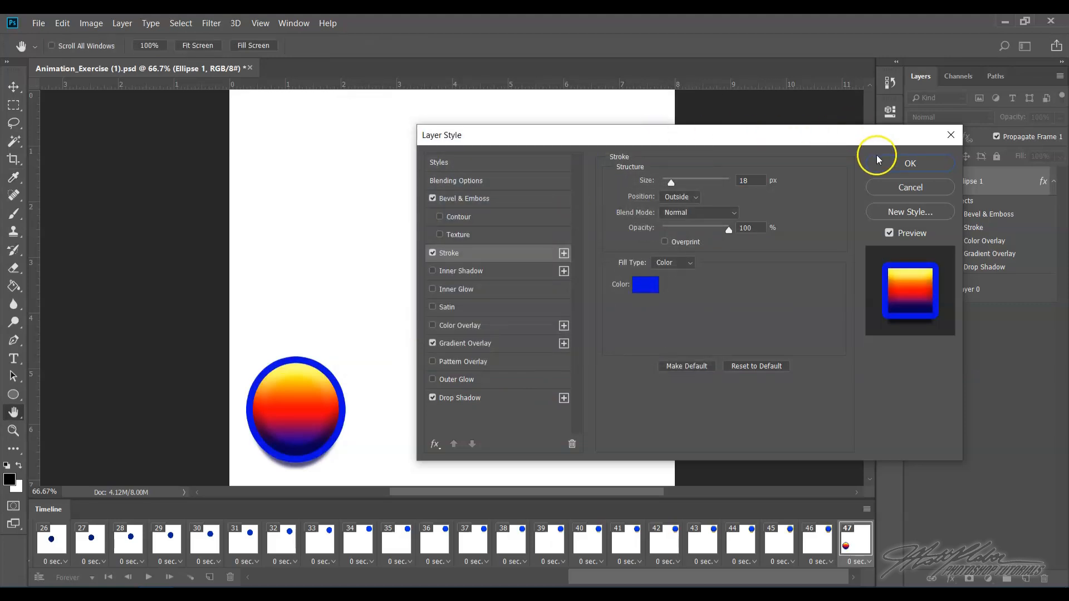
- Close the Layer Style dialog and hide the ellipse layer in frame 47
left_click(908, 164)
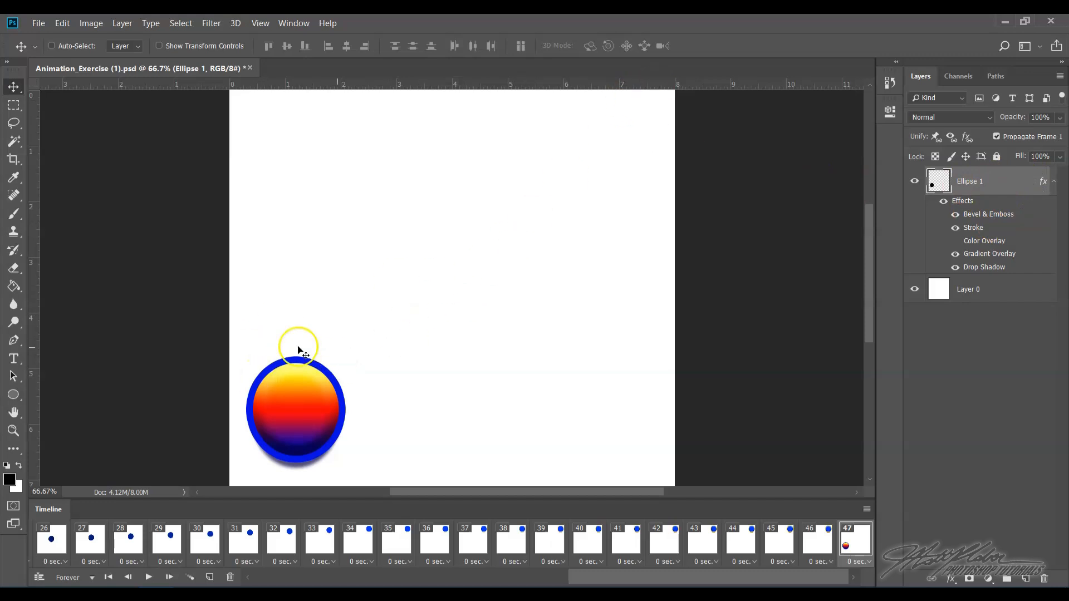
left_click(914, 183)
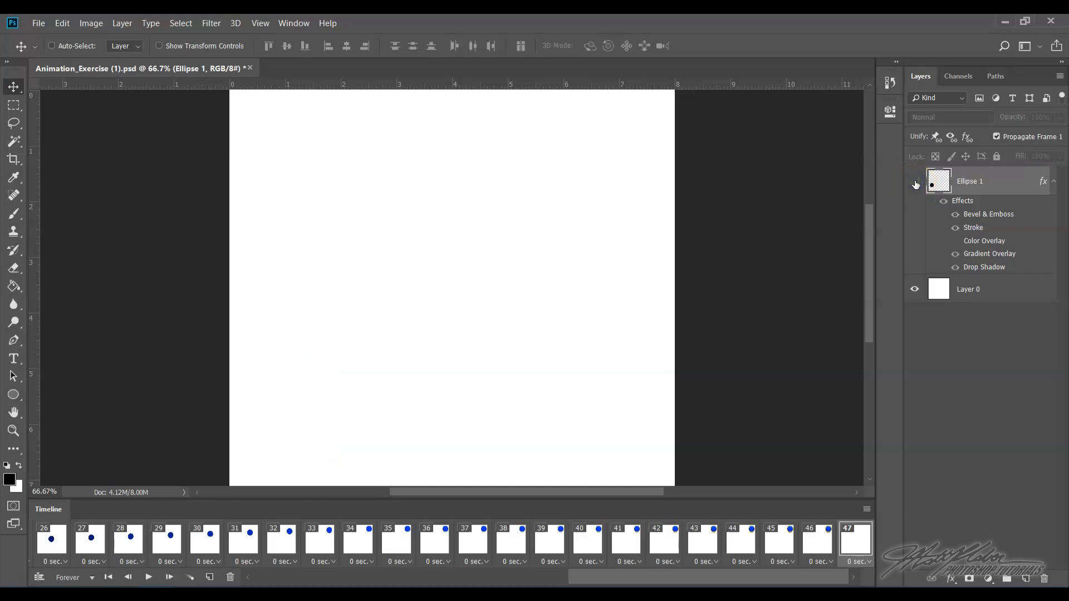
left_click(822, 538)
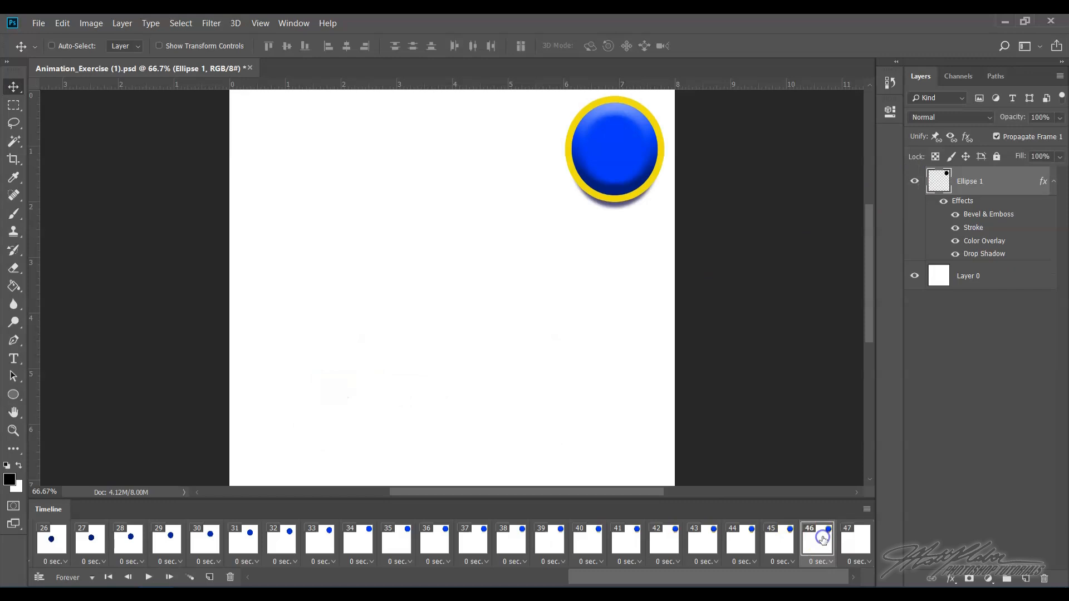
left_click(850, 538)
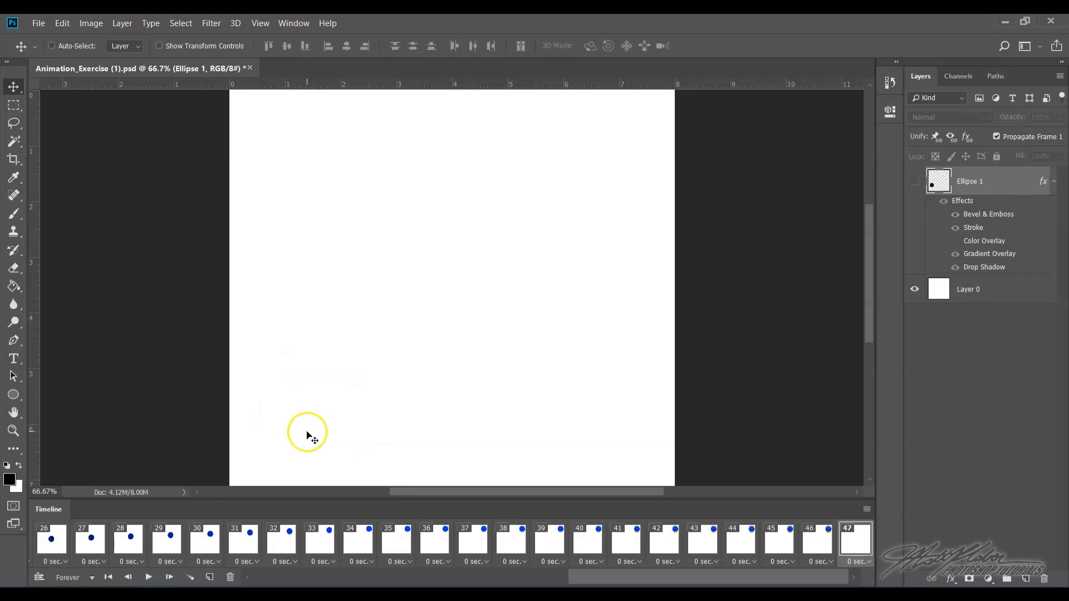
left_click(914, 182)
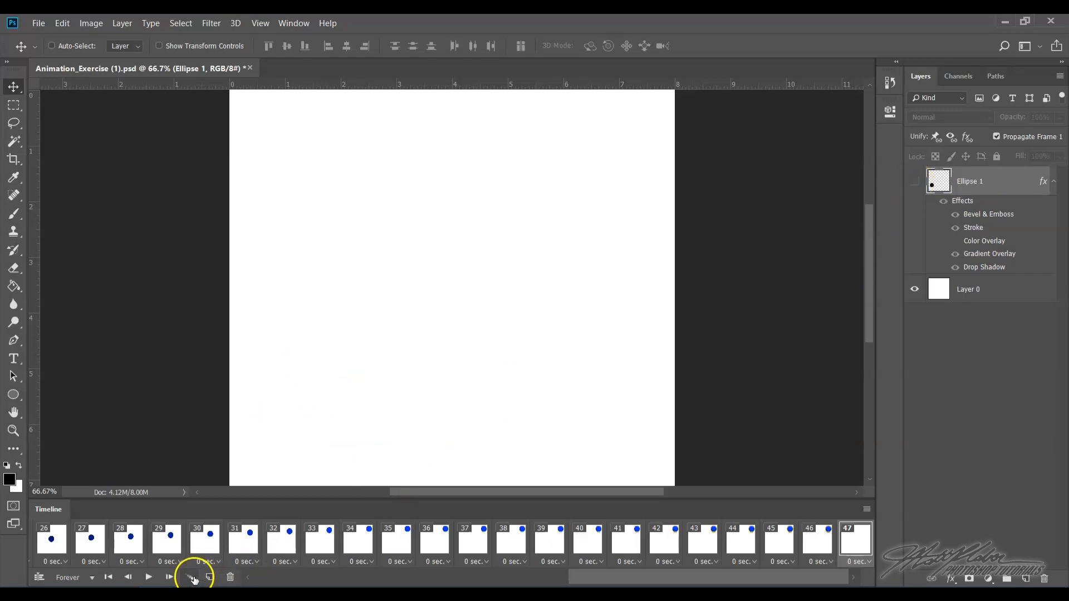
- Tween 16 frames between frame 46 and the final frame with the hidden ellipse
left_click(191, 578)
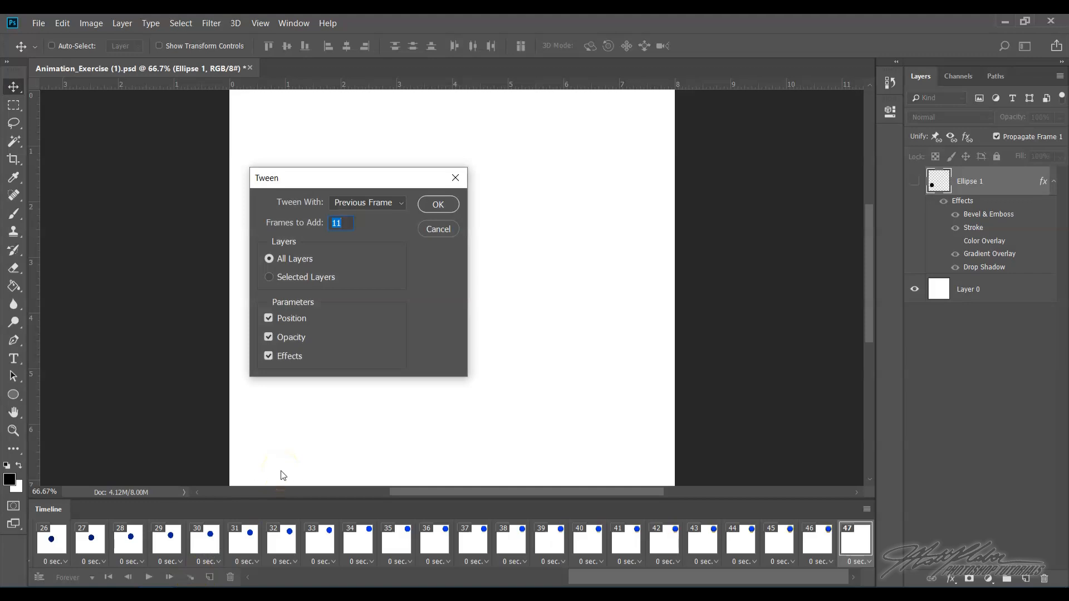
type("16")
left_click(443, 204)
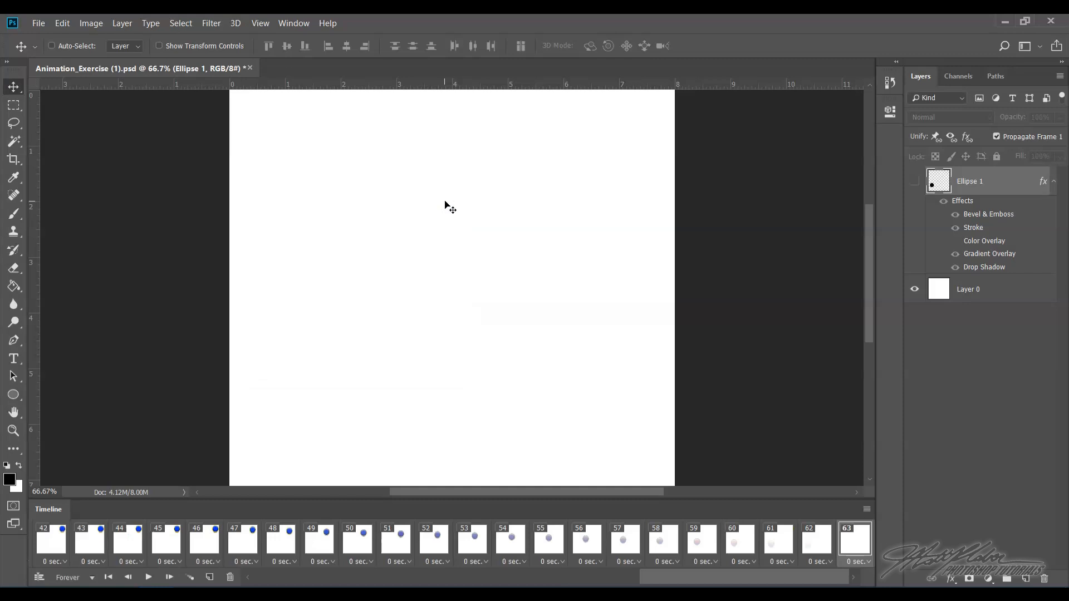
- Play the animation to preview it, stop it, and scroll the timeline back to the end
left_click(149, 579)
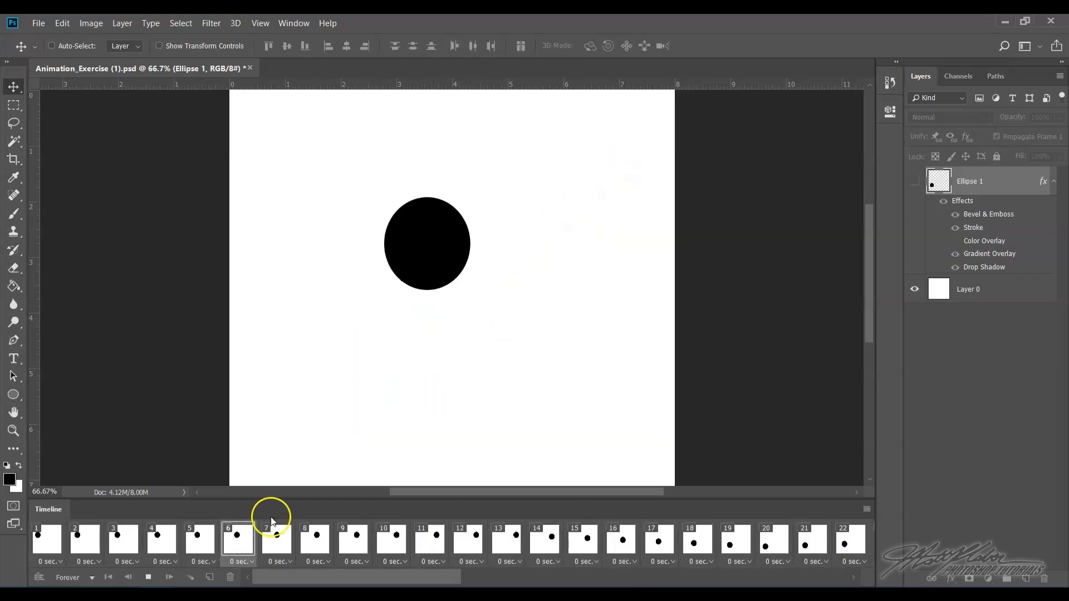
left_click(148, 578)
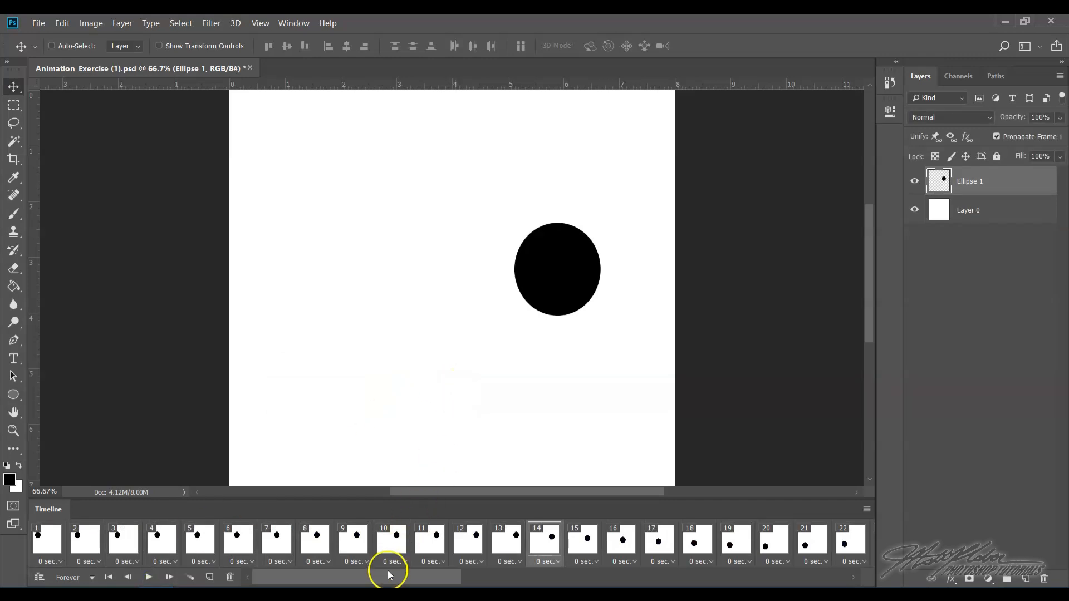
left_click_drag(389, 577, 815, 582)
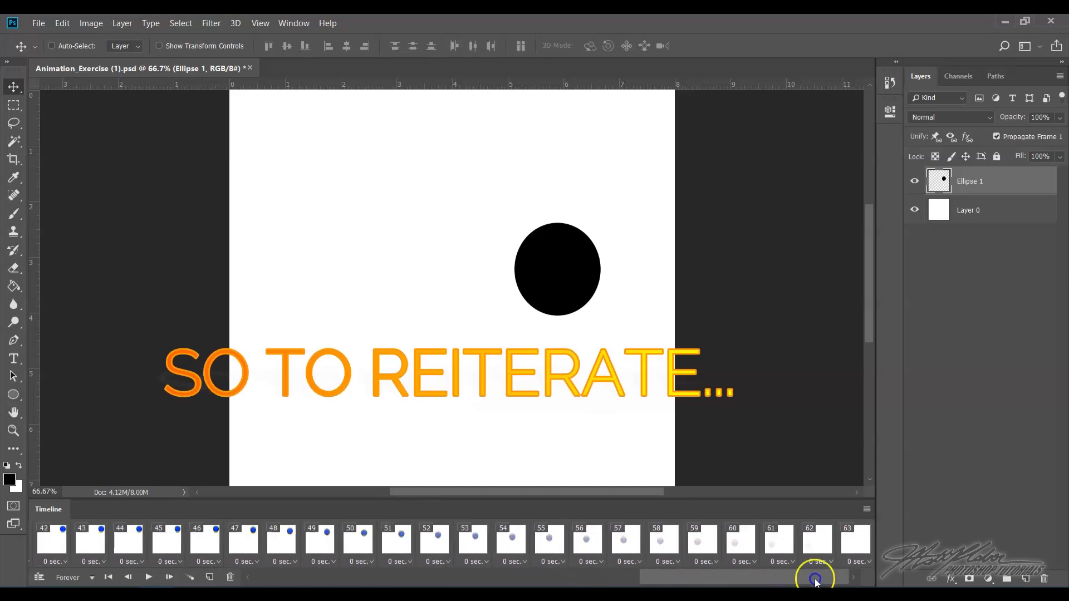
- Duplicate the last frame, make the ellipse visible, and move it to the canvas's upper-right corner
left_click(857, 540)
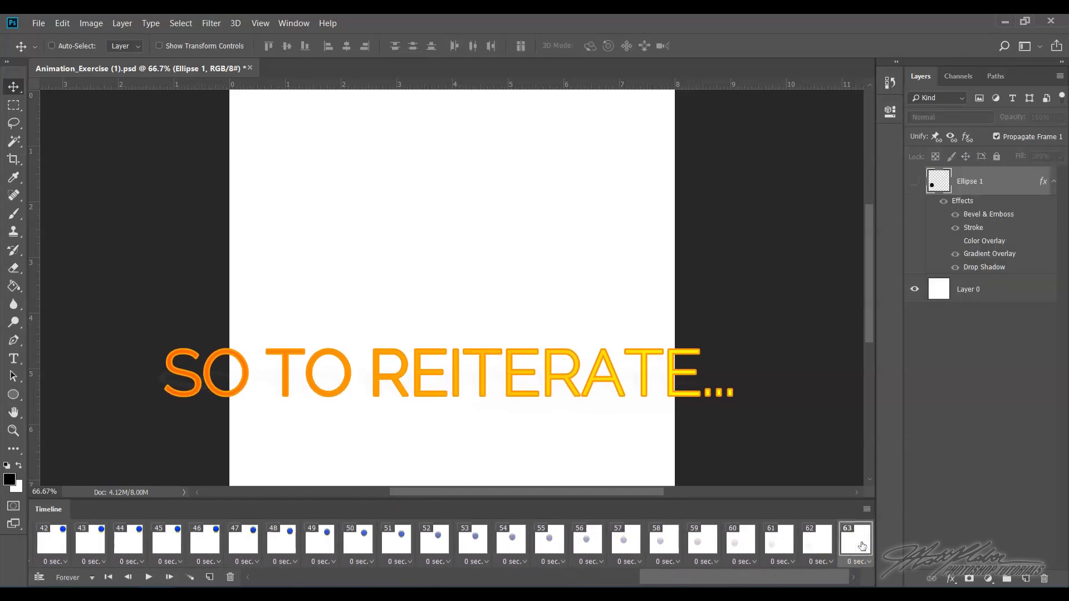
left_click(211, 578)
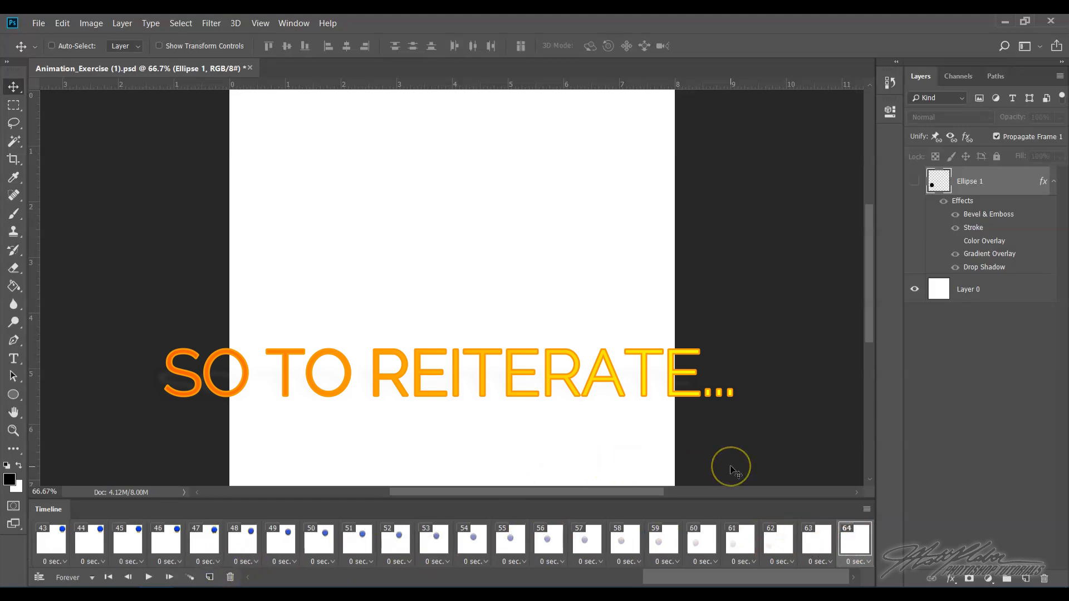
left_click(915, 183)
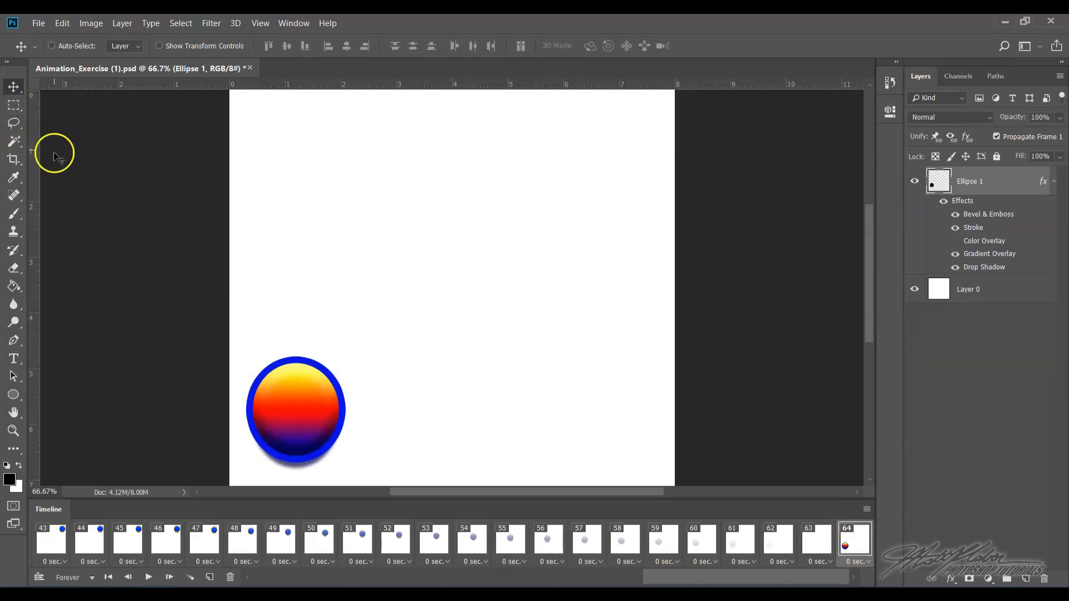
left_click_drag(305, 412, 629, 159)
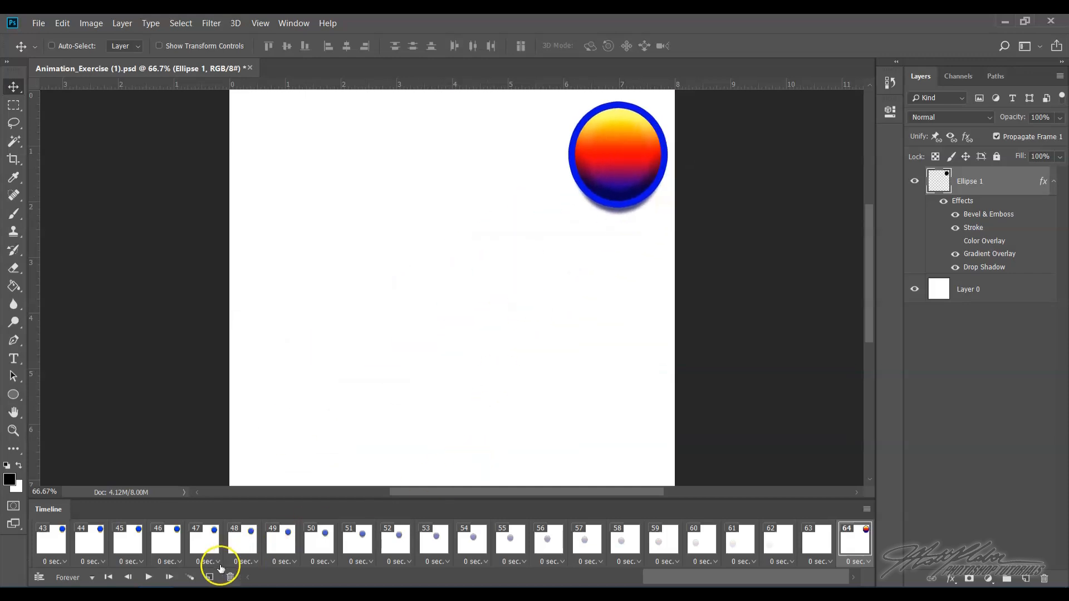
- Tween 5 frames between the previous frame and the new upper-right frame
left_click(189, 577)
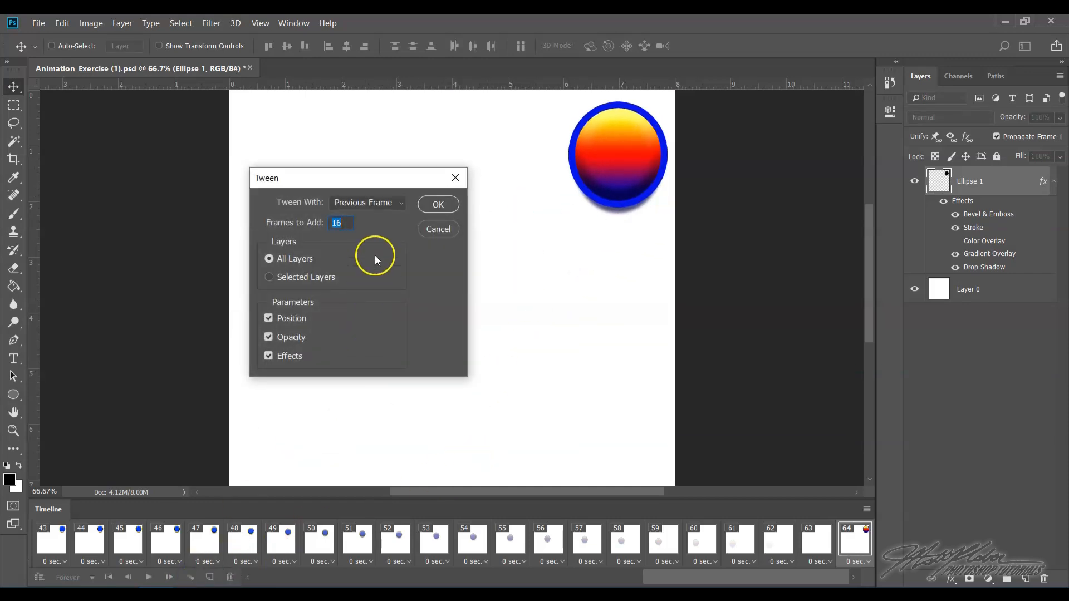
type("5")
left_click(439, 205)
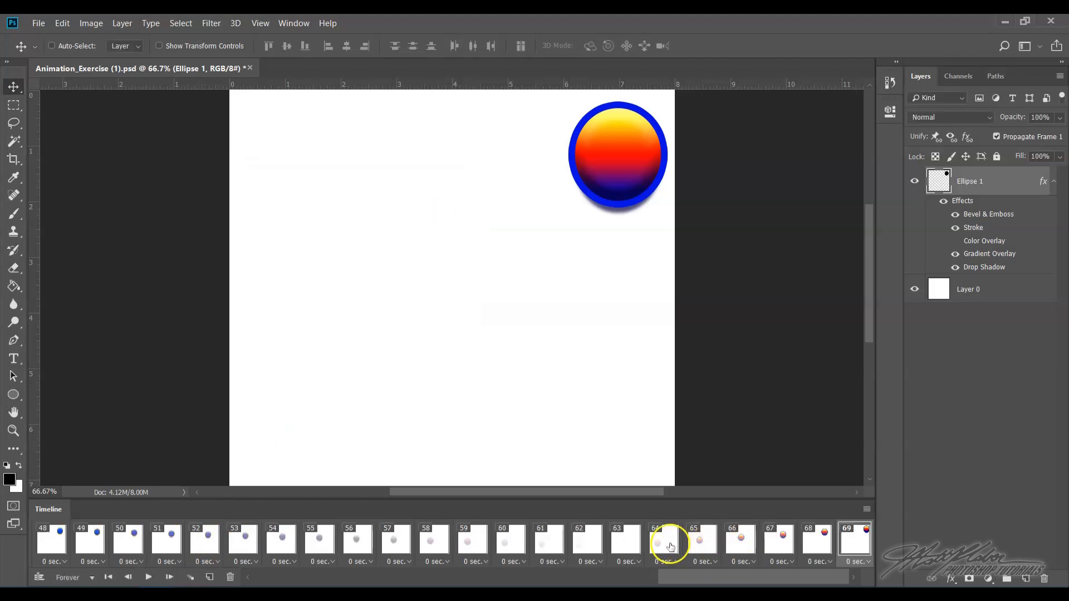
- Step through the newly tweened frames one by one
left_click(670, 547)
left_click(699, 547)
left_click(739, 547)
left_click(779, 547)
left_click(818, 548)
- Duplicate the last frame and change its Gradient Overlay to the Spectrum preset gradient
left_click(855, 541)
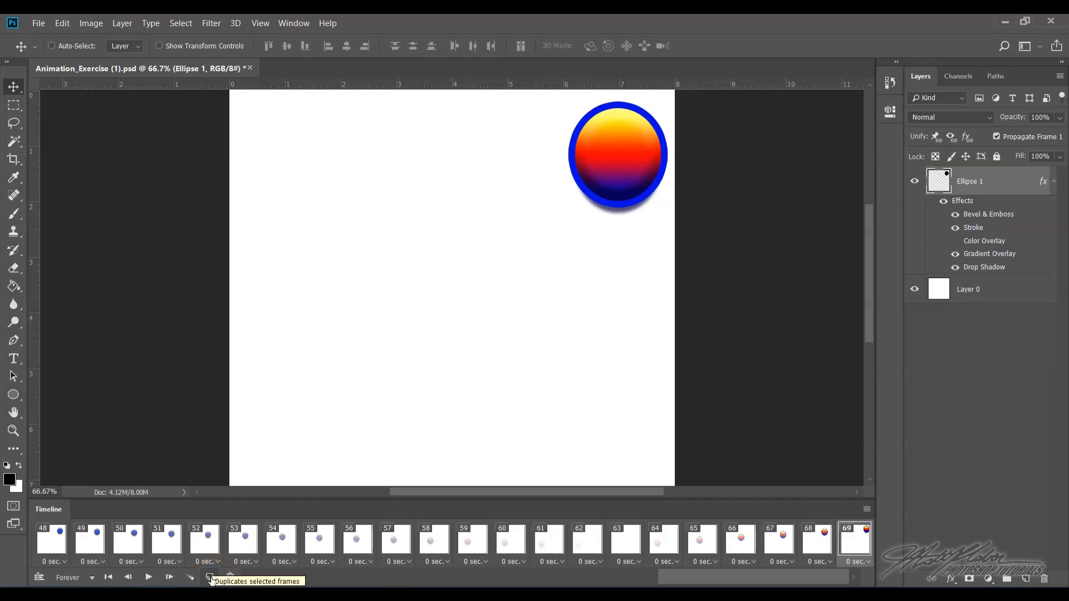
left_click(211, 579)
left_click(828, 546)
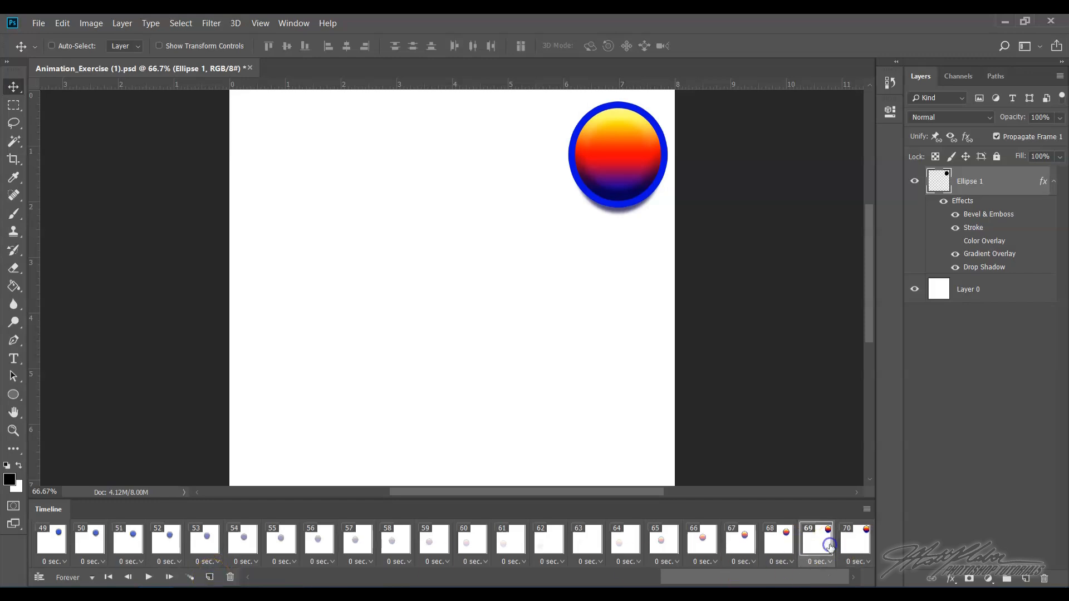
left_click(850, 541)
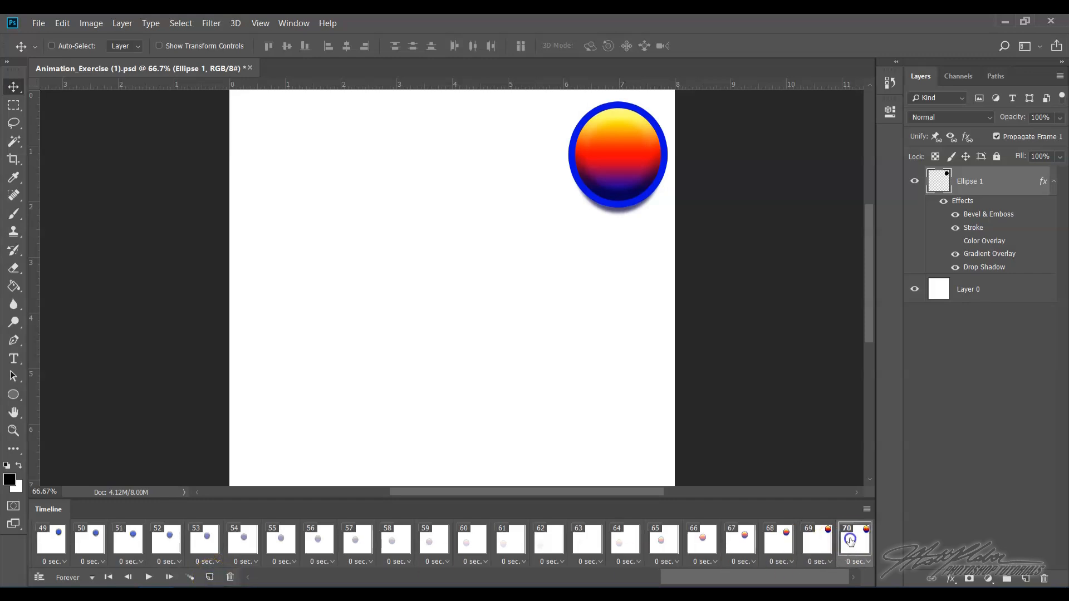
double_click(1000, 184)
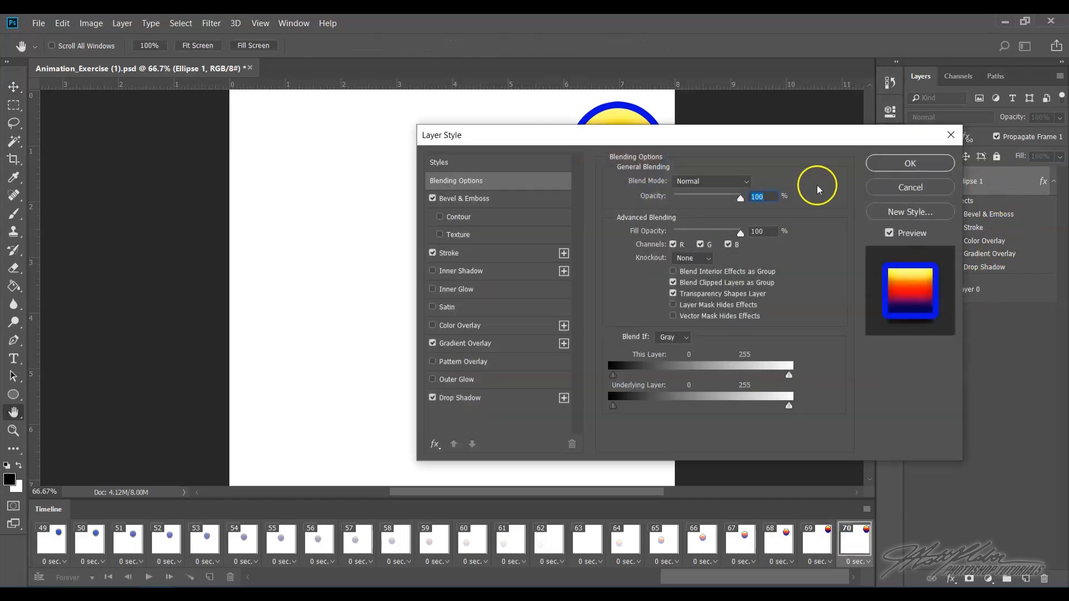
left_click(490, 342)
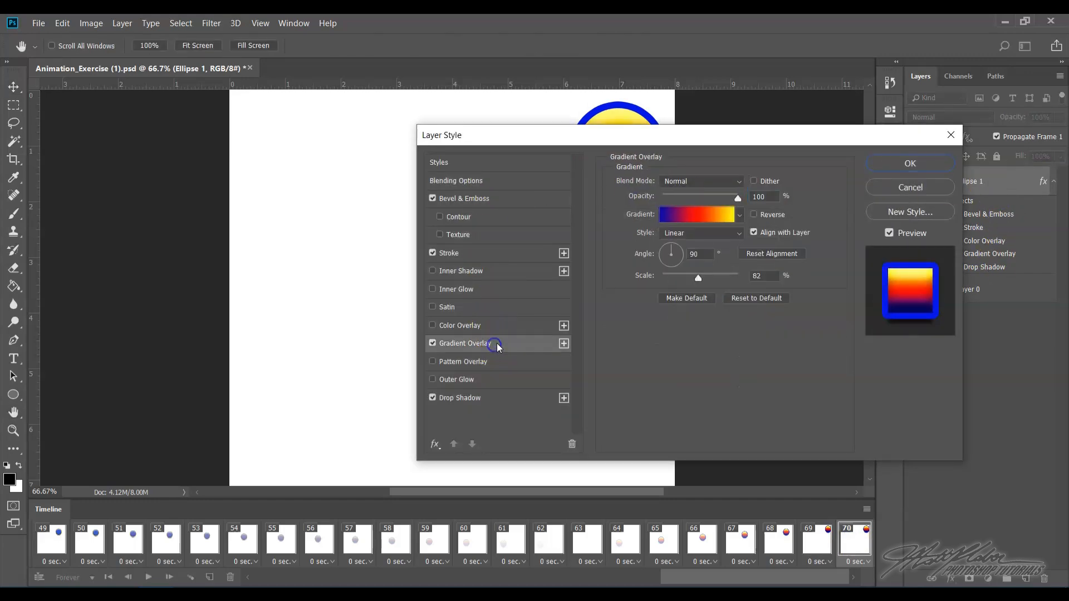
left_click(714, 218)
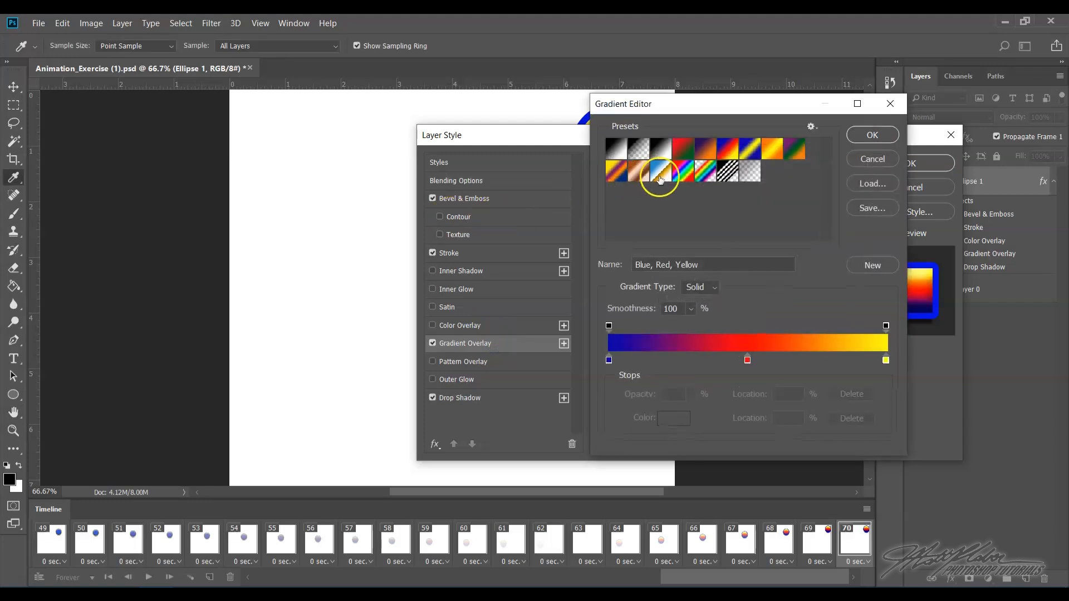
left_click(707, 155)
left_click(691, 177)
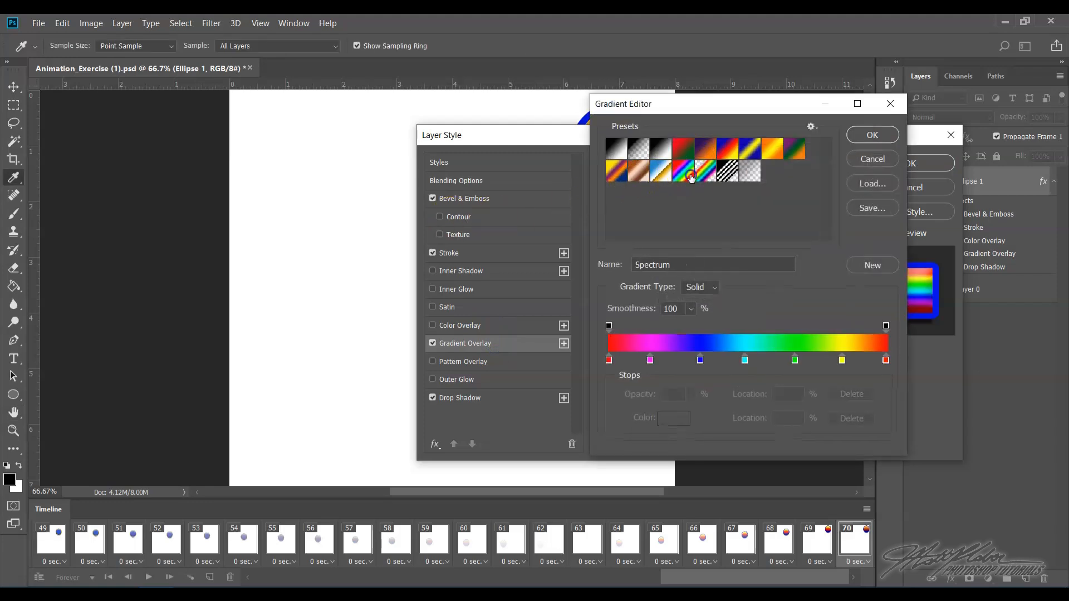
left_click(881, 138)
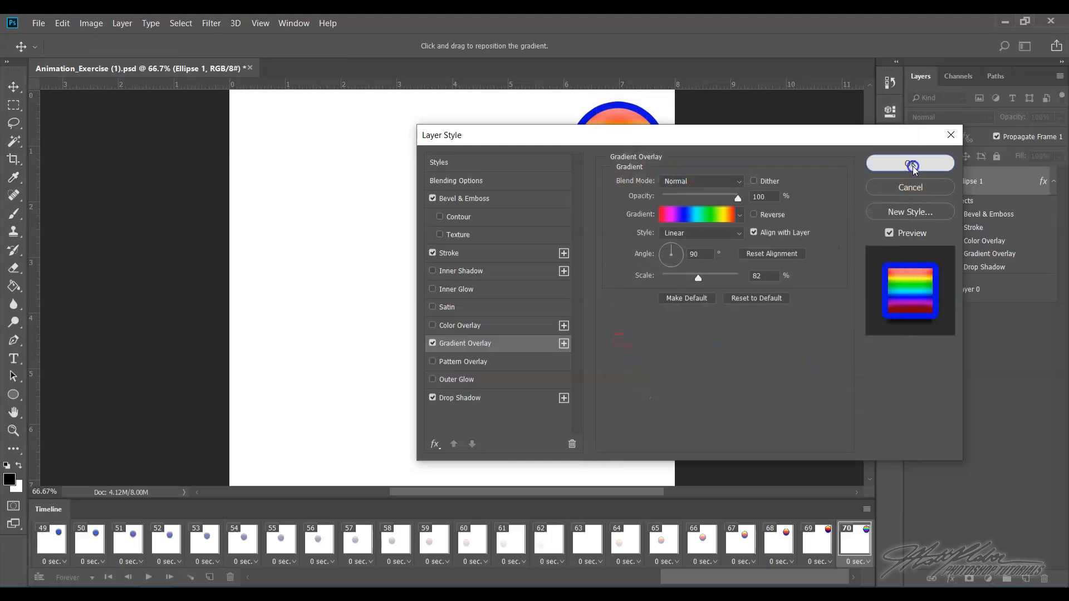
left_click(914, 165)
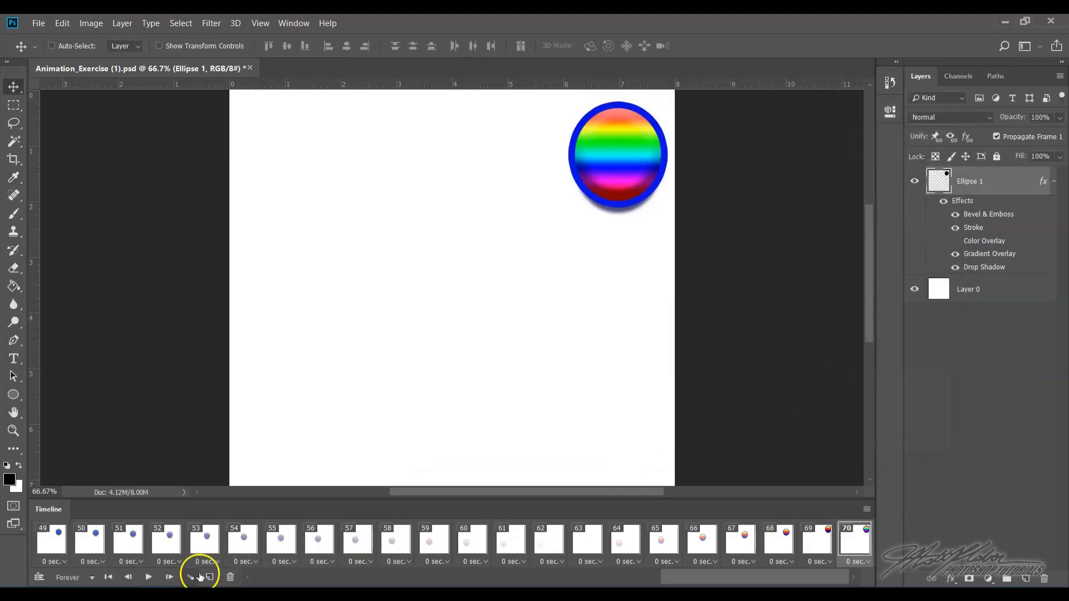
- Tween 5 frames before the Spectrum frame and step through the resulting frames
left_click(193, 577)
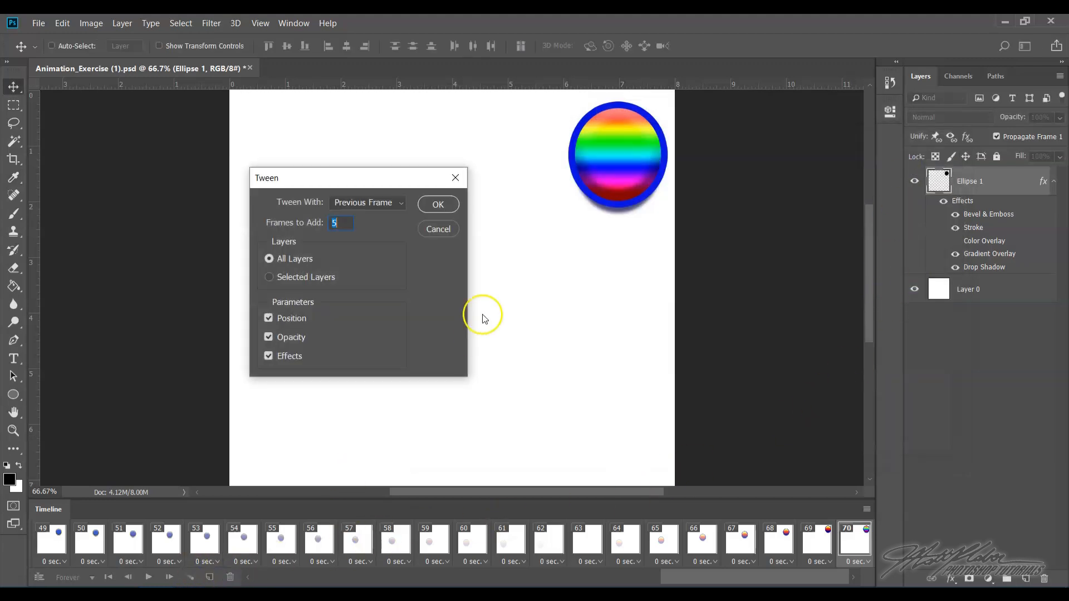
left_click(437, 205)
left_click(670, 543)
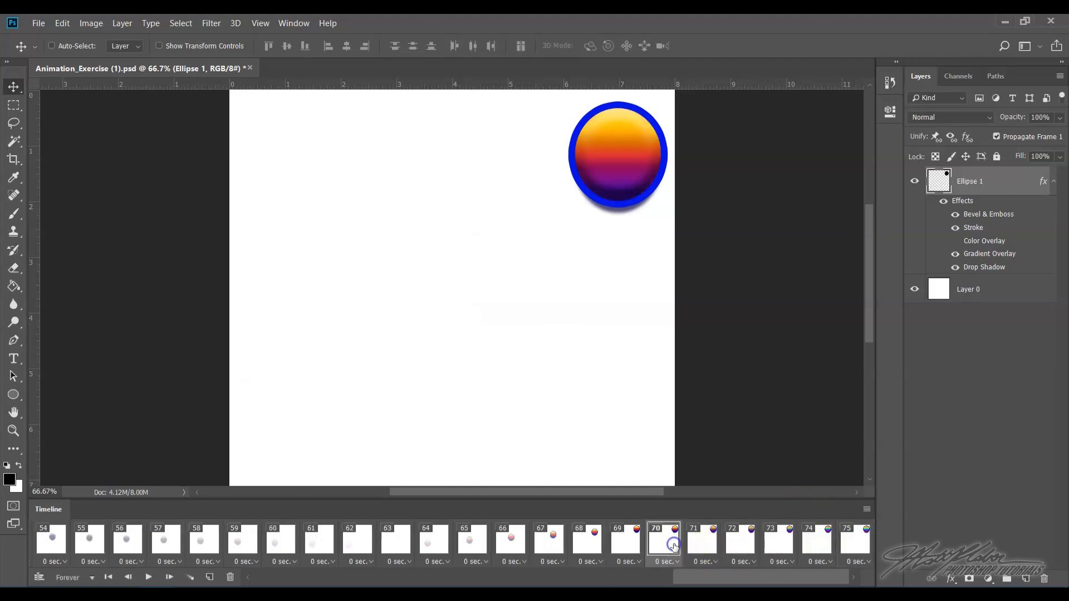
left_click(707, 547)
left_click(735, 544)
left_click(771, 544)
left_click(816, 546)
left_click(854, 546)
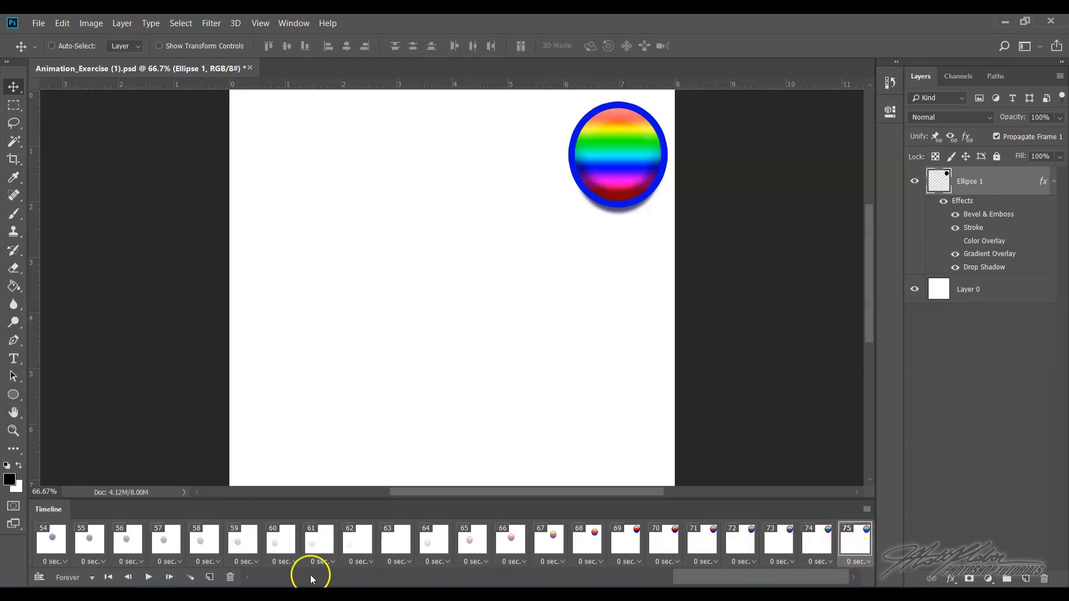
- Duplicate the last frame and hide the ellipse layer in the new frame
left_click(211, 578)
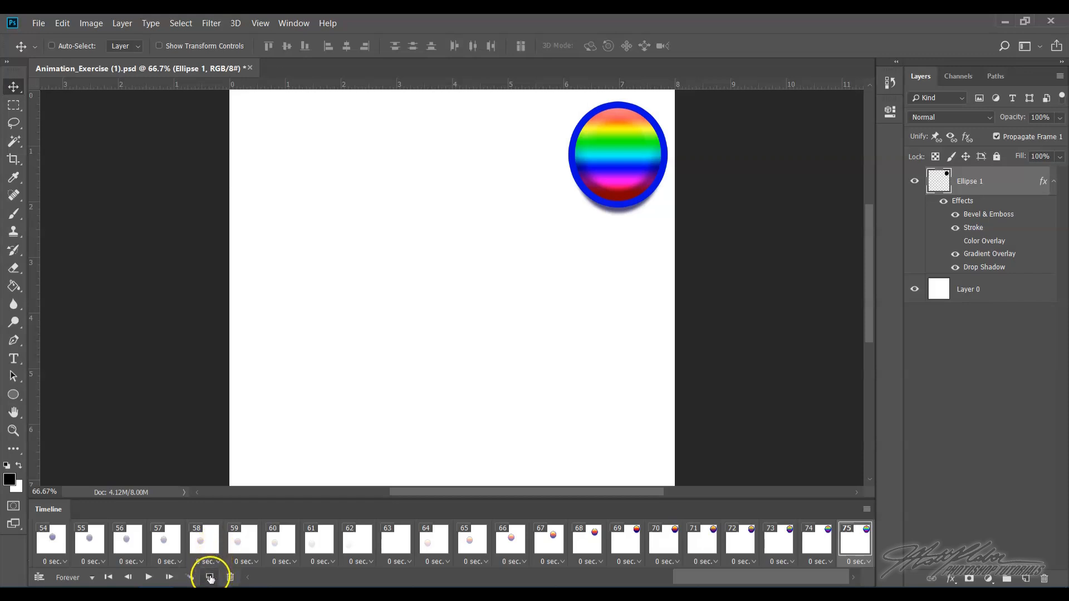
left_click(810, 547)
left_click(857, 546)
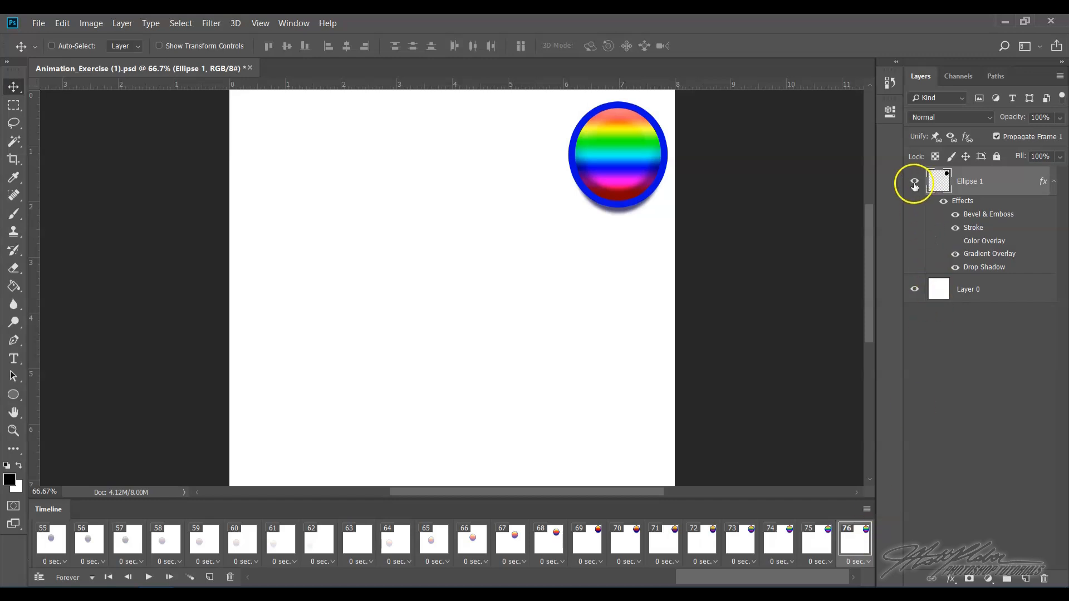
left_click(914, 182)
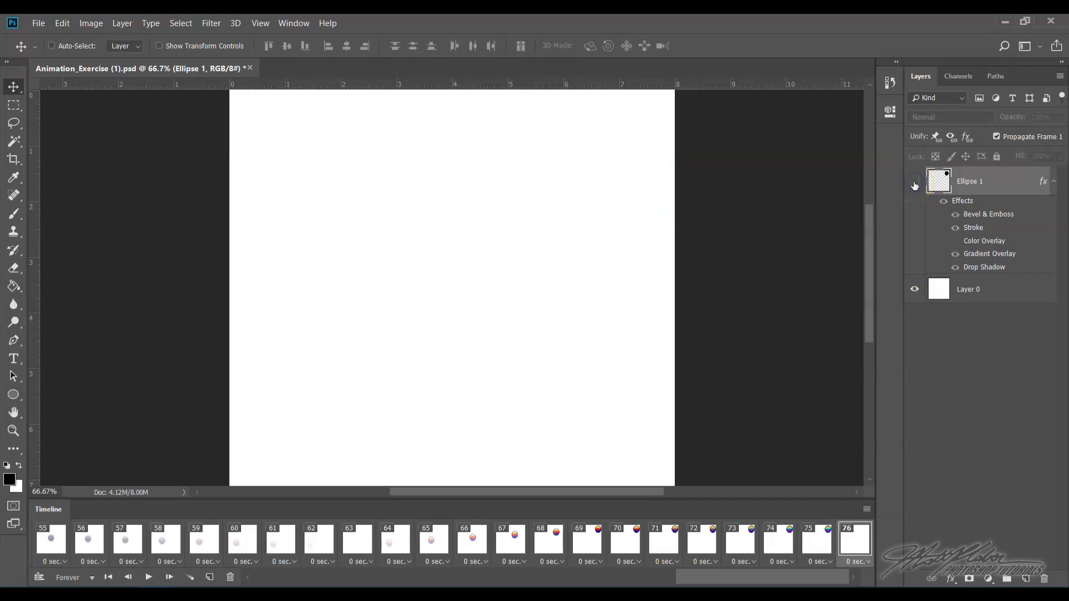
- Tween 5 frames to fade out the ellipse and step through the new frames
left_click(190, 577)
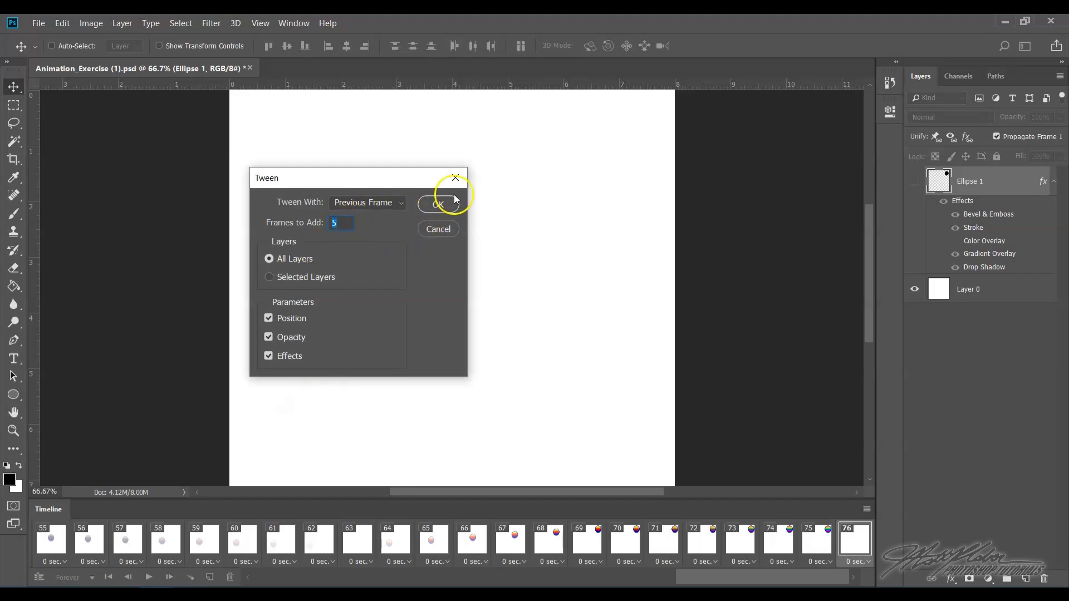
left_click(440, 204)
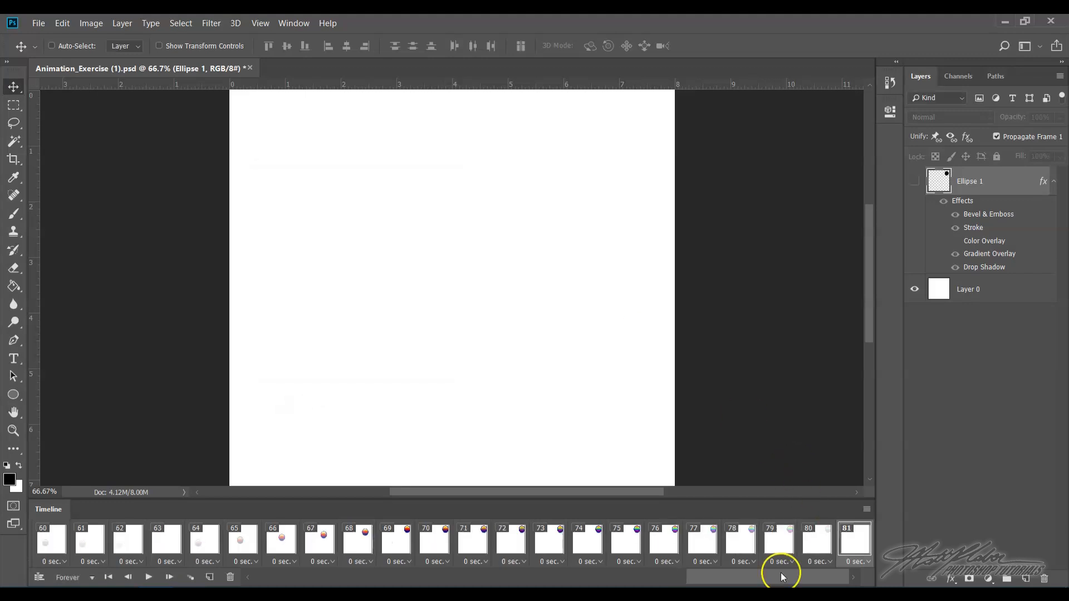
left_click(626, 547)
left_click(659, 542)
left_click(699, 548)
left_click(736, 547)
left_click(775, 546)
left_click(815, 547)
left_click(854, 548)
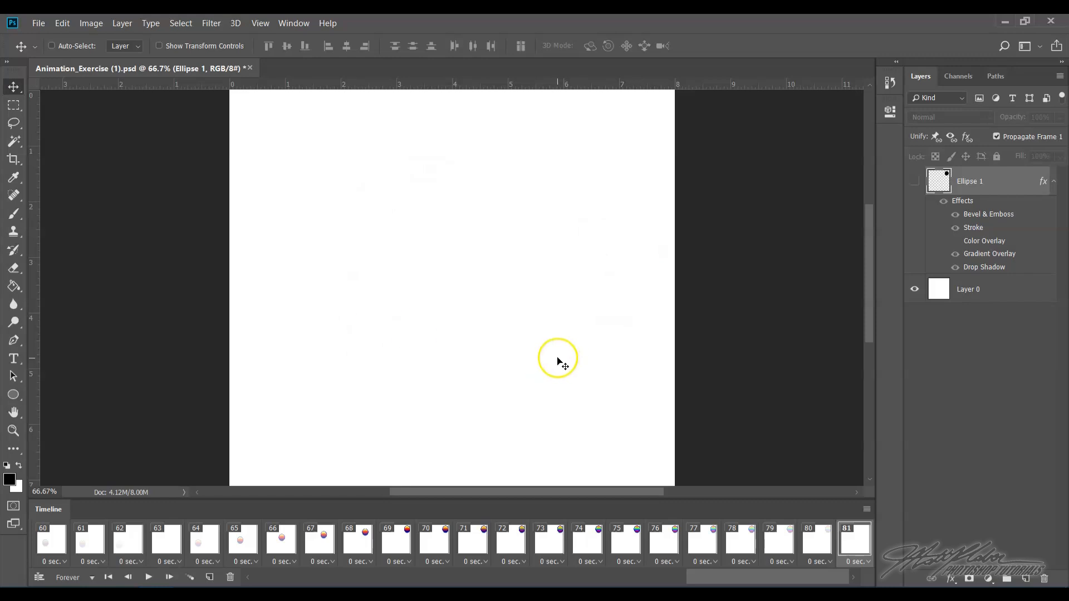
- Close the Animation_Exercise (1).psd document, saving the changes
left_click(250, 69)
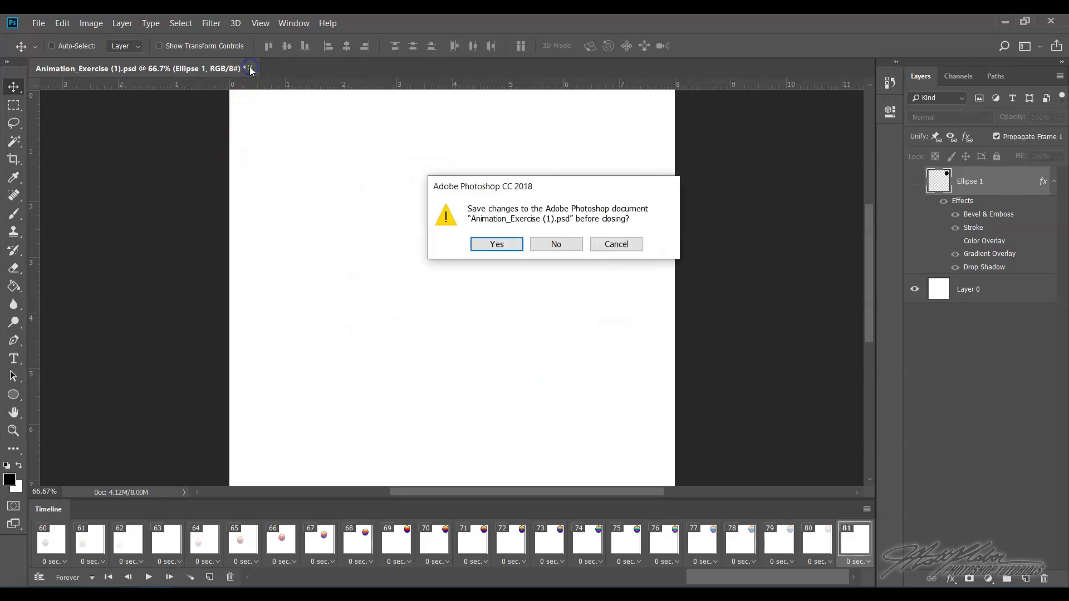
left_click(517, 248)
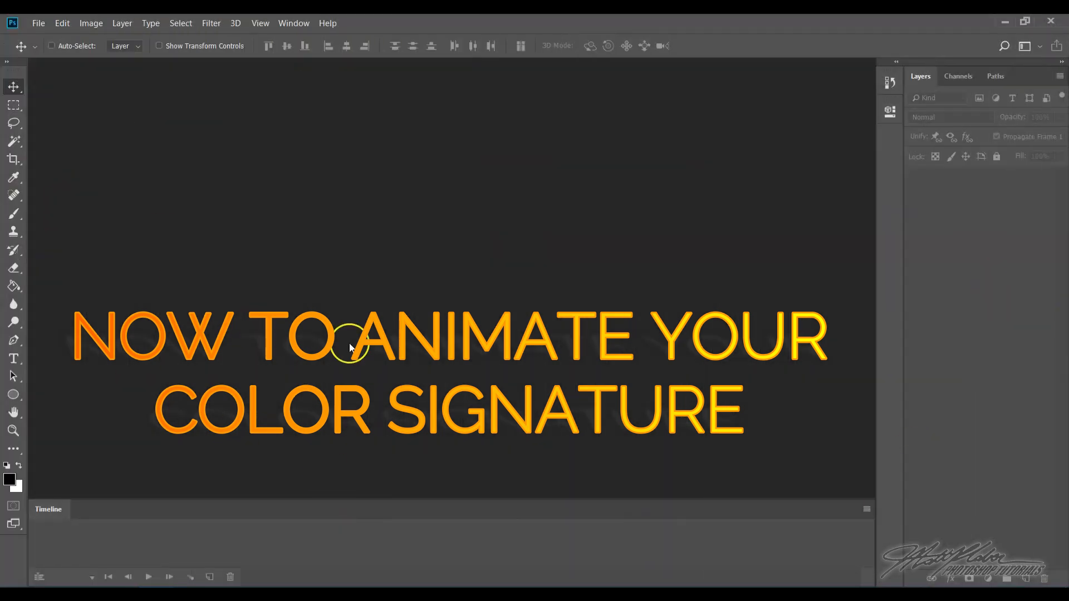
- Open the KLABER COLOR SIGNATURE image from the Klaber folder on the Desktop
left_click(38, 24)
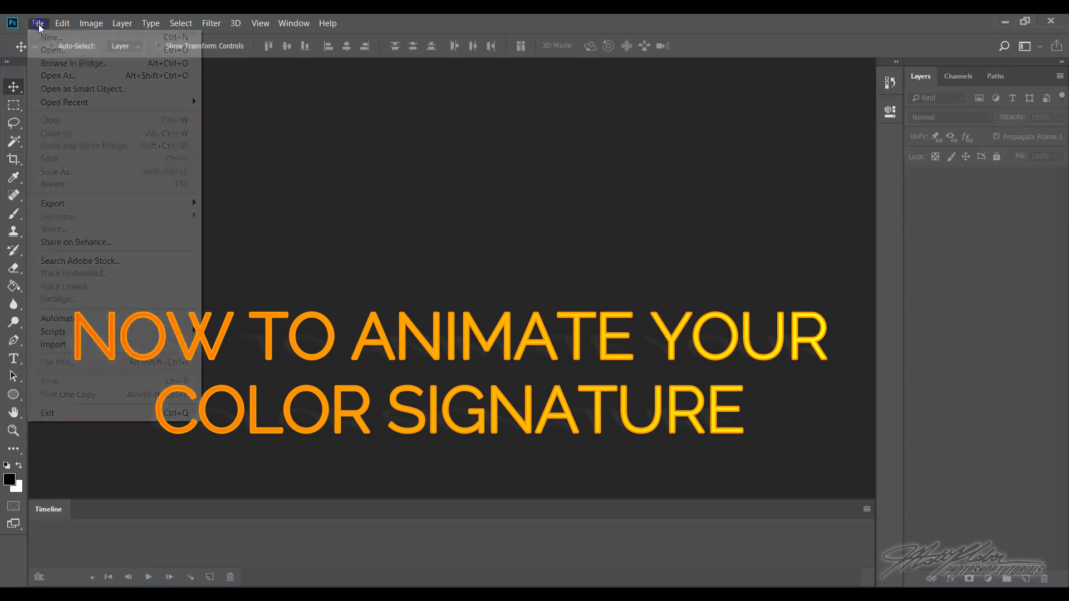
left_click(51, 50)
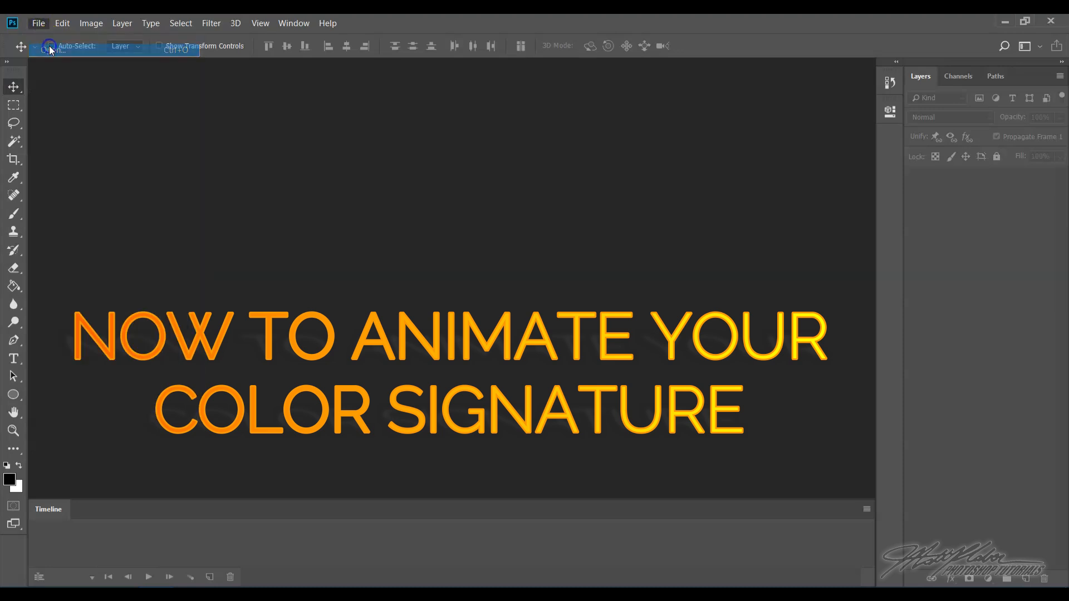
left_click(63, 170)
double_click(142, 123)
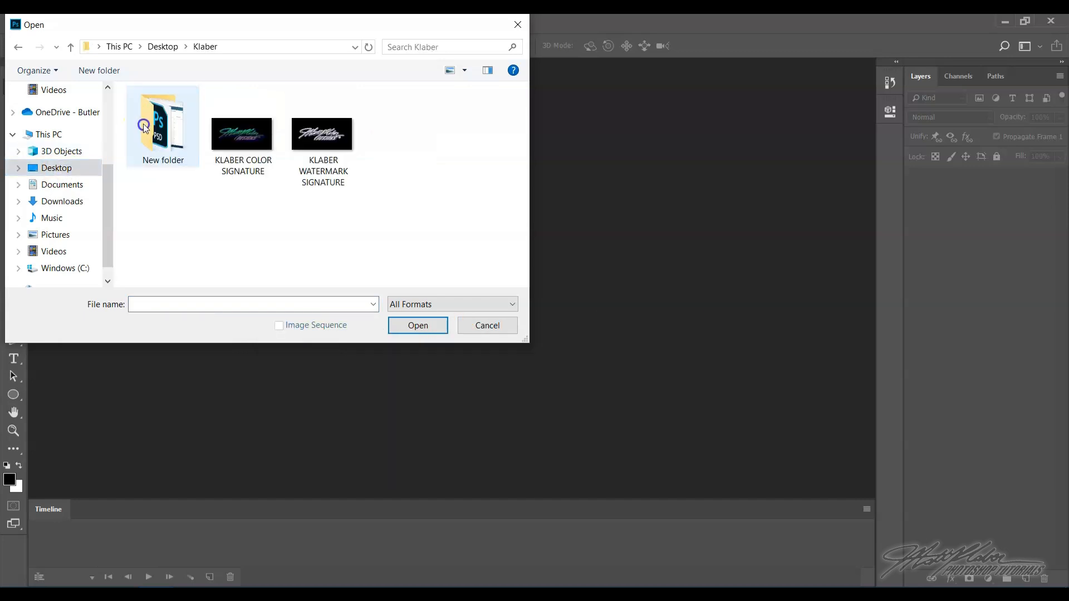
left_click(245, 140)
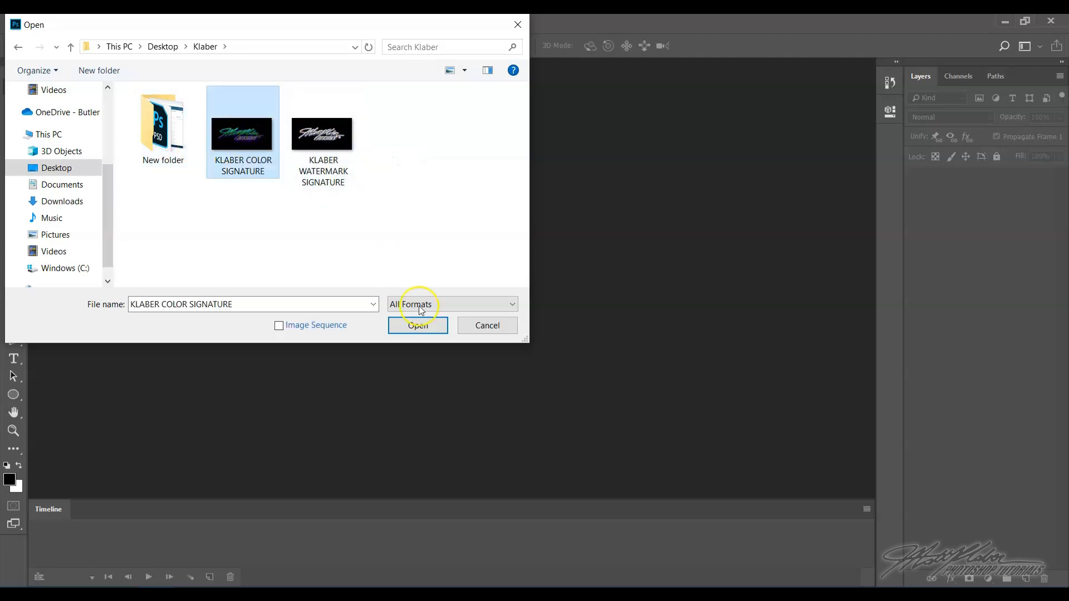
left_click(427, 328)
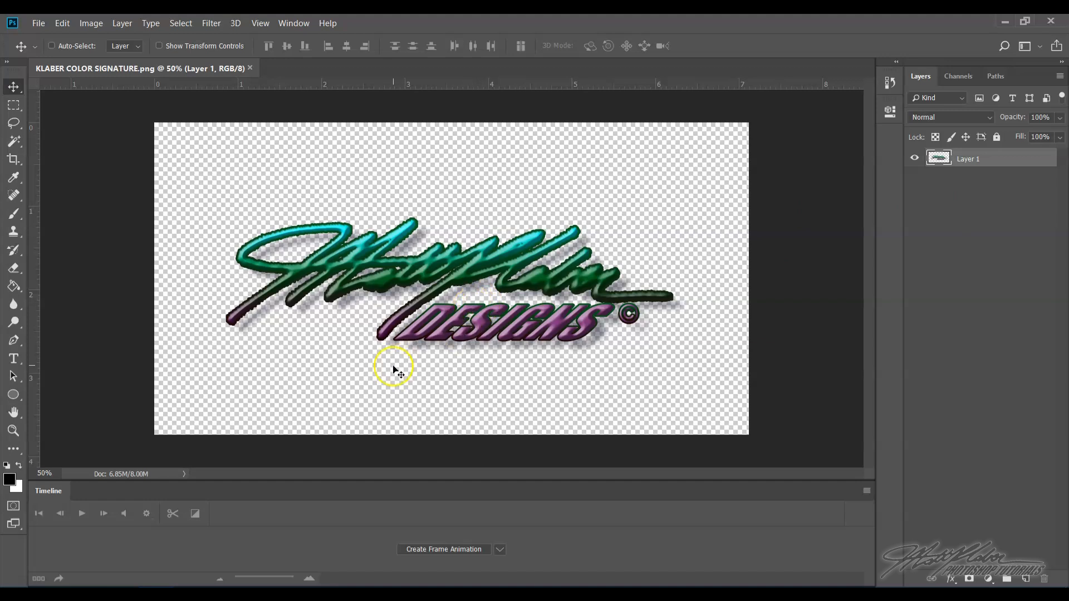
- Outline the DESIGNS word with the Polygonal Lasso tool and cut the selection onto its own new layer
left_click(13, 430)
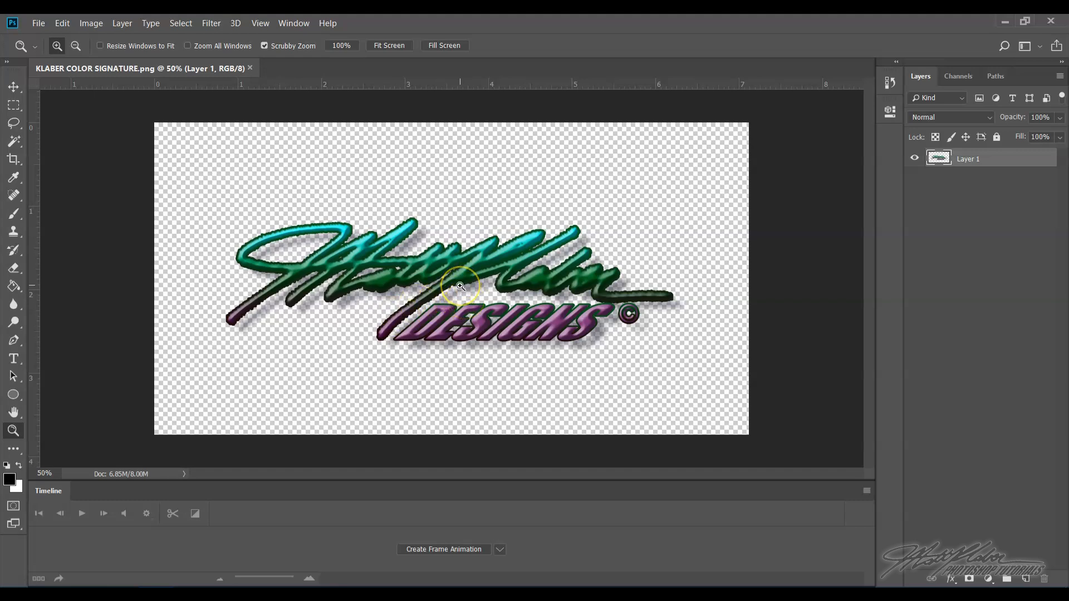
mouse_move(462, 287)
left_mouse_down()
mouse_move(562, 374)
mouse_move(502, 299)
left_mouse_up()
scroll(681, 398, "down", 3)
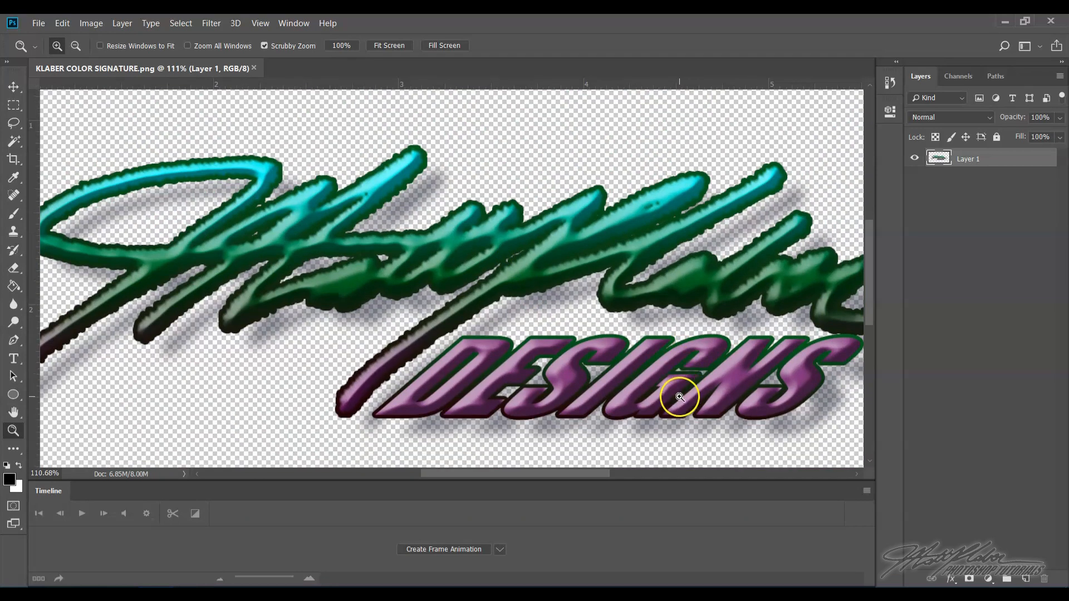
left_click_drag(557, 473, 591, 475)
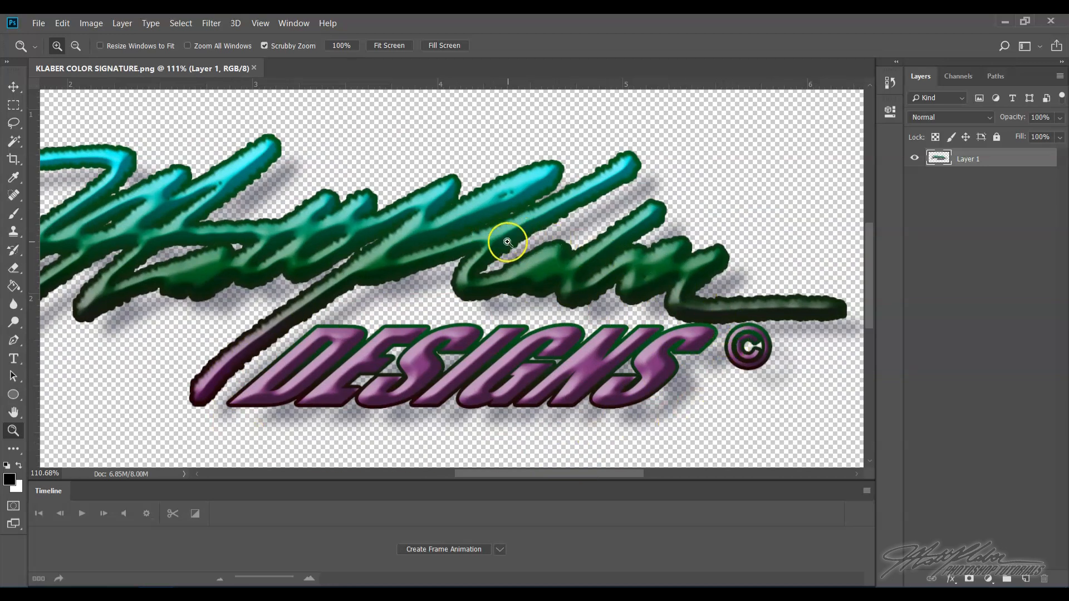
left_click(15, 123)
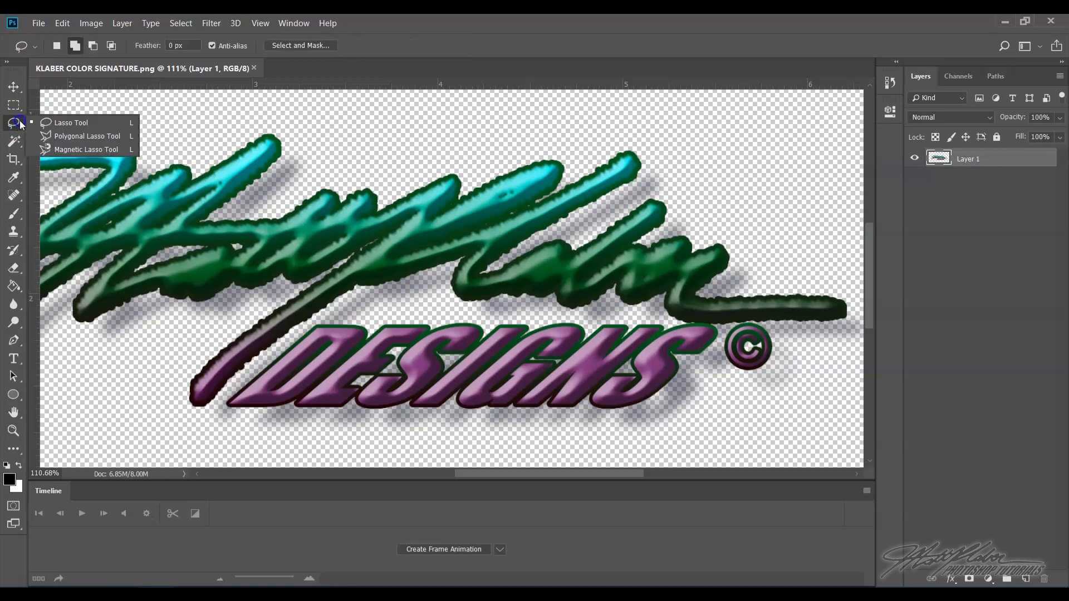
left_click(75, 135)
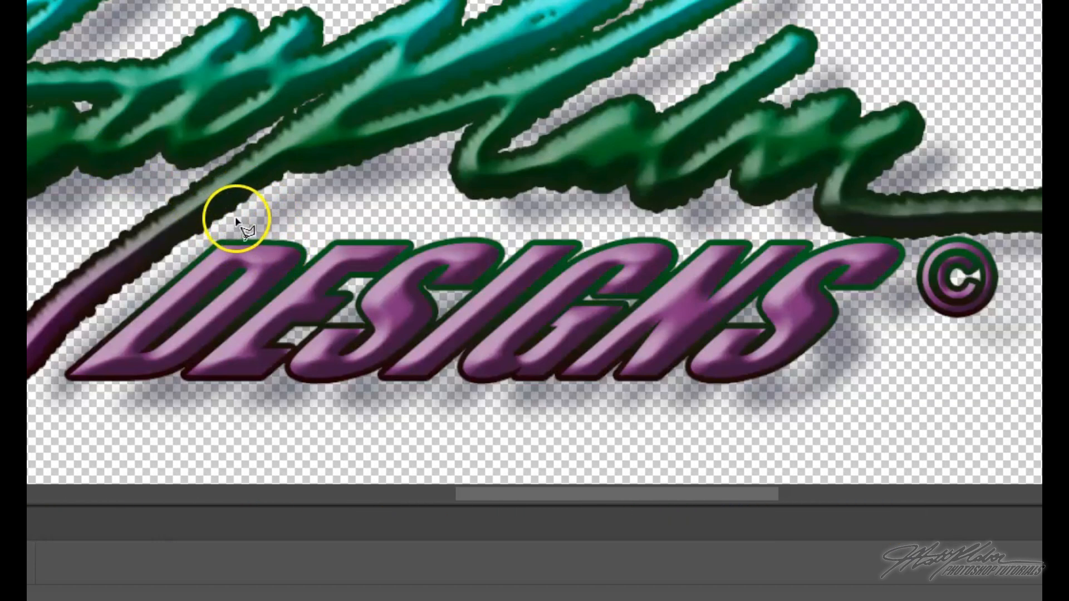
left_click(236, 221)
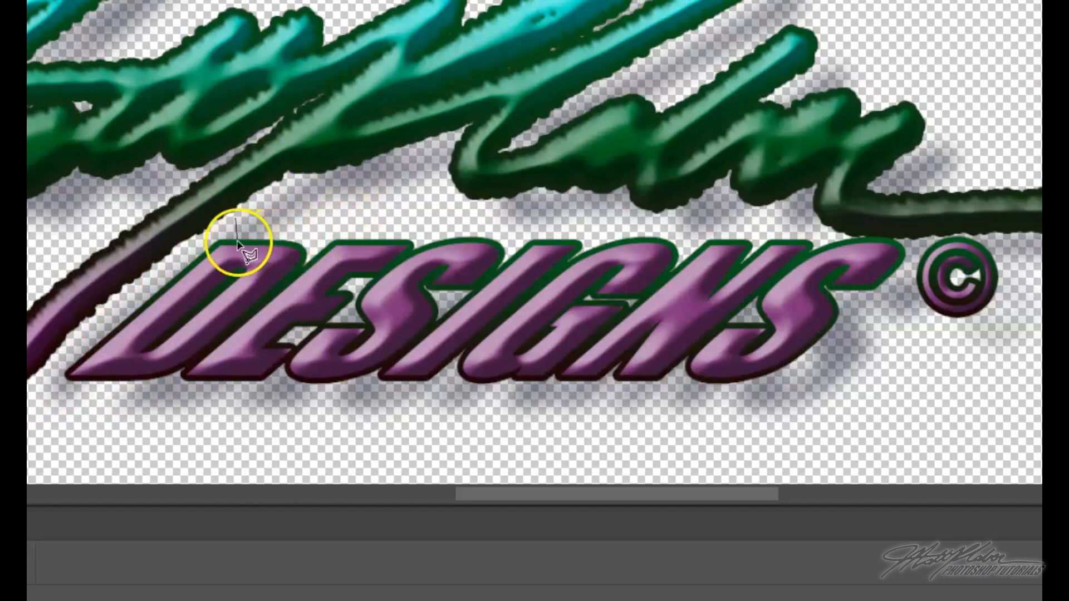
left_click(194, 244)
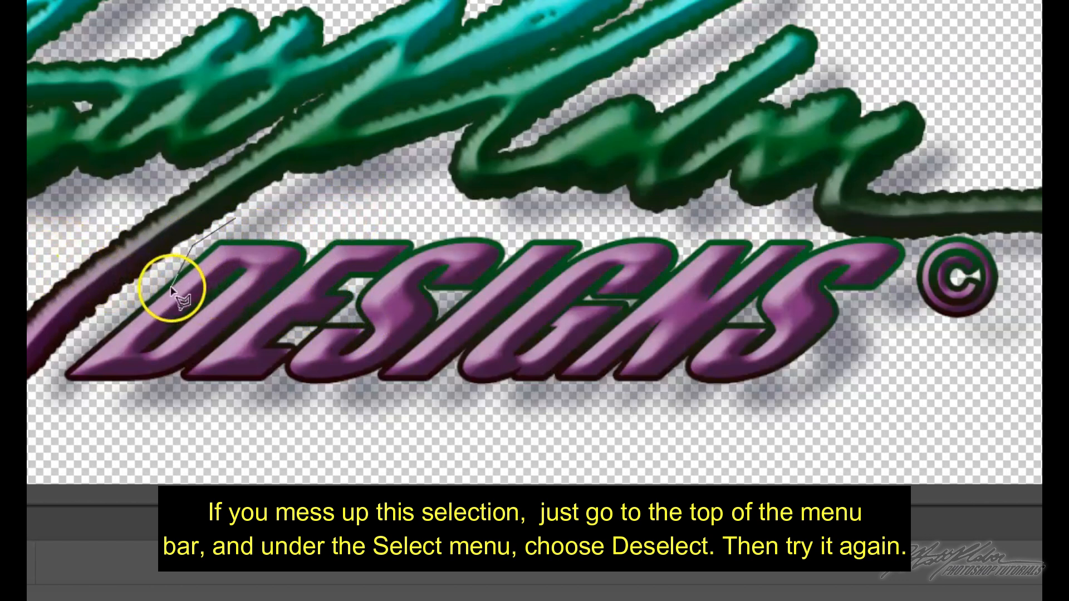
left_click(142, 285)
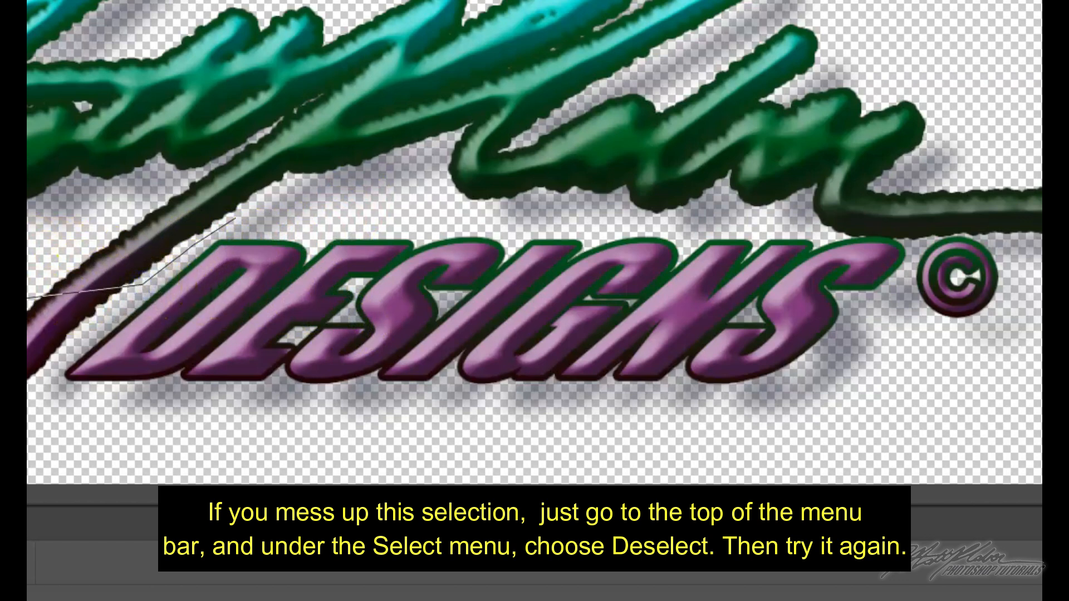
left_click(76, 344)
left_click(48, 377)
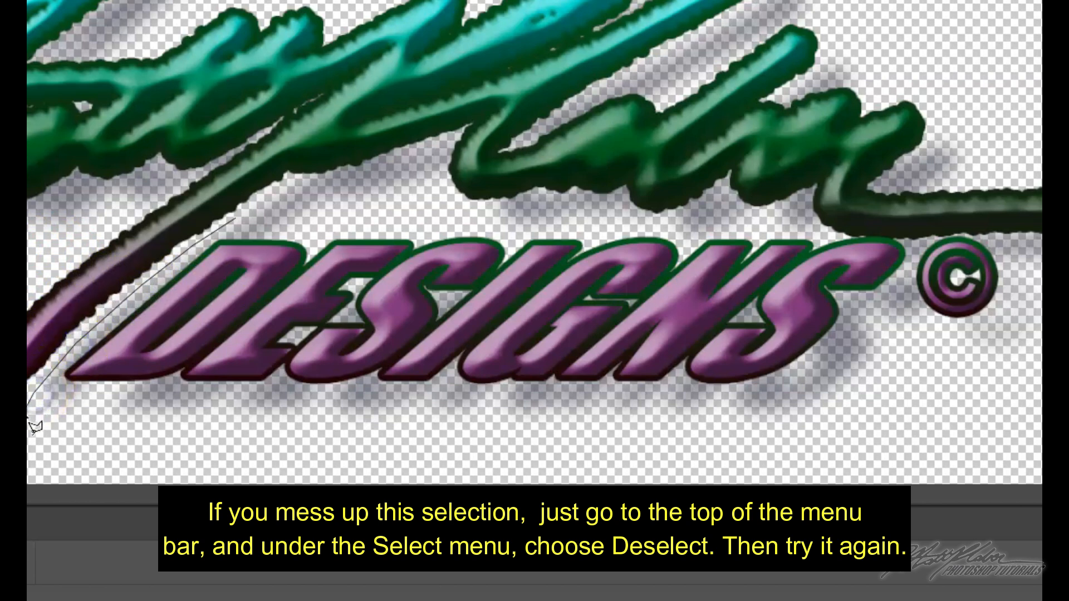
left_click(184, 444)
left_click(418, 446)
left_click(523, 448)
left_click(782, 438)
left_click(908, 358)
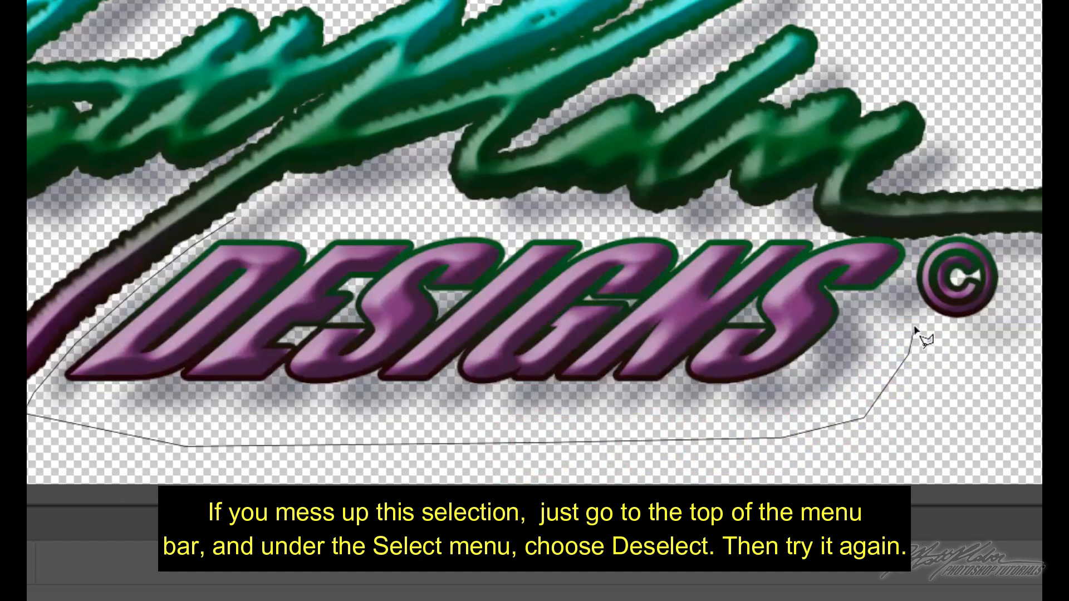
left_click(920, 307)
left_click(905, 241)
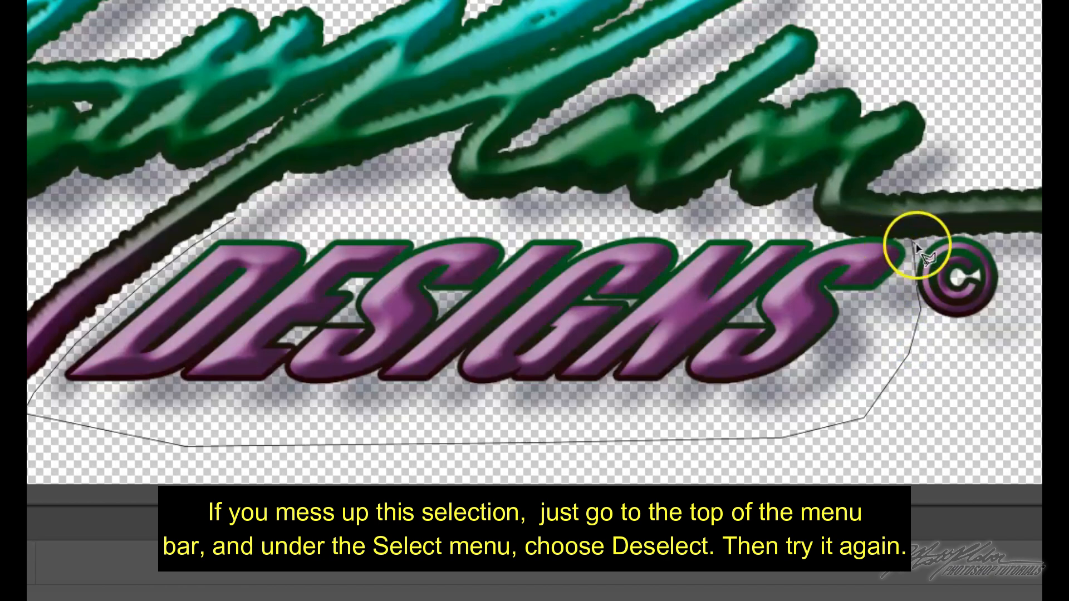
left_click(883, 238)
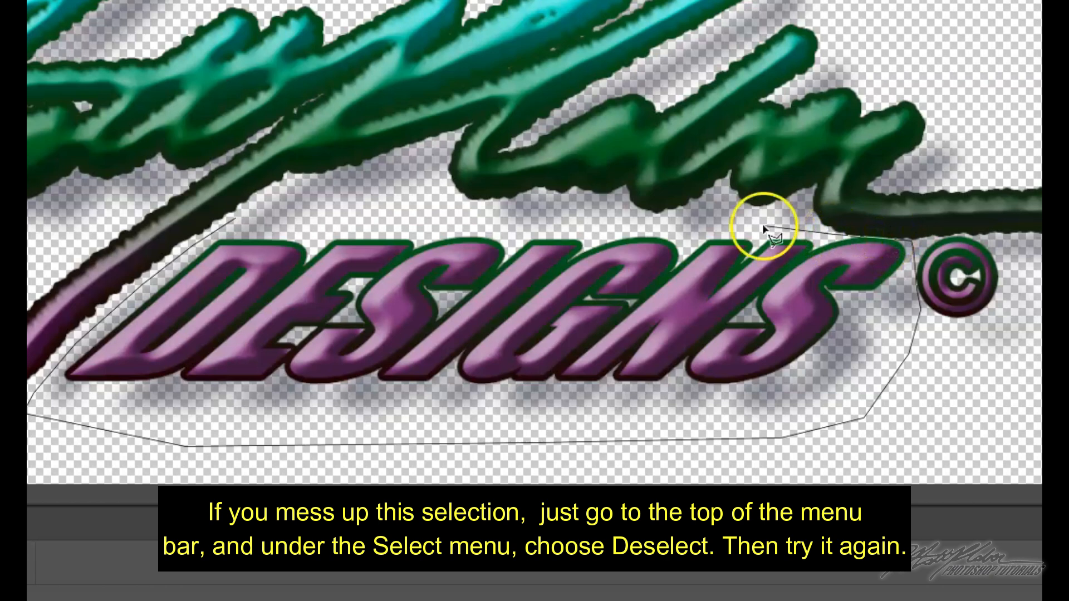
left_click(741, 231)
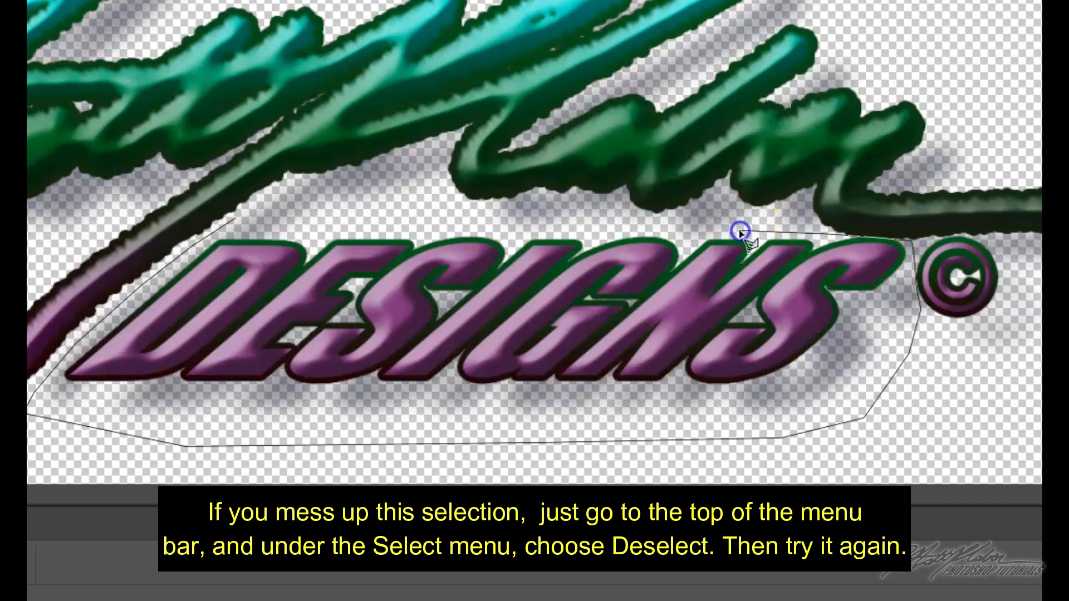
left_click(684, 242)
left_click(668, 231)
left_click(593, 234)
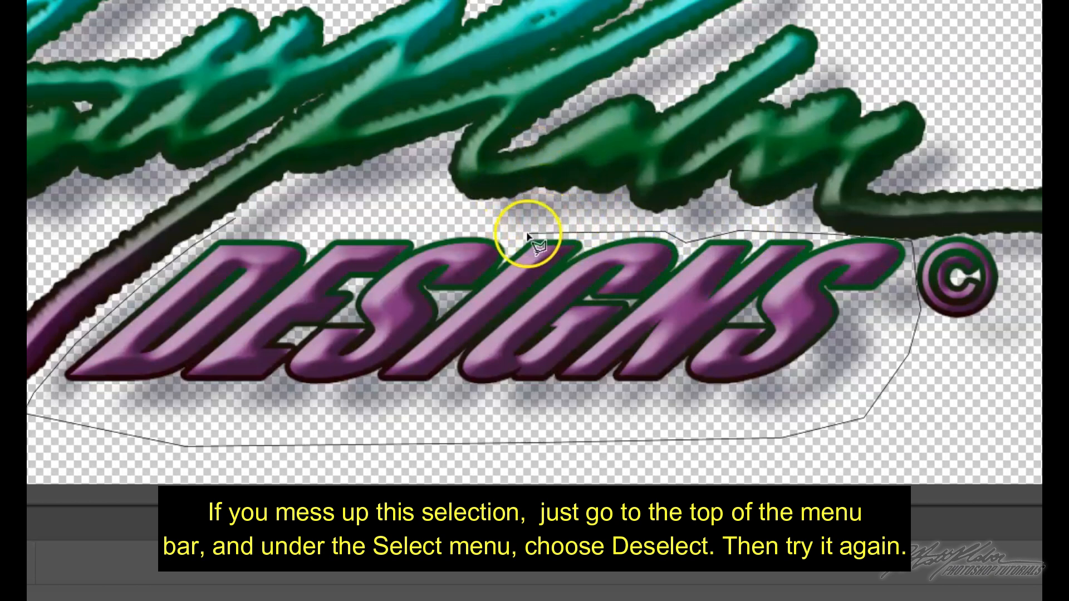
left_click(421, 228)
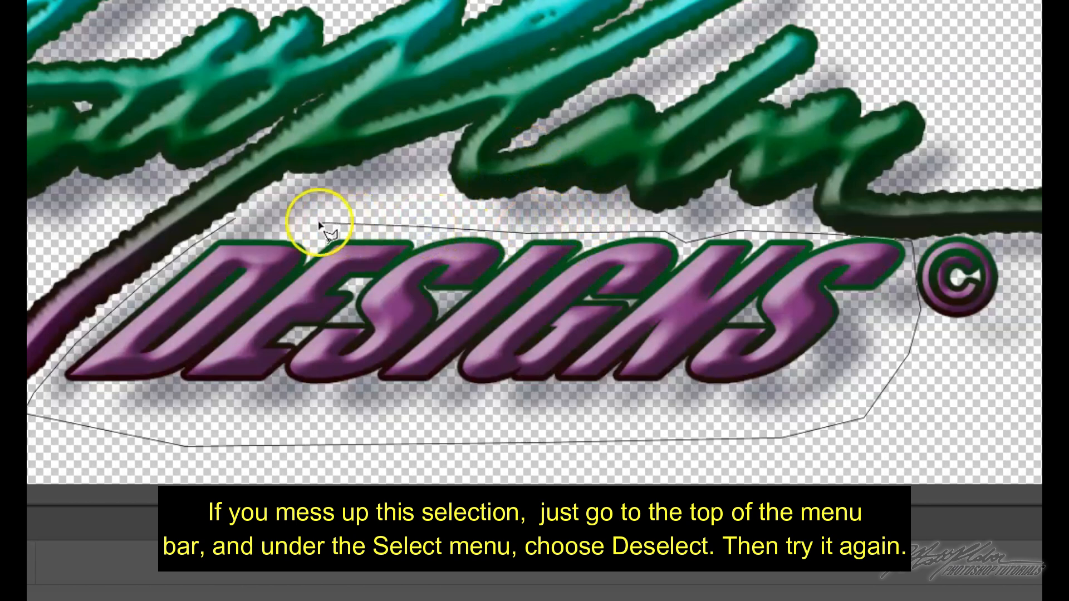
left_click(248, 220)
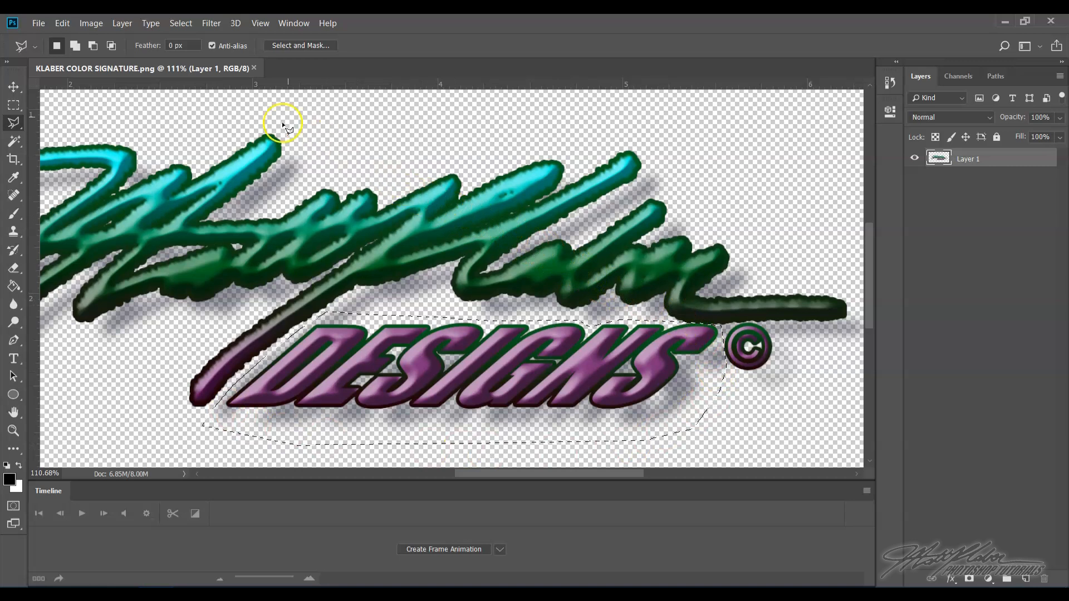
left_click(122, 24)
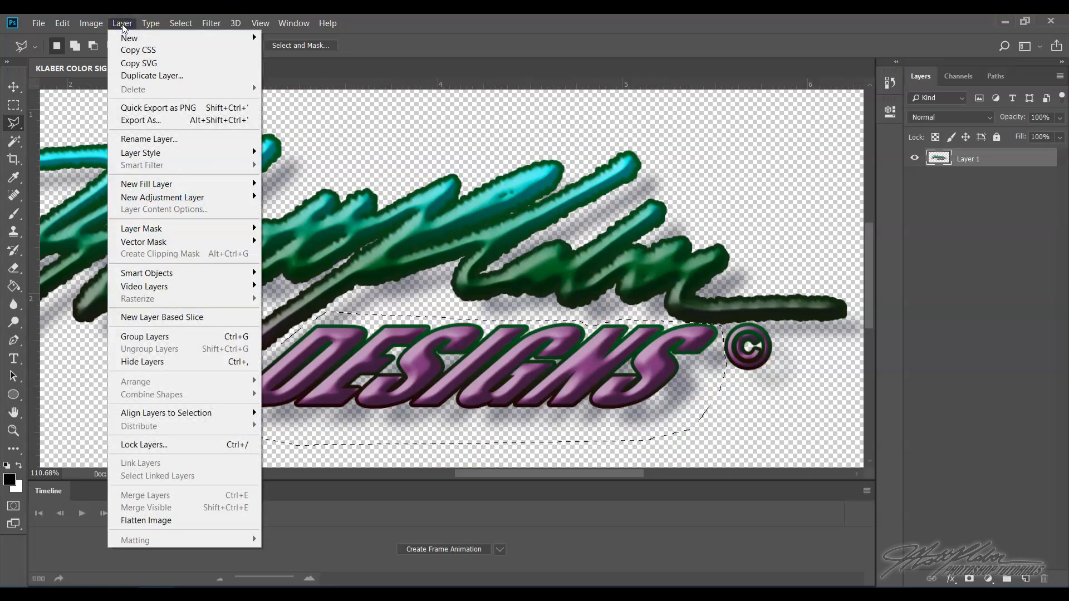
mouse_move(129, 41)
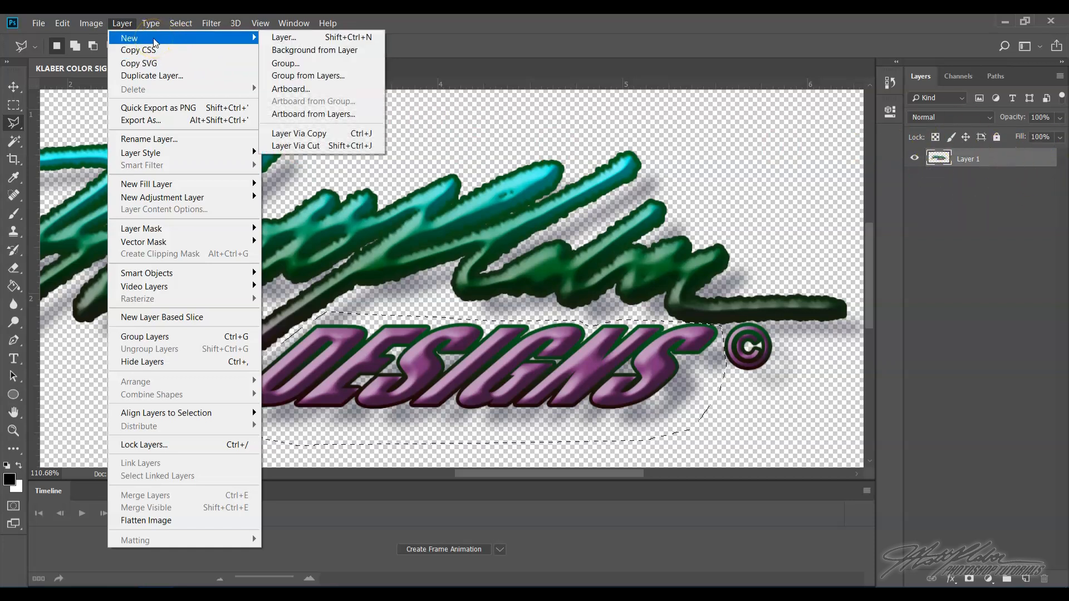
left_click(331, 145)
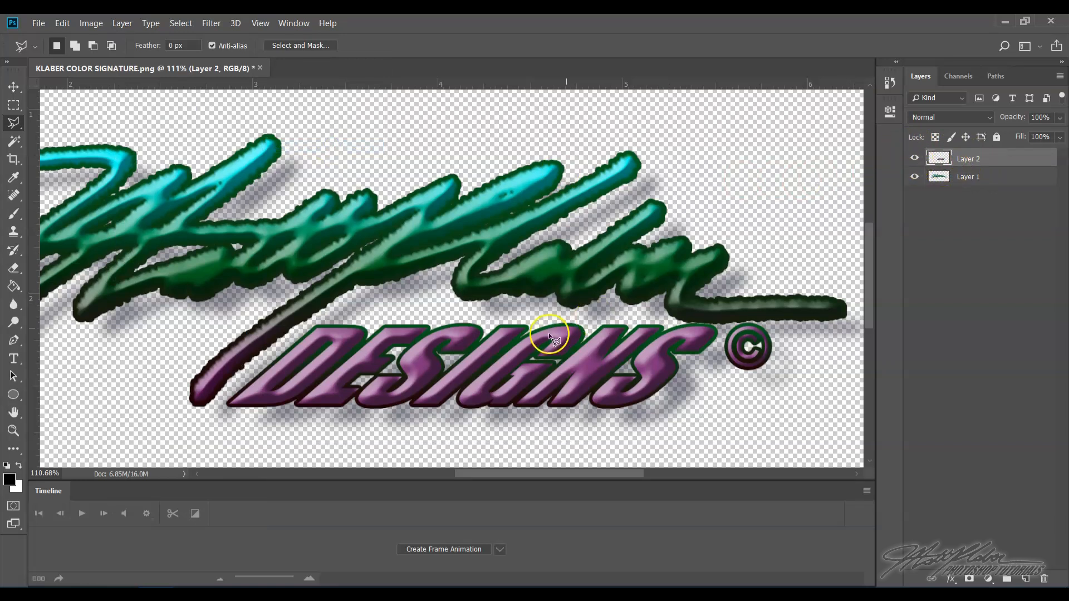
- Toggle the visibility of Layer 2 and Layer 1 to check the separated word
left_click(914, 159)
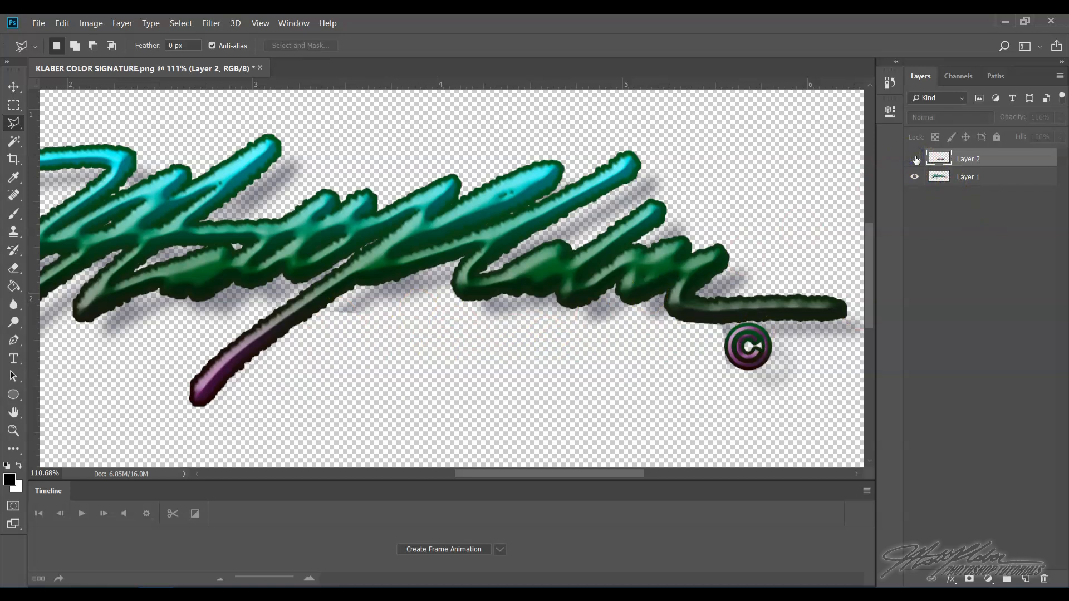
left_click(914, 159)
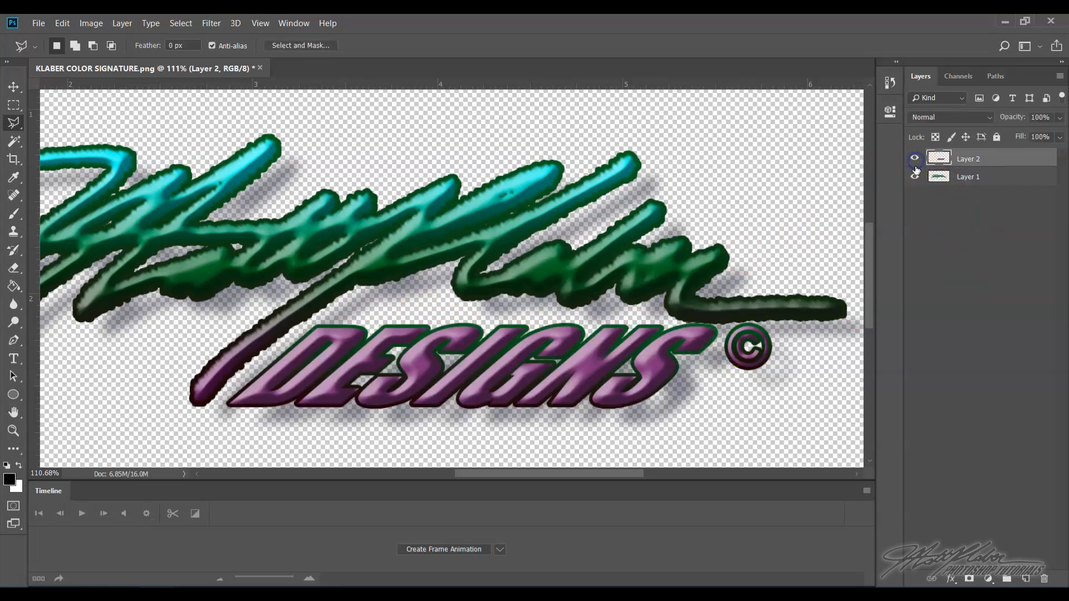
left_click(914, 176)
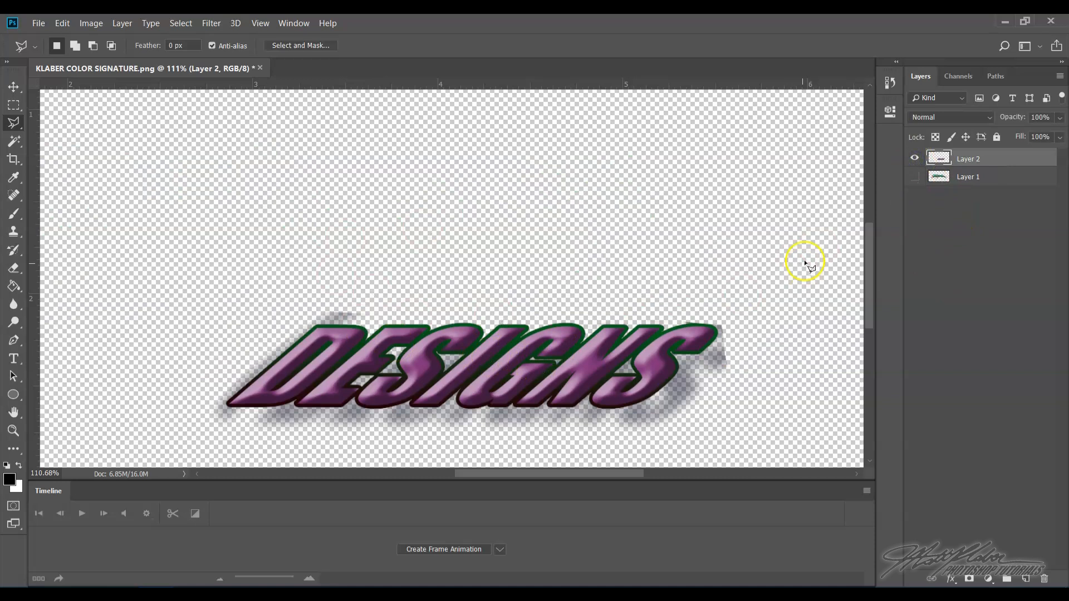
left_click(915, 177)
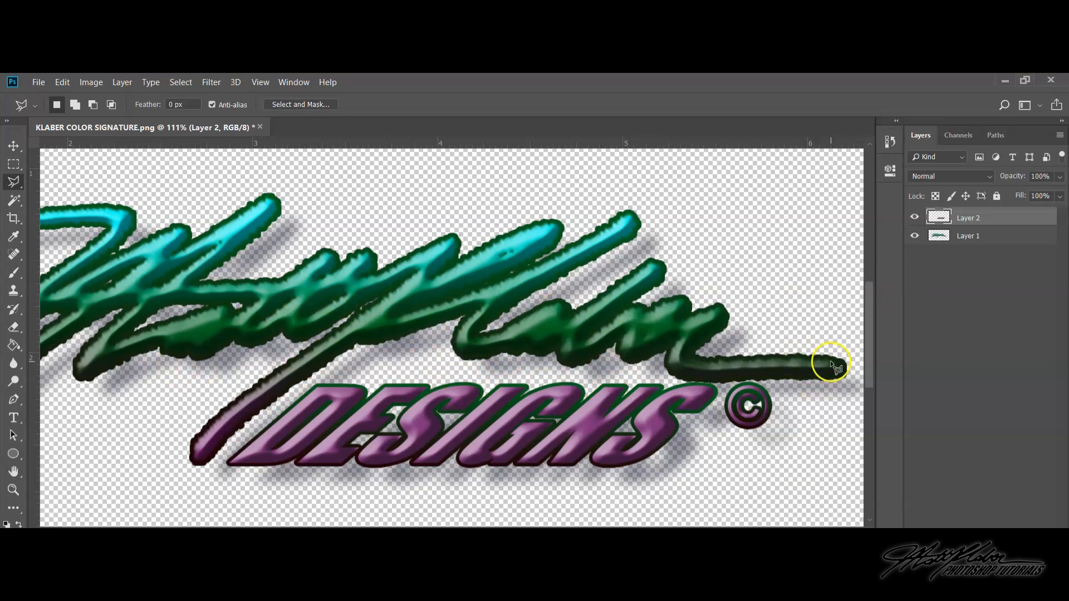
- On Layer 1, outline the copyright symbol with the Polygonal Lasso and cut it onto a new layer
left_click(968, 237)
left_click(915, 235)
left_click(915, 235)
left_click(914, 235)
left_click(915, 235)
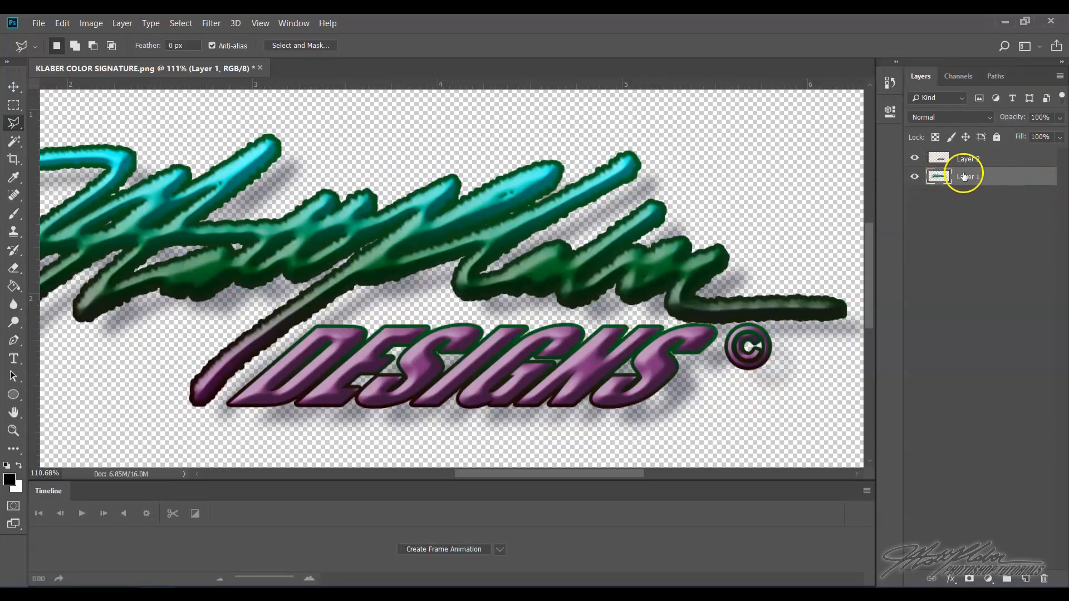
left_click(917, 161)
left_click(916, 161)
left_click(915, 177)
left_click(916, 177)
left_click(752, 323)
left_click(737, 324)
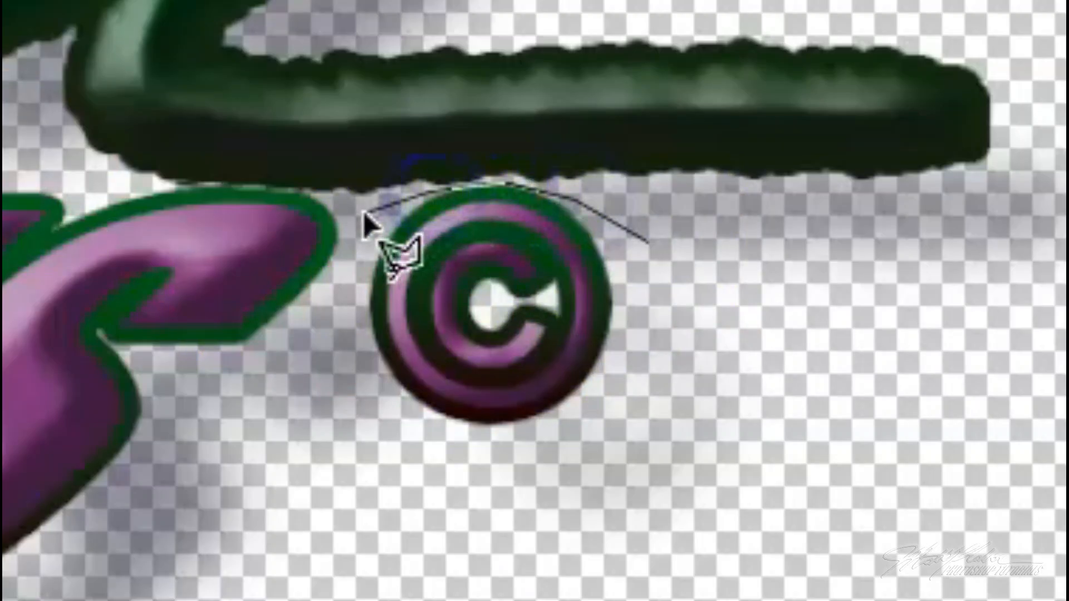
left_click(363, 213)
left_click(336, 316)
left_click(340, 396)
left_click(437, 501)
left_click(600, 490)
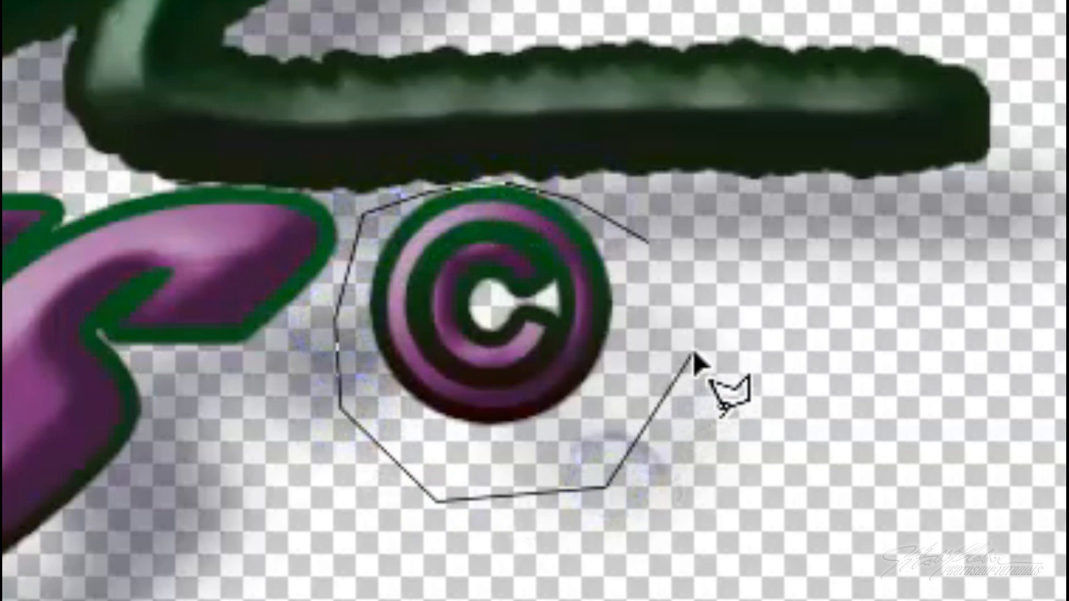
left_click(503, 493)
left_click(526, 552)
left_click(716, 574)
left_click(786, 409)
double_click(789, 343)
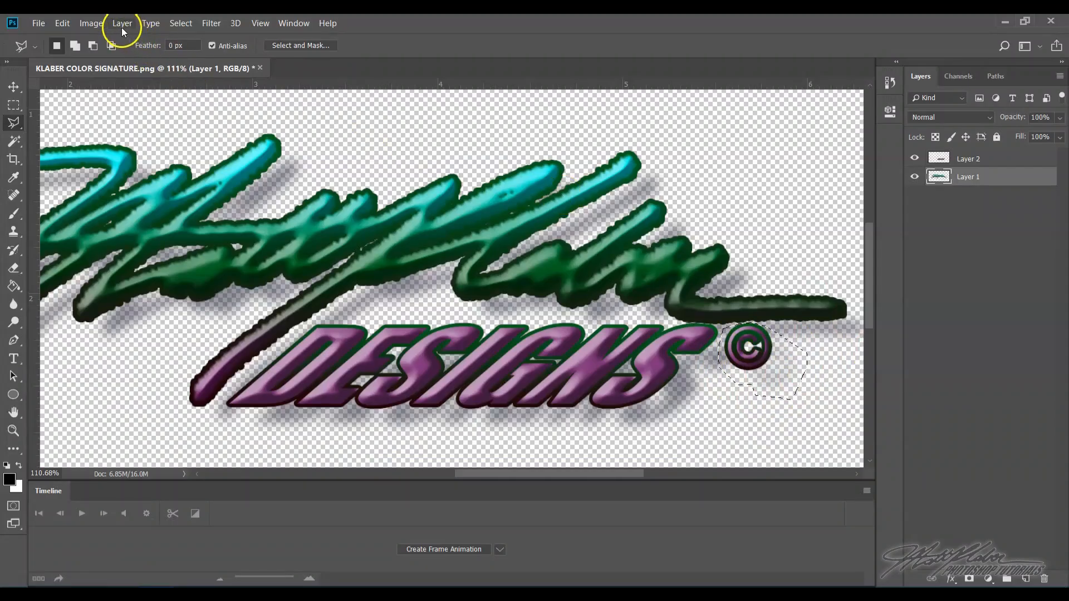
left_click(122, 25)
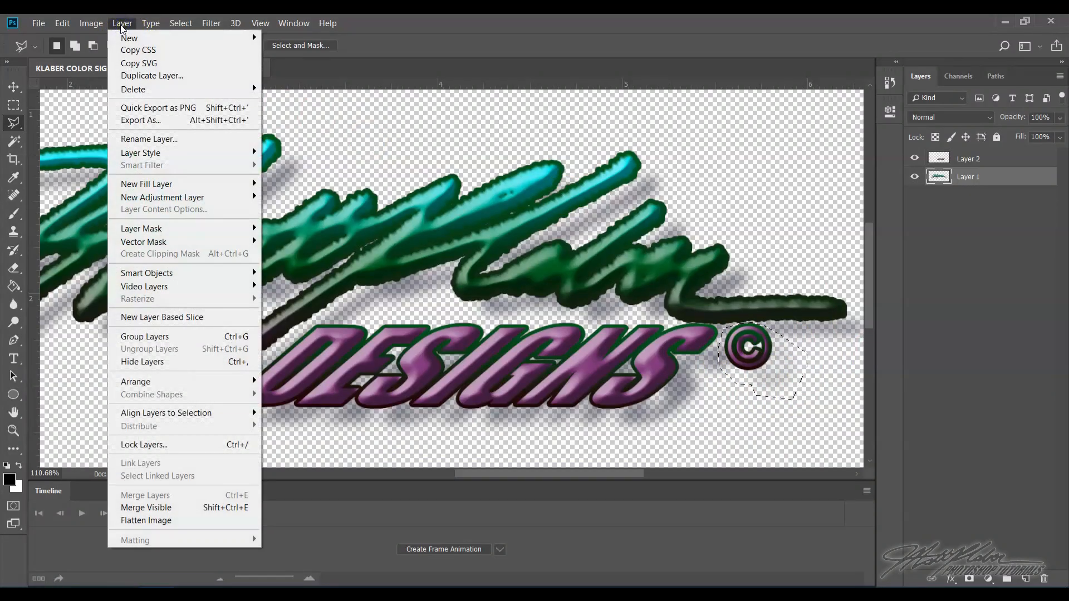
left_click(128, 39)
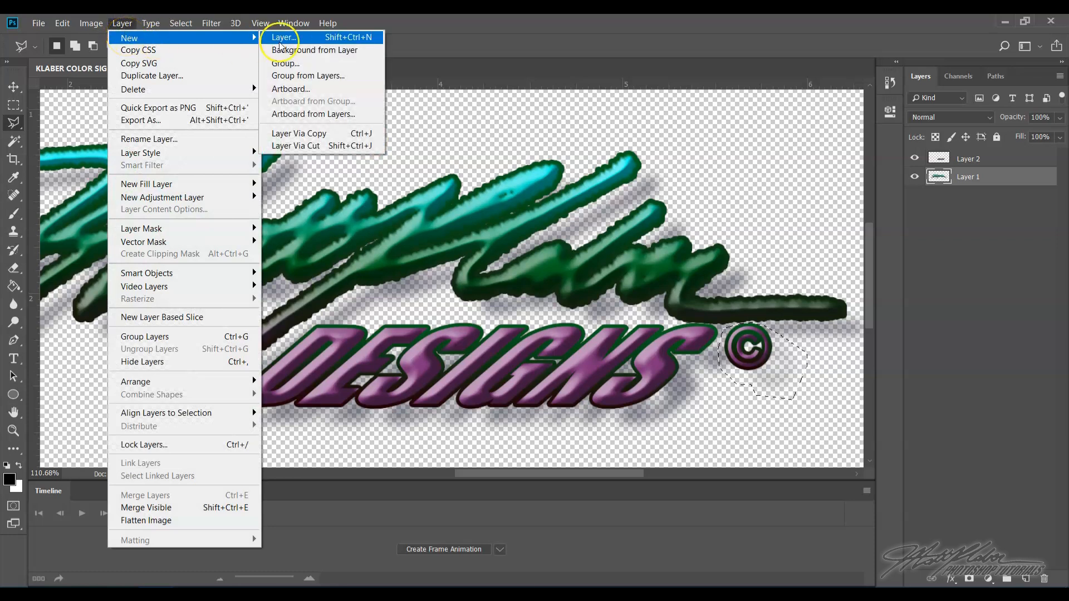
left_click(324, 147)
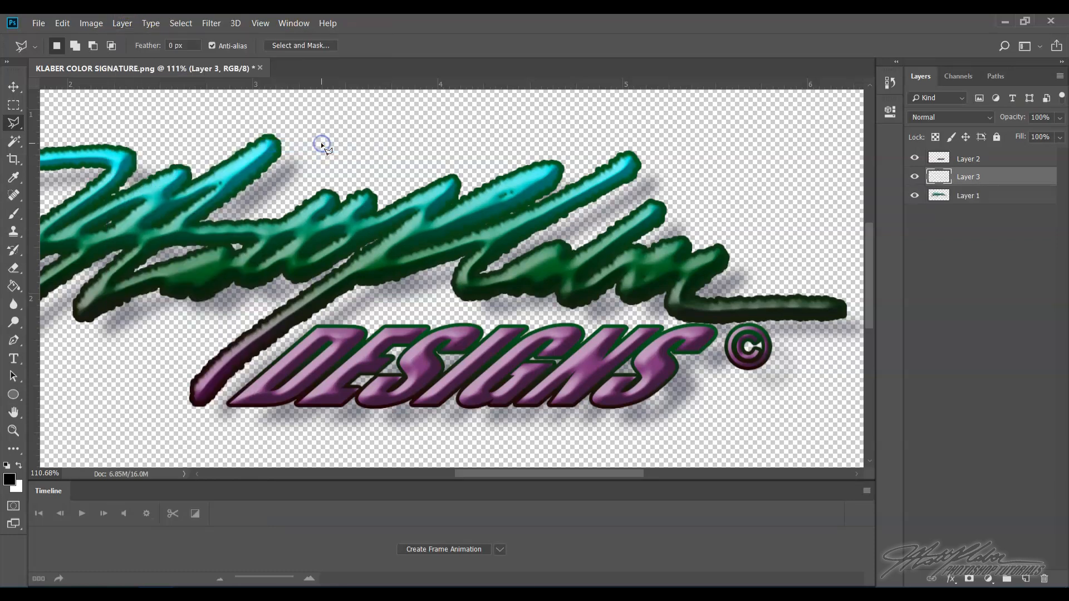
left_click(913, 177)
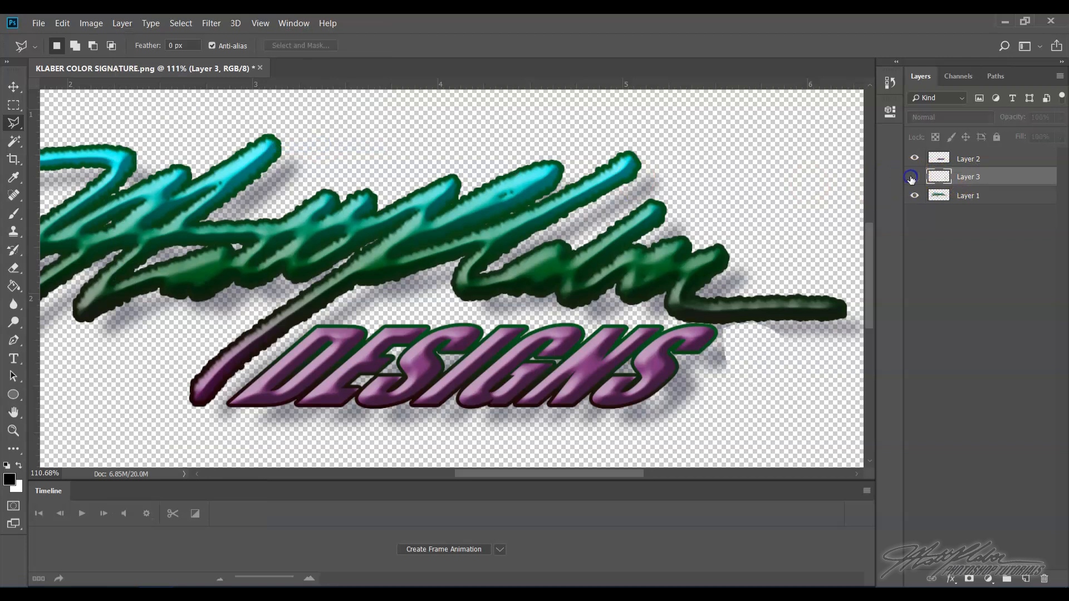
- Toggle the visibility of Layer 3, Layer 2 and Layer 1 to check each separated part of the signature
left_click(911, 177)
left_click(911, 177)
left_click(912, 177)
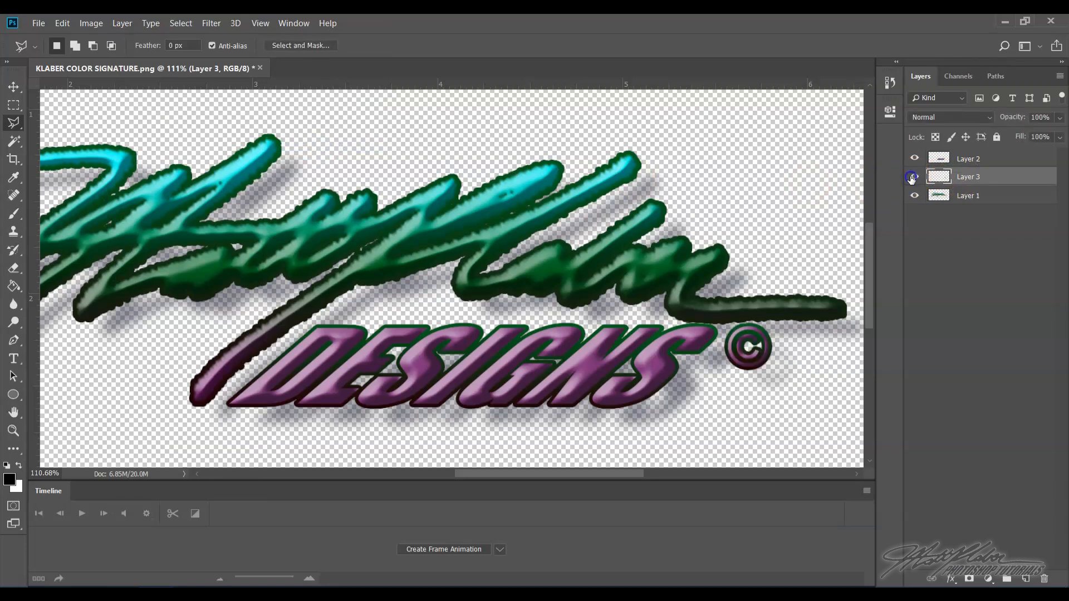
left_click(912, 177)
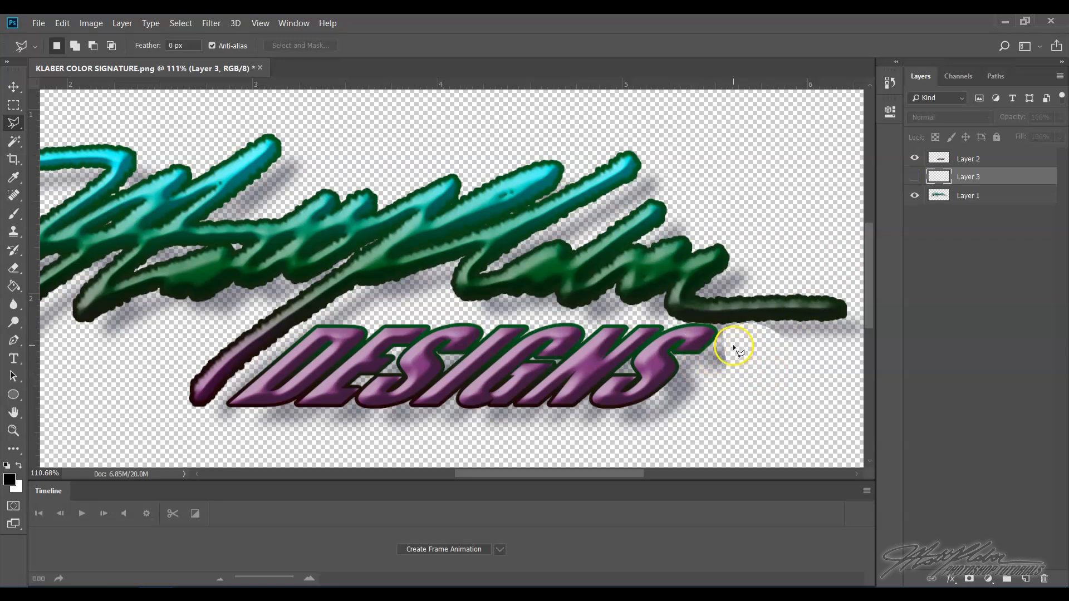
left_click(914, 178)
left_click(914, 178)
left_click(914, 178)
left_click(914, 158)
left_click(914, 158)
left_click(915, 196)
left_click(914, 196)
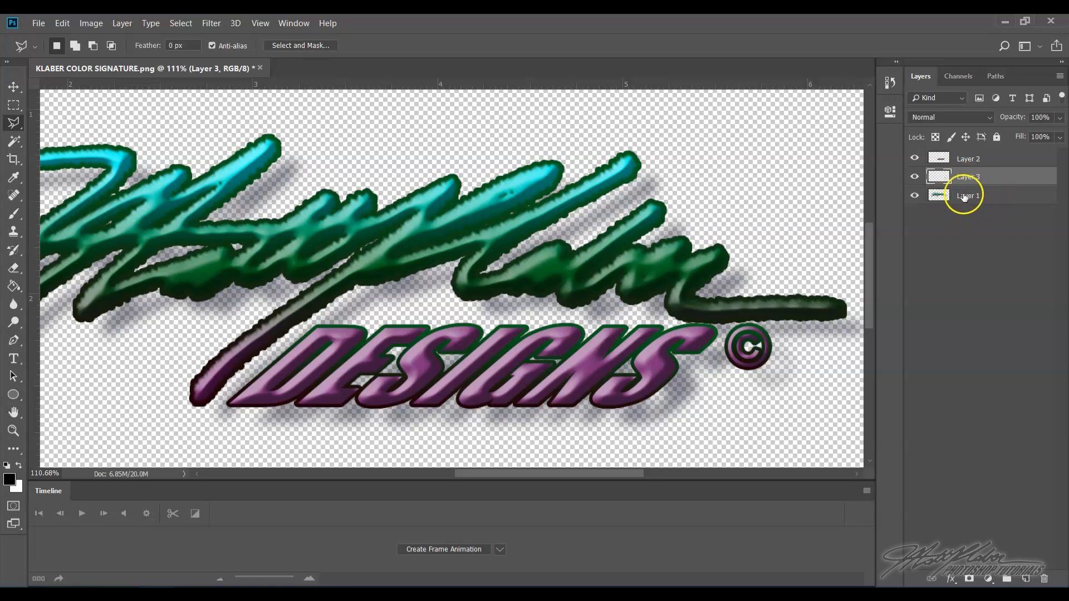
- Rename Layer 1, holding the handwritten signature, as signature
left_click(963, 198)
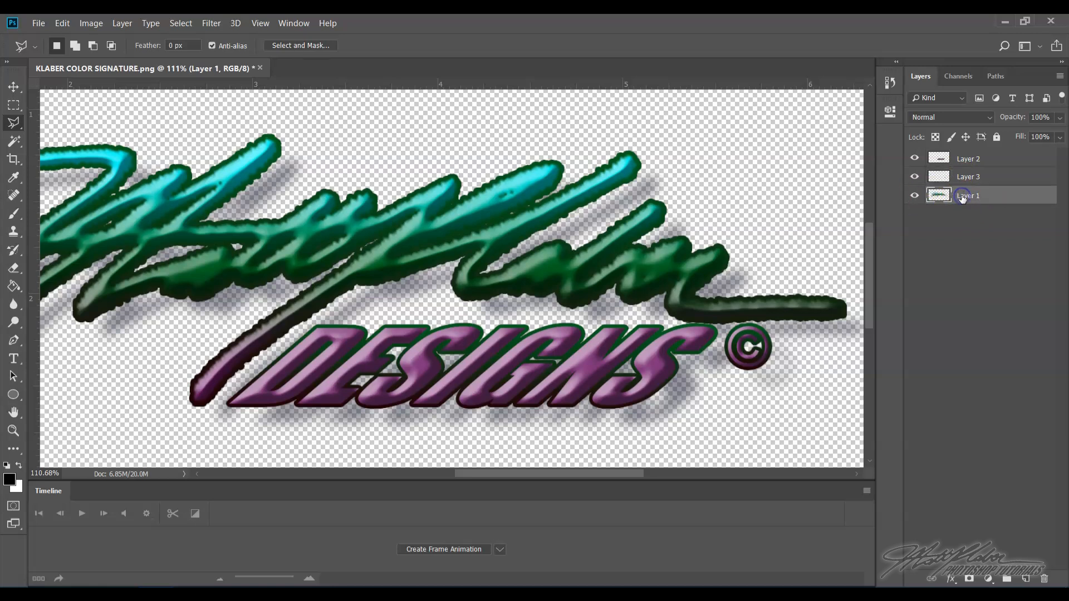
left_click(916, 198)
left_click(917, 198)
left_click(914, 197)
left_click(914, 196)
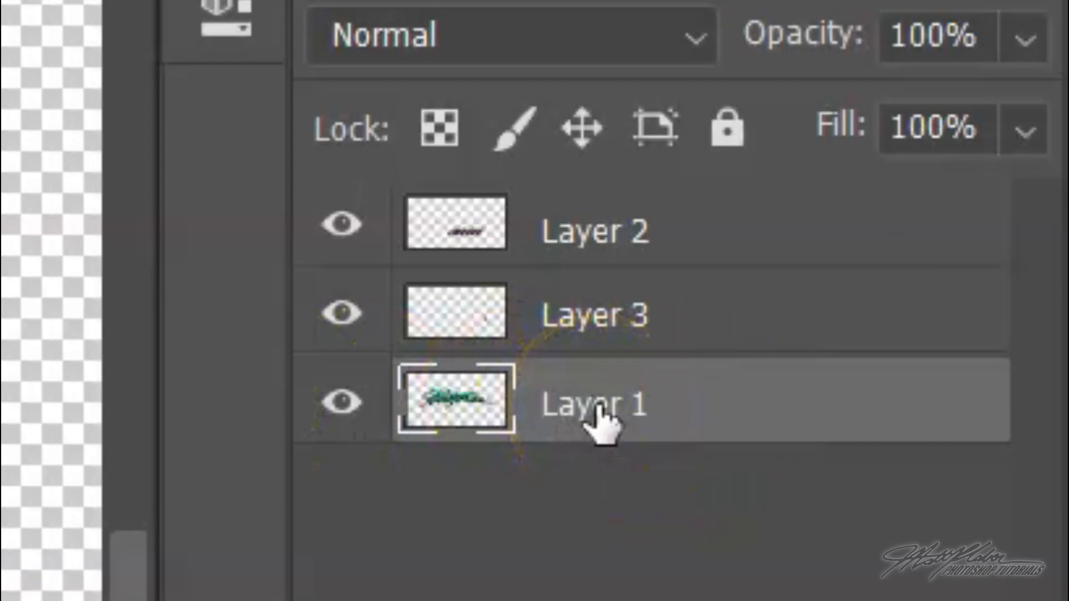
double_click(970, 196)
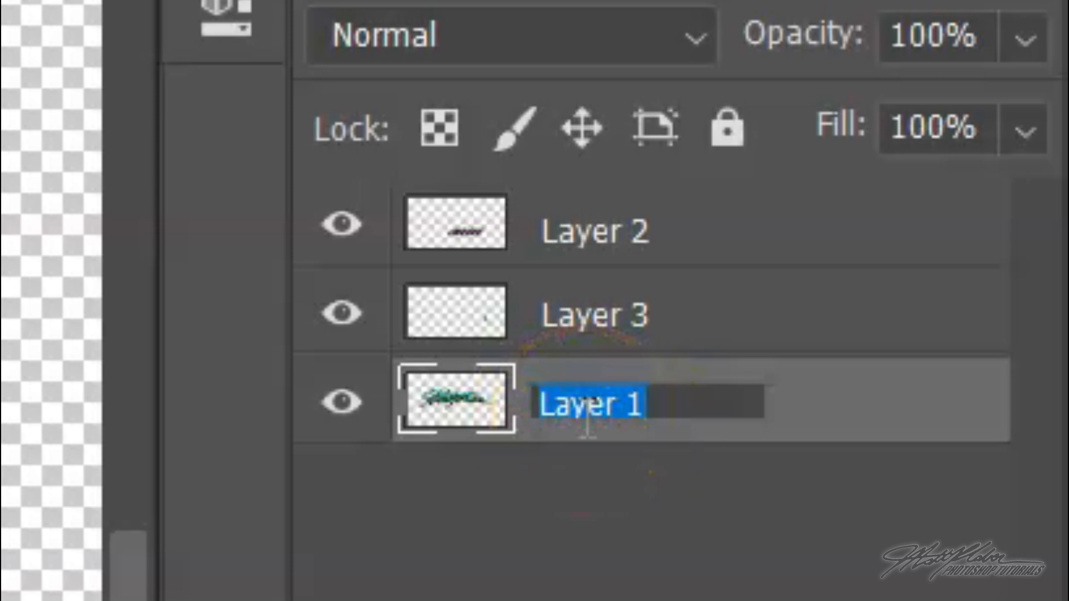
type("signature")
left_click(602, 271)
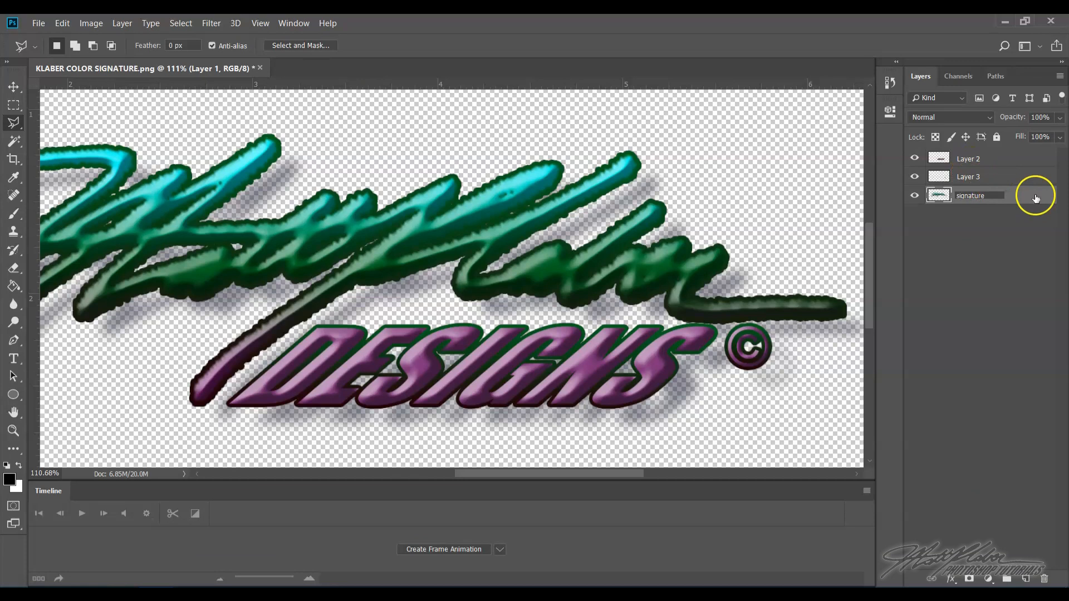
left_click(912, 402)
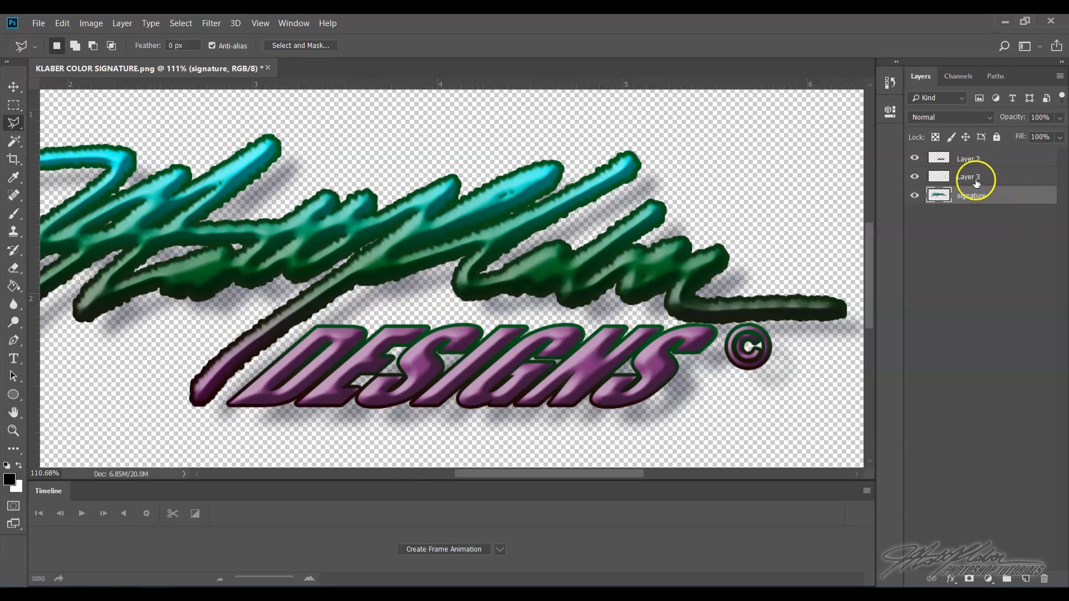
- Rename Layer 3, holding the copyright symbol, as copyright
left_click(914, 178)
left_click(914, 178)
left_click(915, 178)
left_click(914, 178)
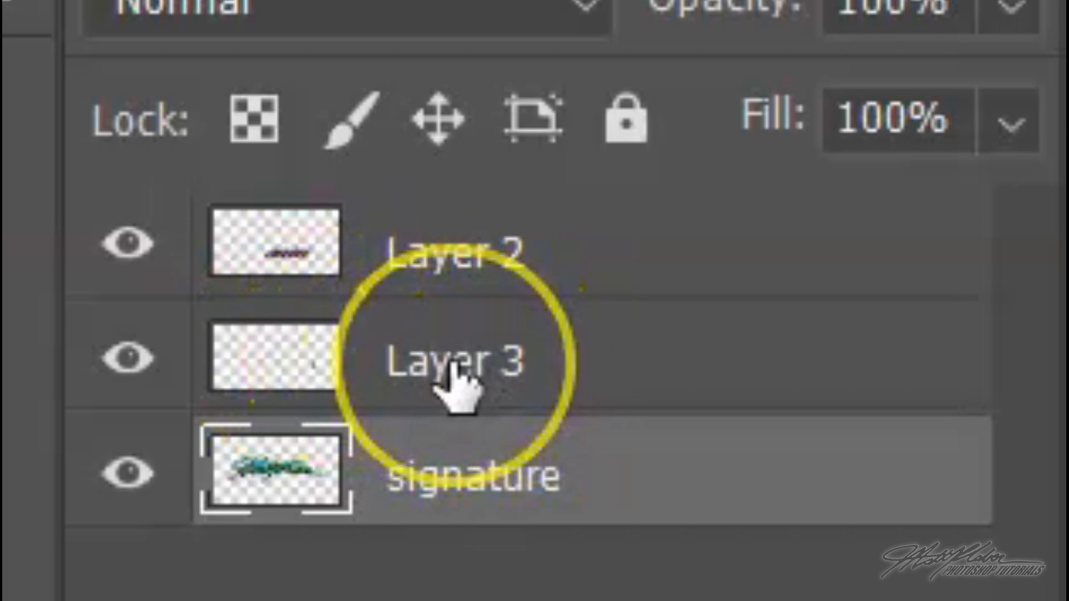
left_click(452, 384)
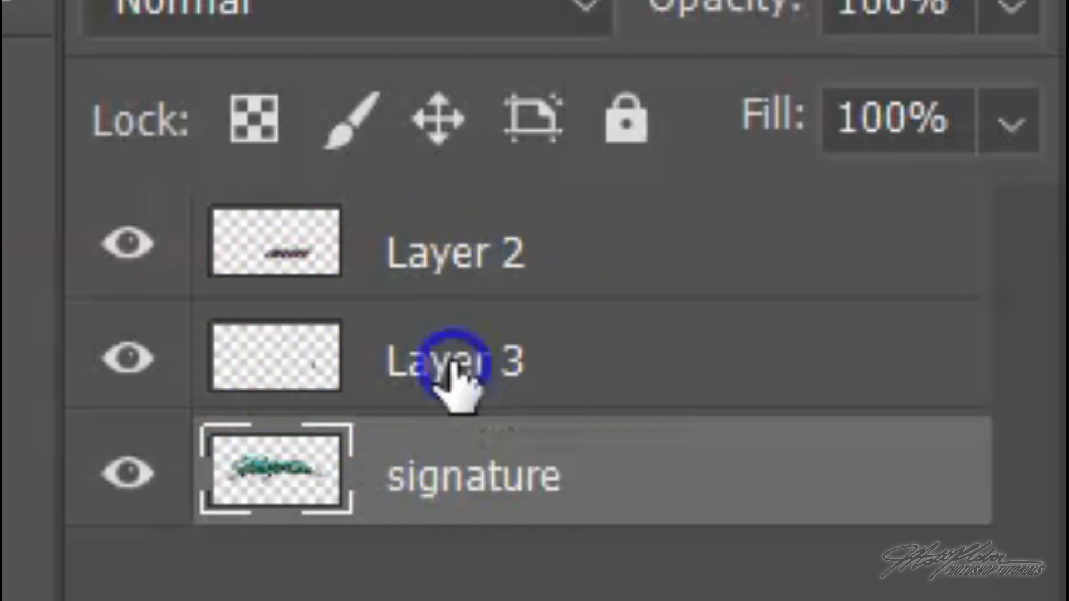
double_click(450, 365)
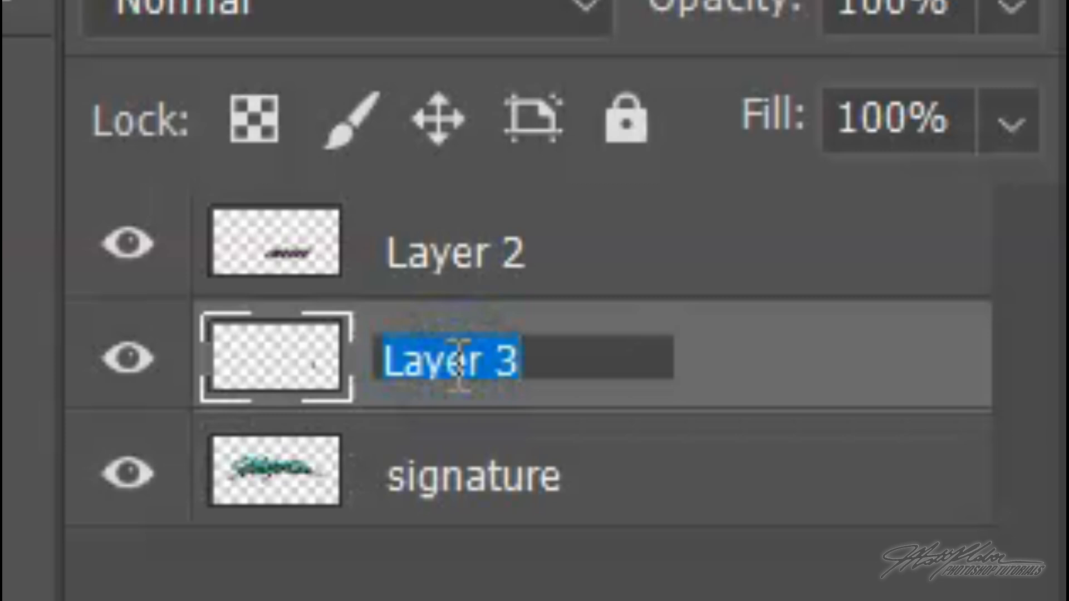
type("copyri")
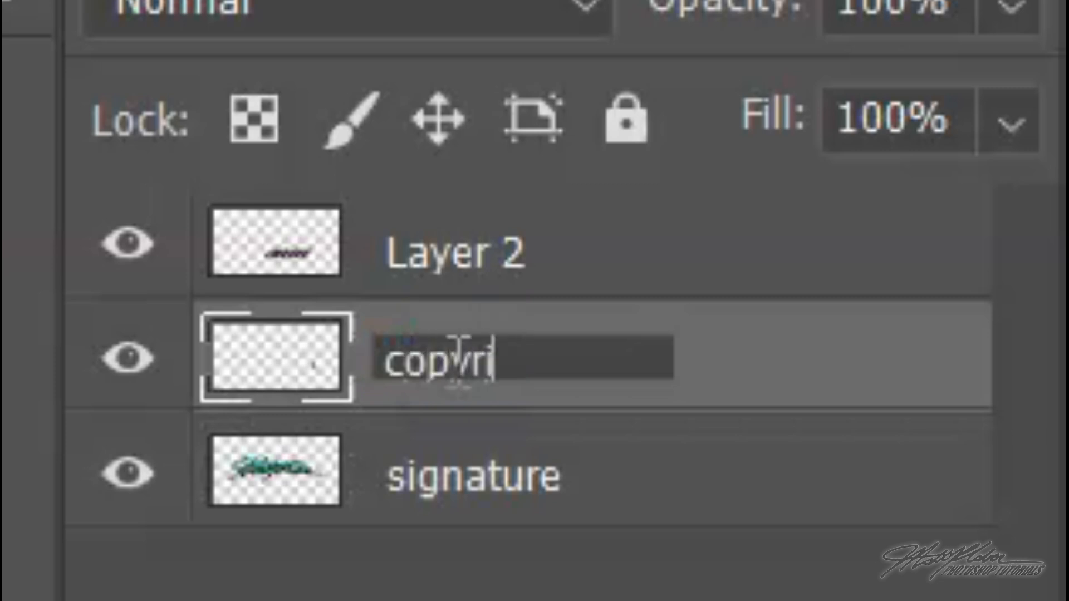
type("ght")
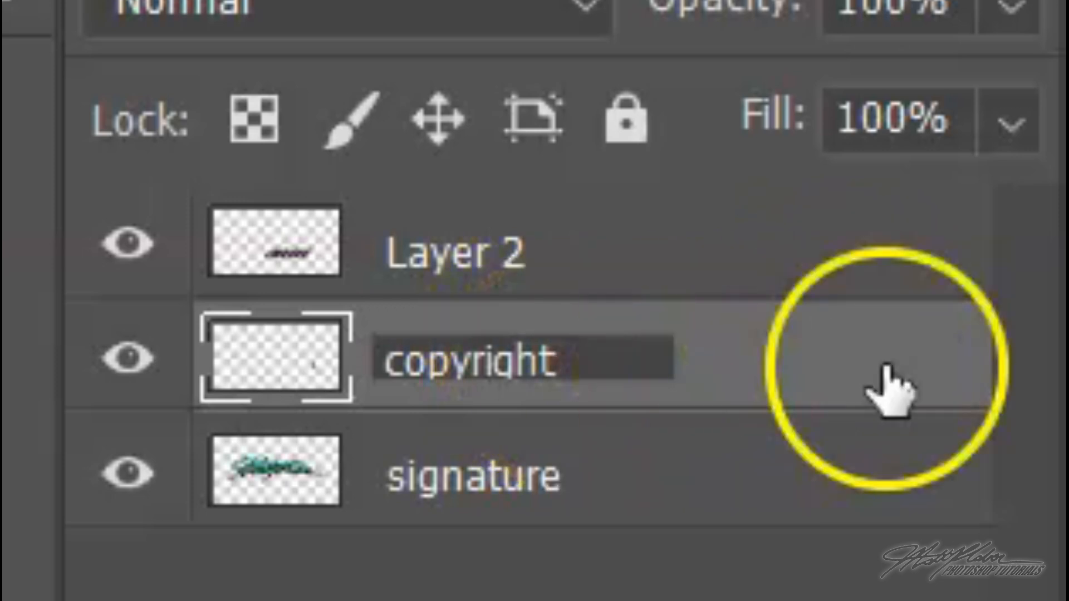
left_click(824, 362)
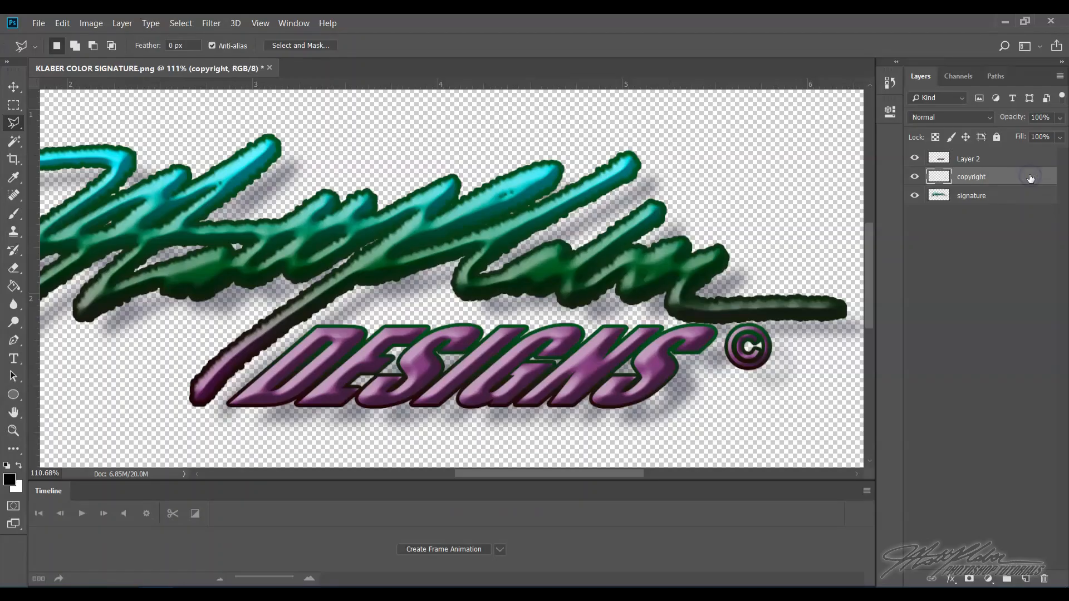
- Rename Layer 2, holding the DESIGNS word, as designs
double_click(968, 159)
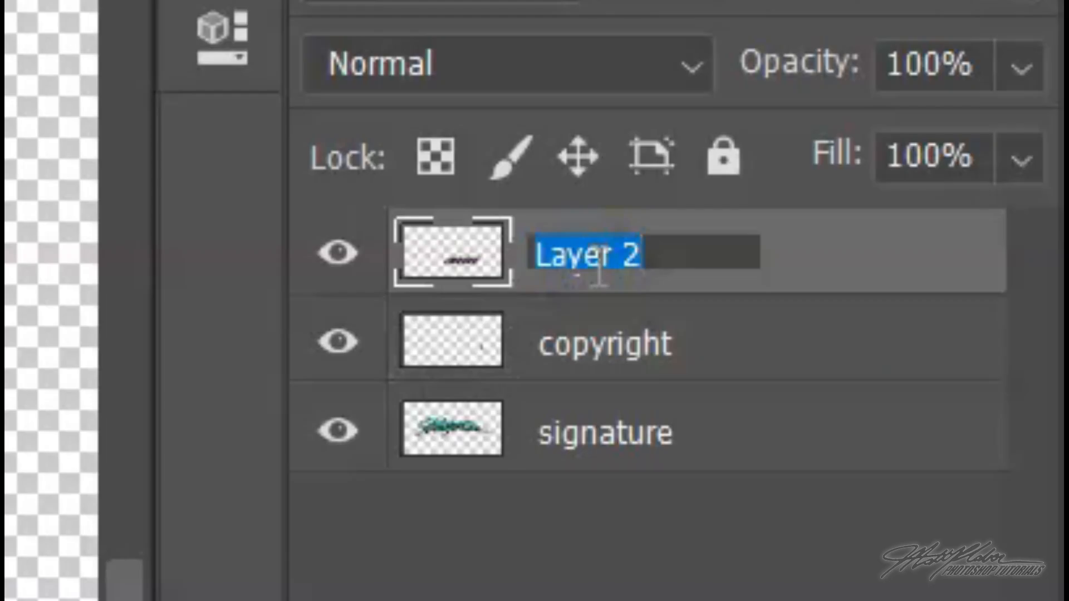
type("designs")
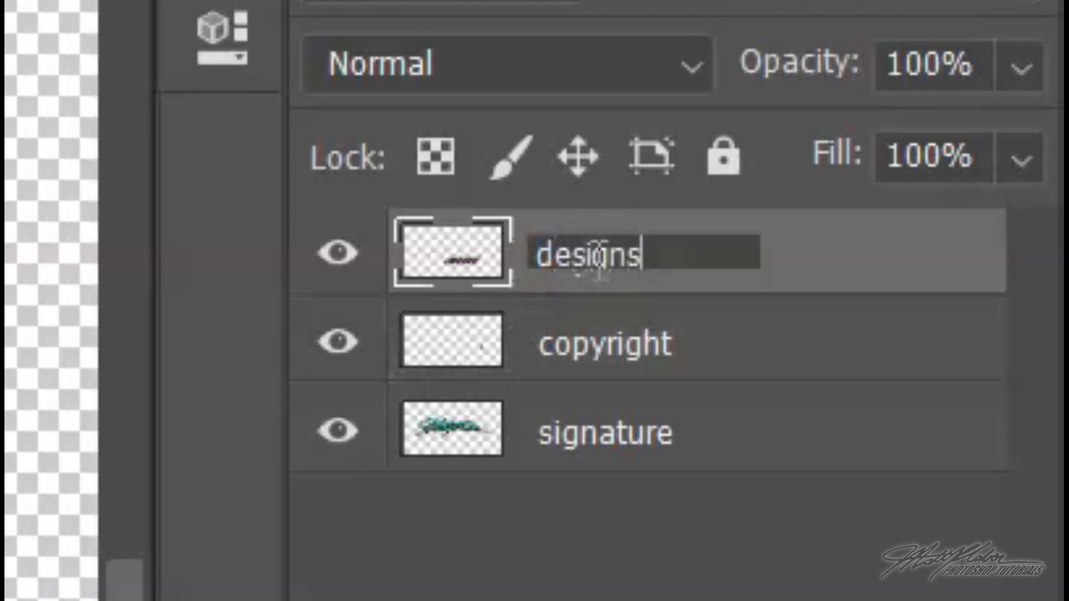
left_click(935, 237)
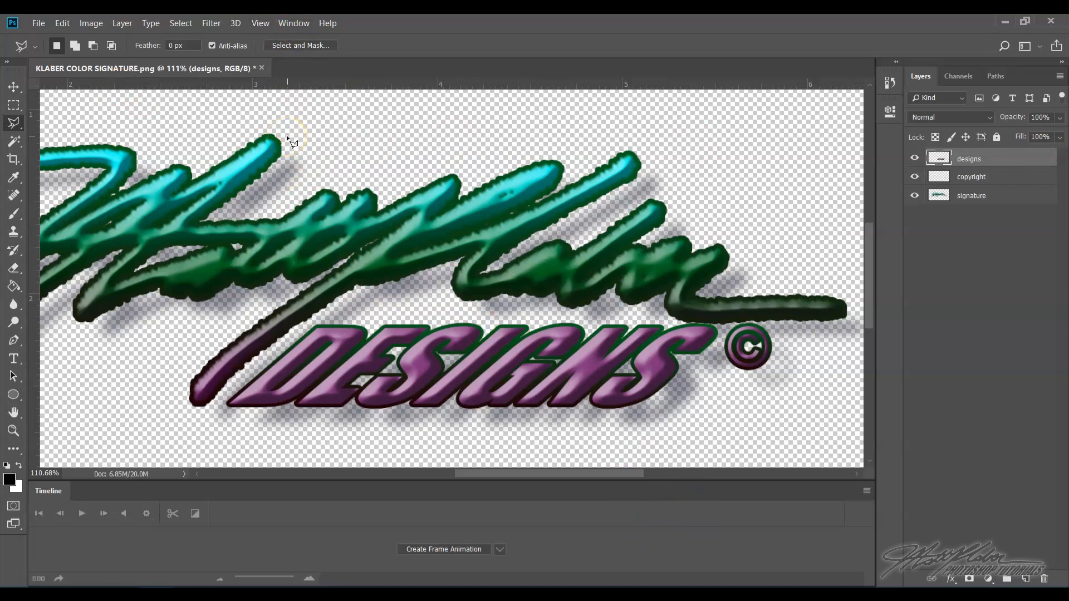
- Crop the image to a rectangular selection about 5.7 × 2.2 in drawn around the signature, then deselect
left_click(262, 25)
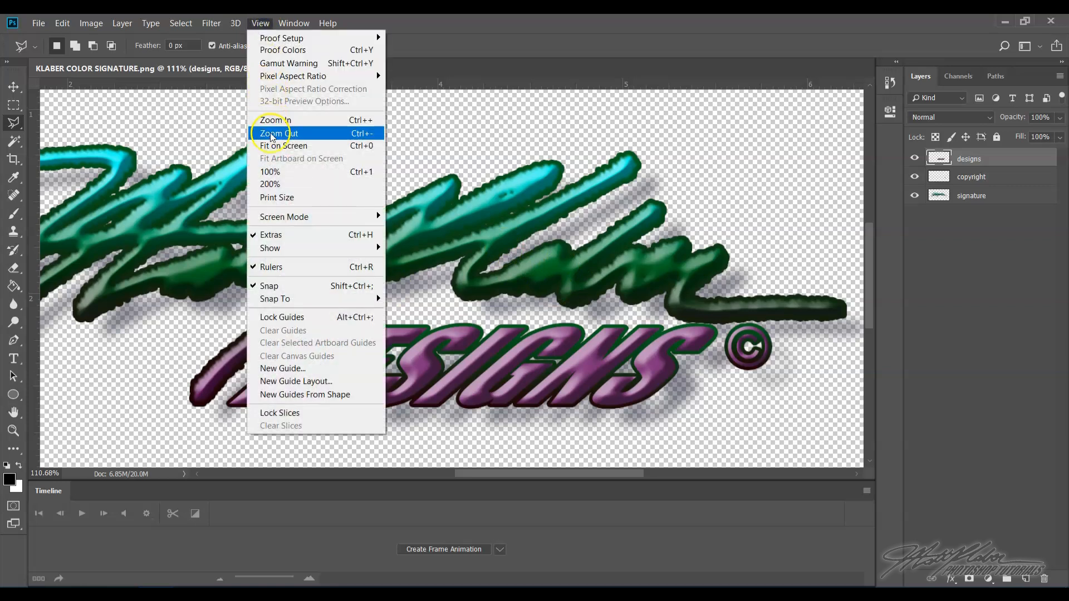
left_click(274, 147)
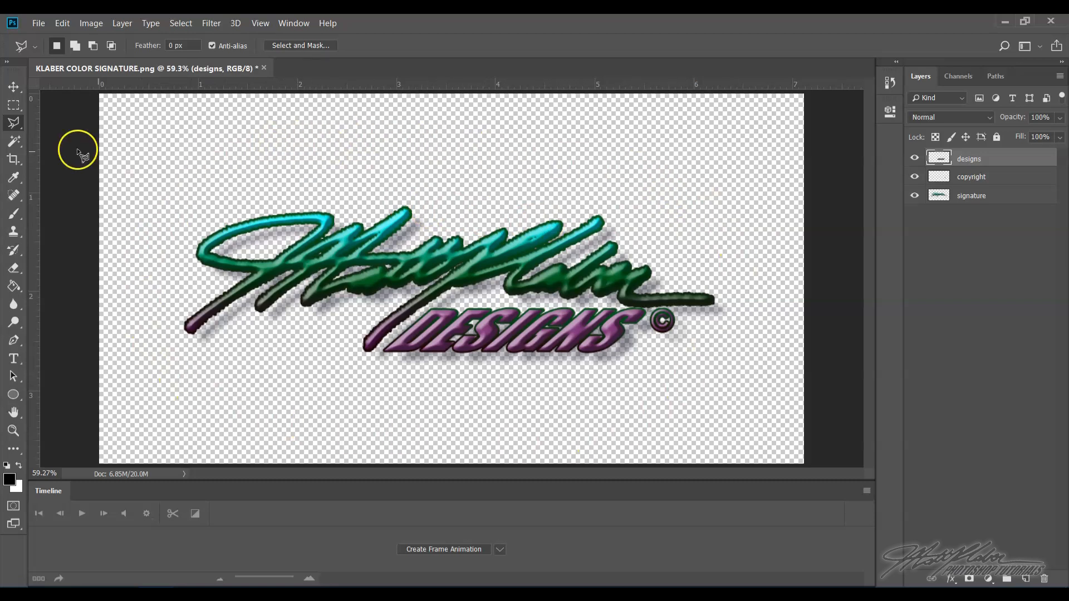
left_click(14, 104)
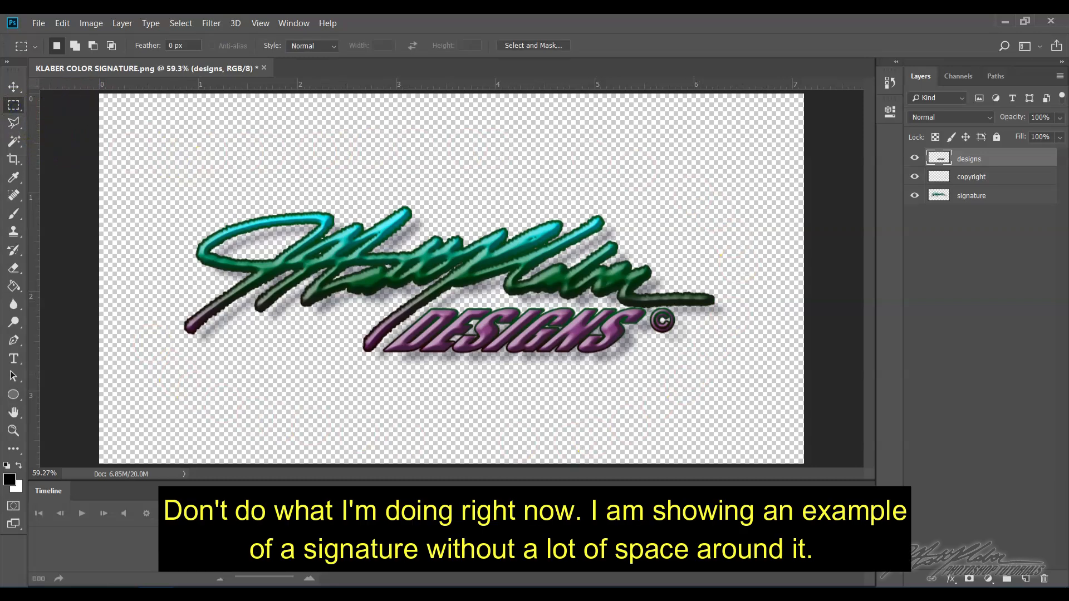
mouse_move(162, 152)
left_mouse_down()
mouse_move(399, 299)
mouse_move(728, 371)
left_mouse_up()
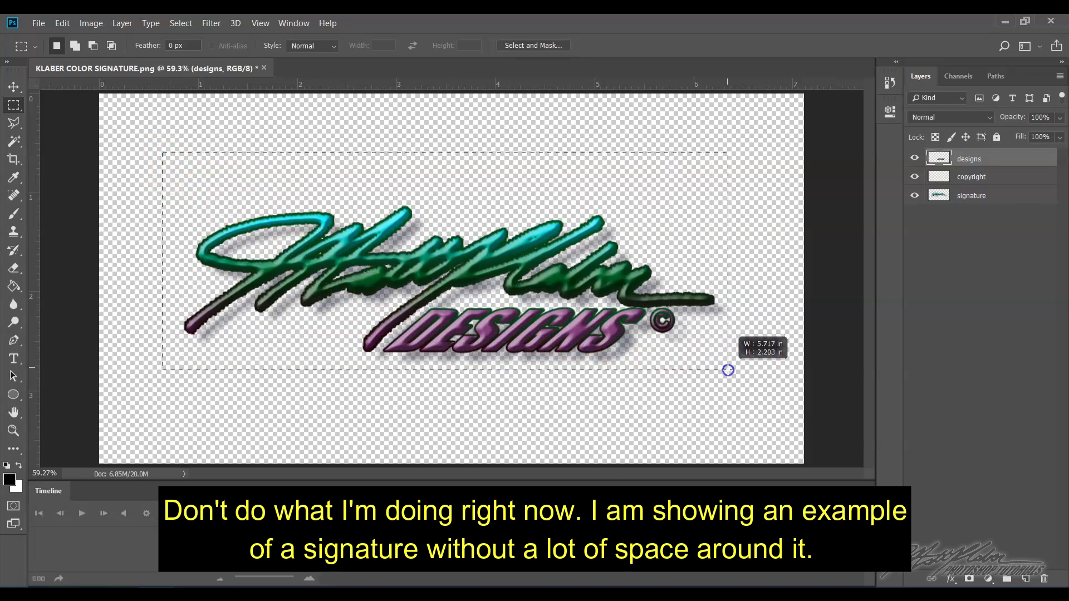
left_click(91, 23)
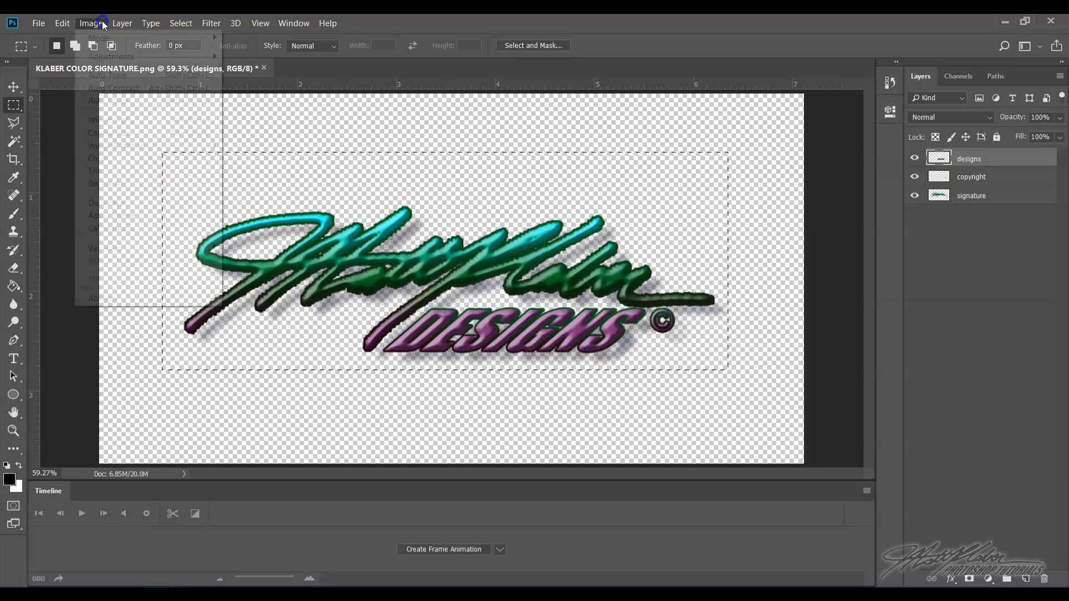
left_click(113, 157)
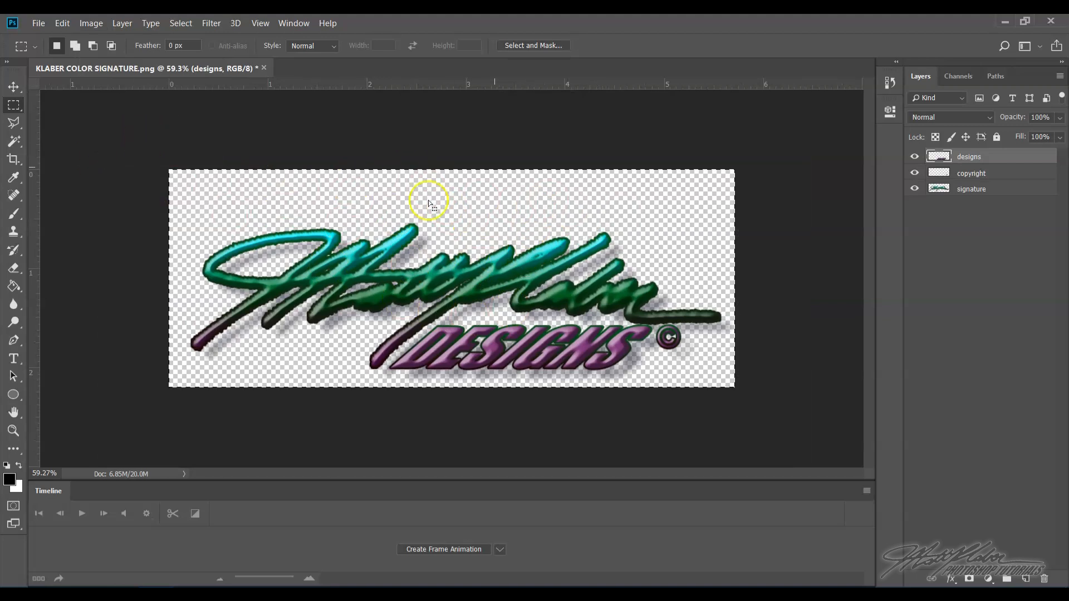
left_click(181, 23)
left_click(183, 48)
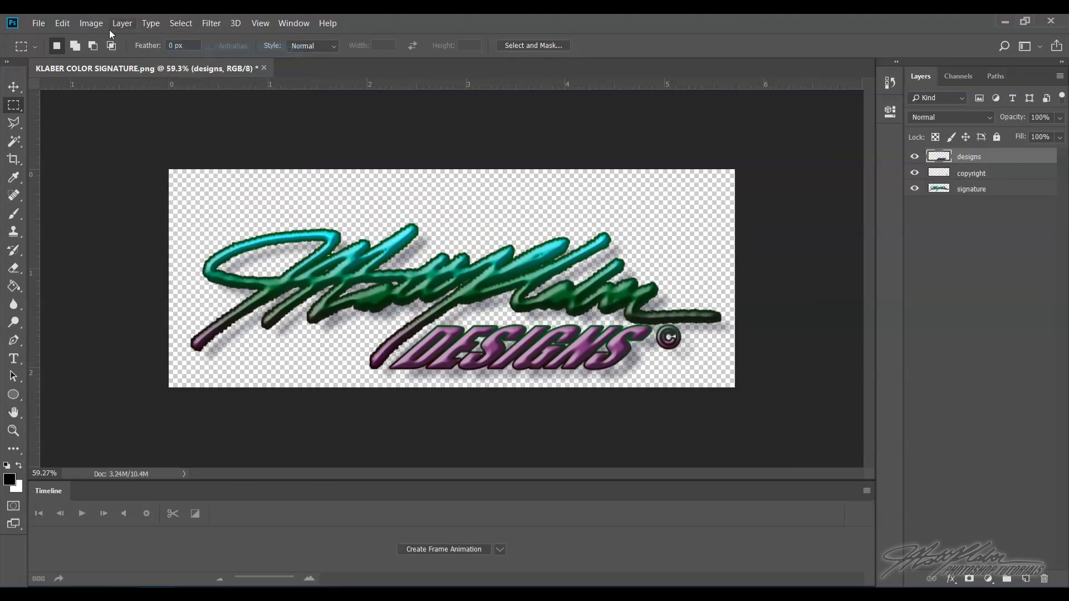
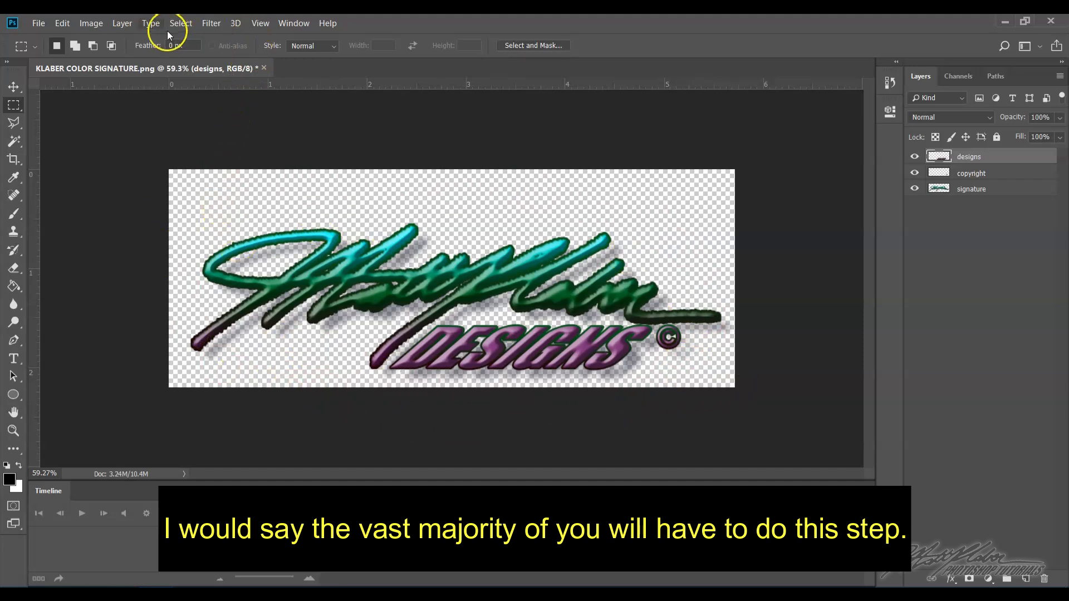
- Enlarge the canvas to 8 inches wide and 6 inches high
left_click(92, 24)
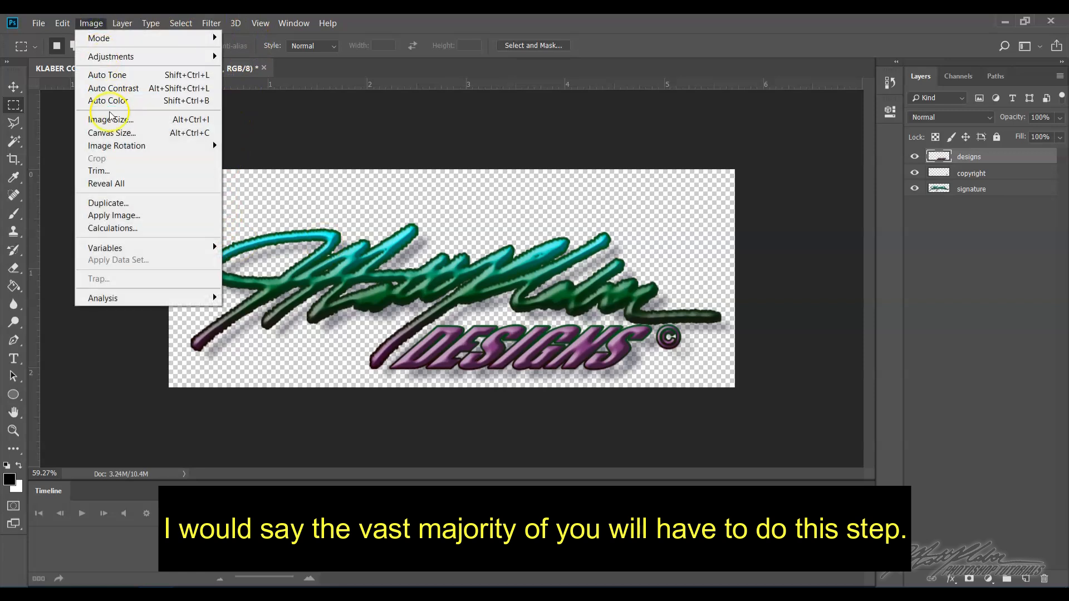
left_click(115, 133)
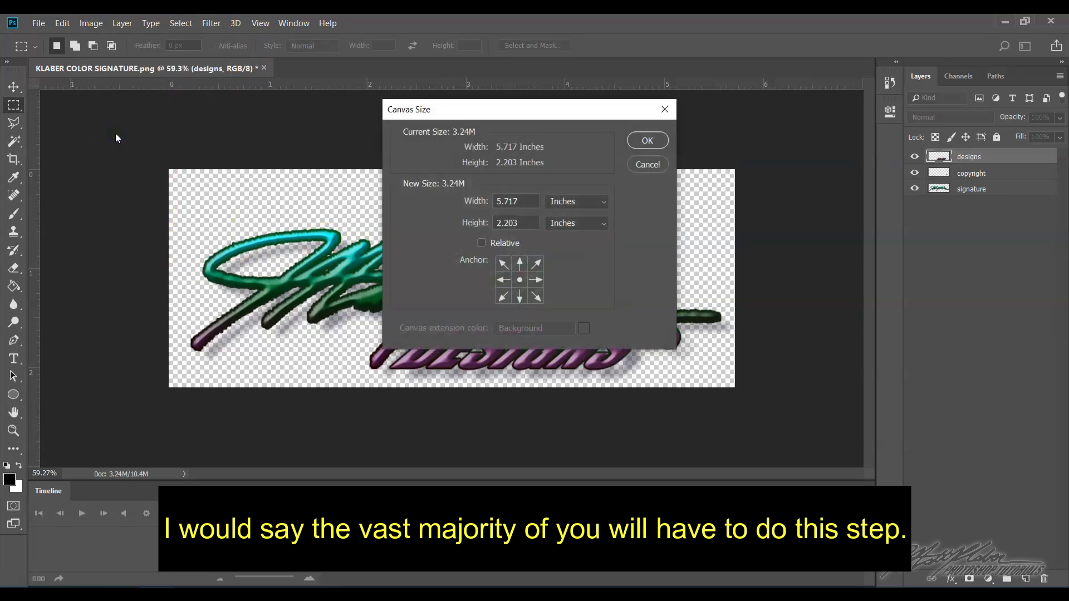
mouse_move(468, 119)
left_mouse_down()
mouse_move(548, 128)
mouse_move(647, 114)
left_mouse_up()
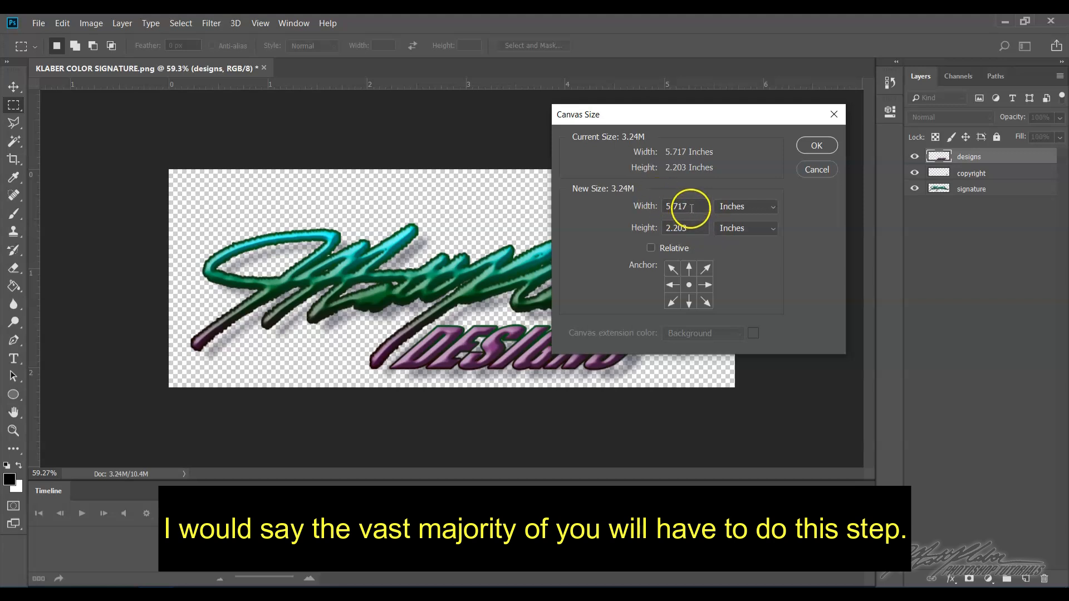
left_click_drag(692, 205, 626, 194)
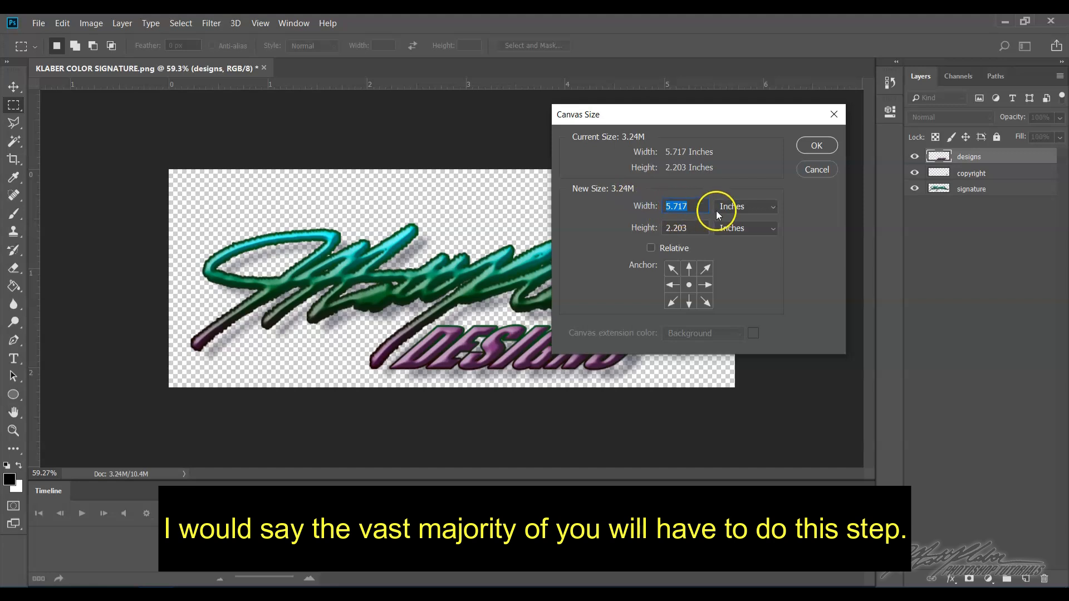
type("8")
left_click(644, 222)
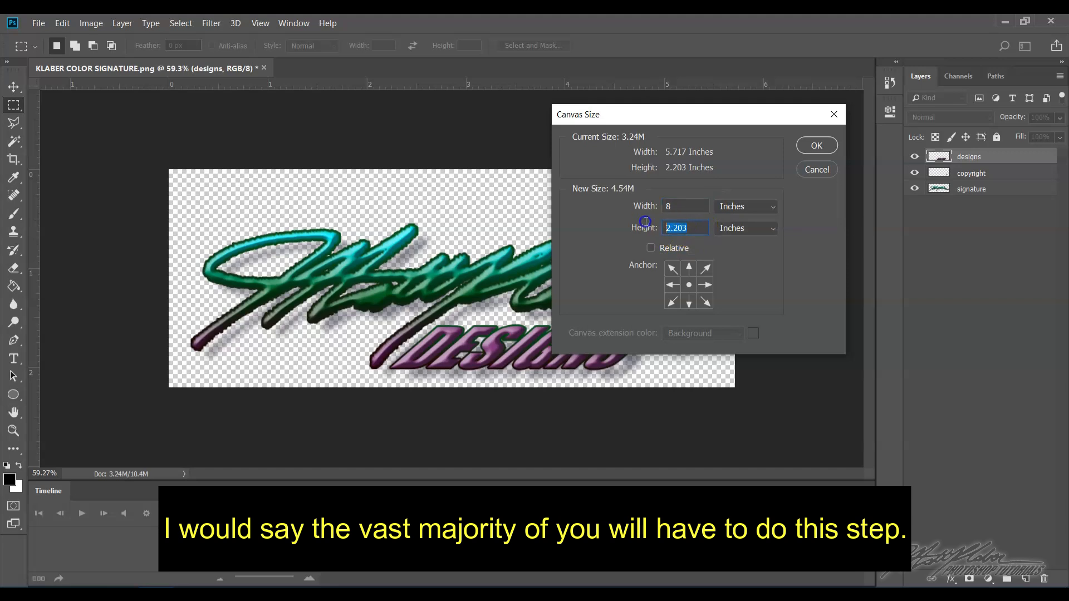
type("6")
left_click(810, 146)
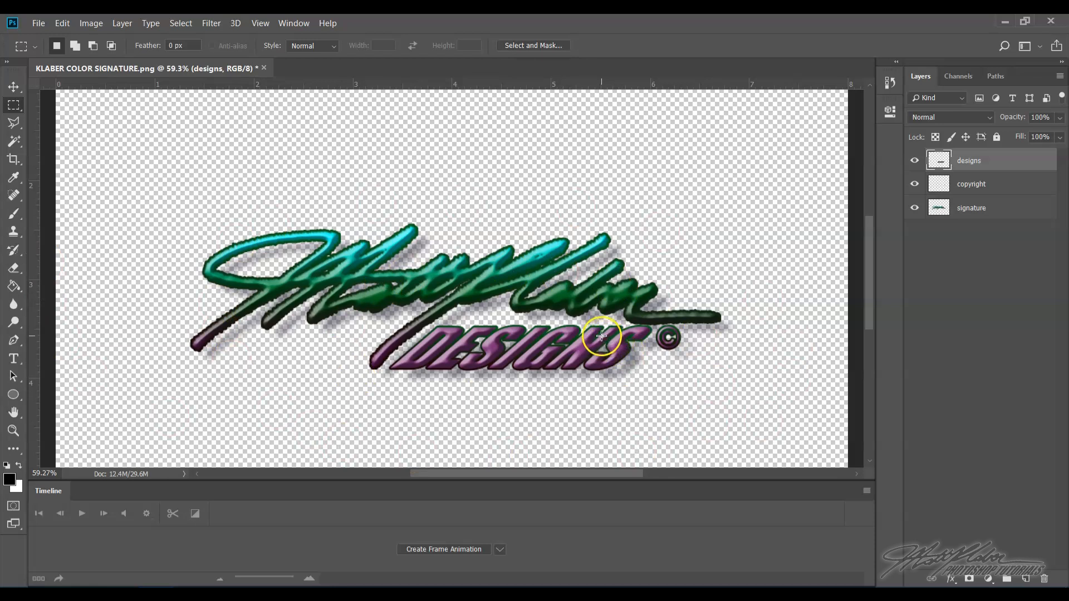
- Fit the canvas on screen and create a frame animation in the Timeline
mouse_move(870, 332)
left_mouse_down()
mouse_move(871, 408)
mouse_move(863, 252)
mouse_move(870, 436)
mouse_move(870, 287)
mouse_move(869, 318)
left_mouse_up()
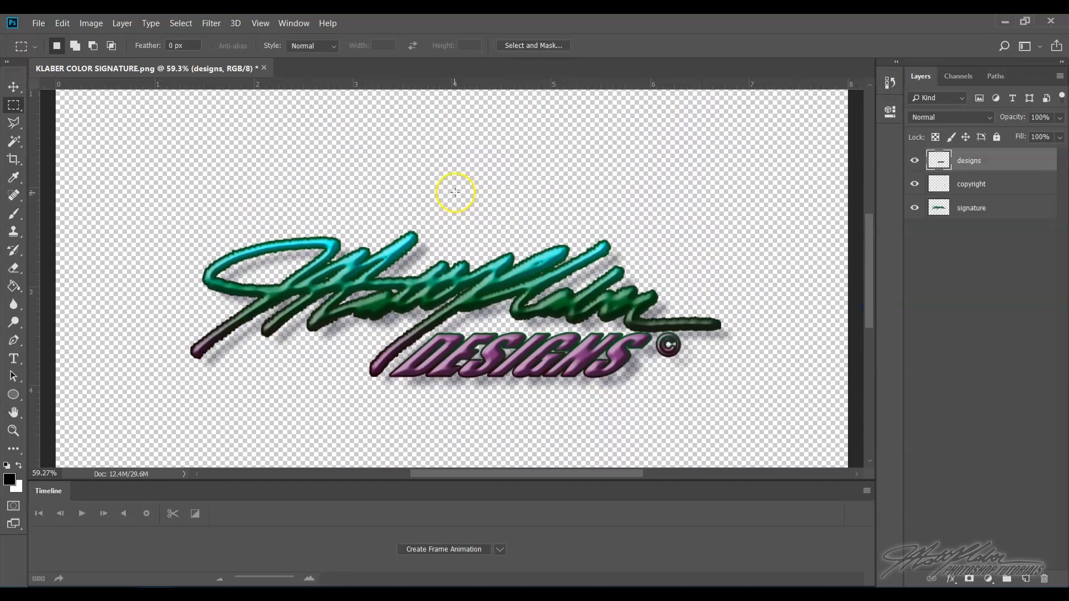
left_click(259, 24)
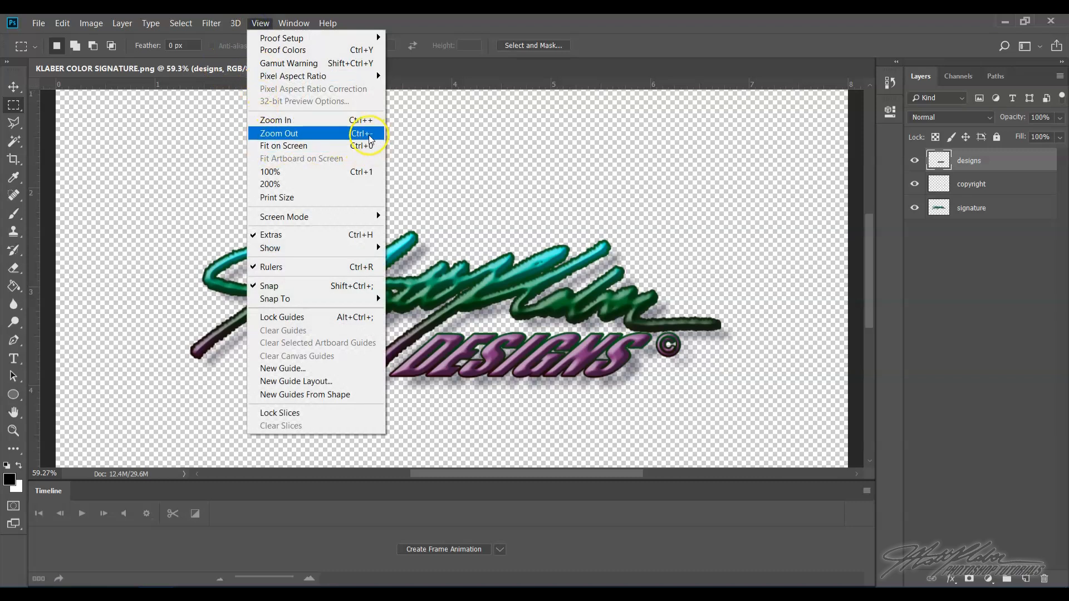
left_click(359, 146)
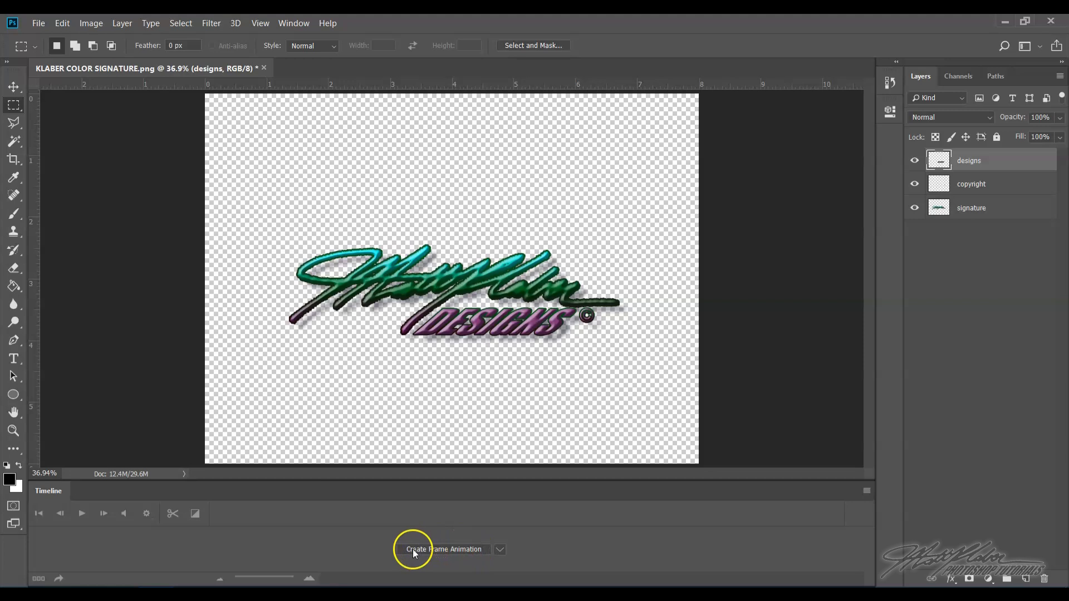
left_click(497, 550)
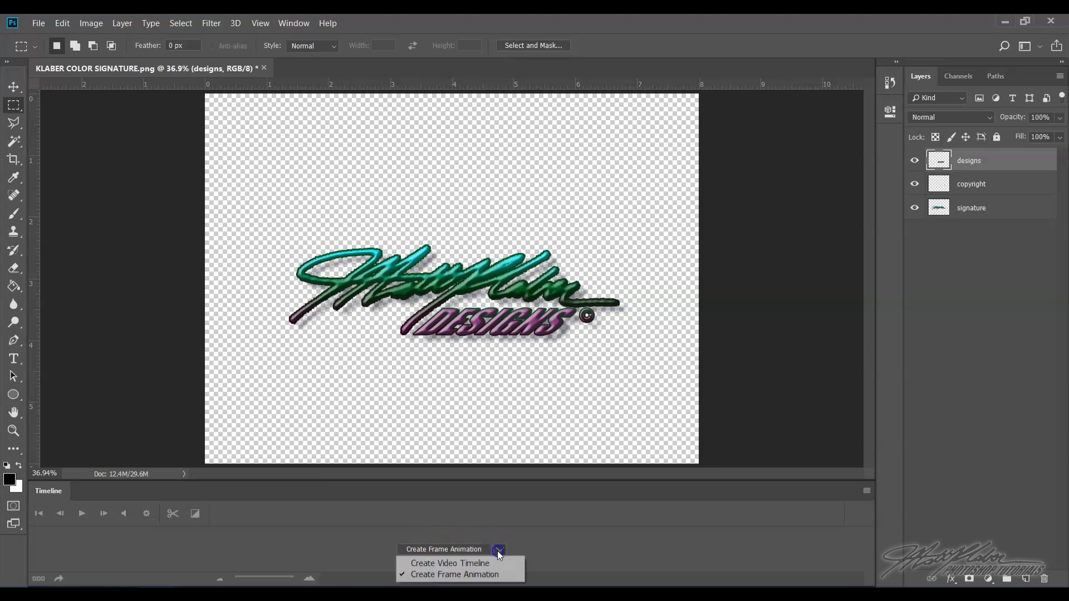
left_click(497, 564)
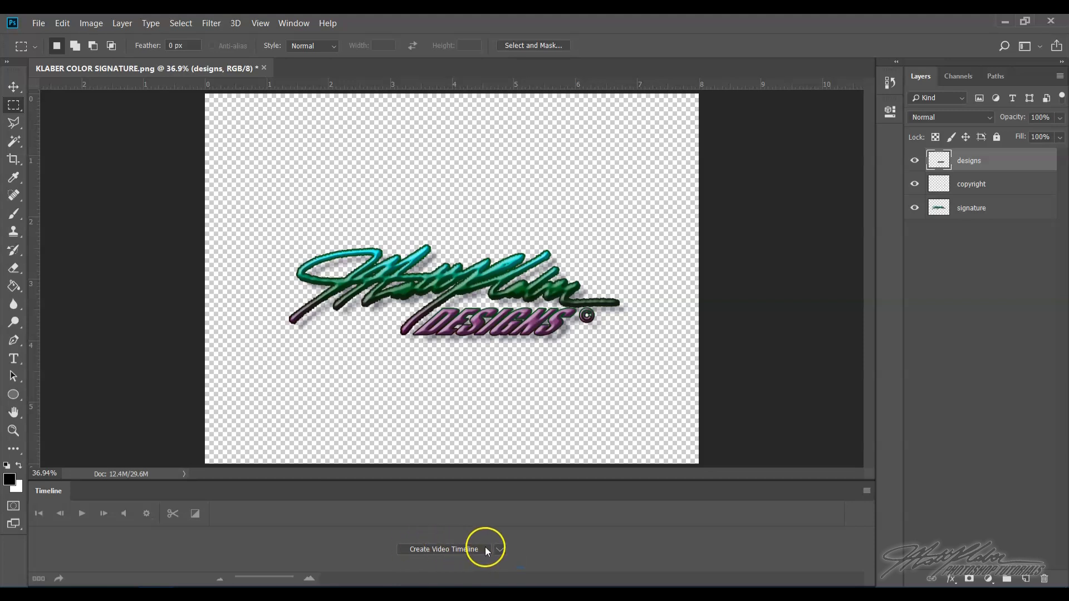
left_click(503, 550)
left_click(490, 576)
left_click(443, 550)
left_click(46, 534)
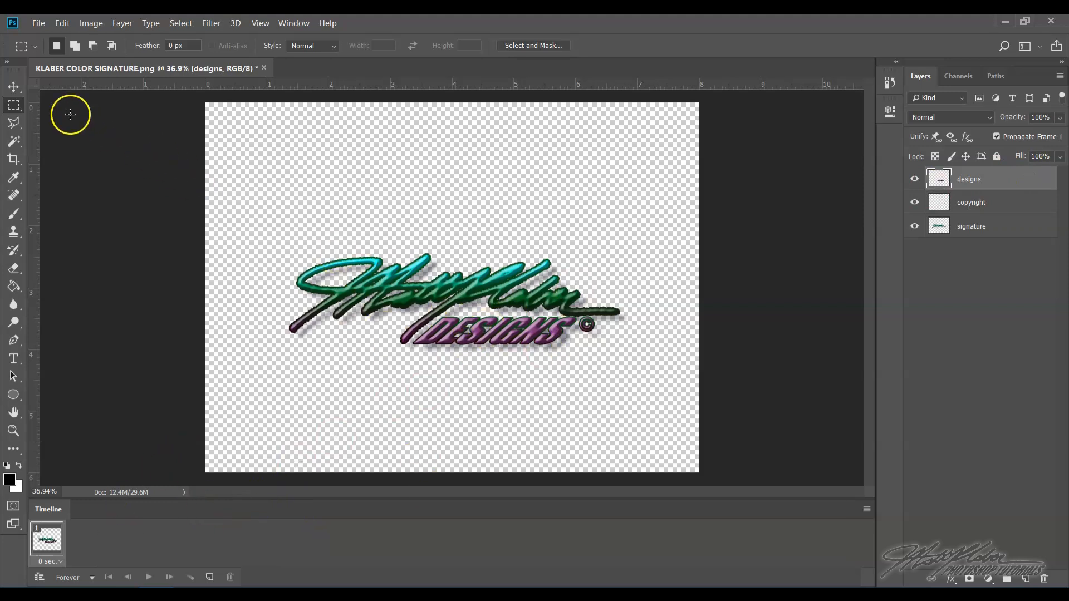
- With the Move tool, shift the signature layer to the upper-left edge of the canvas in frame 1
left_click(14, 87)
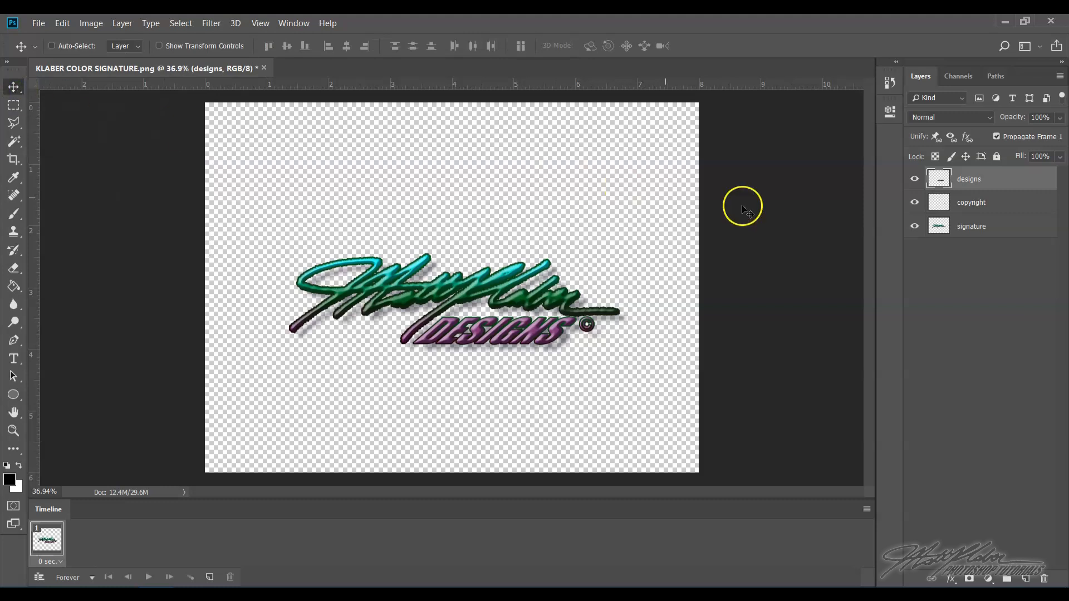
left_click(989, 228)
mouse_move(550, 310)
left_mouse_down()
mouse_move(390, 187)
mouse_move(280, 160)
mouse_move(208, 162)
left_mouse_up()
left_click(214, 169)
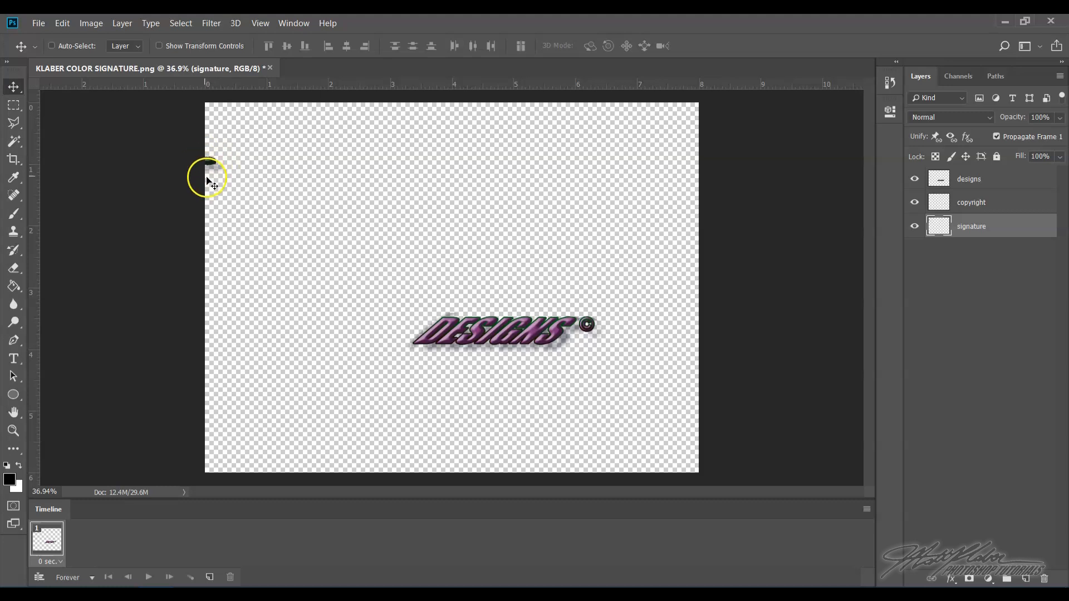
- Move the copyright symbol to the lower-right corner and the DESIGNS word to the lower-left corner
left_click(994, 204)
left_click_drag(594, 356, 700, 453)
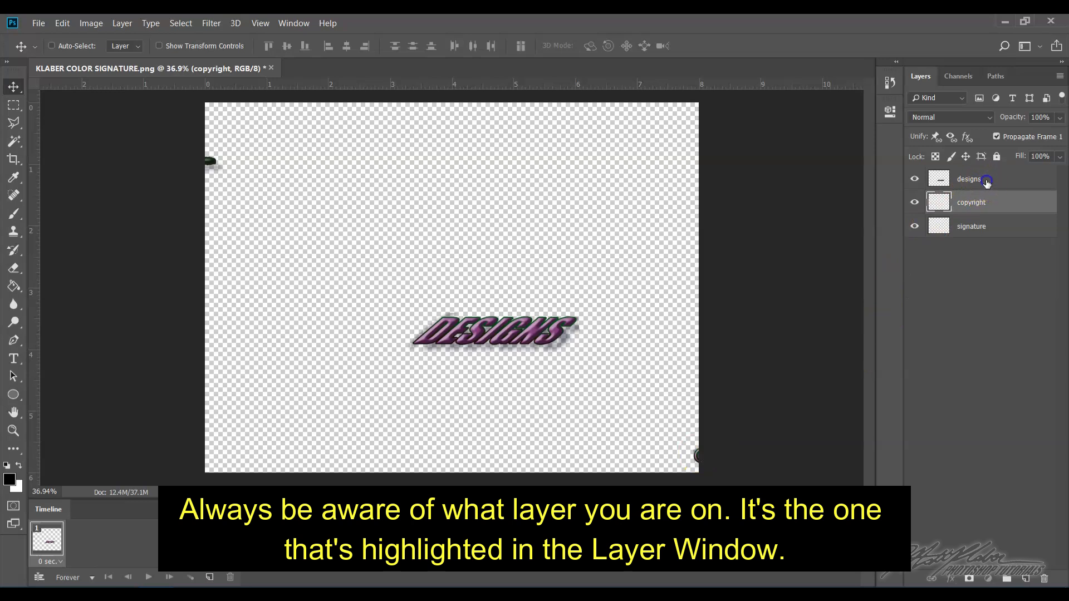
left_click(969, 179)
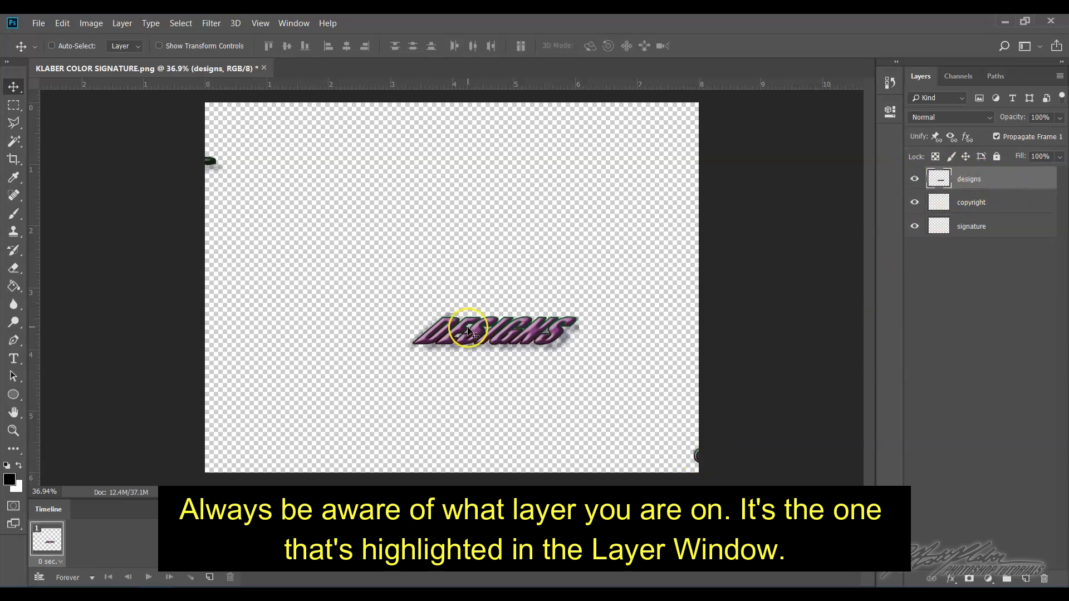
left_click_drag(459, 350, 215, 449)
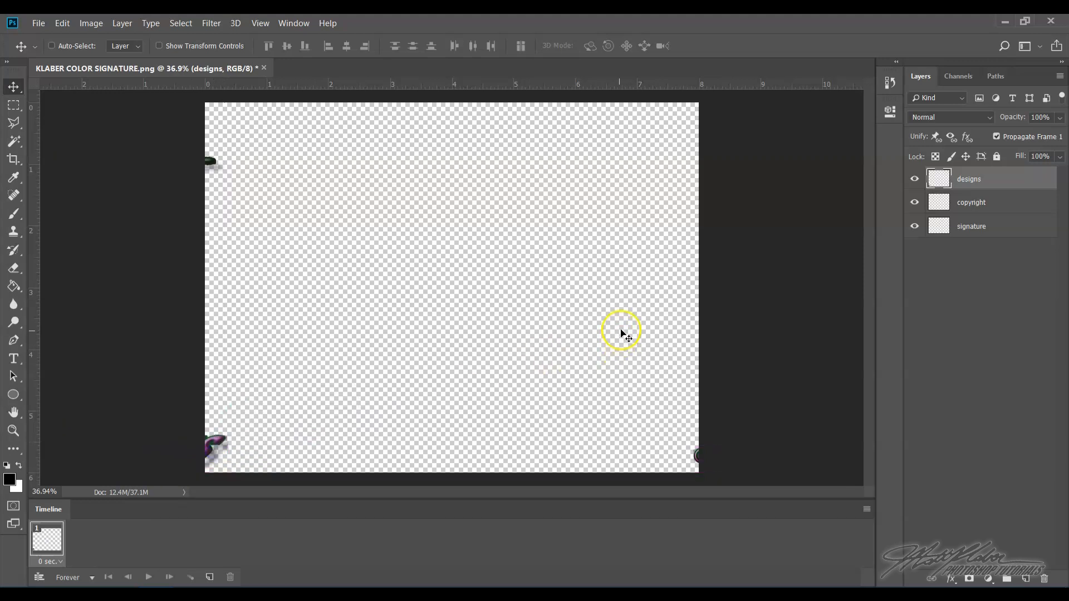
- Duplicate the current frame to add a second animation frame
left_click(209, 578)
left_click(49, 540)
left_click(86, 544)
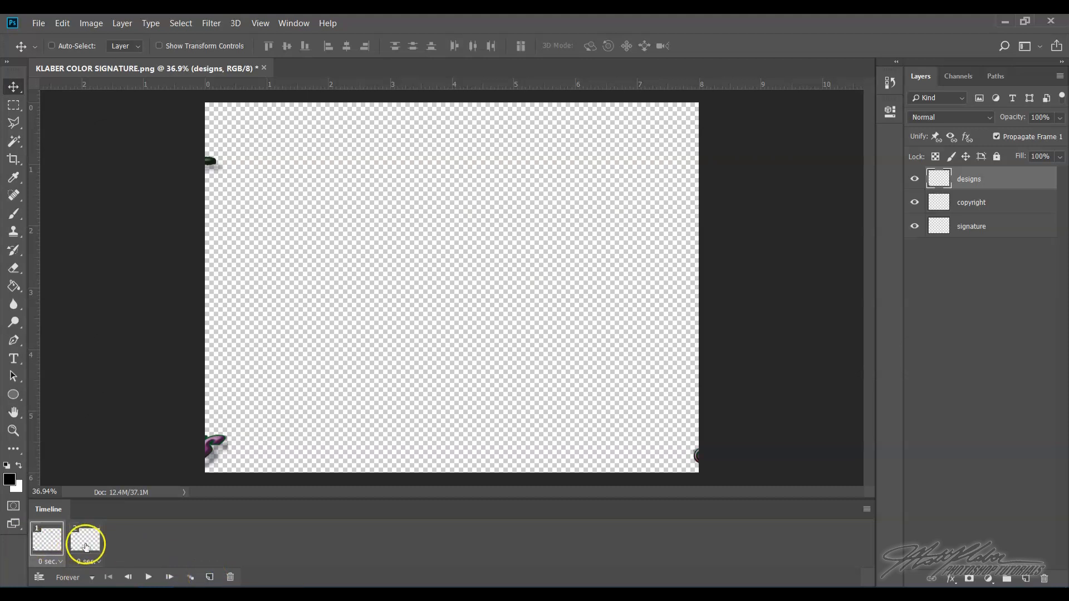
left_click(57, 547)
left_click(89, 544)
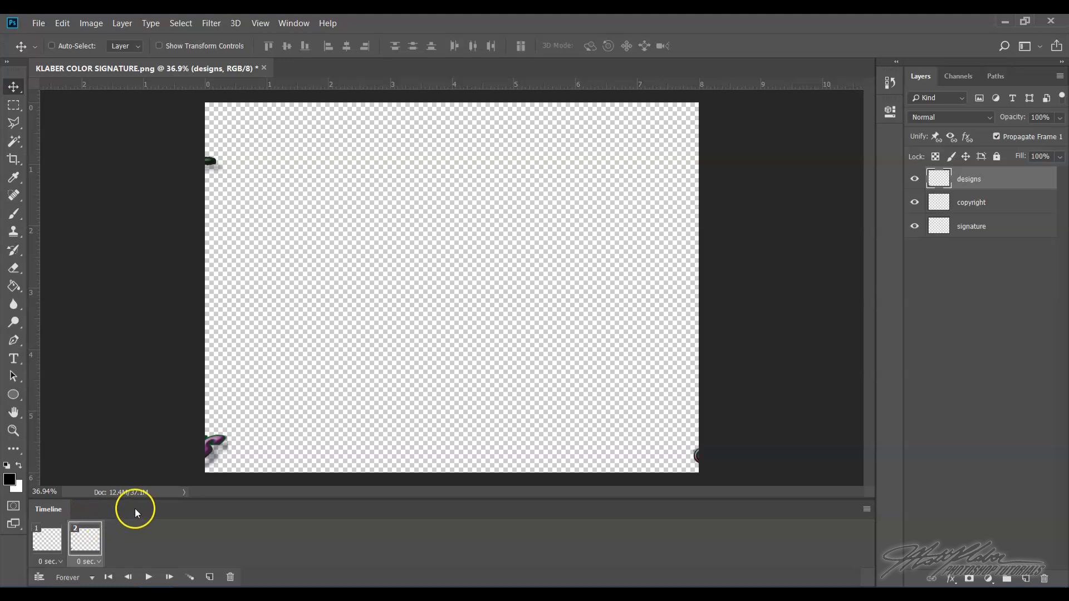
- In frame 2, move the signature back to the centre of the canvas
left_click(1018, 233)
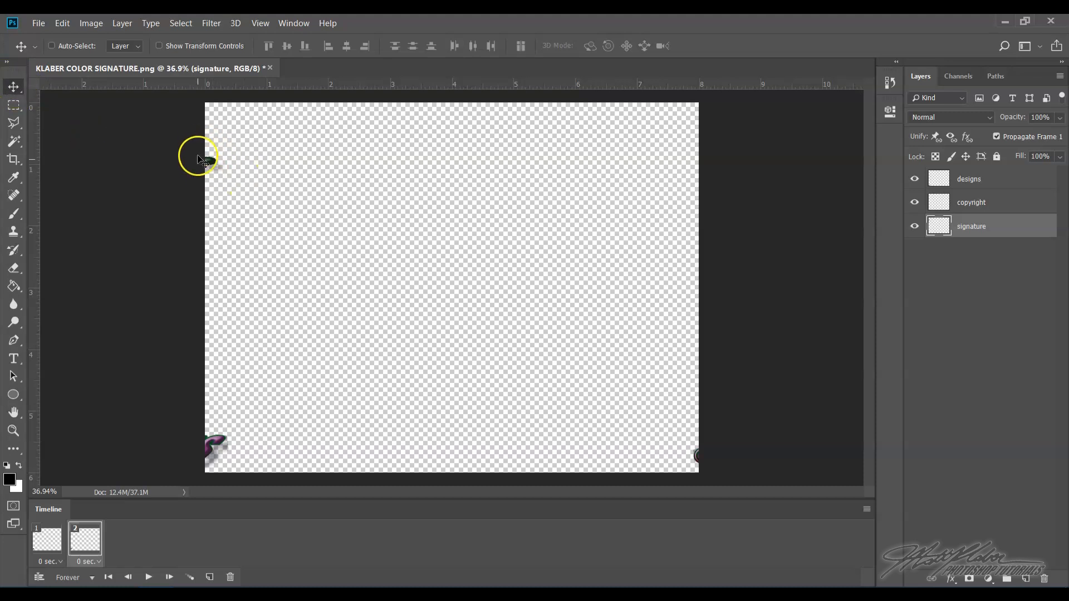
left_click_drag(207, 162, 612, 301)
left_click_drag(510, 275, 513, 277)
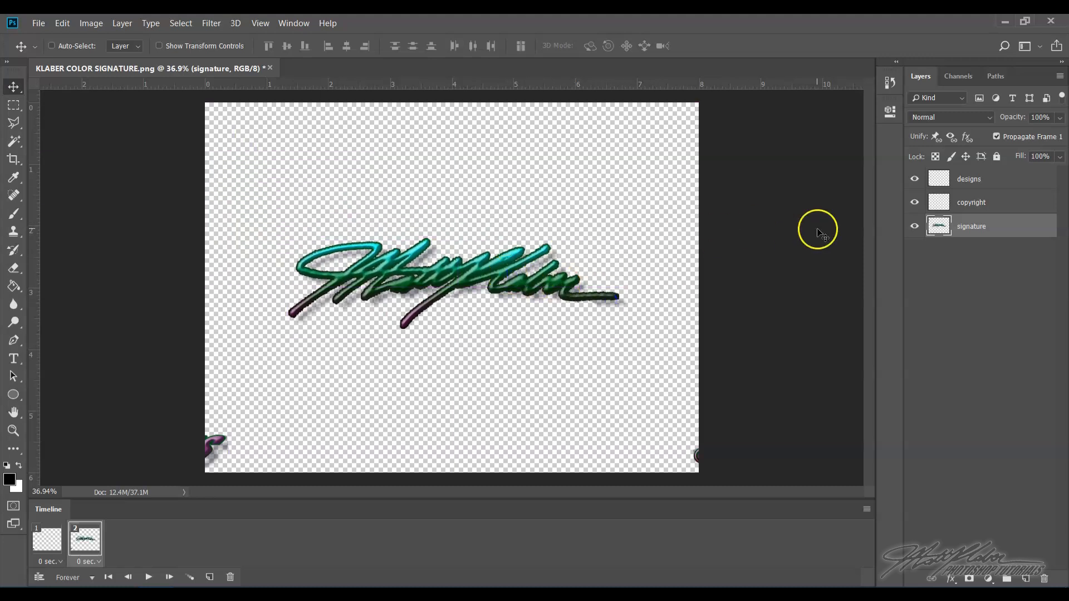
- Move the copyright symbol and the DESIGNS word back into place beside the signature in frame 2
left_click(990, 205)
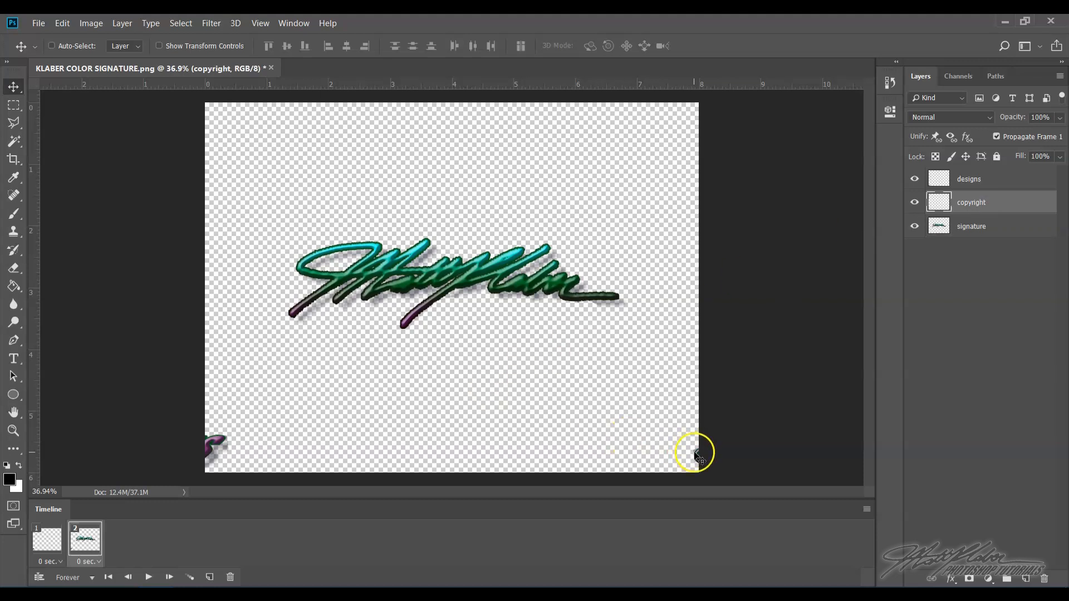
left_click_drag(690, 451, 654, 429)
left_click_drag(569, 355, 584, 309)
left_click(987, 181)
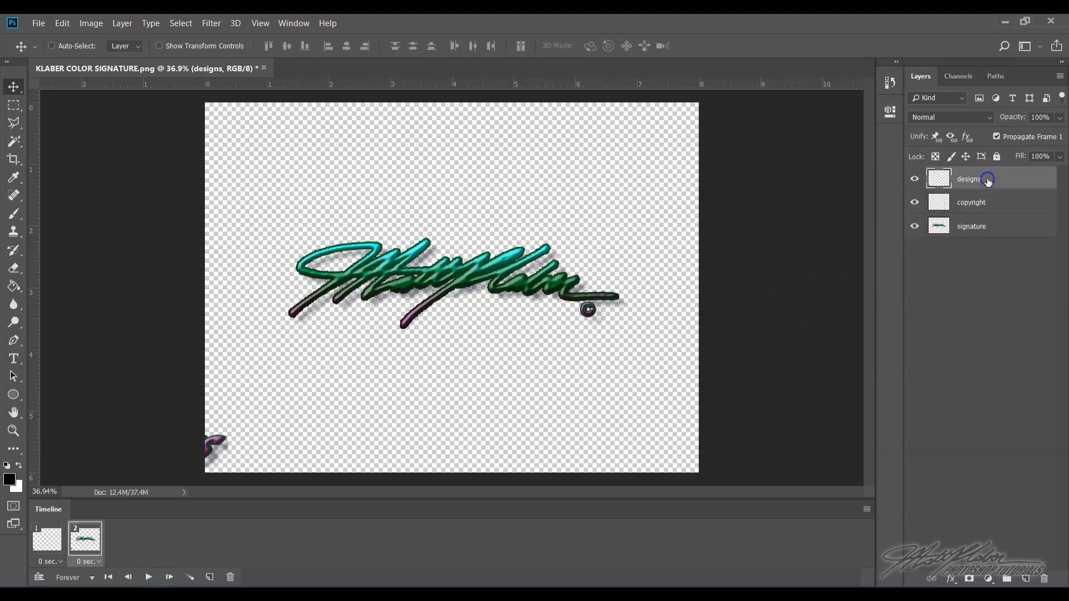
mouse_move(208, 451)
left_mouse_down()
mouse_move(566, 316)
mouse_move(538, 326)
mouse_move(556, 326)
left_mouse_up()
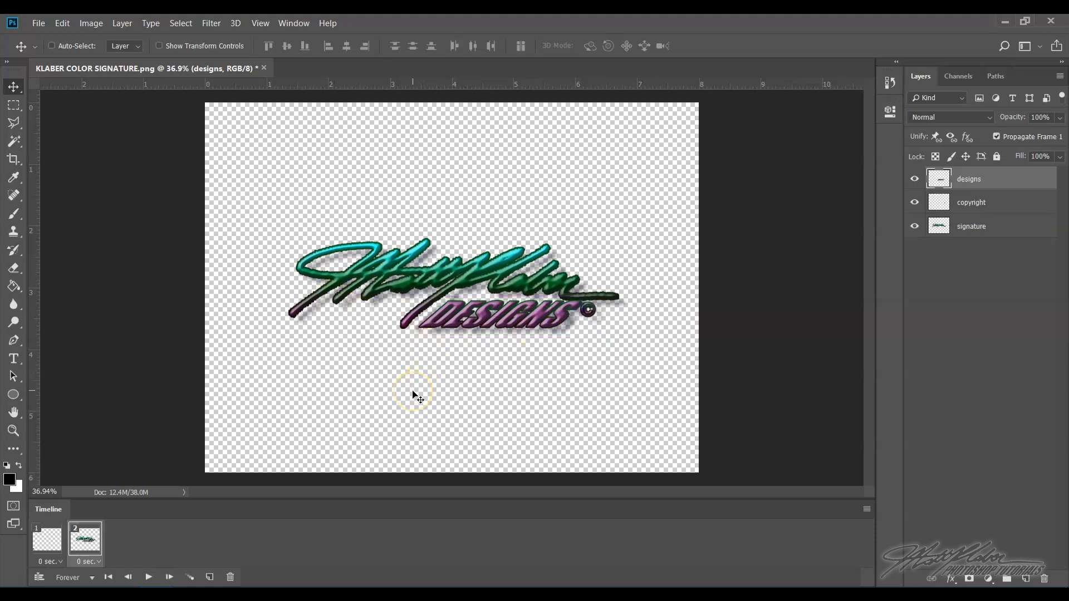
- Tween frame 2 with the previous frame, adding 10 frames
left_click(37, 541)
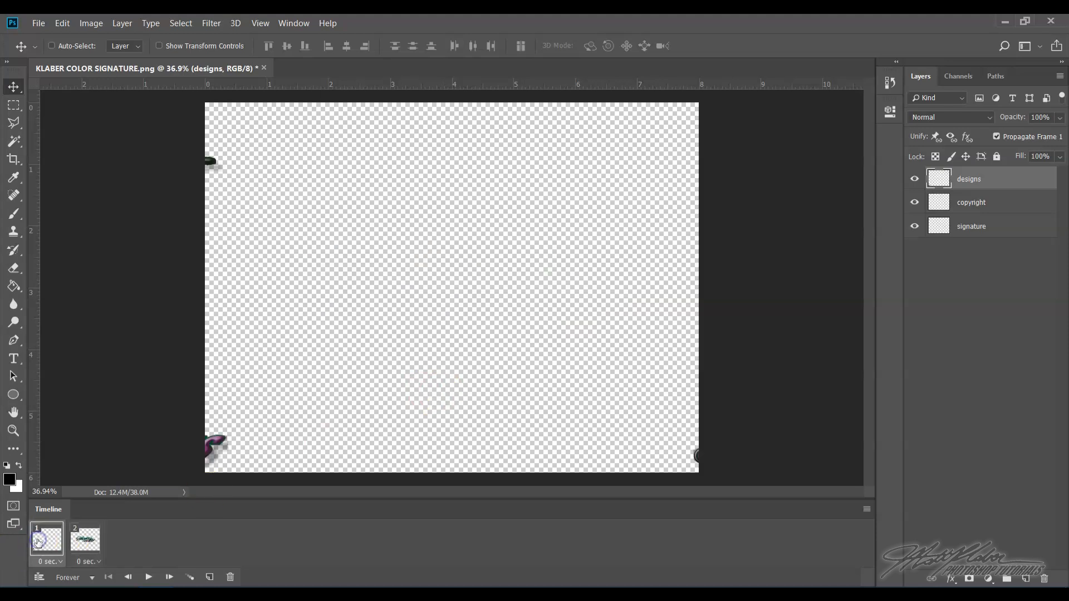
left_click(76, 541)
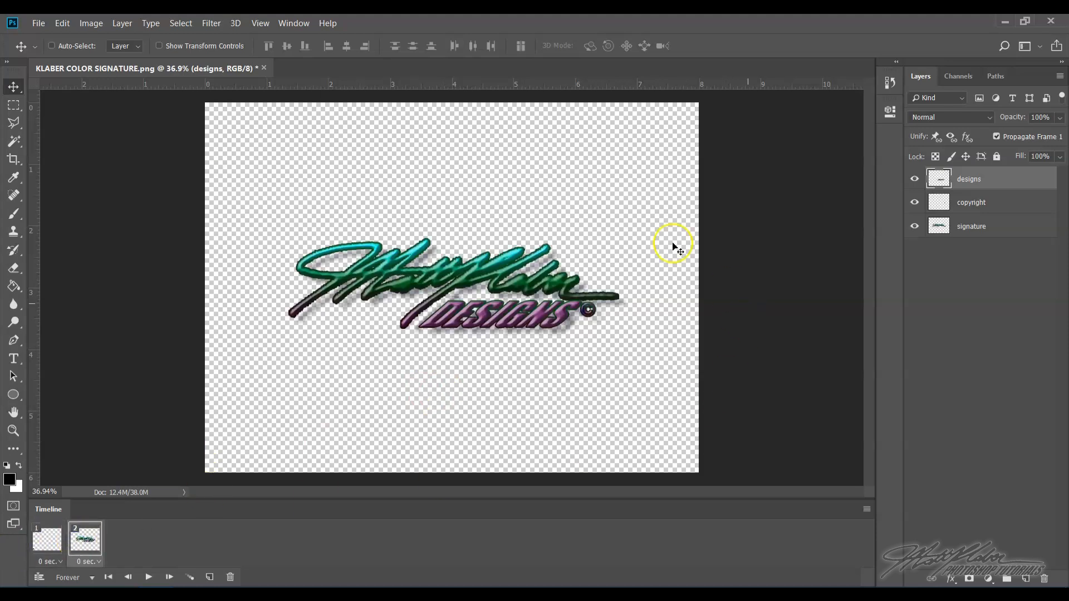
left_click(190, 578)
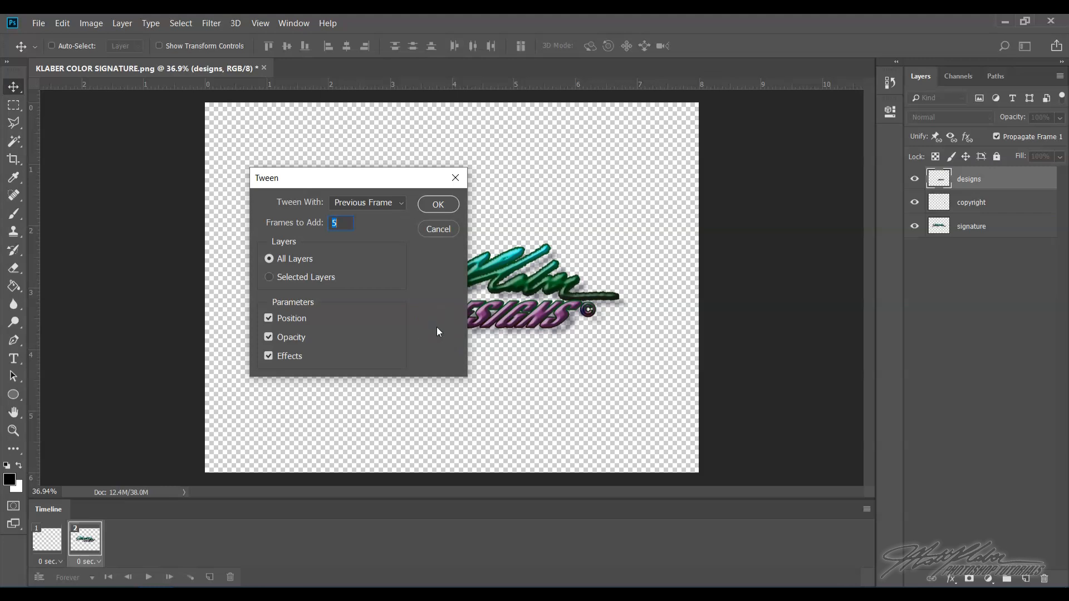
type("10")
left_click(438, 203)
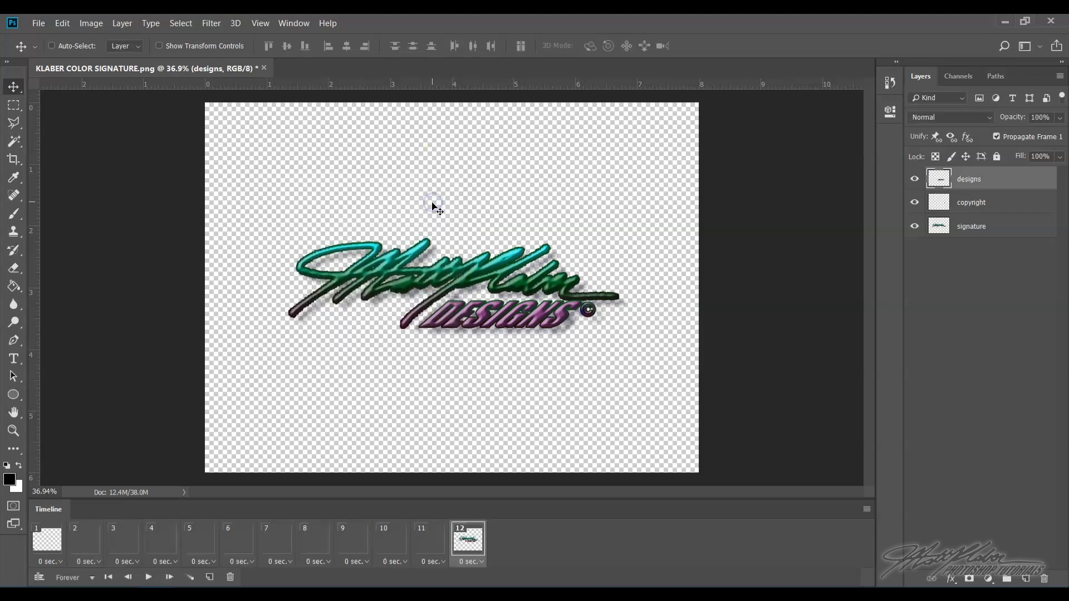
- Preview the animation and duplicate the last frame to add one more frame at the end
left_click(148, 577)
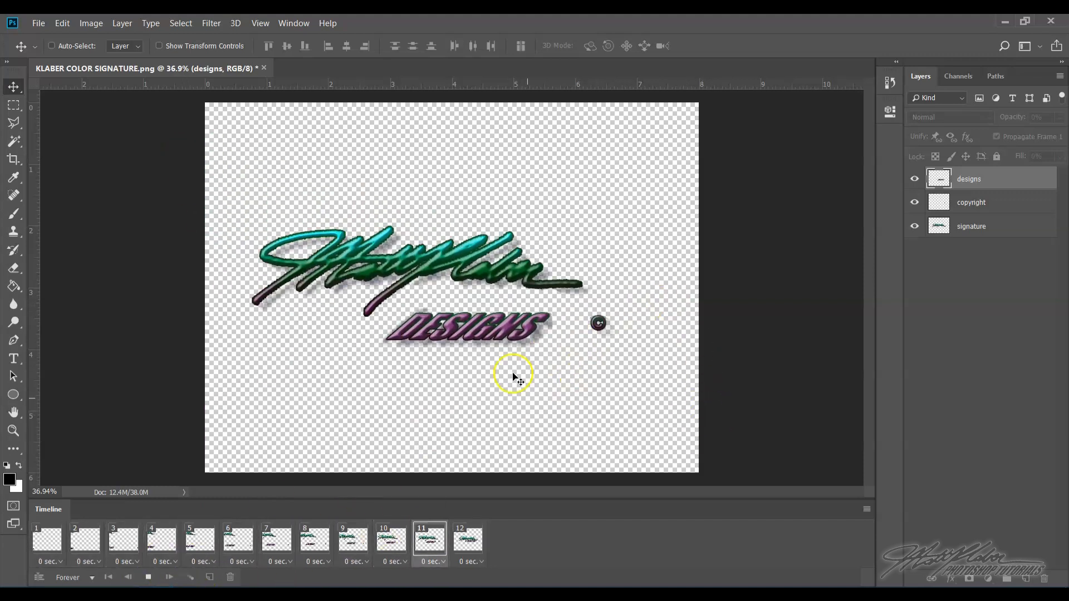
left_click(148, 579)
left_click(473, 543)
left_click(480, 537)
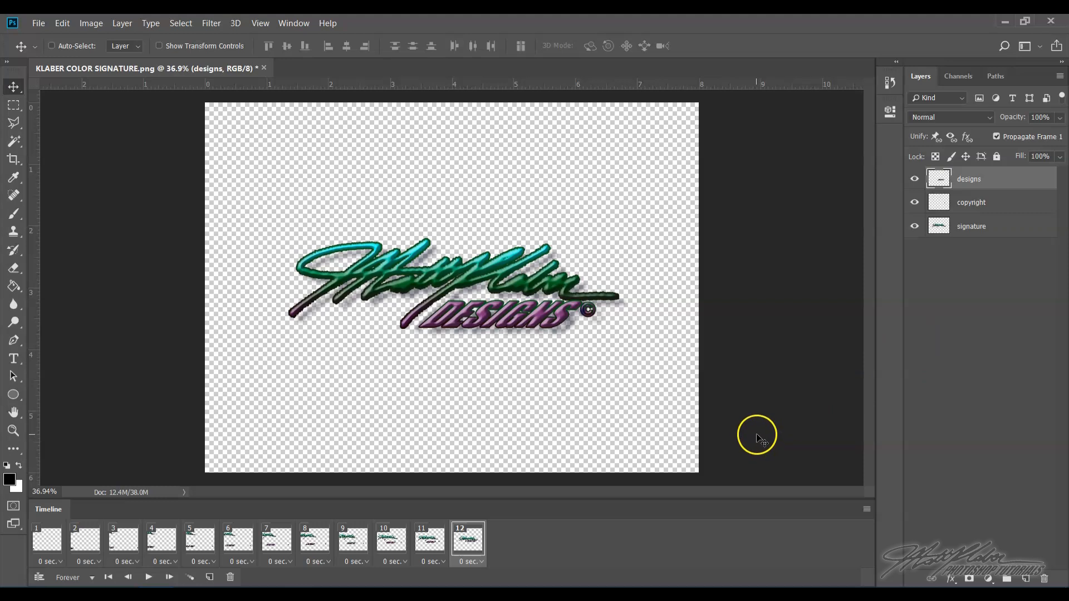
left_click(210, 577)
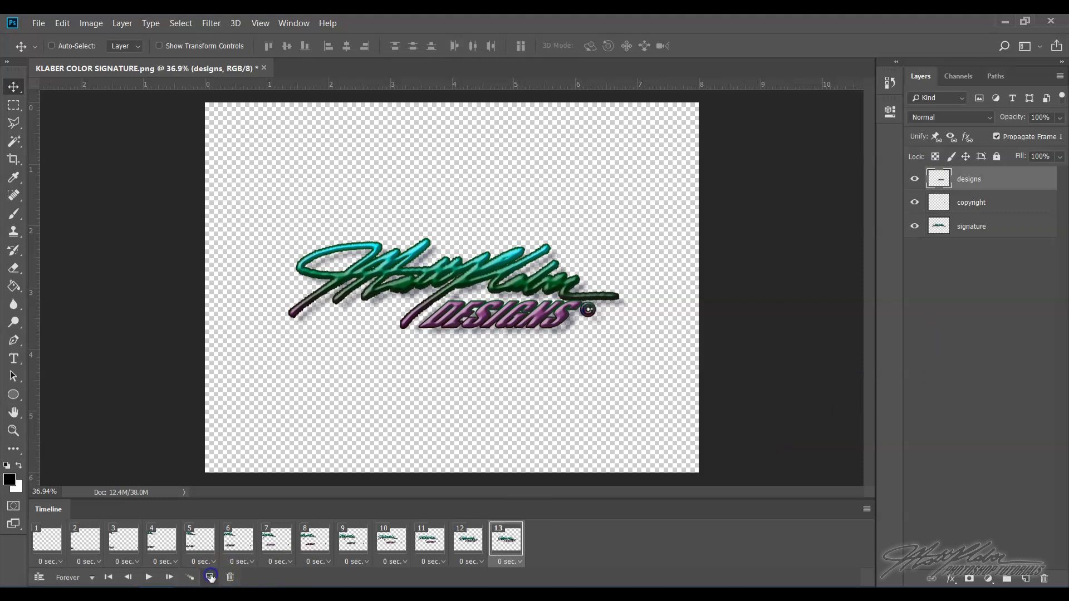
- Open the layer style settings for the signature layer in frame 13 and enable Gradient Overlay
left_click(1001, 228)
left_click(1006, 228)
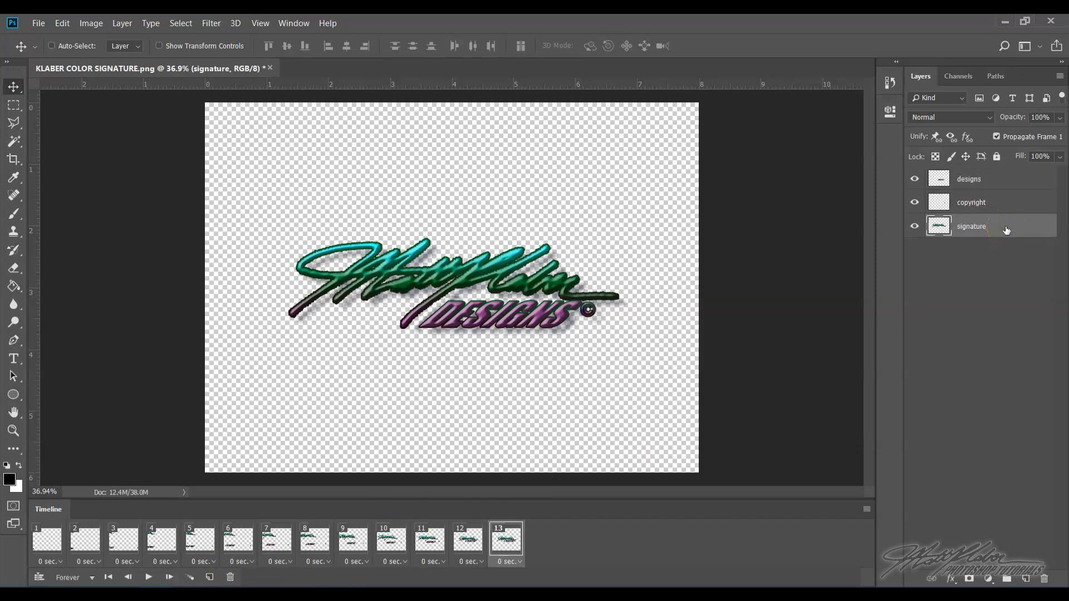
right_click(1005, 229)
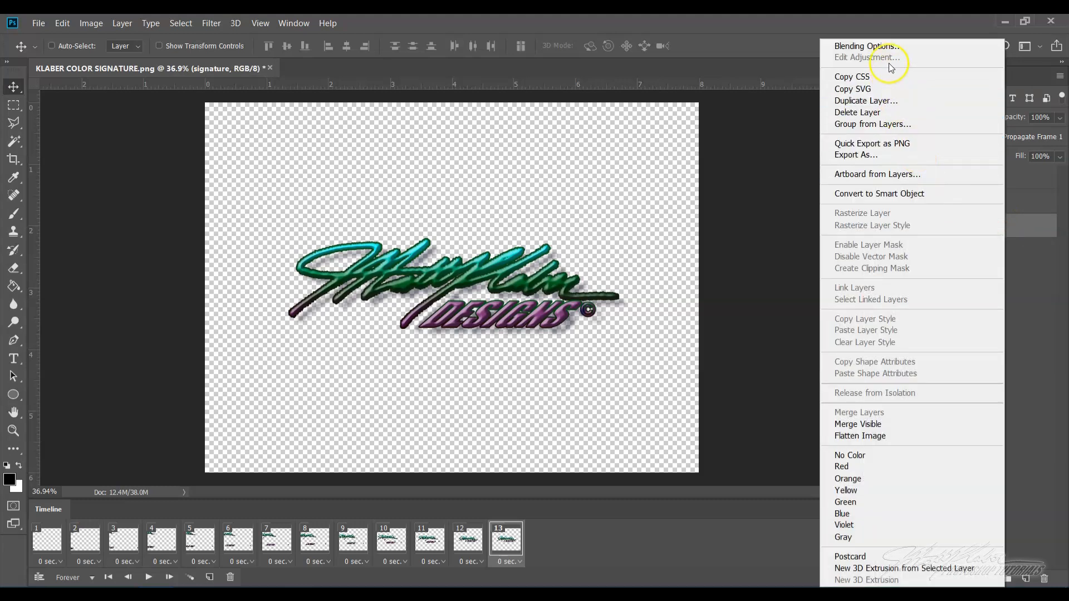
left_click(887, 48)
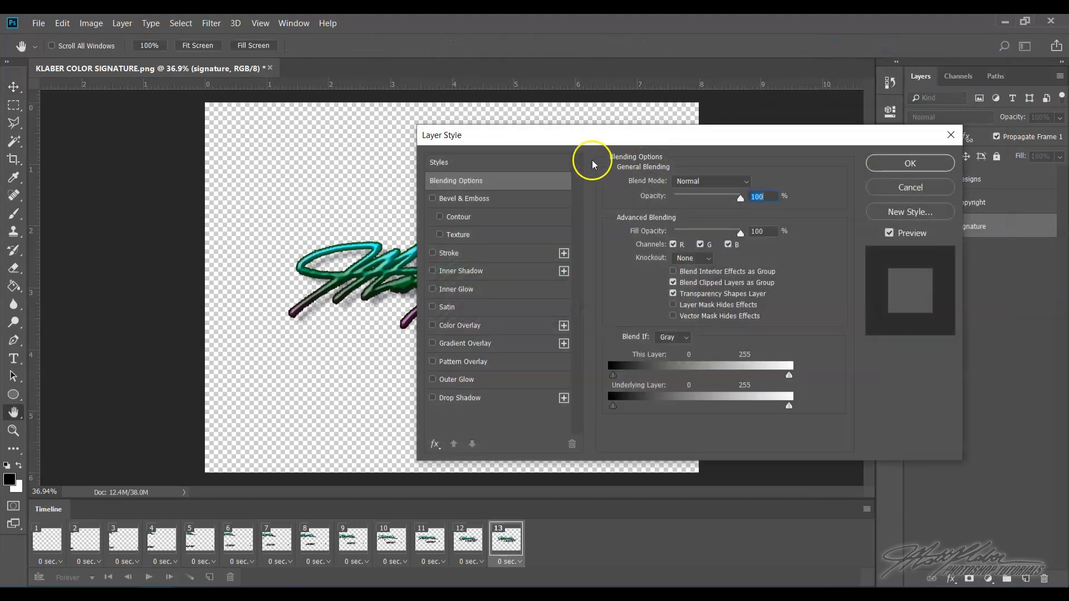
left_click_drag(545, 142, 755, 105)
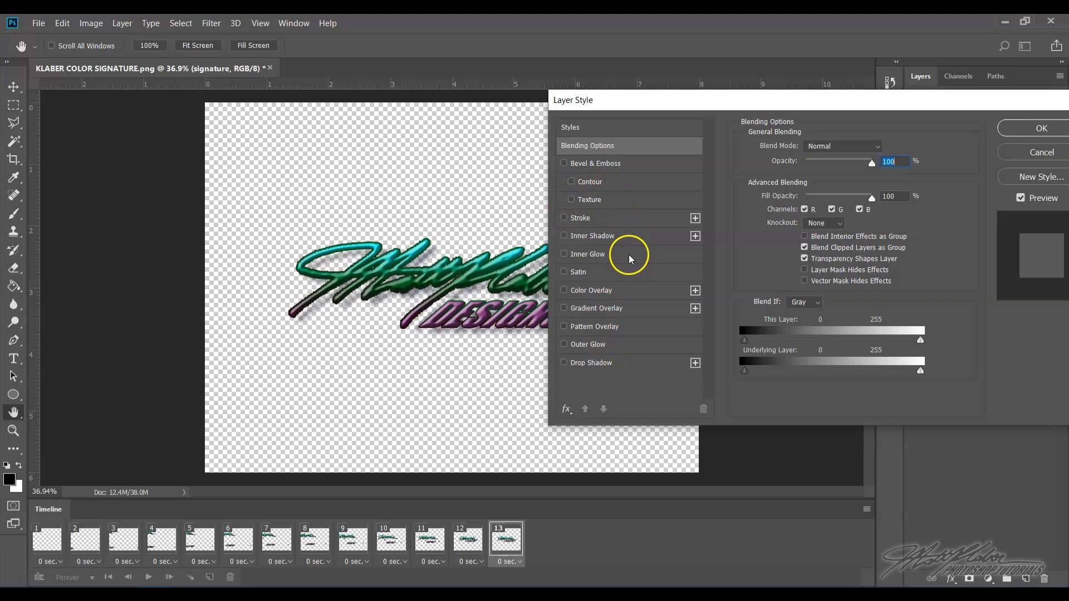
left_click(636, 311)
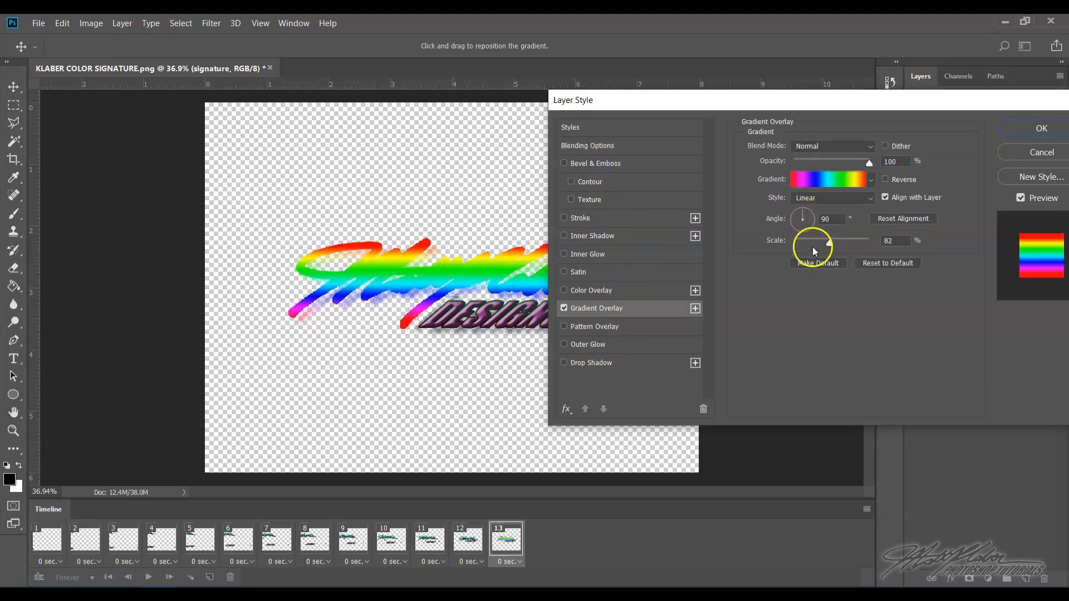
- Open the gradient editor and choose the Blue, Red, Yellow preset gradient
left_click(828, 180)
left_click(682, 154)
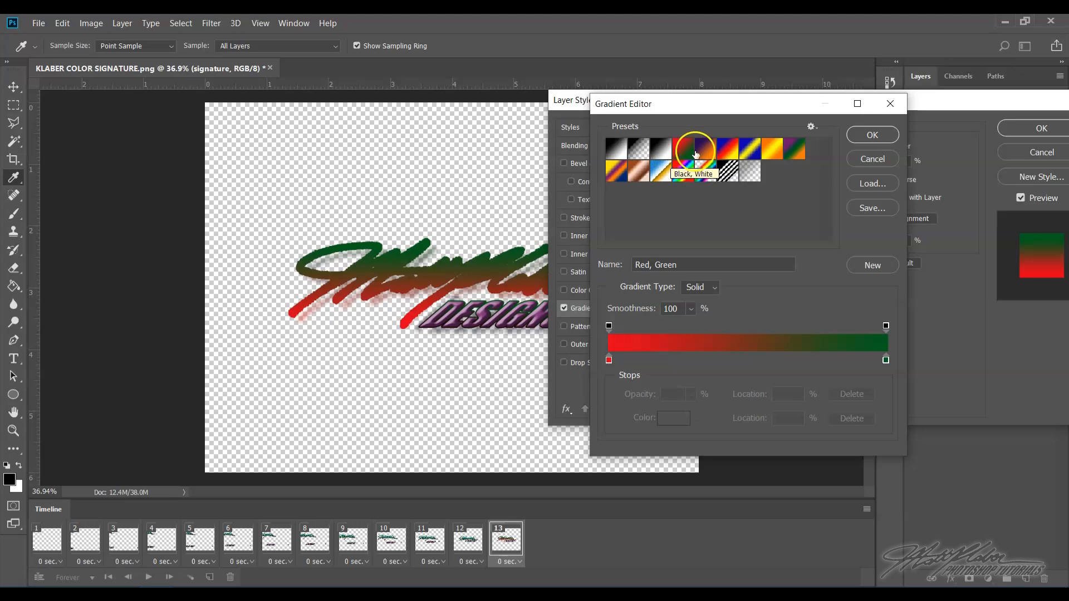
left_click(725, 151)
left_click(682, 150)
left_click(668, 151)
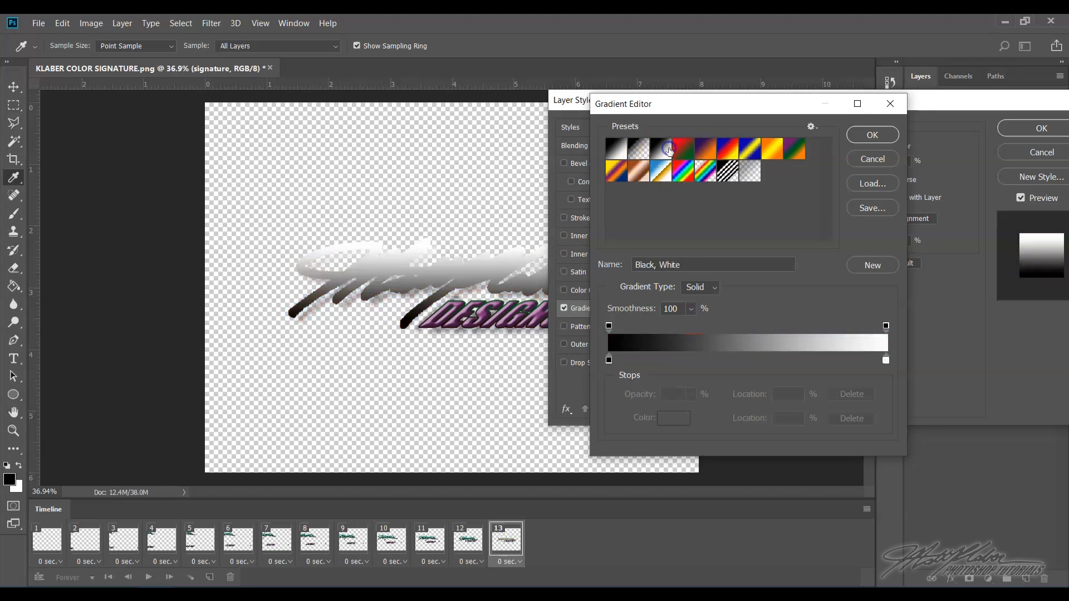
left_click(726, 152)
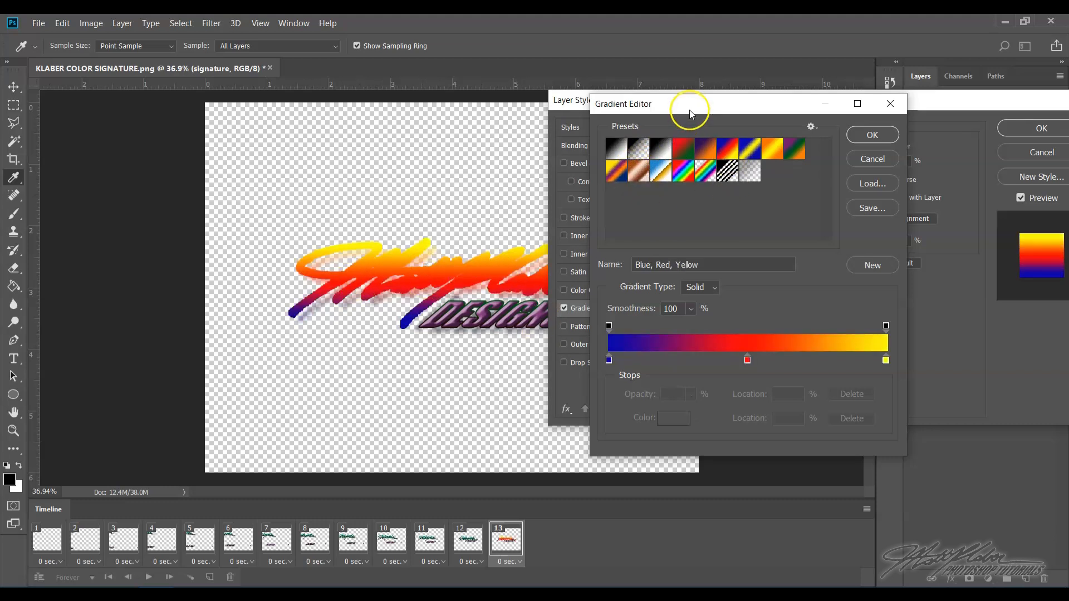
left_click_drag(690, 109, 717, 105)
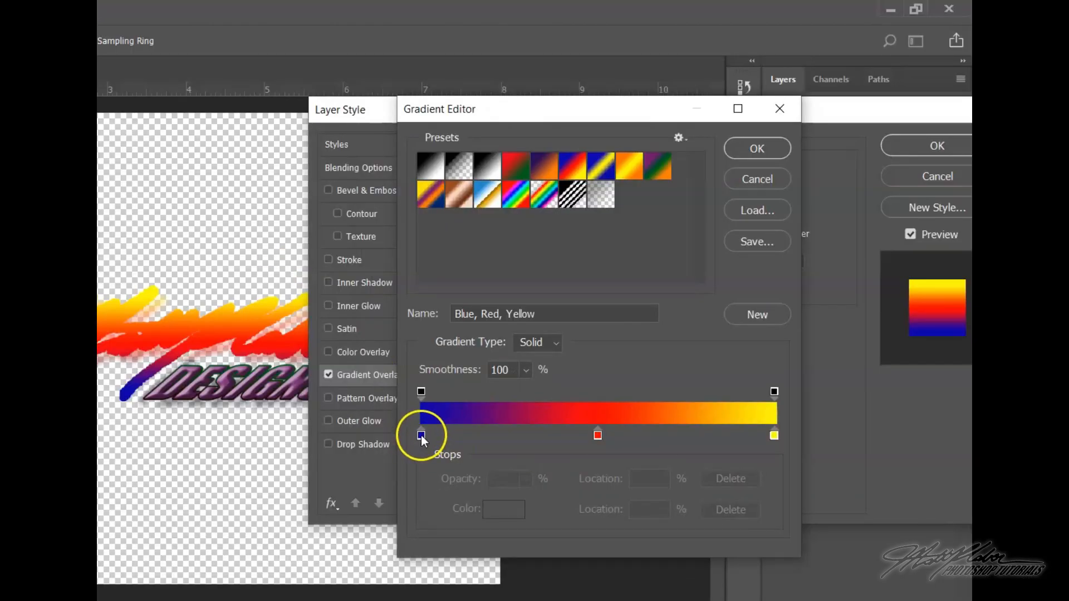
- Set the gradient's first colour stop to black (000000)
left_click(421, 435)
double_click(421, 435)
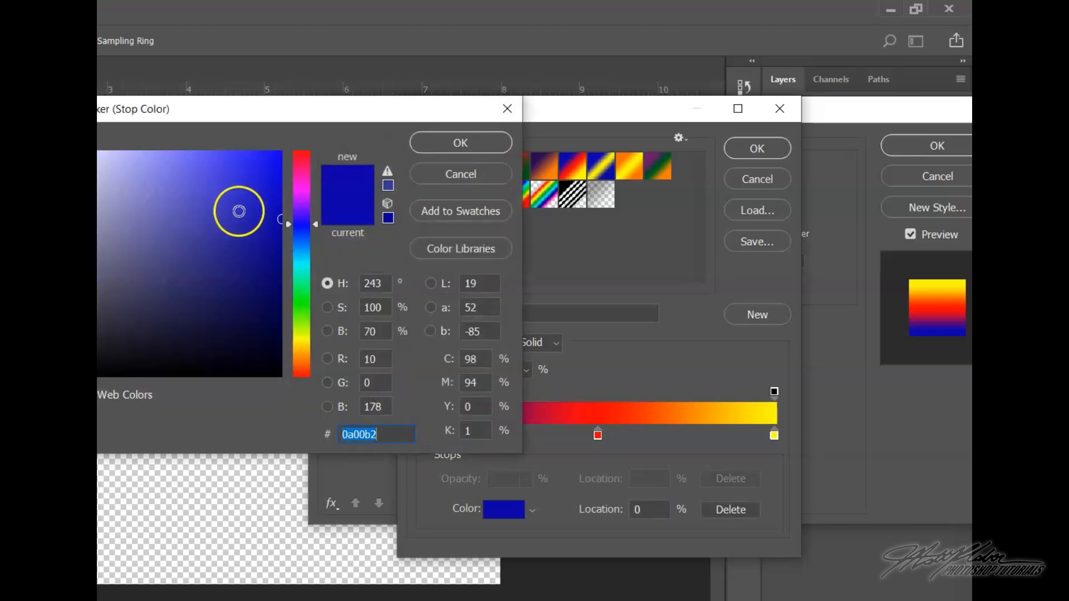
left_click(275, 365)
left_click_drag(275, 365, 289, 393)
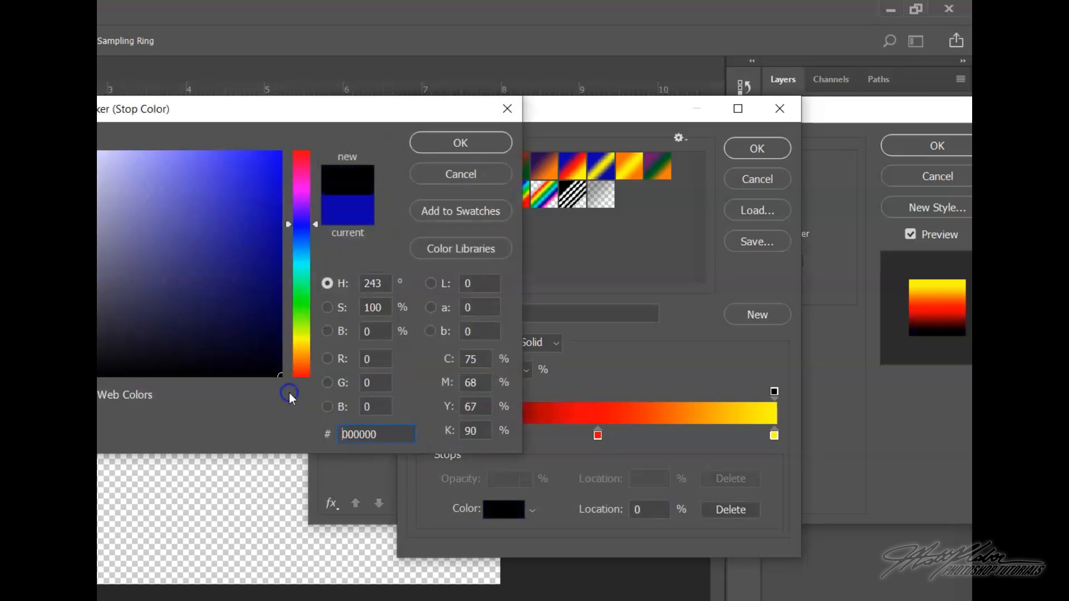
left_click(467, 150)
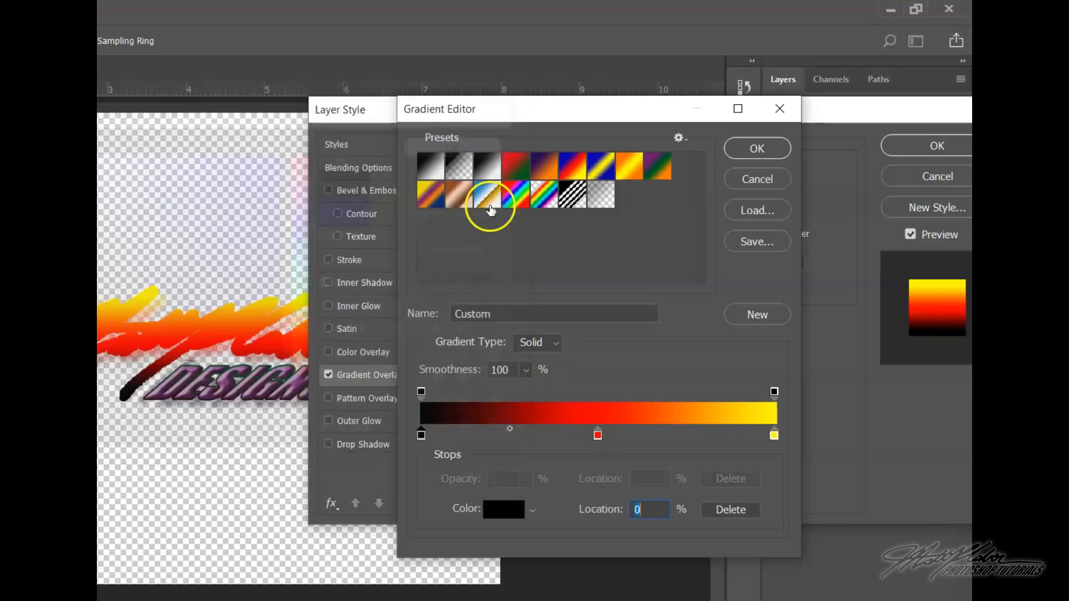
- Set the gradient's middle colour stop to dark blue 000790
double_click(598, 436)
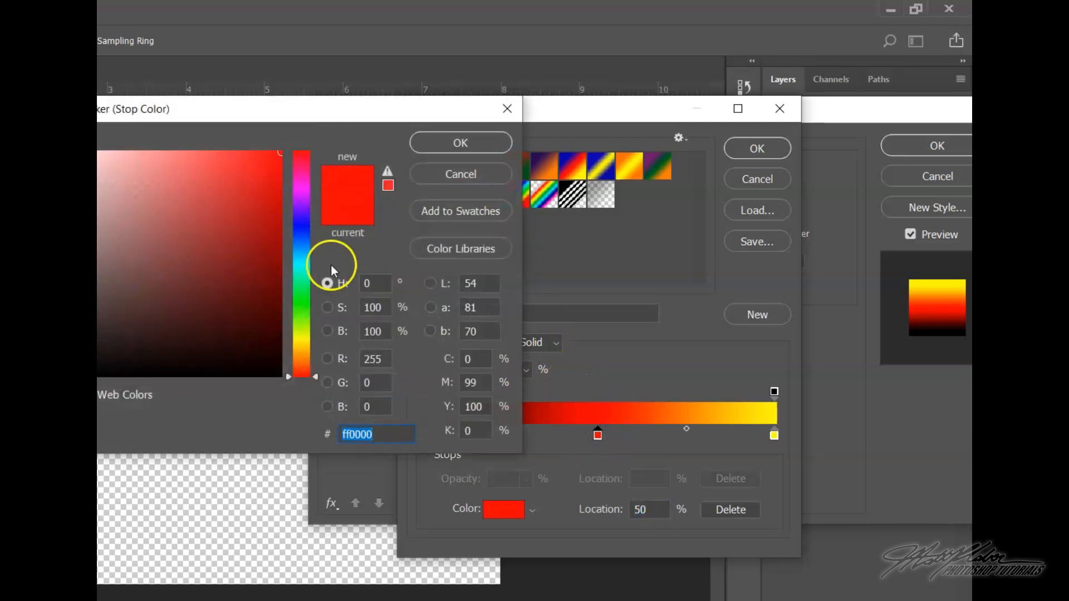
left_click(306, 227)
left_click_drag(281, 239, 285, 245)
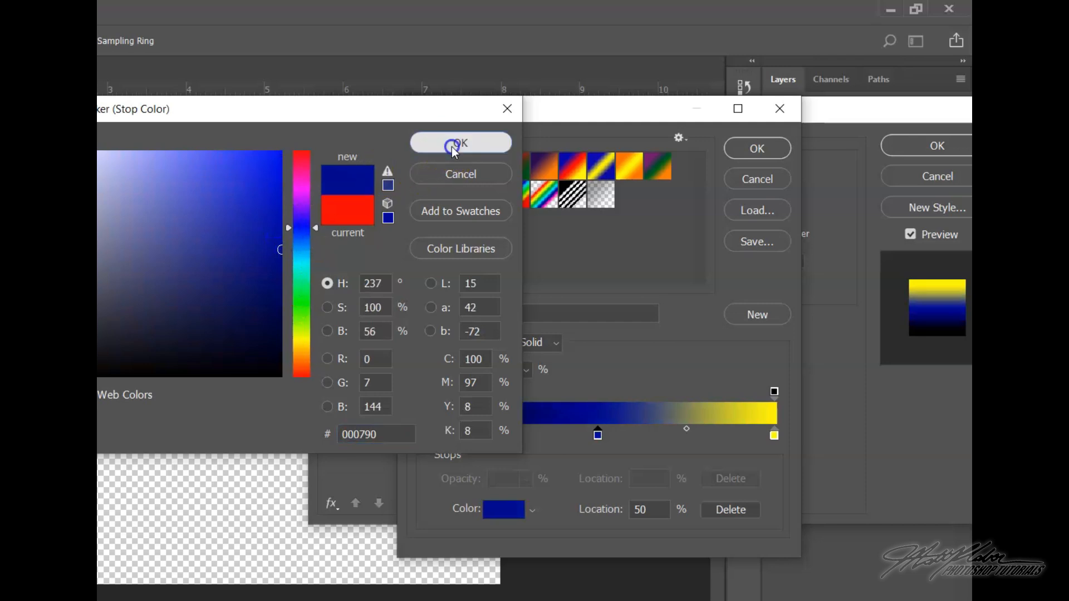
left_click(454, 144)
- Set the gradient's last colour stop to light blue 3992ff and confirm the gradient
left_click(774, 436)
double_click(773, 437)
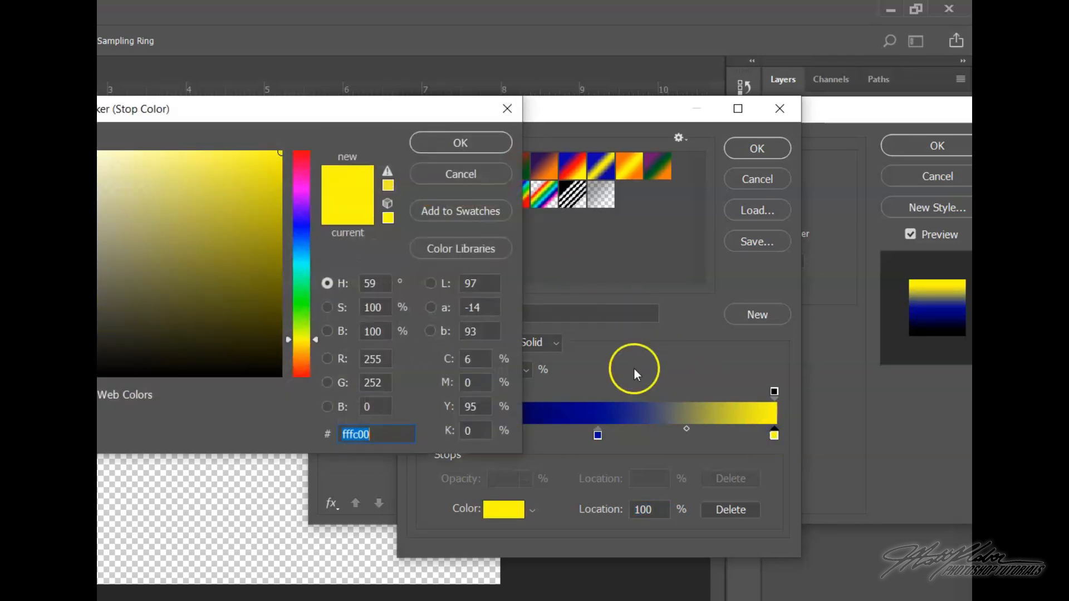
left_click(306, 243)
left_click_drag(239, 167, 232, 151)
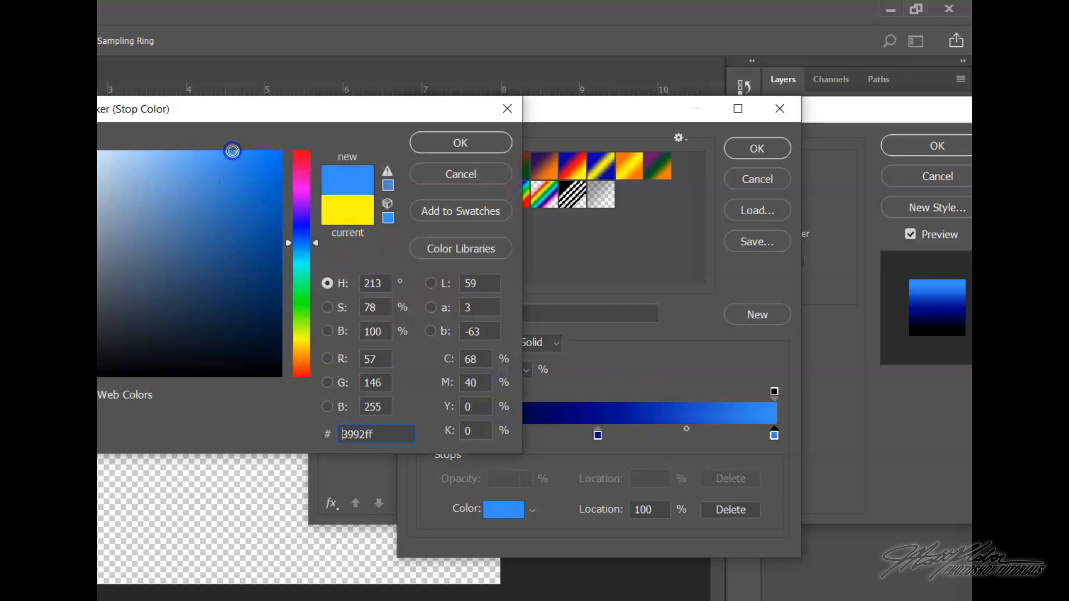
left_click(421, 143)
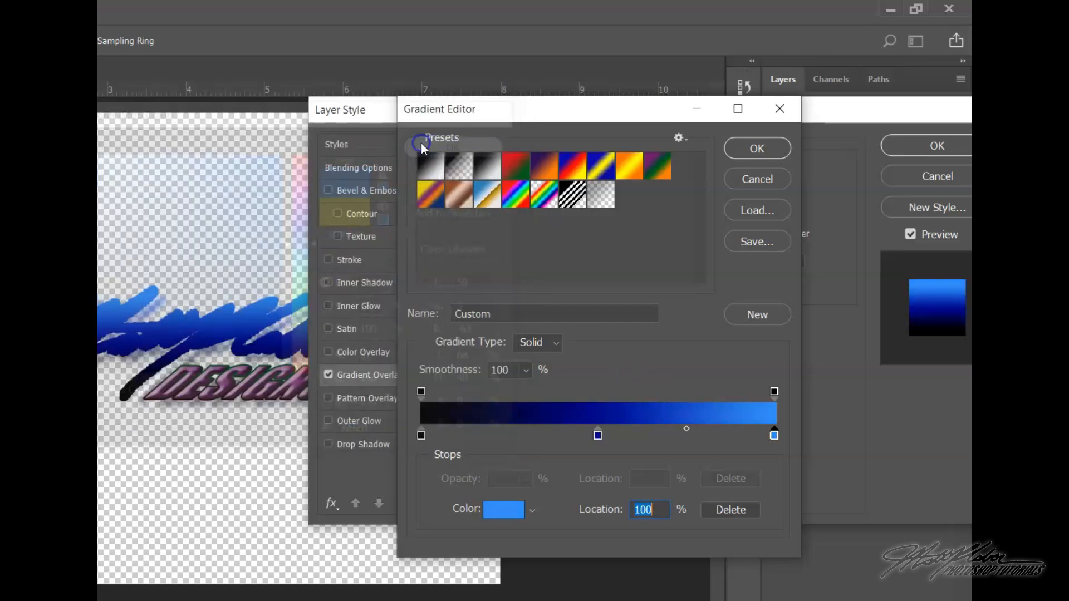
left_click(757, 153)
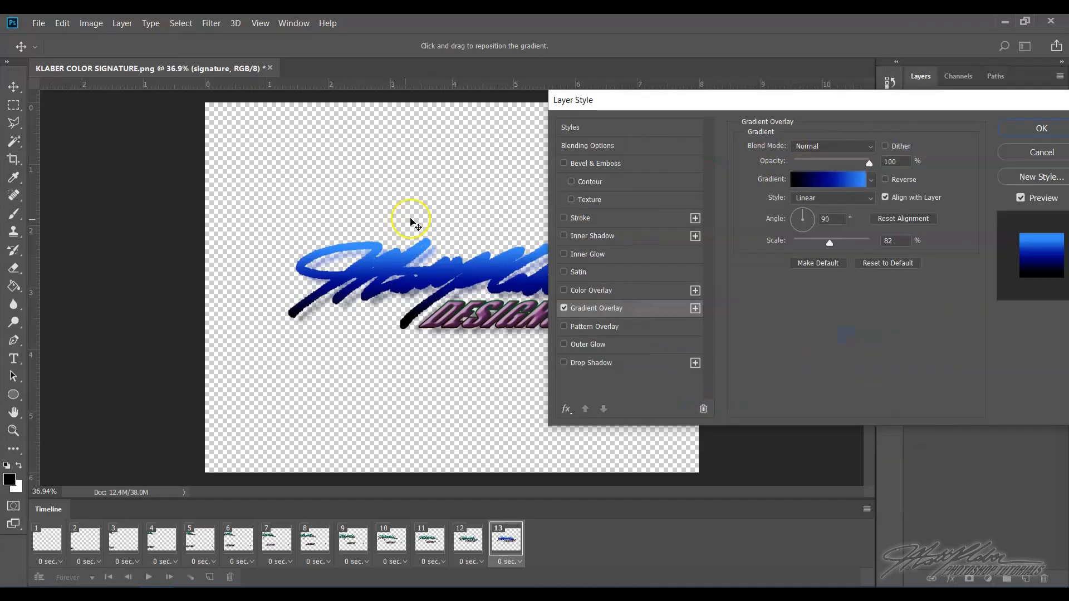
- Enable Bevel & Emboss with depth 677% and size 18 px, then apply the layer style
left_click(580, 165)
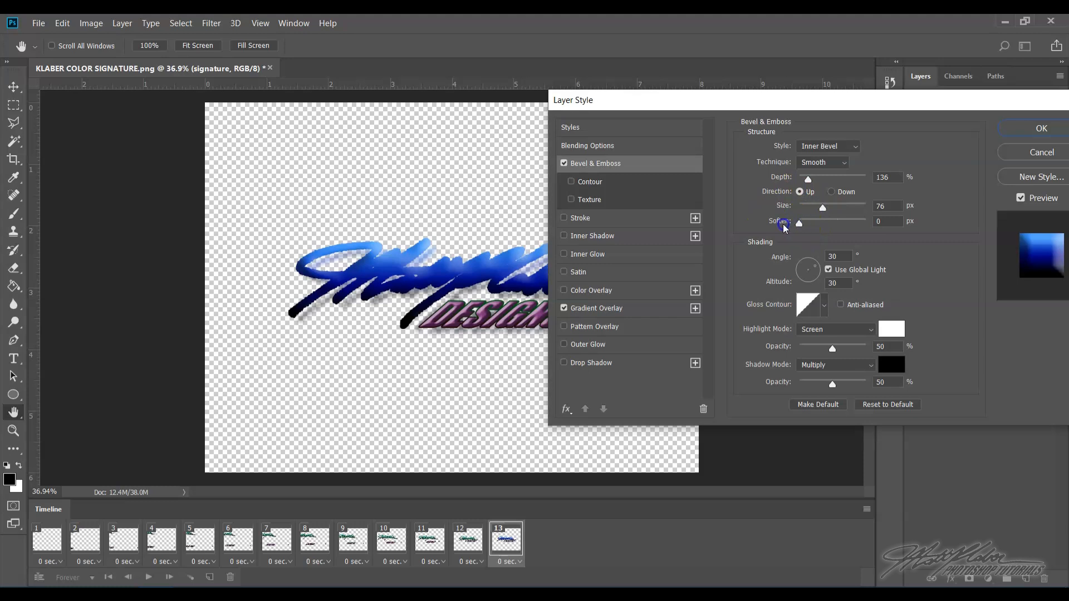
left_click_drag(823, 208, 844, 180)
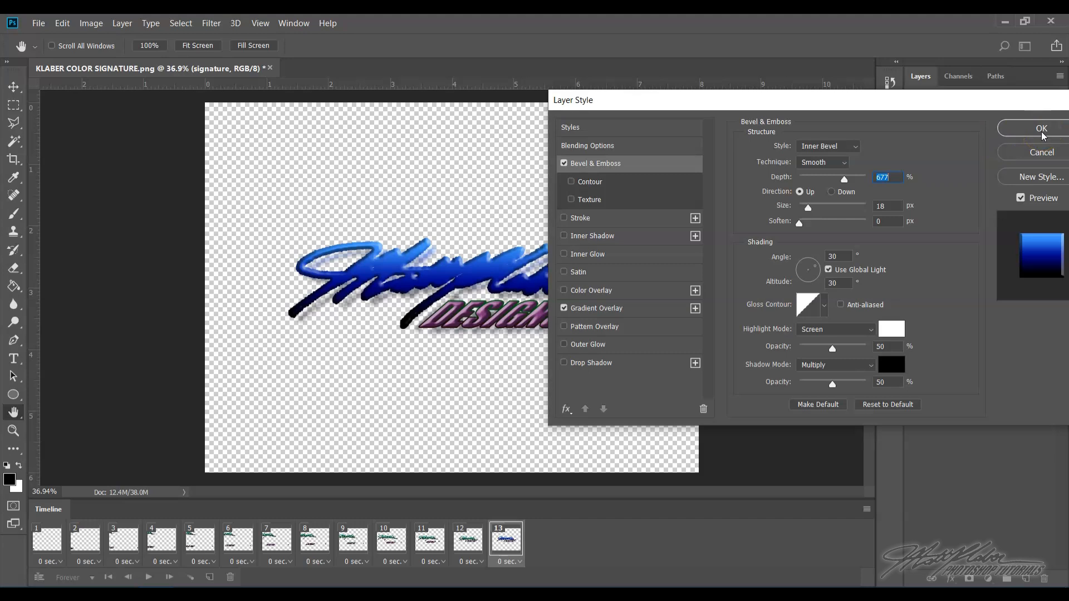
left_click_drag(778, 104, 546, 106)
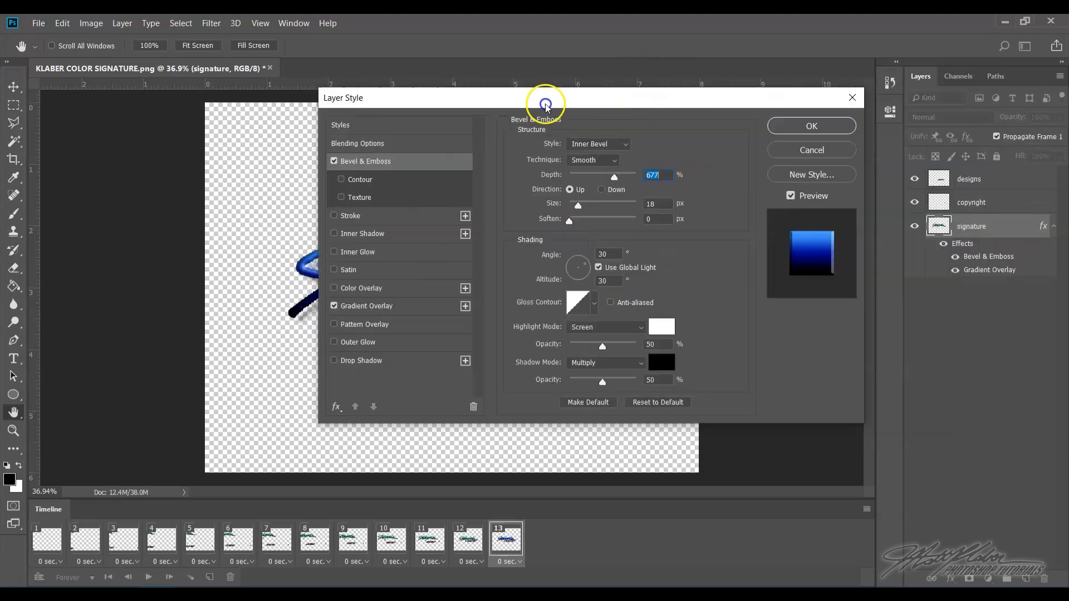
left_click(812, 126)
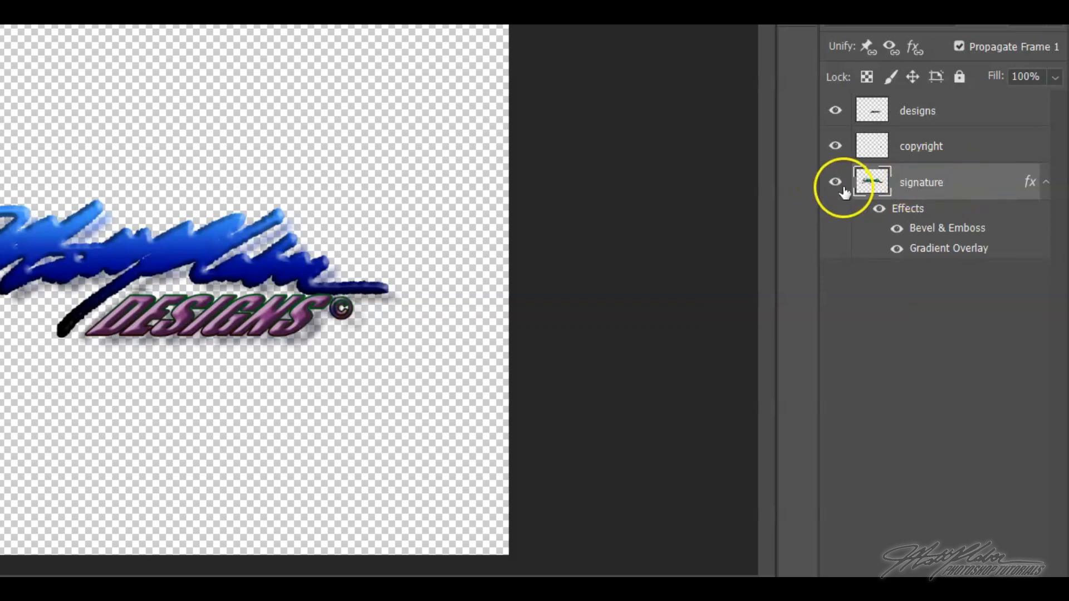
- Copy the signature layer's style and paste it onto the copyright and designs layers
right_click(979, 188)
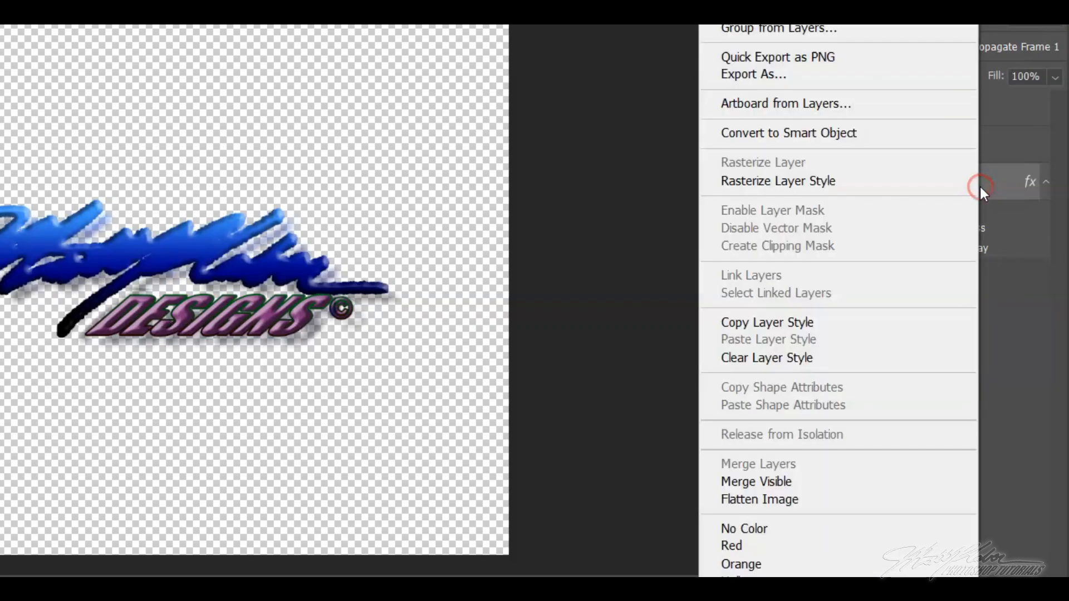
left_click(787, 325)
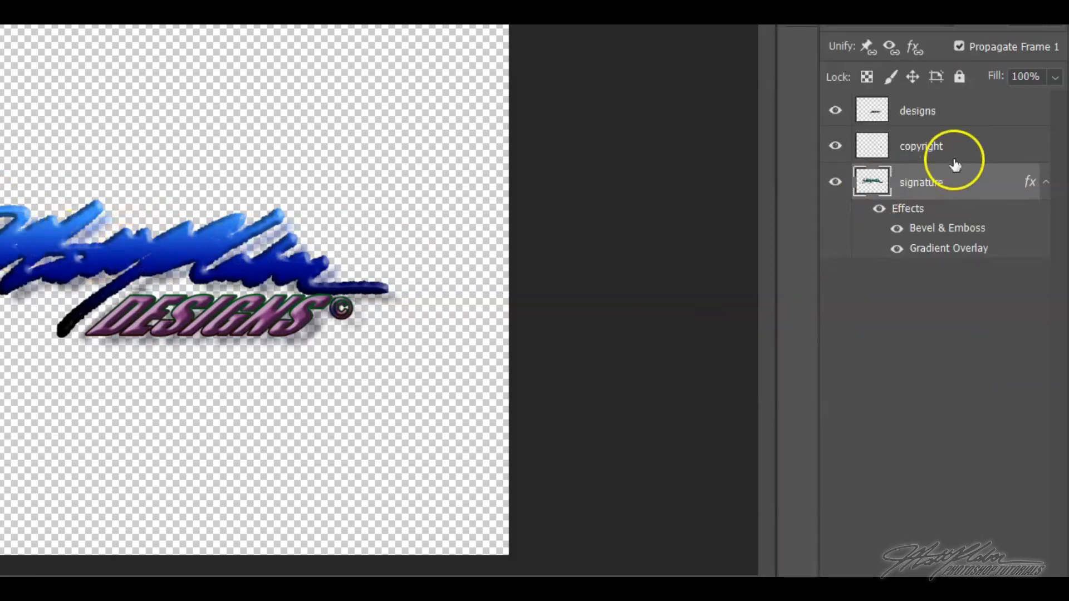
left_click(967, 144)
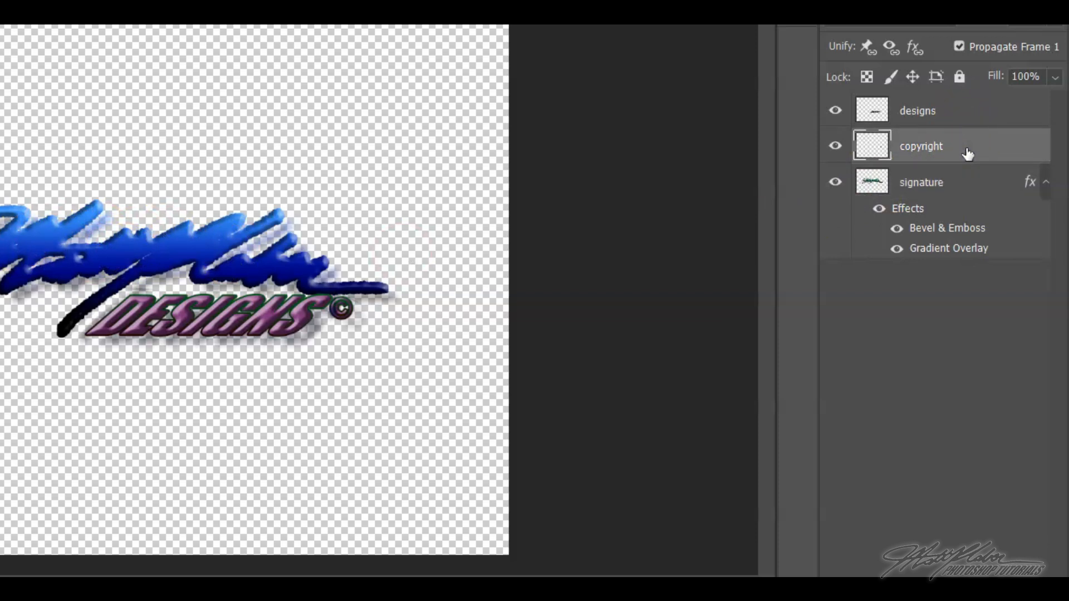
right_click(967, 151)
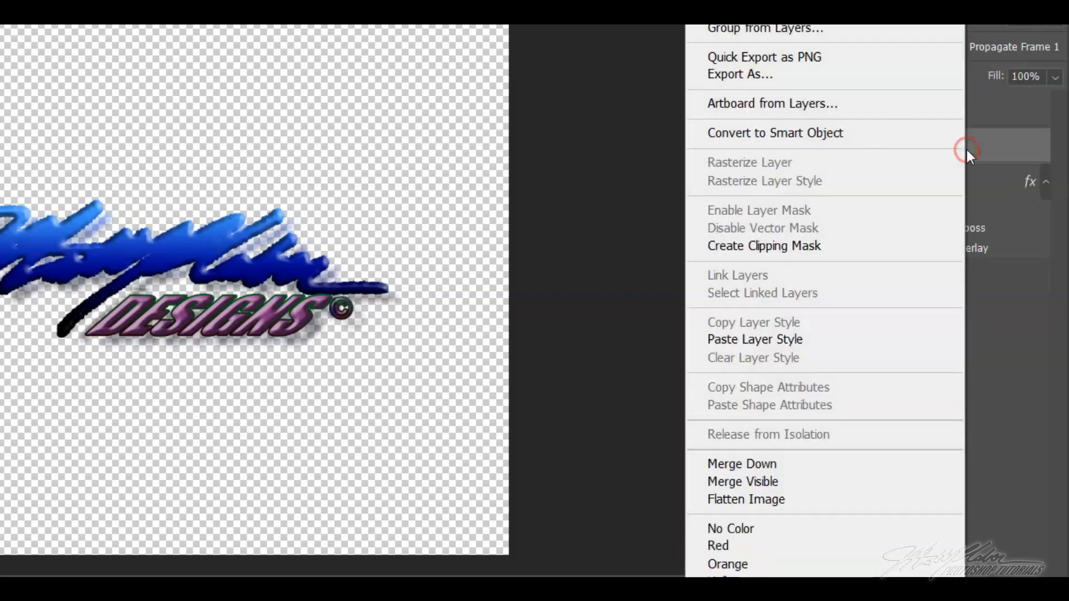
left_click(803, 339)
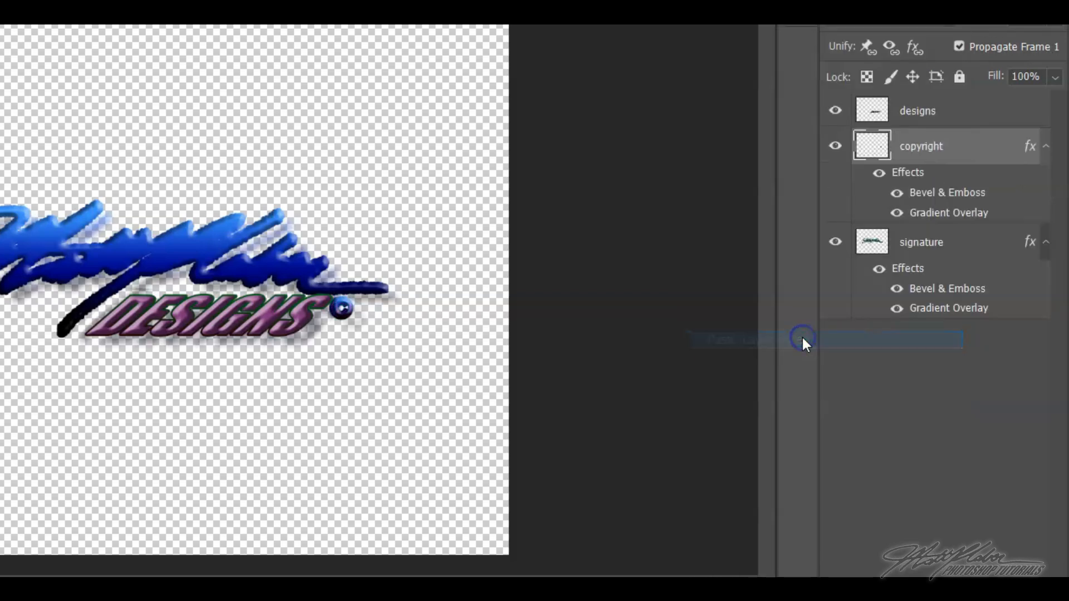
left_click(962, 115)
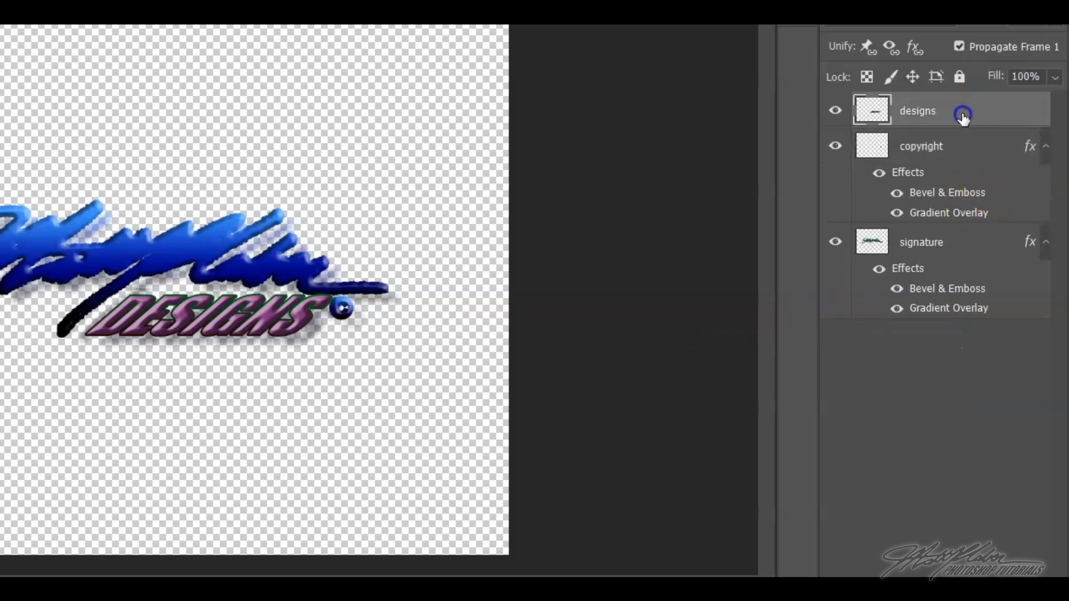
right_click(962, 119)
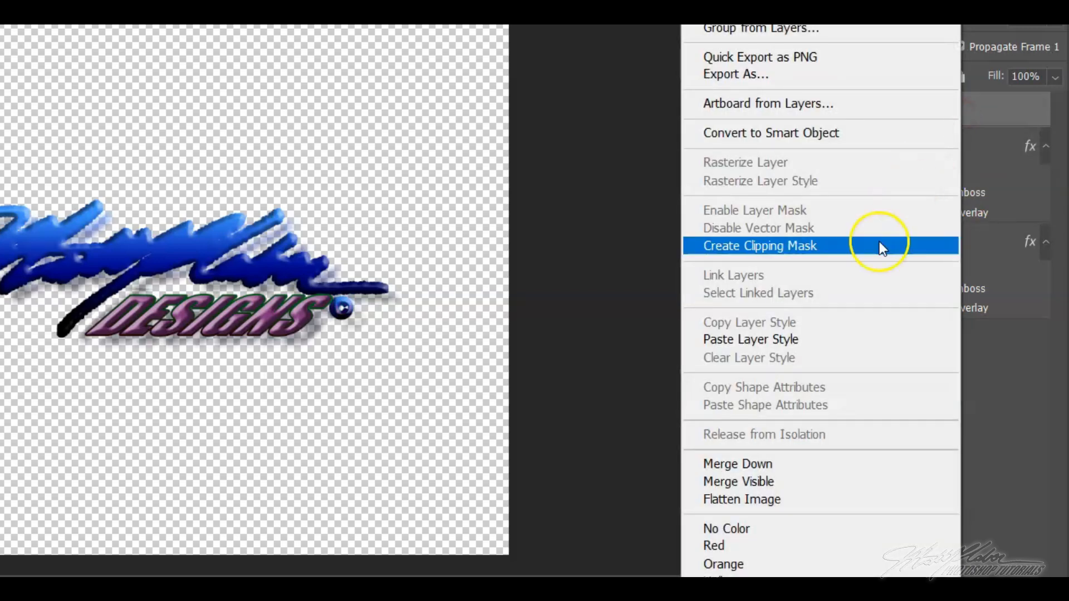
left_click(813, 339)
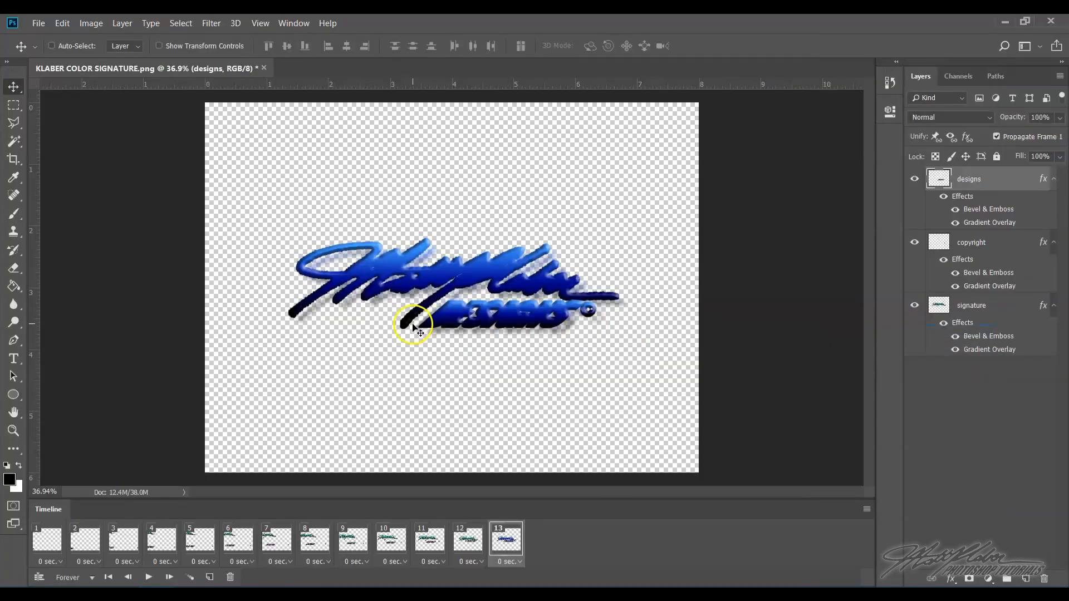
- Tween in-between frames from plain frame 12 to the styled frame 13 so the gradient and bevel effects blend in
left_click(468, 539)
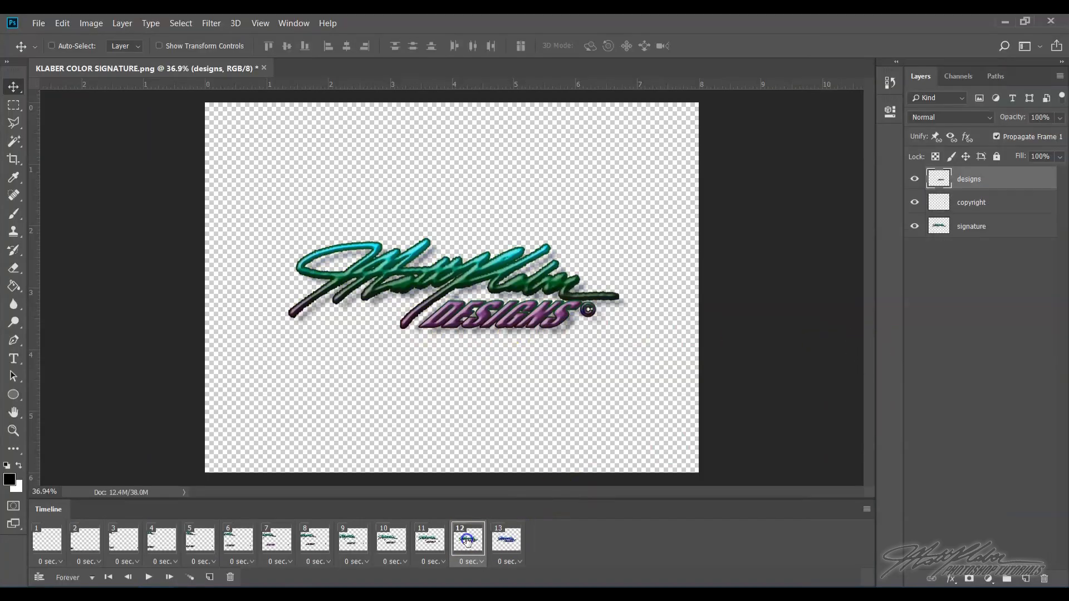
left_click(516, 543)
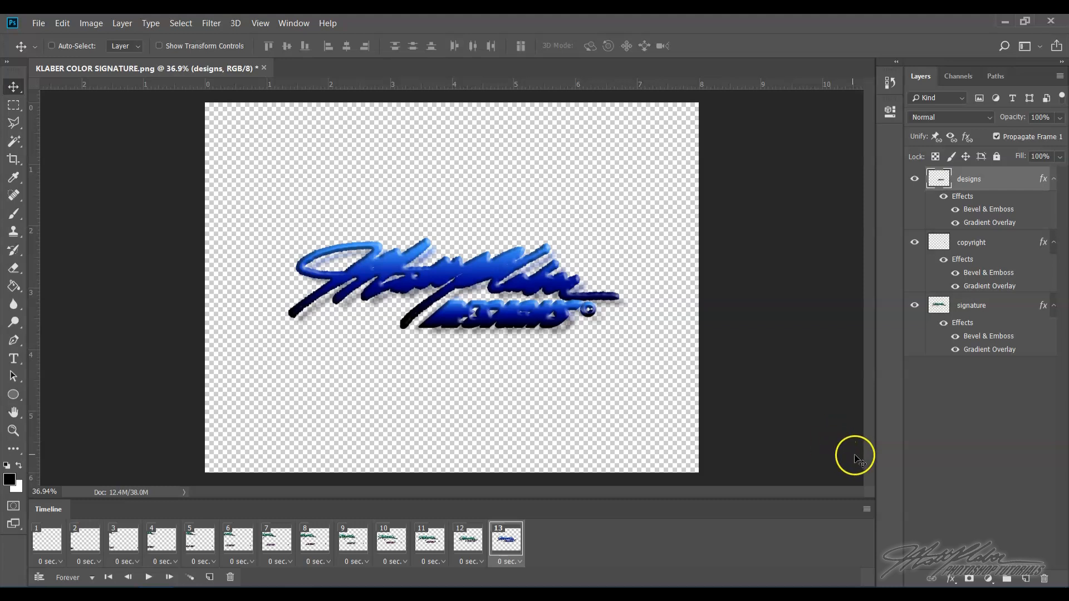
left_click(478, 547)
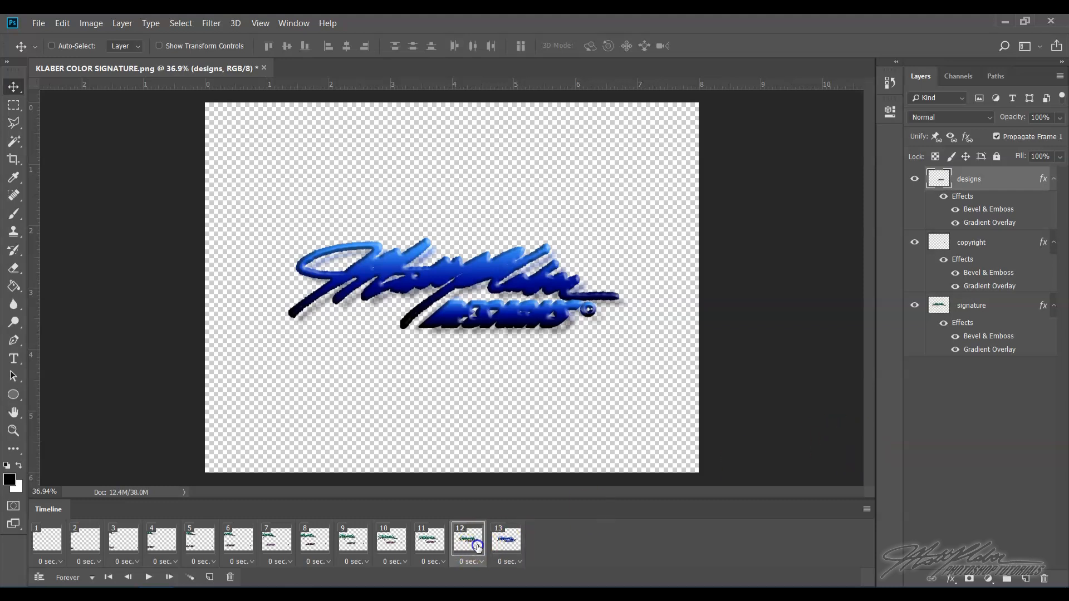
left_click(506, 546)
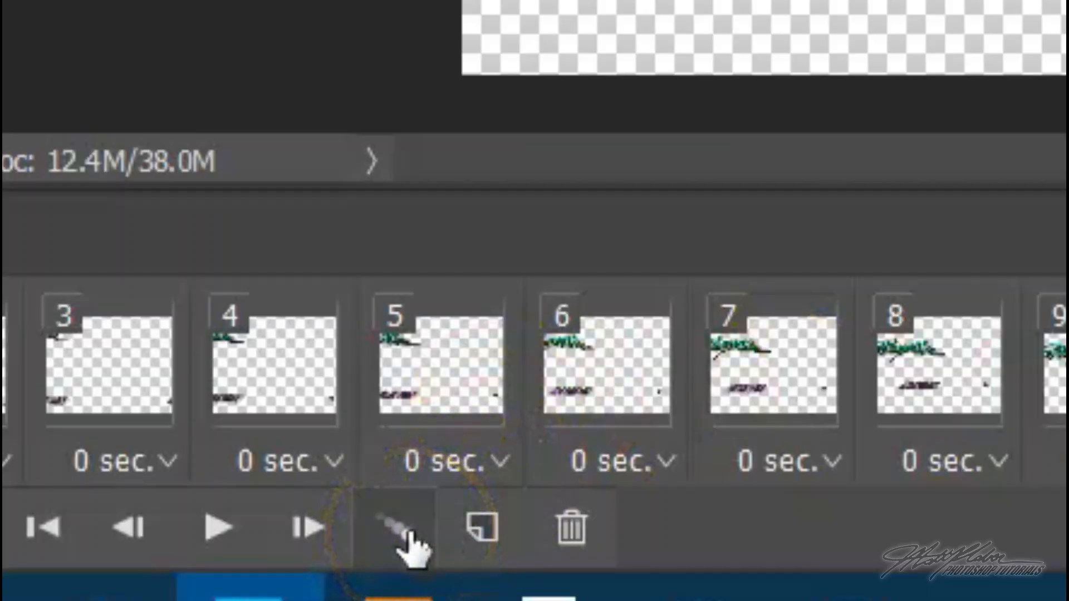
left_click(191, 578)
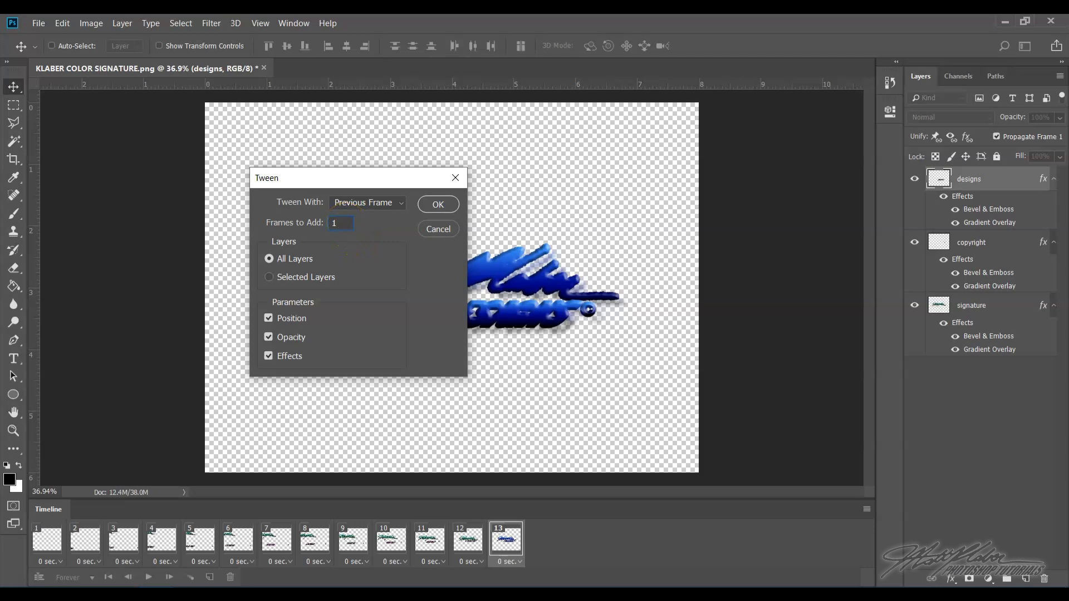
left_click(438, 205)
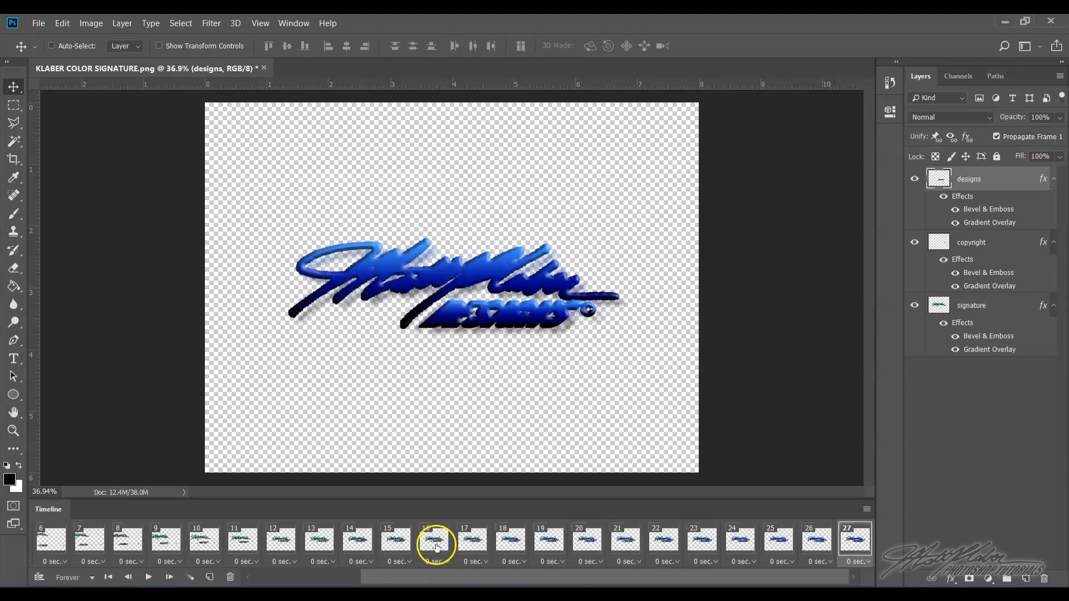
- Play and stop the animation preview
left_click(148, 577)
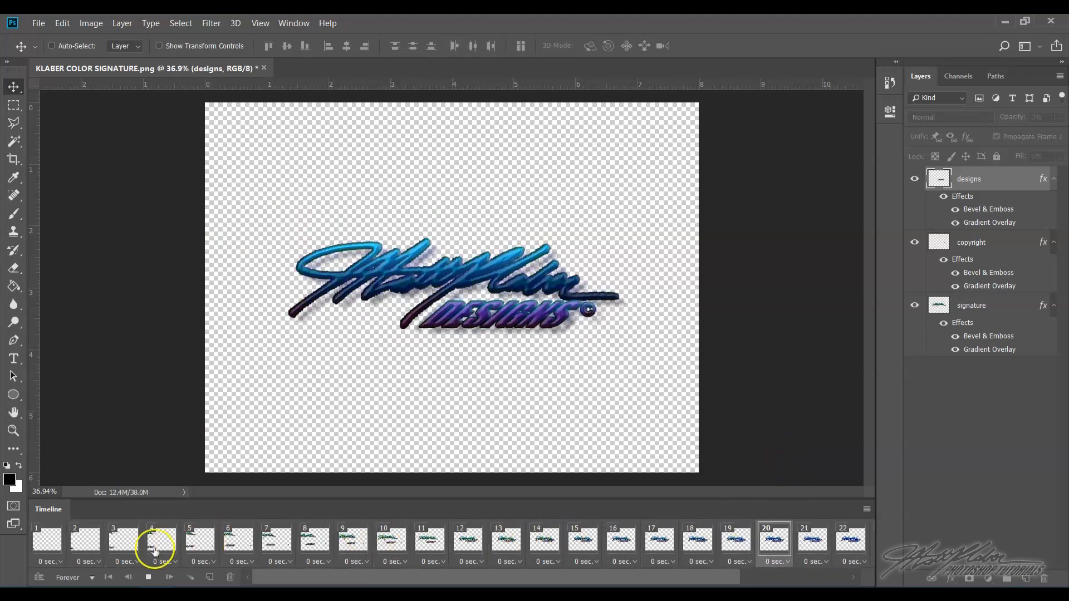
left_click(148, 578)
- Duplicate the last styled frame at the end of the timeline
left_click_drag(455, 582, 576, 567)
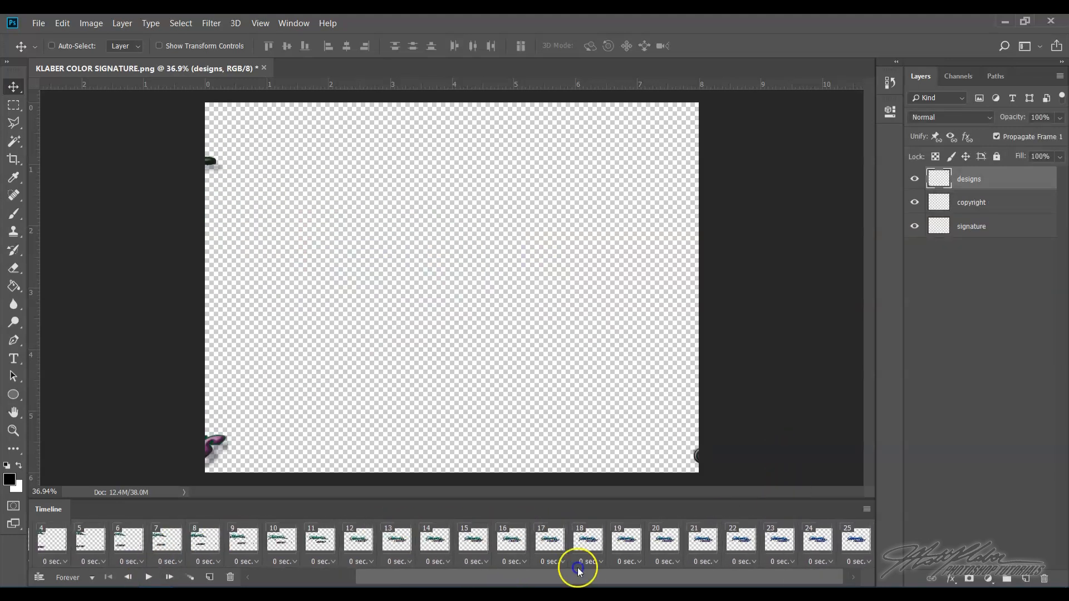
left_click(855, 543)
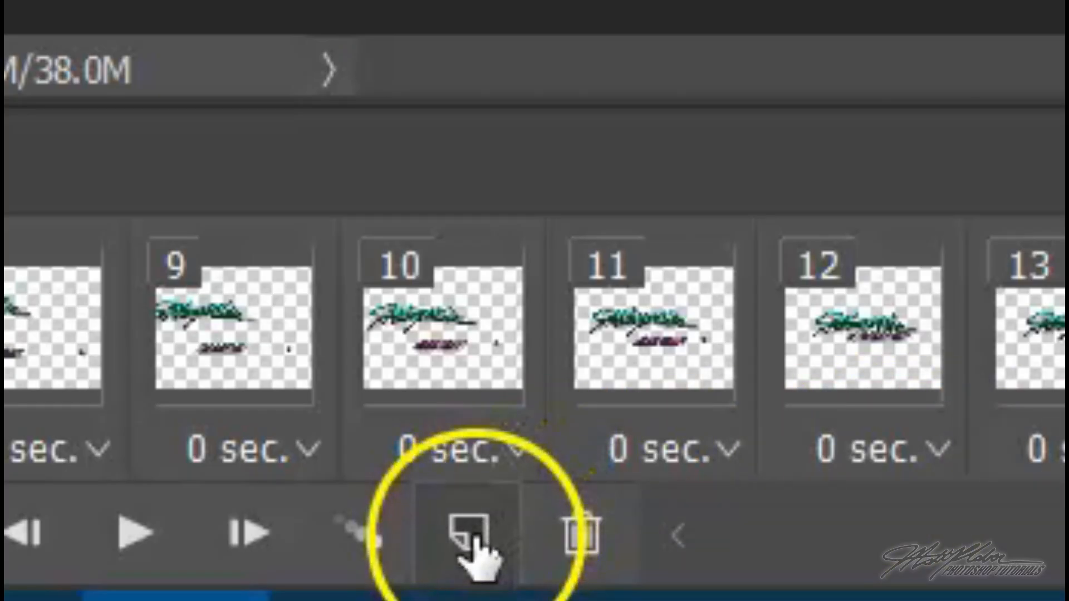
left_click(210, 577)
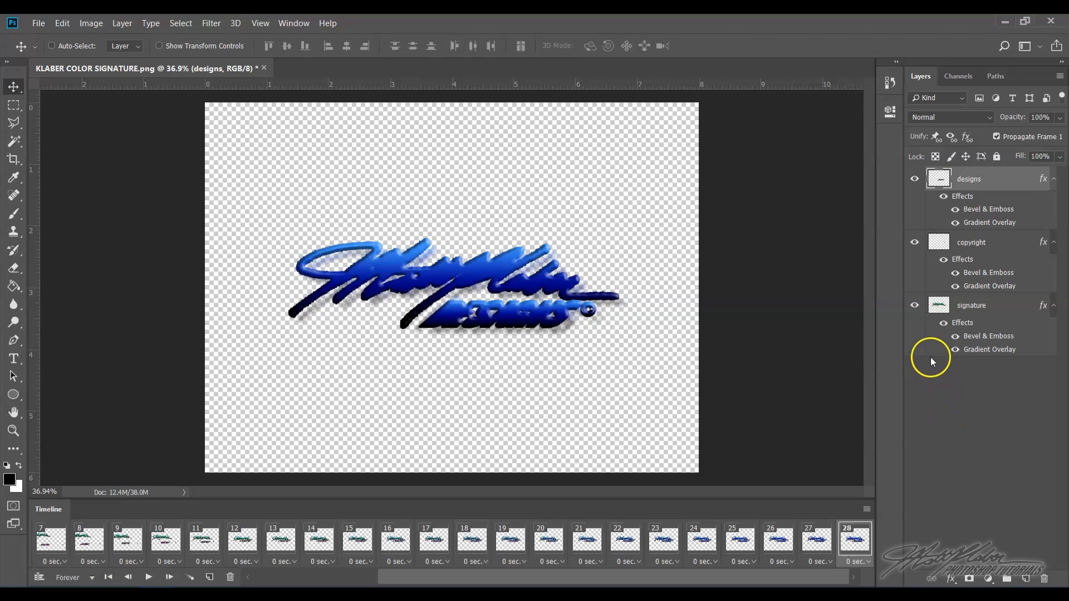
- Hide the signature, copyright and designs layers in the new last frame
left_click(915, 308)
left_click(915, 242)
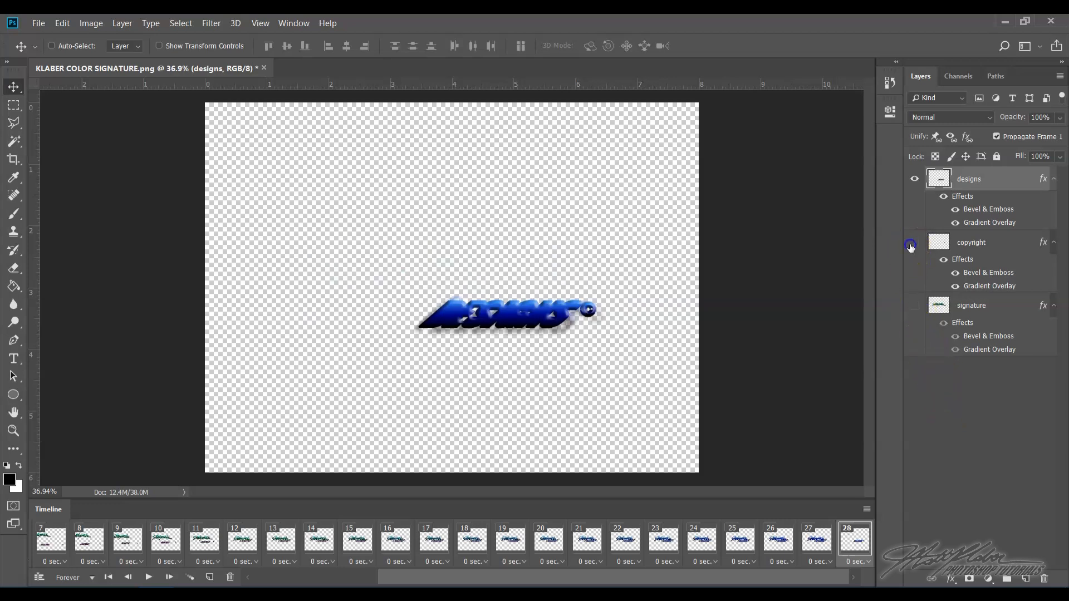
left_click(915, 180)
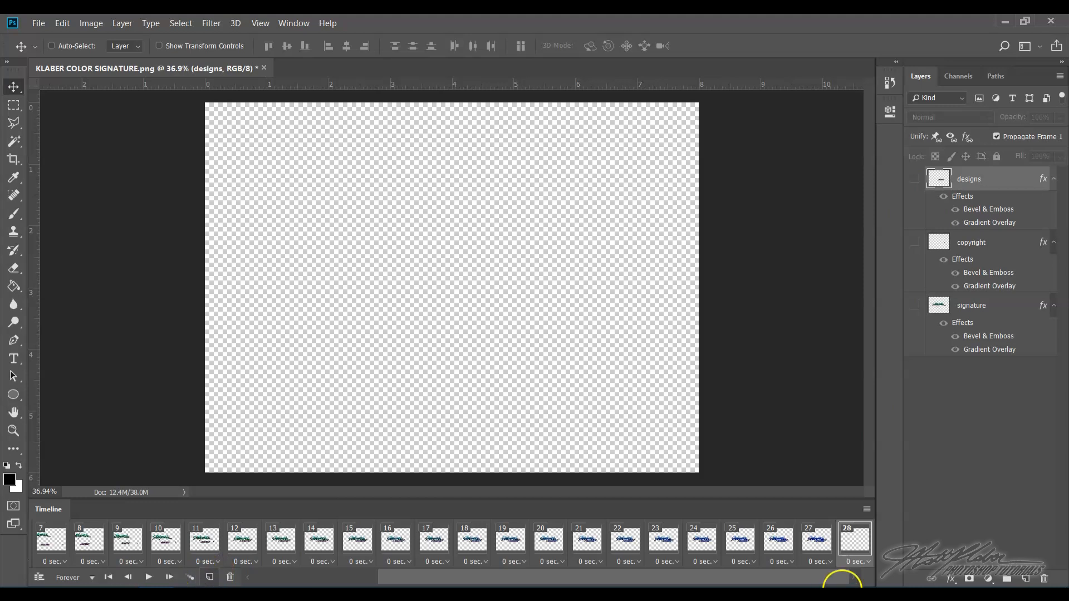
- Tween 12 frames between frame 27 and the empty last frame so the artwork fades out
left_click(819, 537)
left_click(860, 537)
left_click(193, 579)
type("12")
left_click(440, 204)
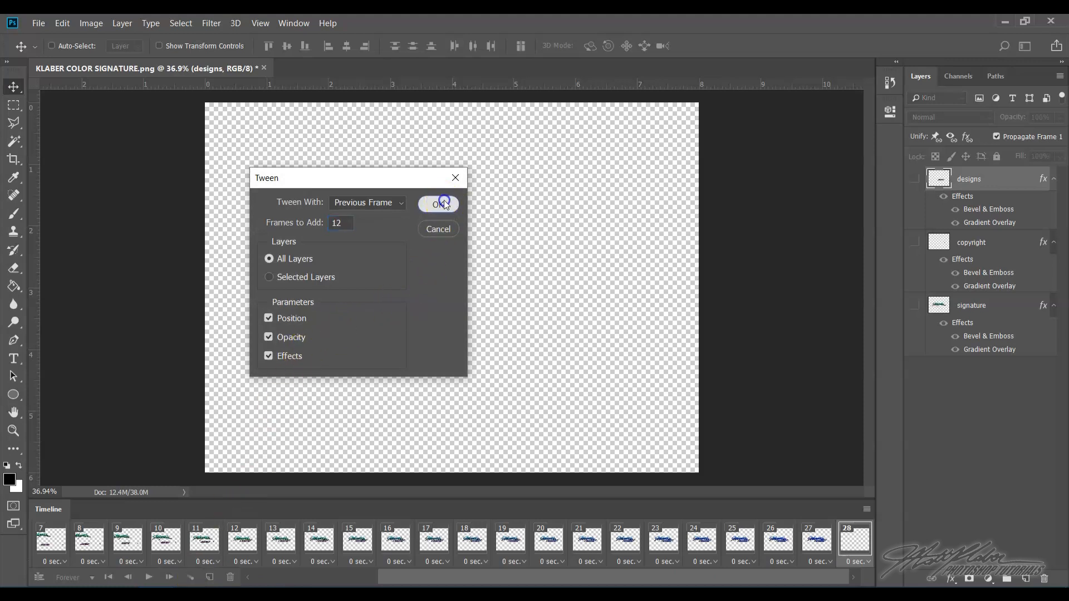
- Play the animation preview and scroll through the timeline frames
left_click(149, 578)
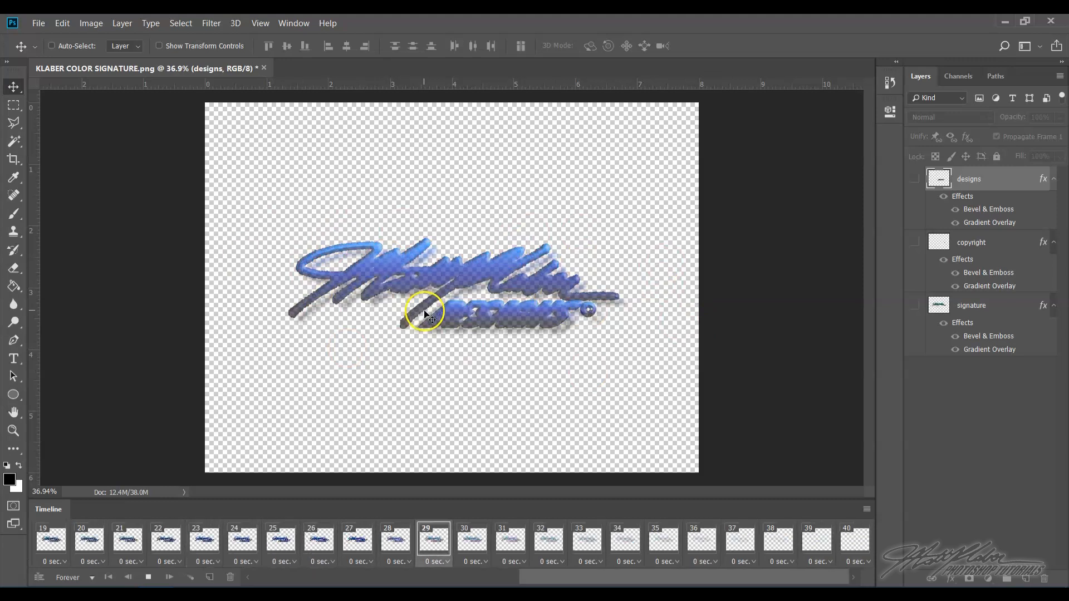
left_click(149, 578)
left_click_drag(339, 577, 702, 578)
left_click(866, 541)
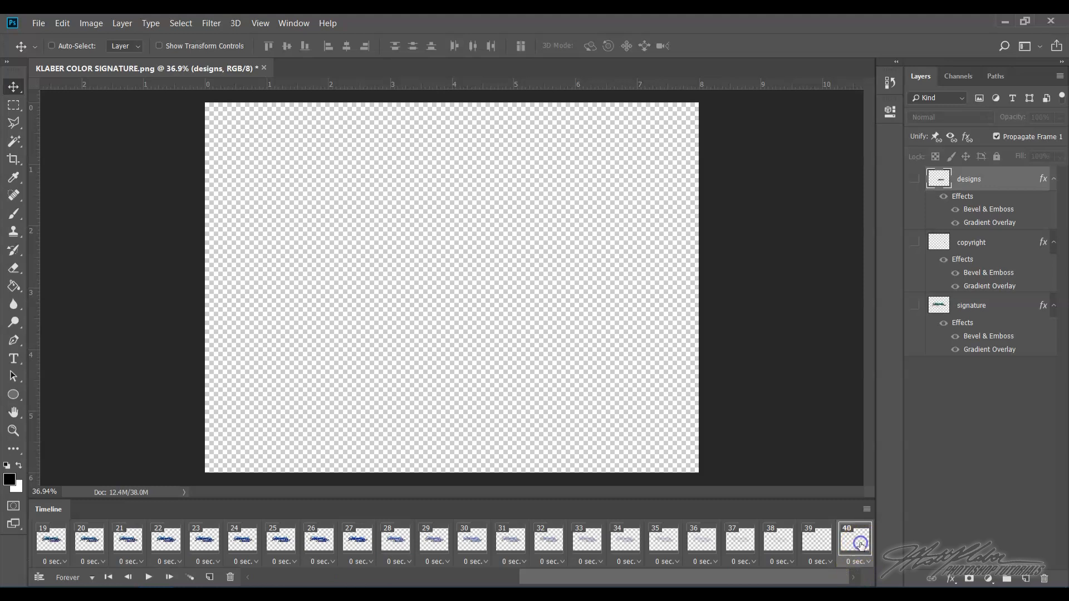
left_click(856, 535)
left_click(148, 578)
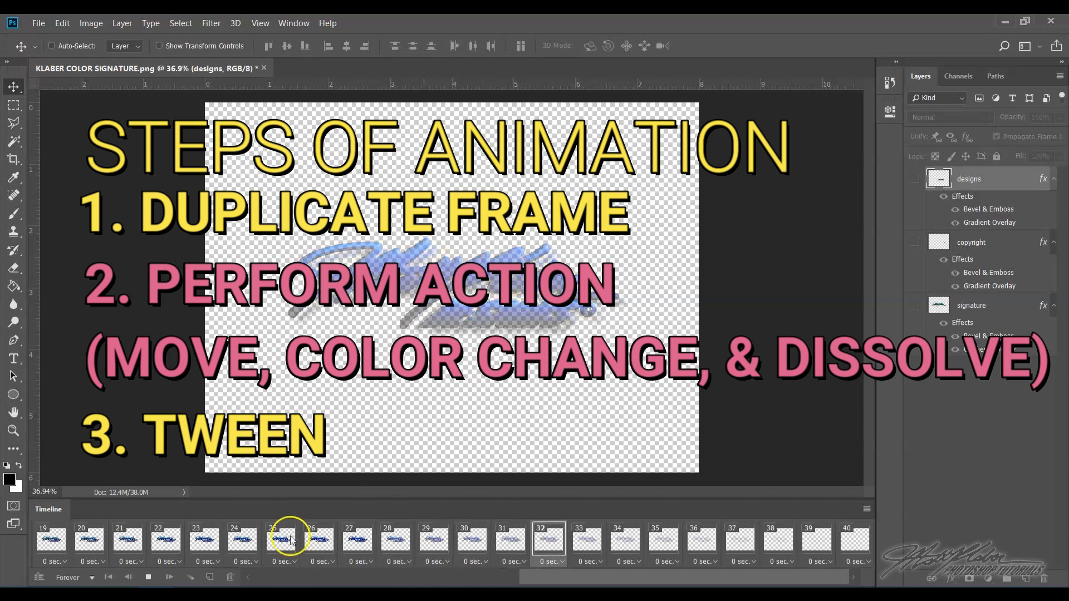
left_click(147, 579)
left_click_drag(286, 576, 567, 577)
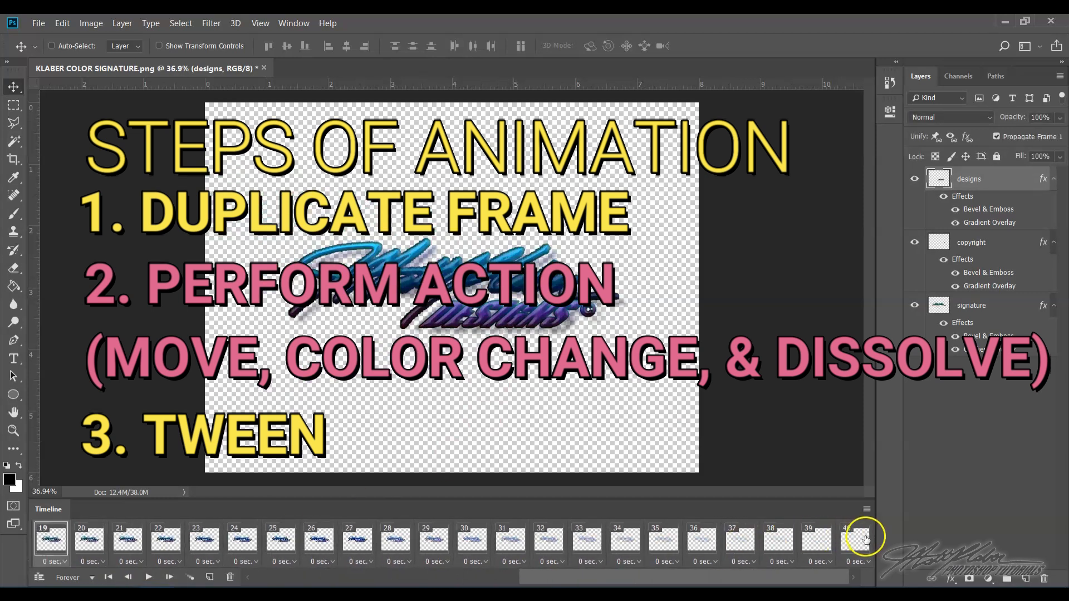
- Duplicate the empty last frame and make the signature, copyright and designs layers visible again
left_click(865, 538)
left_click(209, 578)
left_click(914, 305)
left_click(915, 244)
left_click(915, 180)
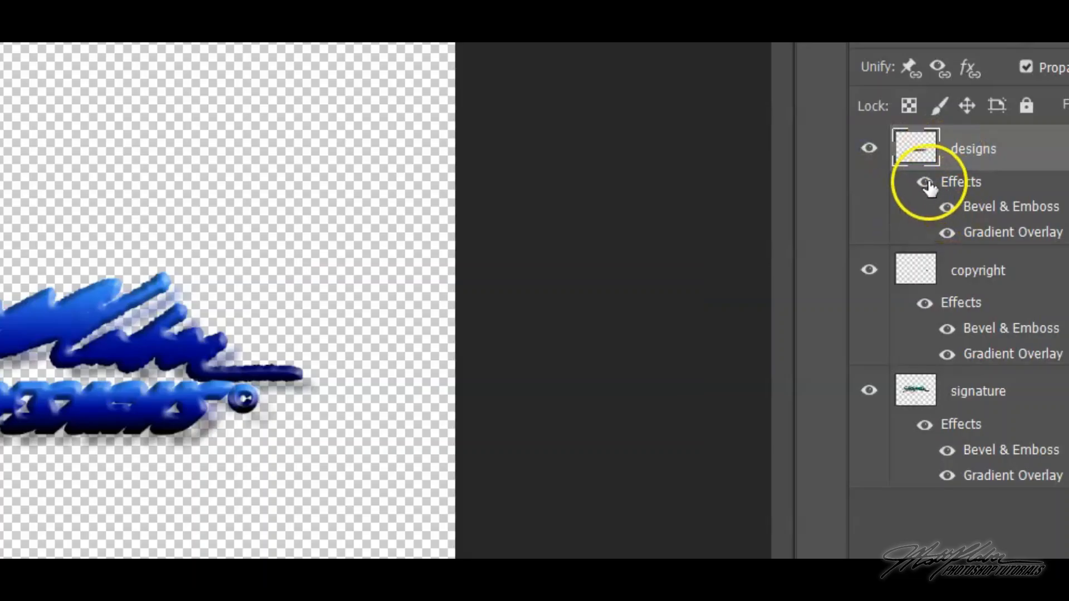
- Turn off the layer effects on the designs, copyright and signature layers in the new frame
left_click(943, 196)
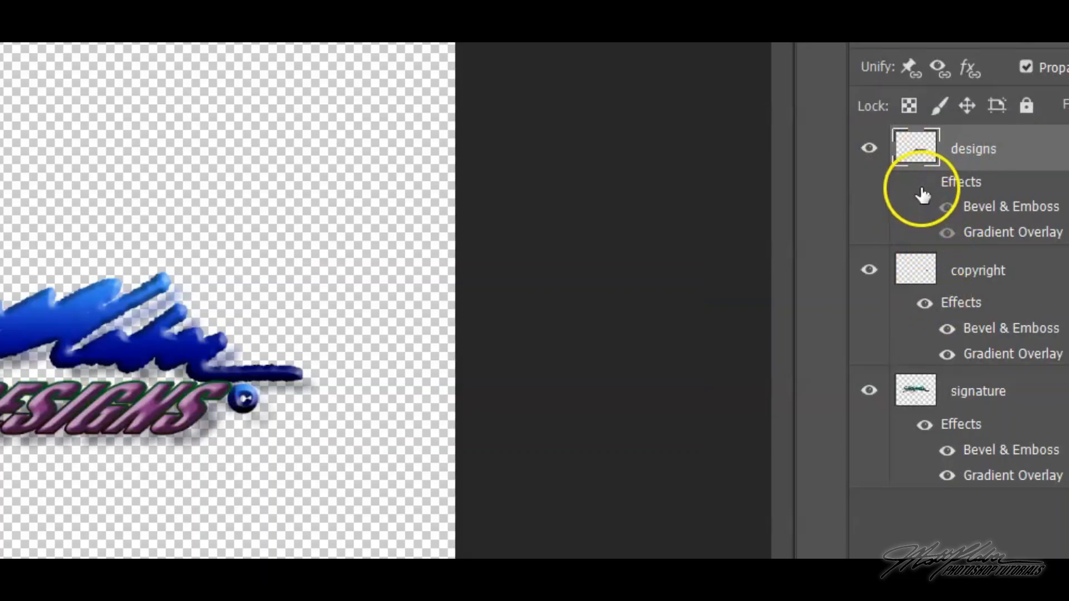
left_click(925, 302)
left_click(925, 426)
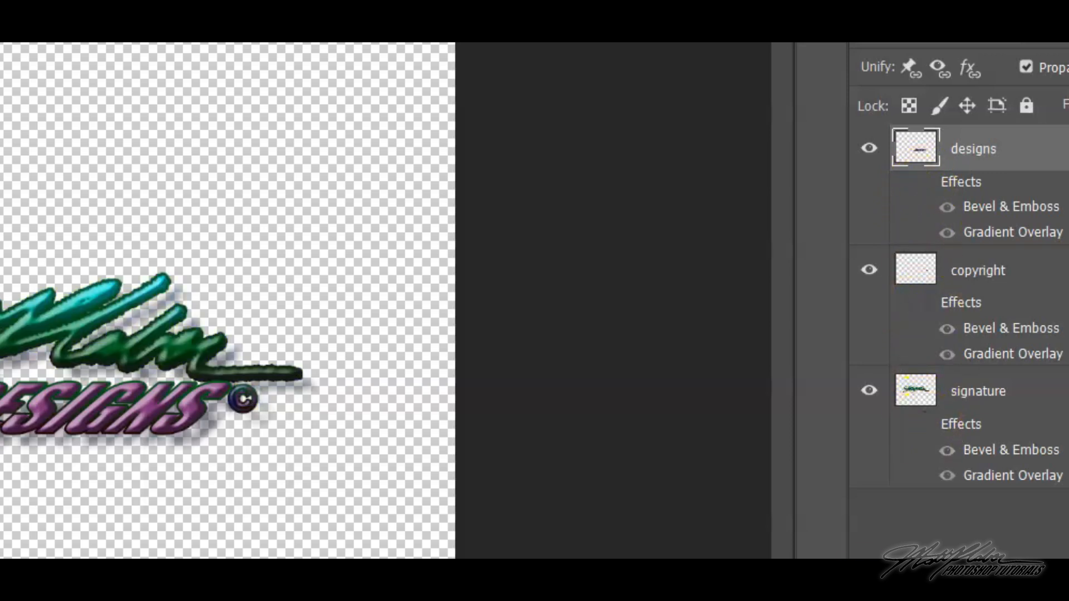
- Tween 11 frames between frame 40 and the unstyled frame 41
left_click(851, 540)
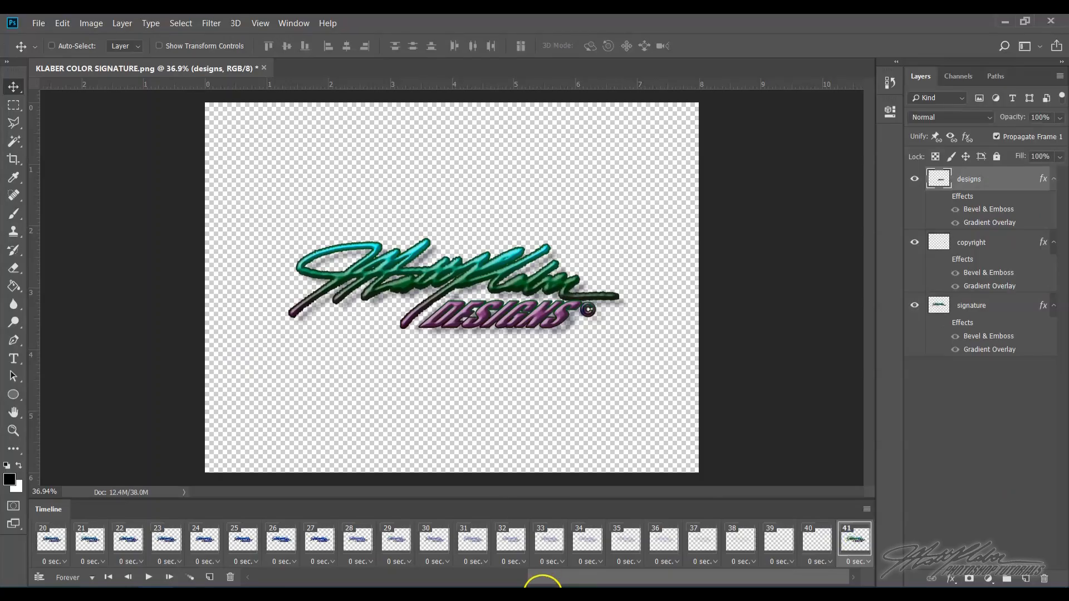
left_click(193, 578)
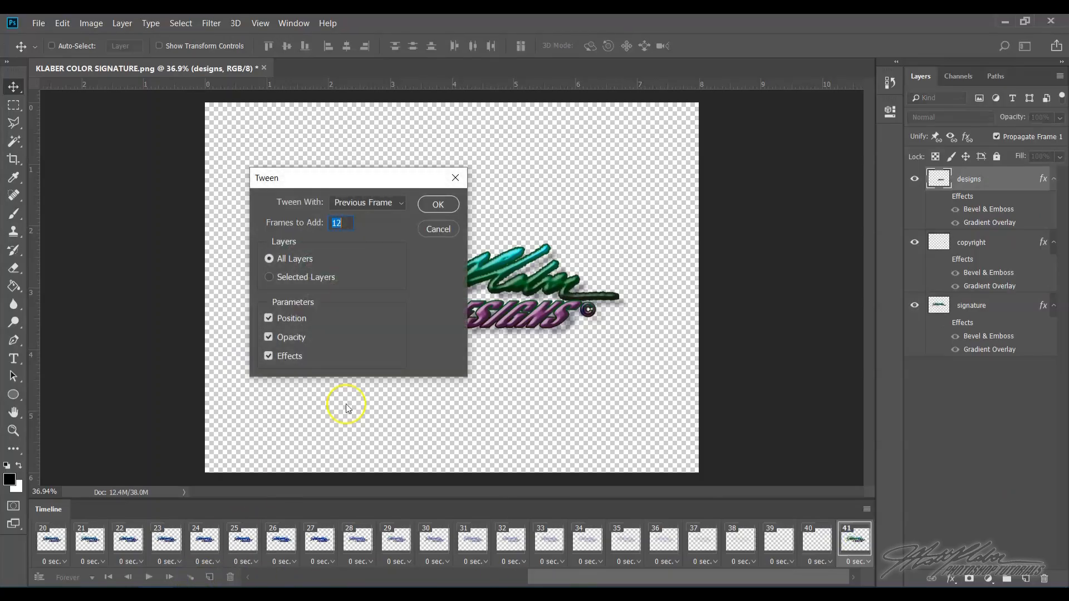
type("11")
left_click(438, 204)
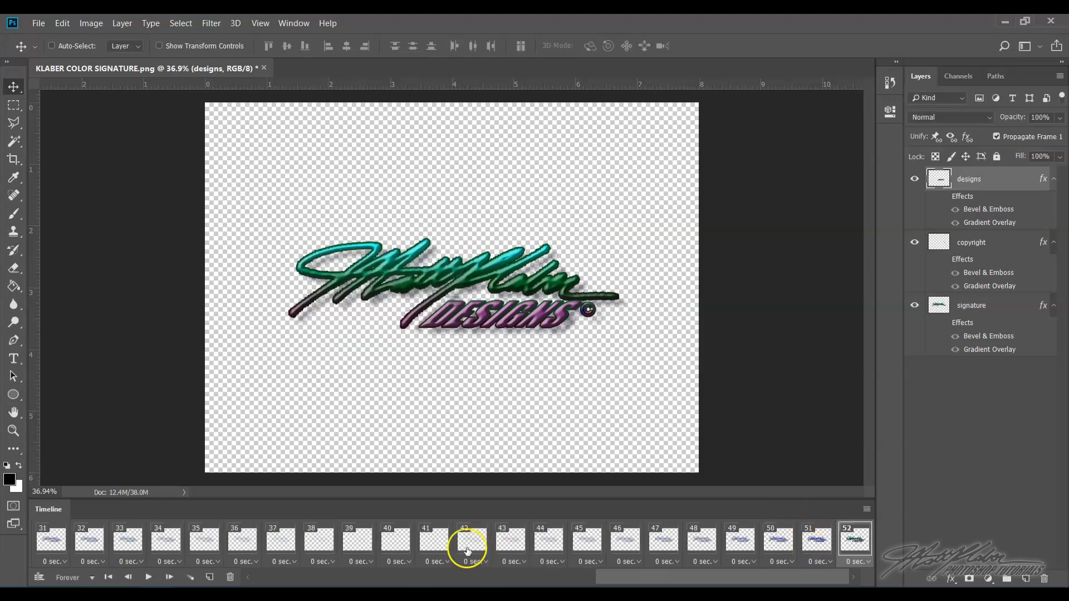
- Step through frames 40 to 52 to check the fade-in tween
left_click(392, 543)
left_click(428, 543)
left_click(472, 543)
left_click(510, 543)
left_click(549, 543)
left_click(588, 545)
left_click(625, 543)
left_click(663, 543)
left_click(702, 543)
left_click(740, 543)
left_click(779, 543)
left_click(816, 543)
left_click(855, 543)
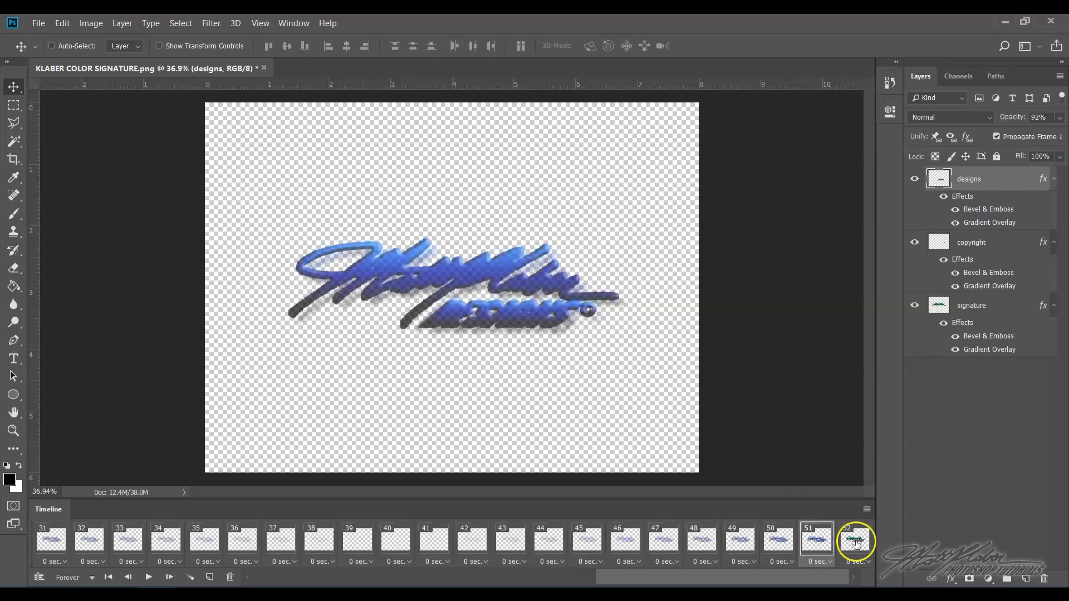
left_click(817, 543)
left_click(853, 543)
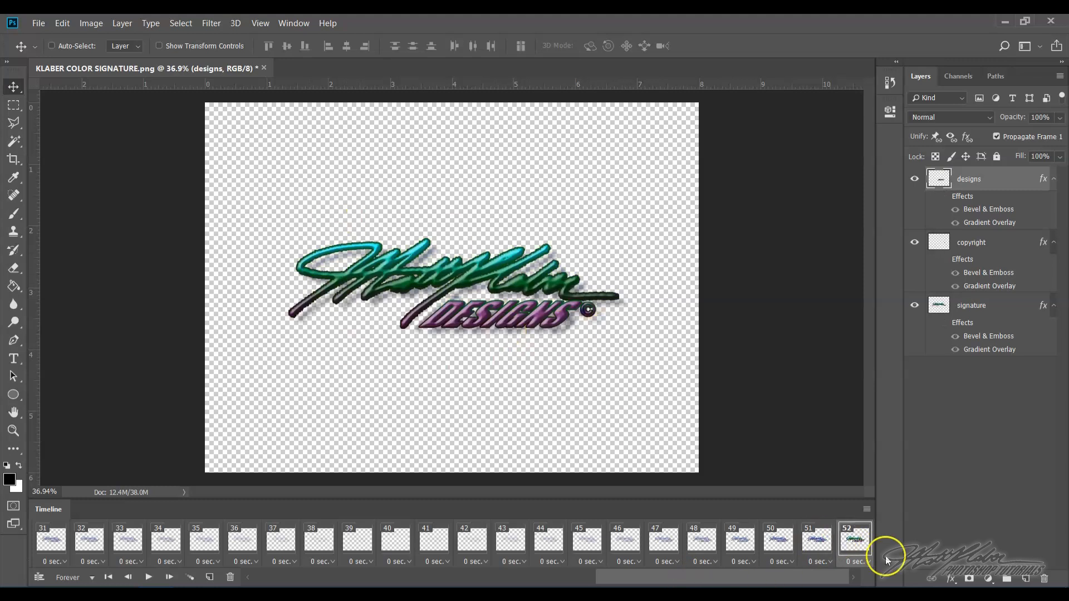
- Duplicate the last frame and move the designs text down off the bottom edge of the canvas
left_click(211, 578)
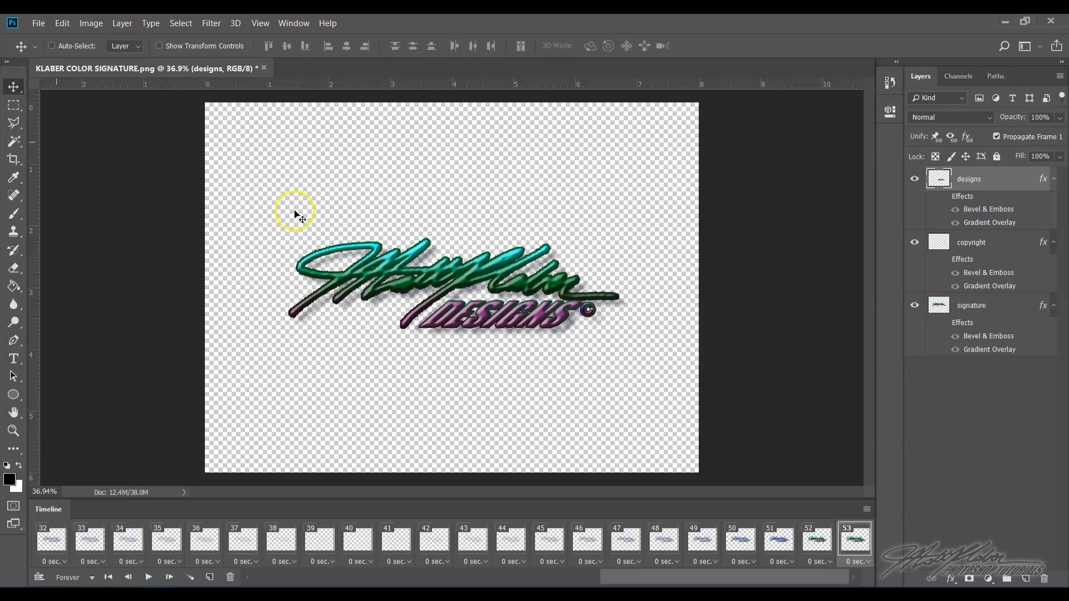
left_click_drag(524, 315, 512, 493)
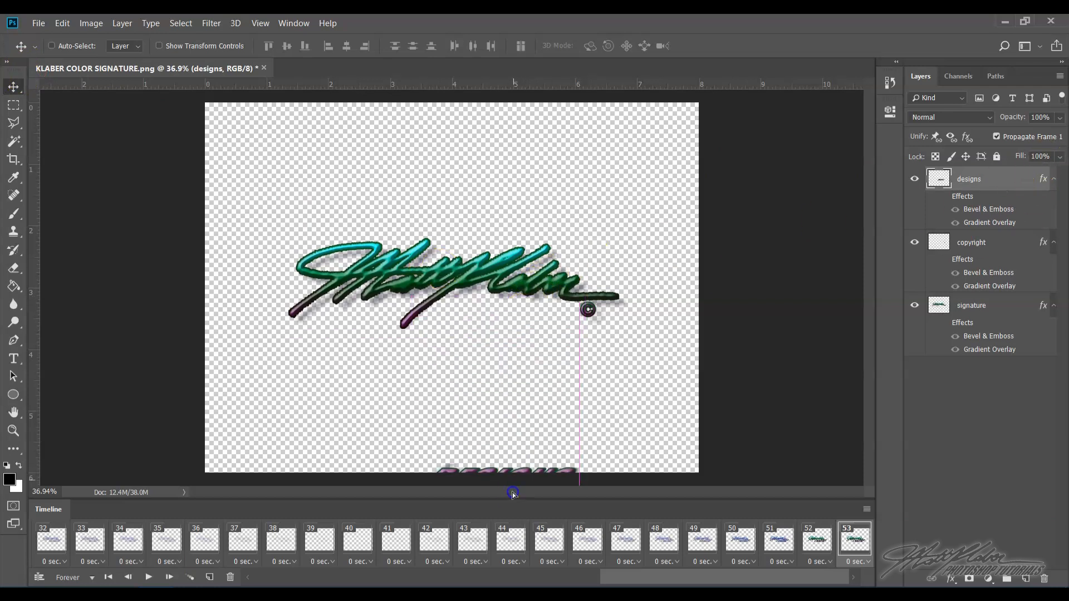
left_click_drag(512, 538, 513, 538)
left_click_drag(503, 321, 517, 493)
- Move the copyright symbol off the canvas's right edge and the signature off its left edge
left_click(978, 243)
left_click_drag(598, 310, 744, 326)
left_click(1002, 304)
left_click_drag(555, 257, 134, 232)
left_click_drag(216, 242, 204, 236)
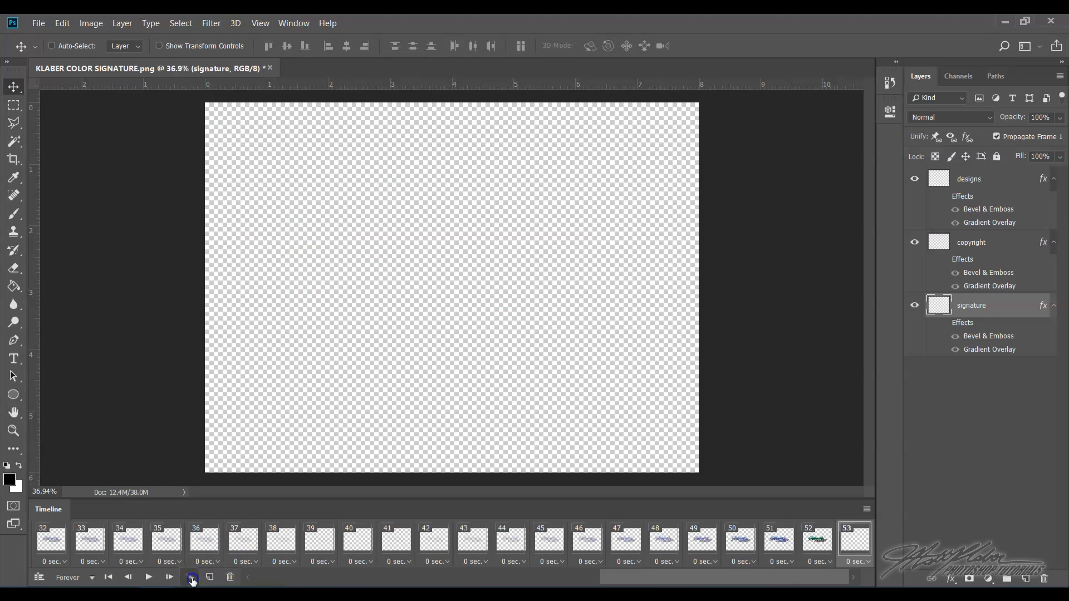
- Tween 13 frames leading into the final fly-out frame
left_click(190, 578)
type("13")
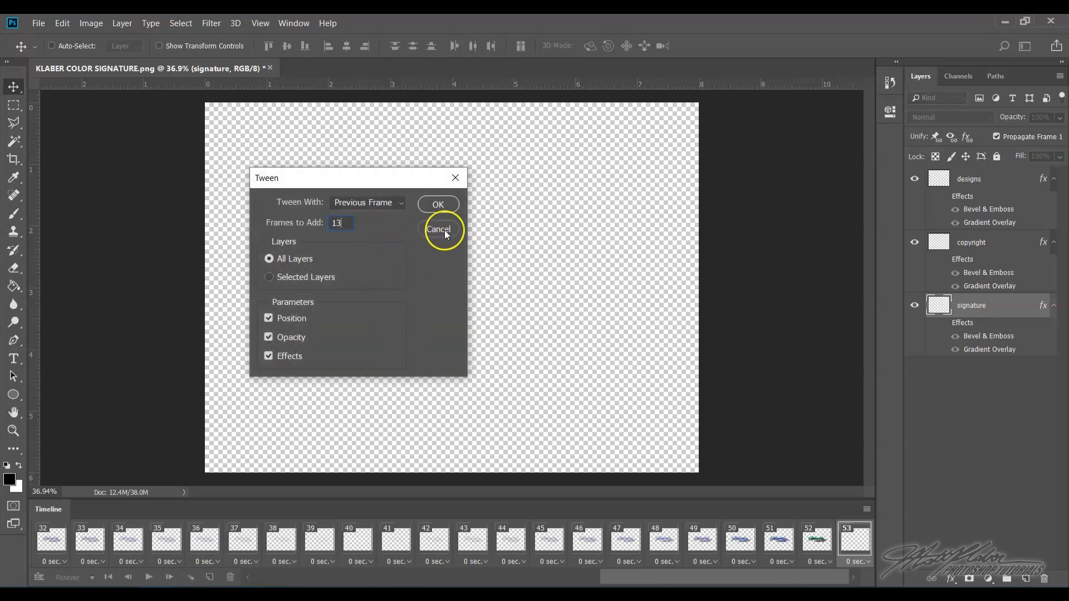
left_click(439, 201)
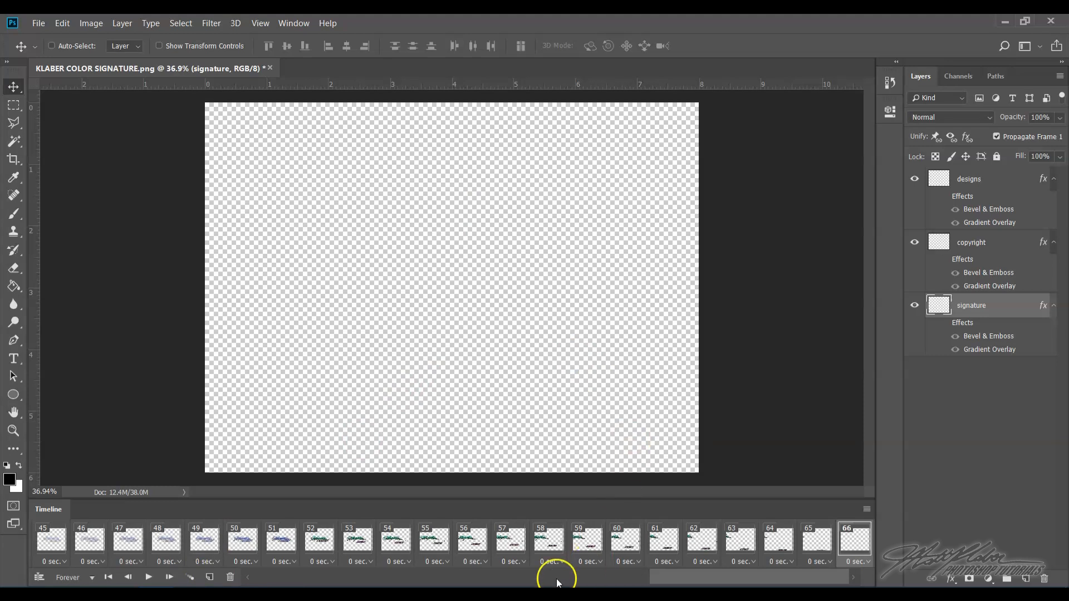
- Preview the finished animation by stepping through frames and playing it from frame 1
left_click(553, 526)
left_click(591, 526)
left_click(638, 528)
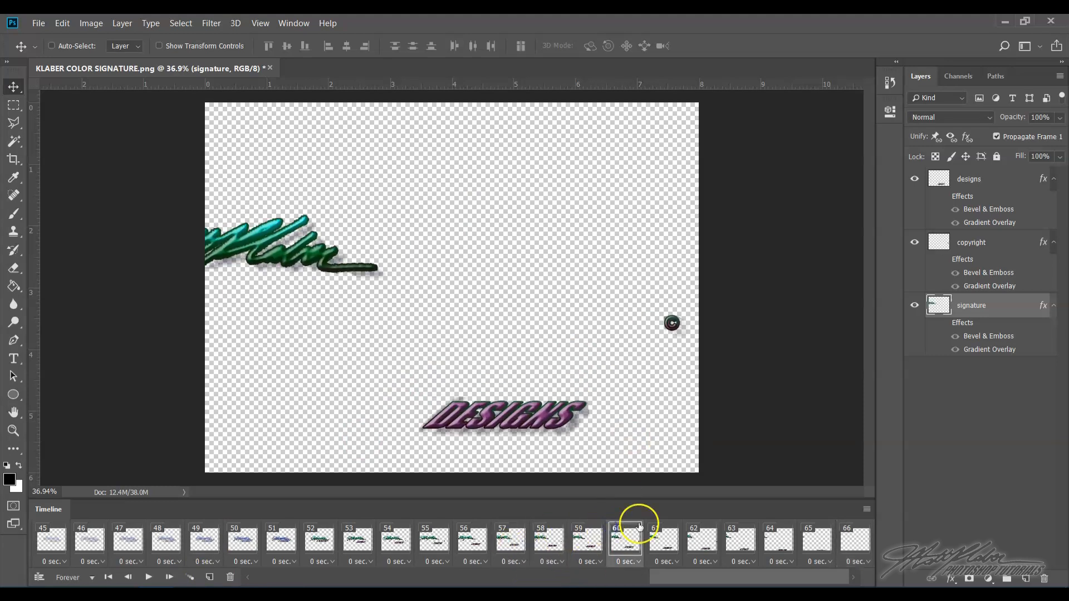
left_click_drag(785, 582, 329, 579)
left_click(47, 539)
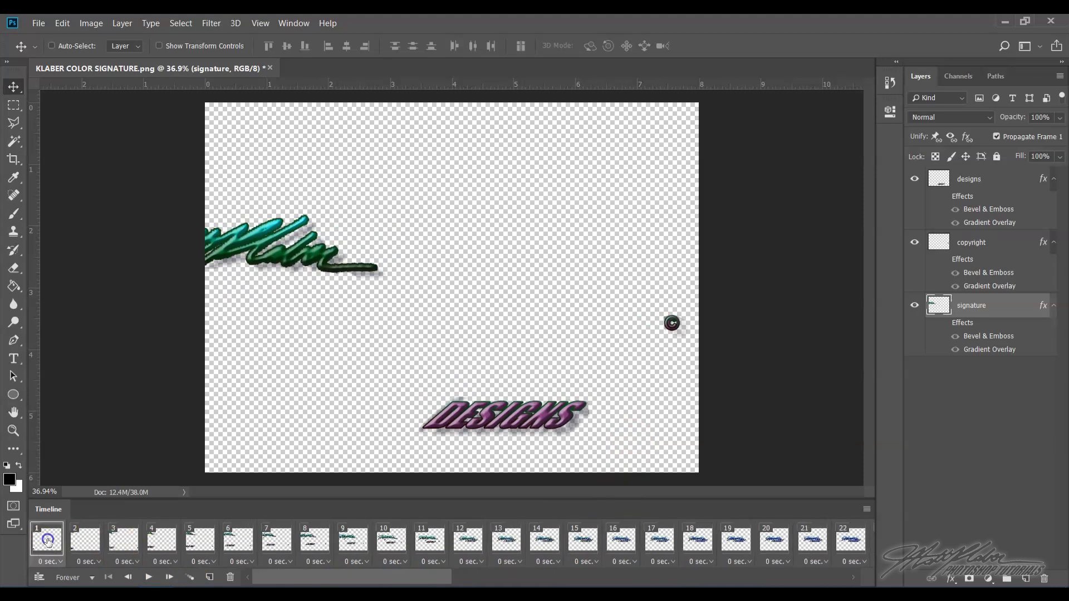
left_click(158, 580)
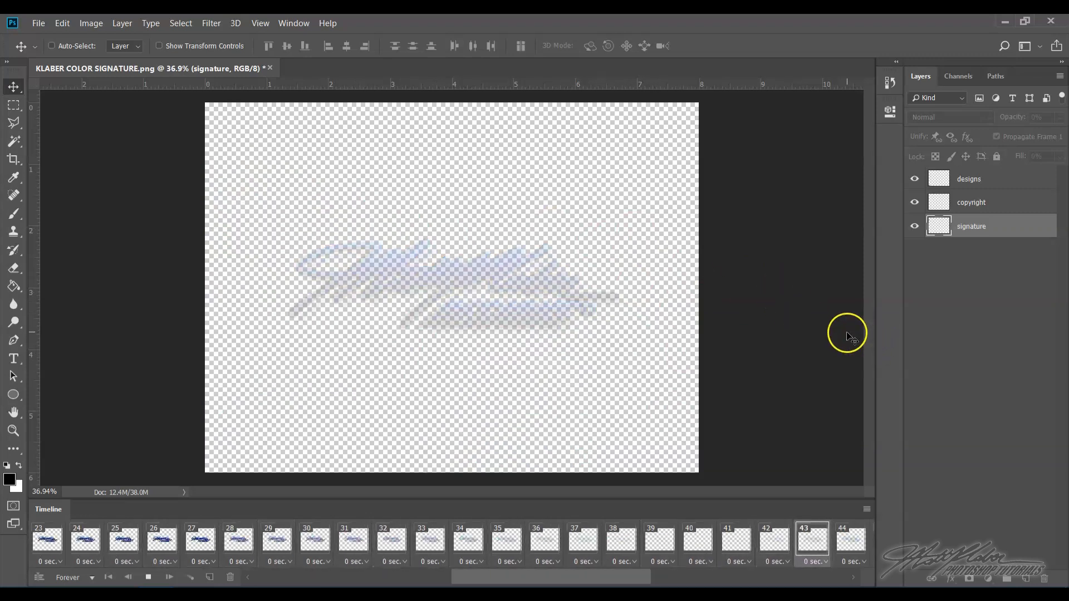
left_click(149, 577)
left_click_drag(670, 582, 276, 578)
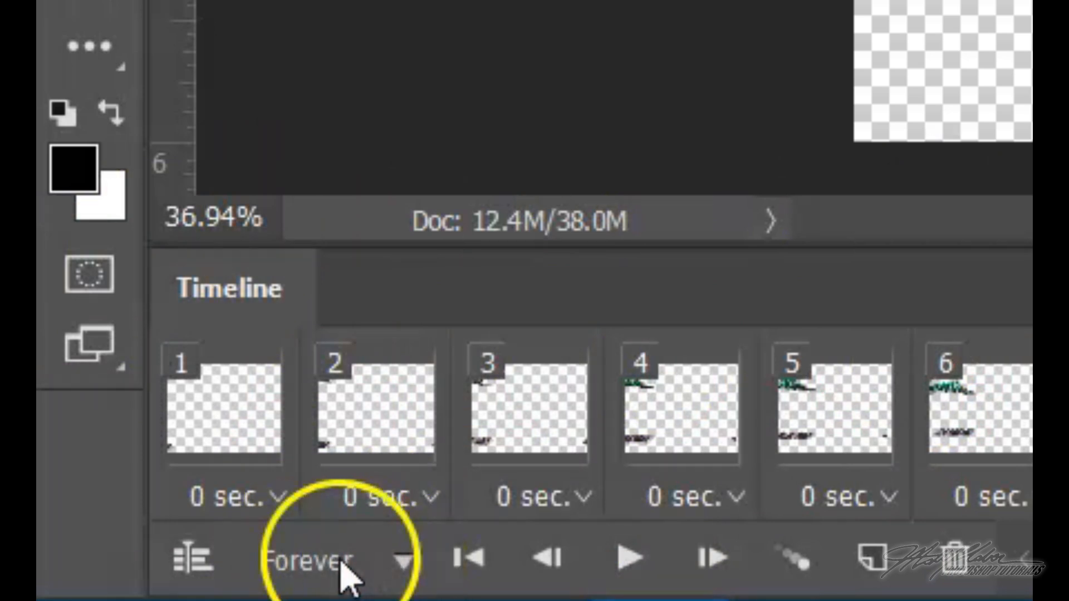
- Set the animation's looping option to Forever
left_click(404, 564)
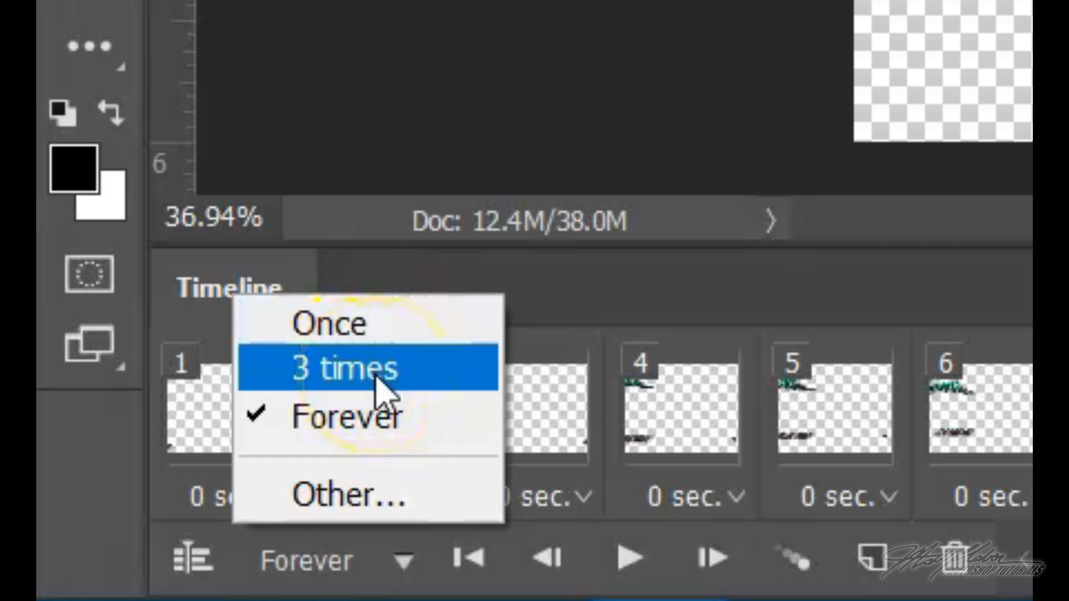
left_click(393, 419)
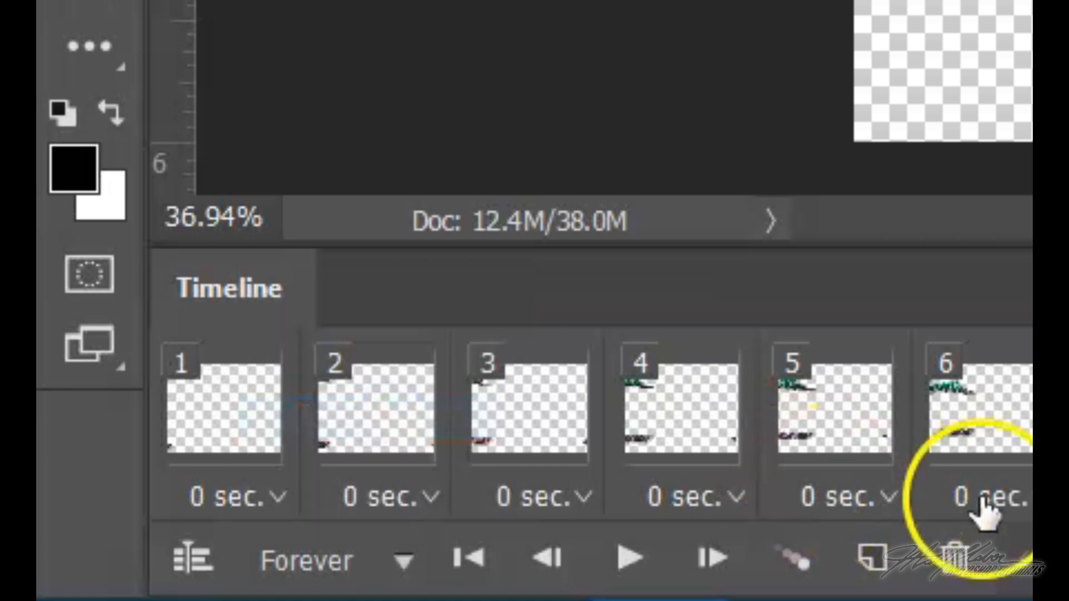
left_click(253, 501)
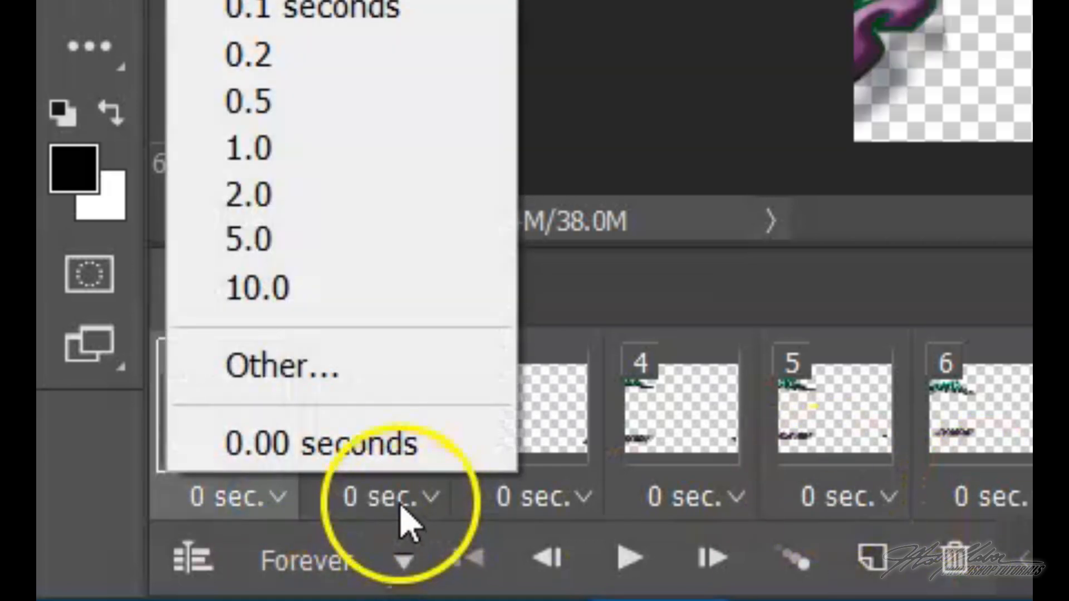
left_click(404, 502)
left_click(546, 501)
left_click(703, 497)
left_click(211, 562)
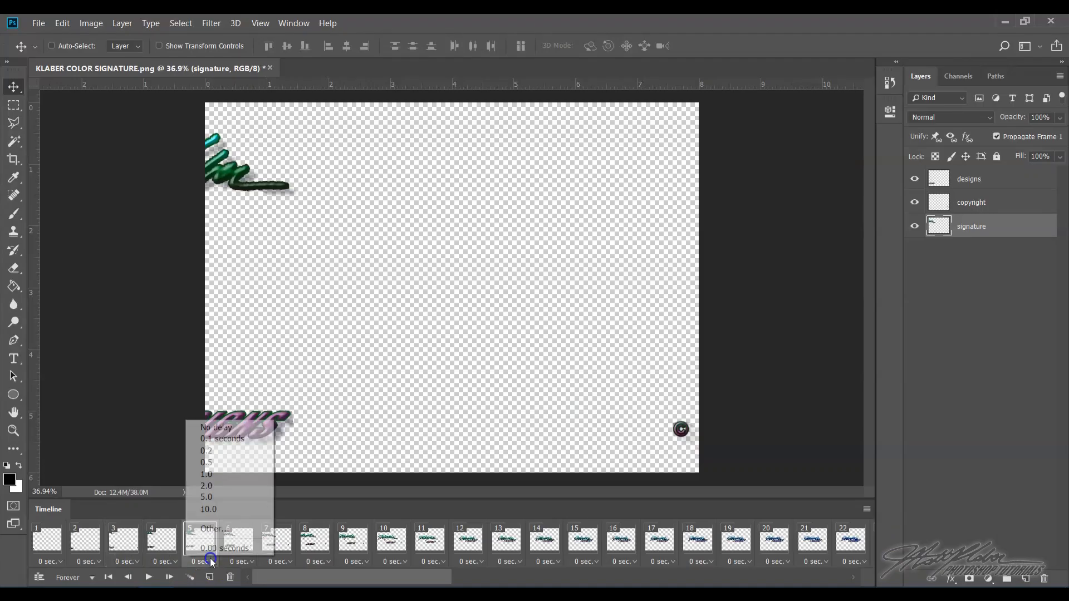
left_click(245, 560)
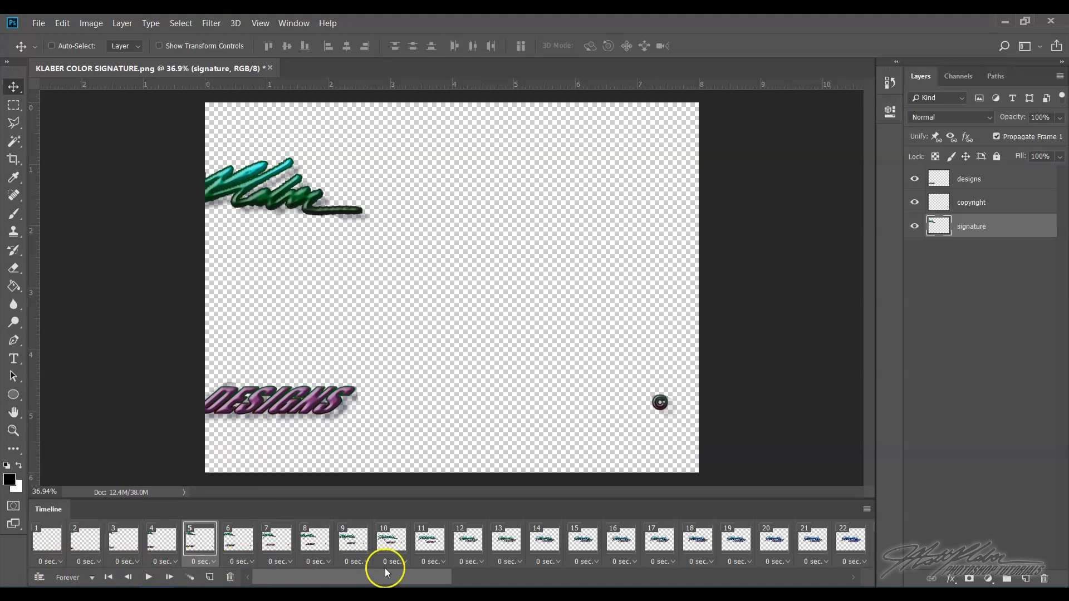
- Select frame 21 and set its frame delay to 0.5 seconds
left_click(404, 562)
left_click(453, 581)
left_click(662, 542)
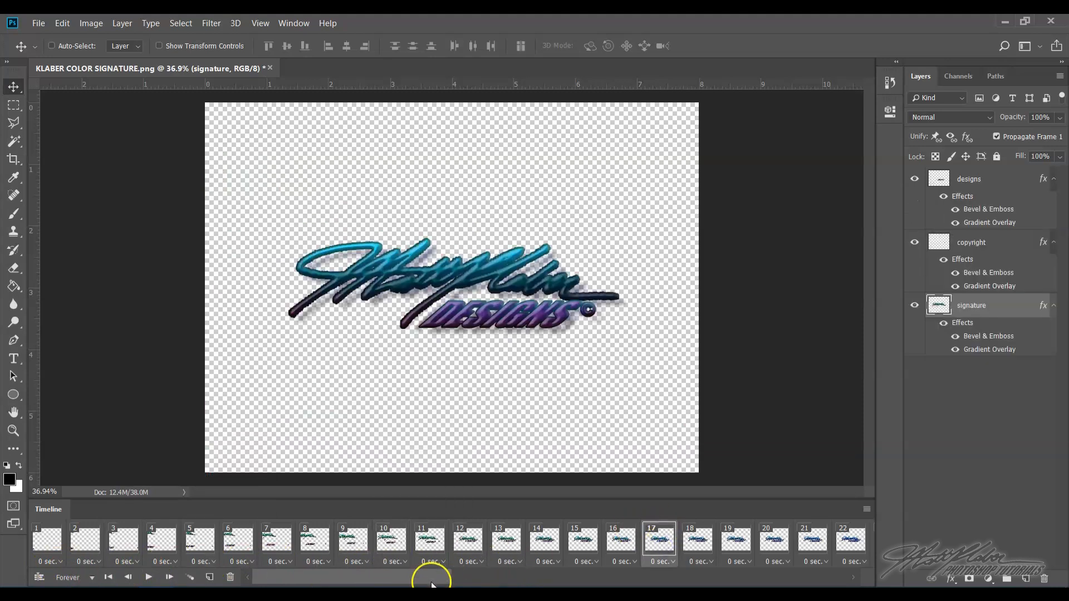
left_click_drag(424, 577, 493, 582)
left_click(521, 543)
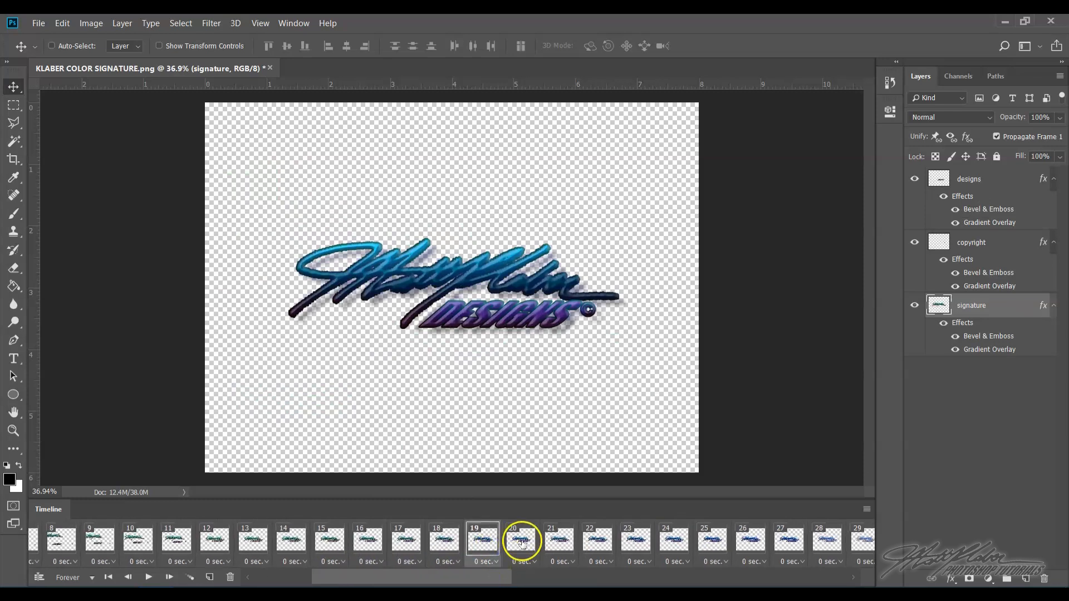
left_click(559, 542)
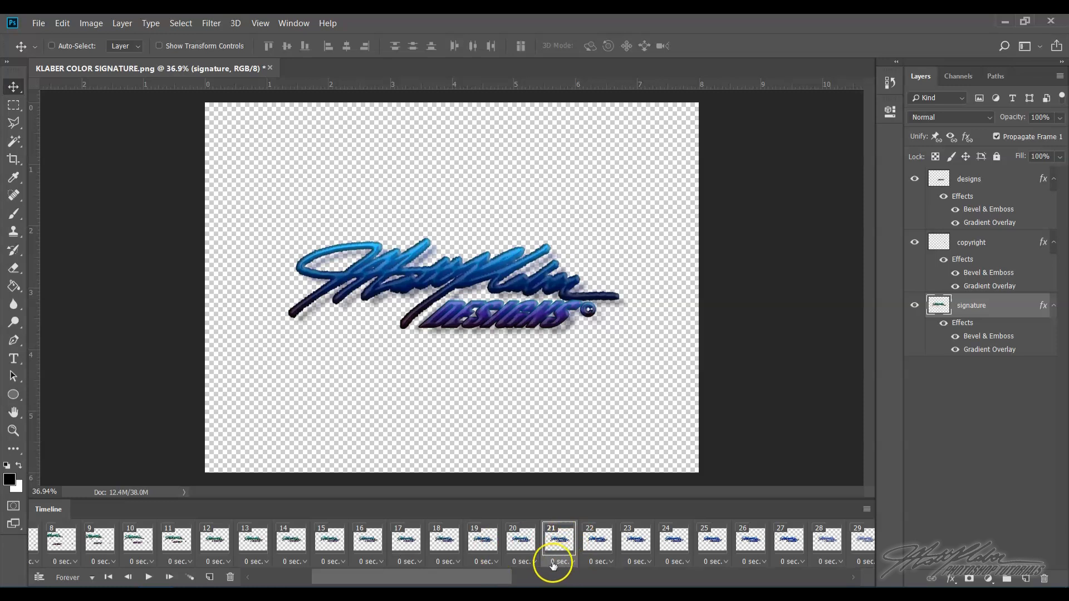
left_click(571, 564)
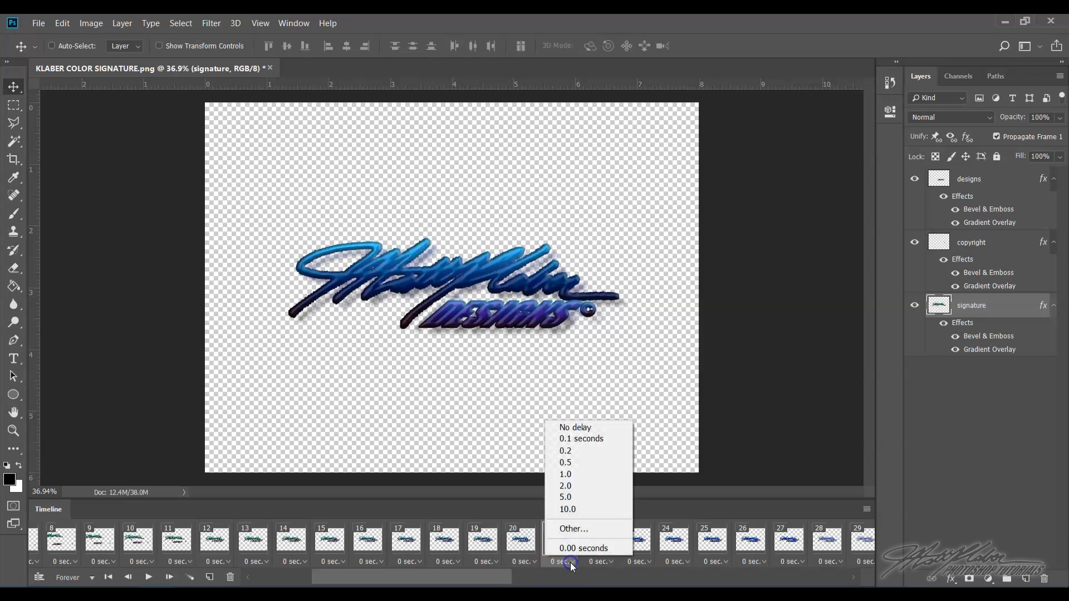
left_click(590, 462)
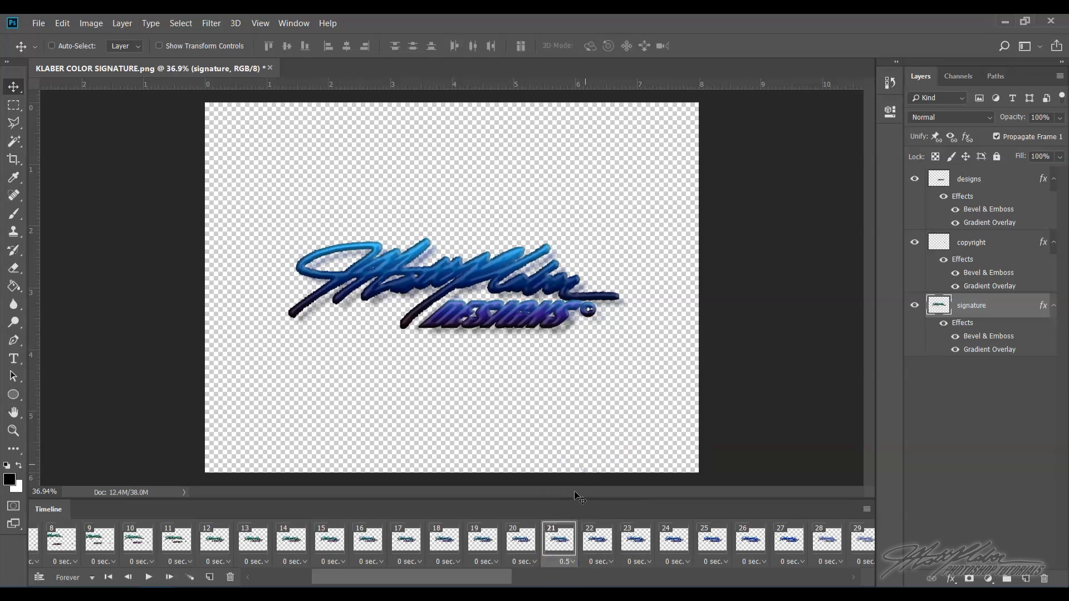
- Select frames 1 through 7 and set their frame delay to 0.1 seconds
left_click_drag(475, 579, 249, 581)
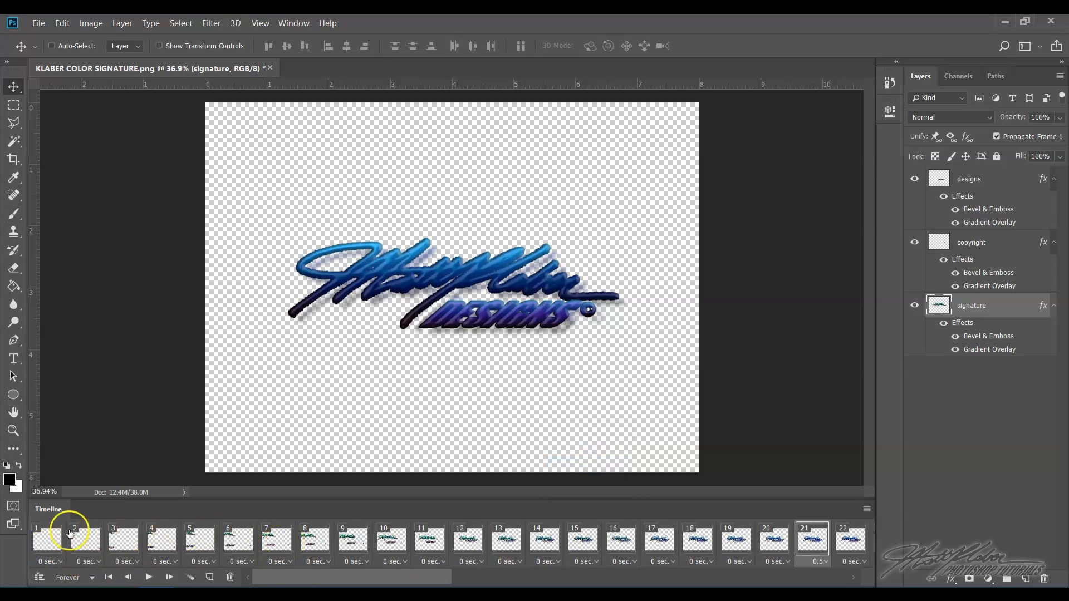
left_click(47, 545)
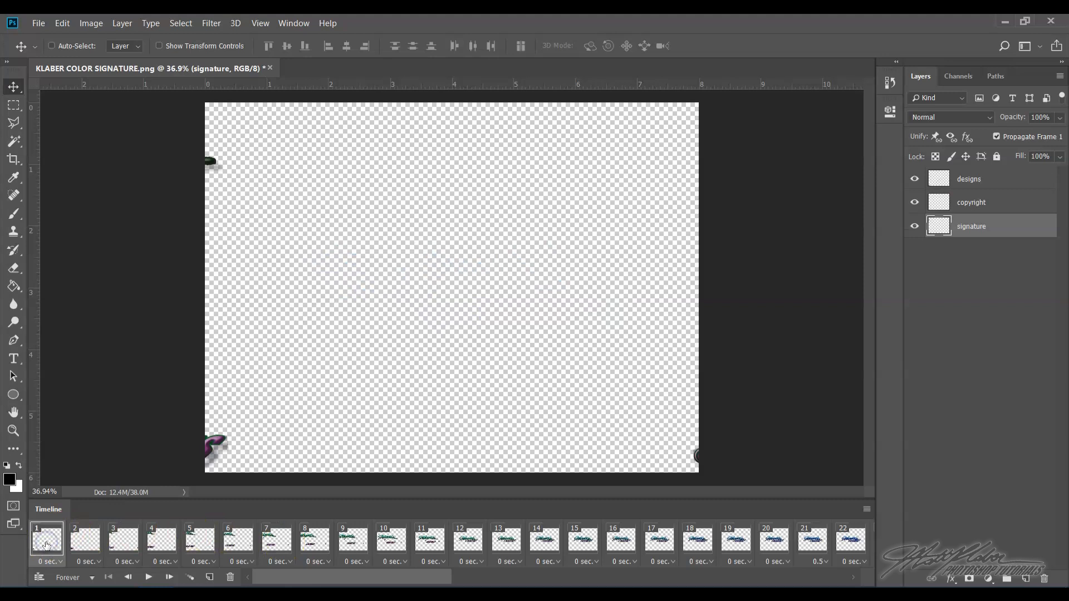
left_click(211, 543)
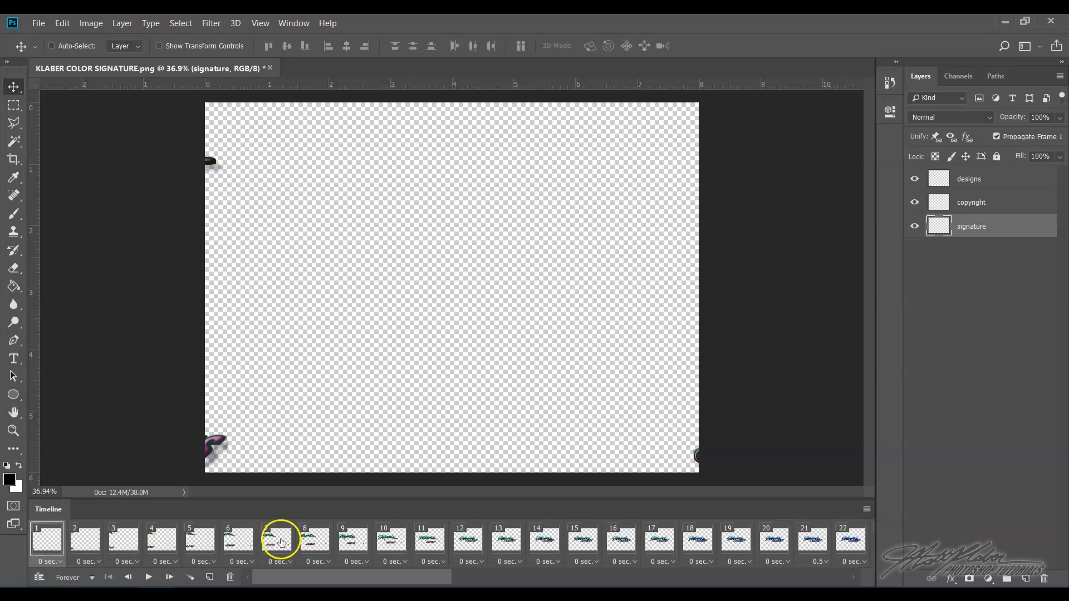
left_click(281, 540, "shift")
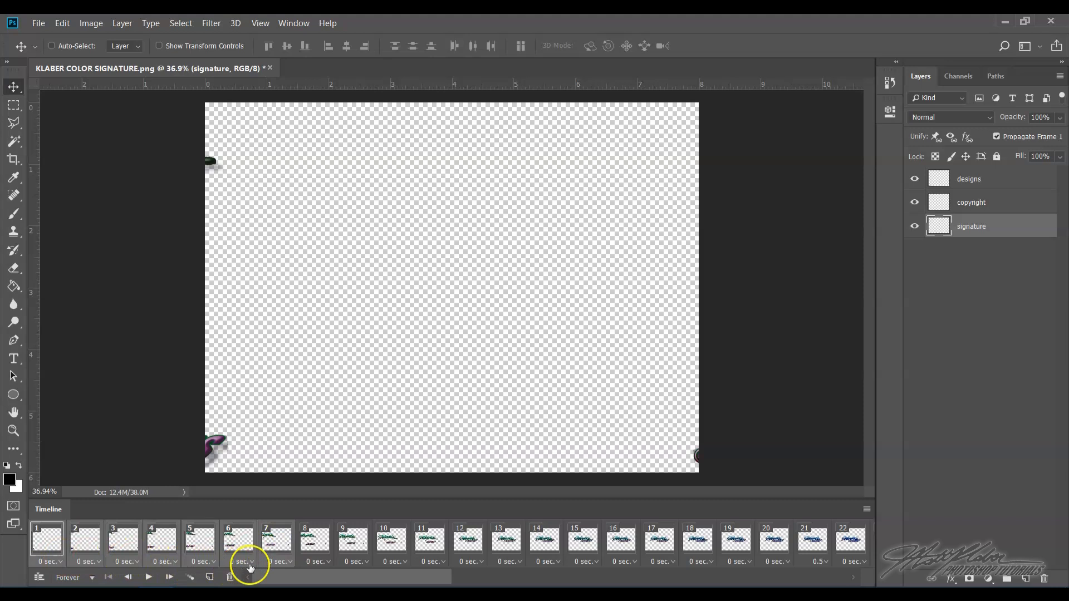
left_click(291, 561)
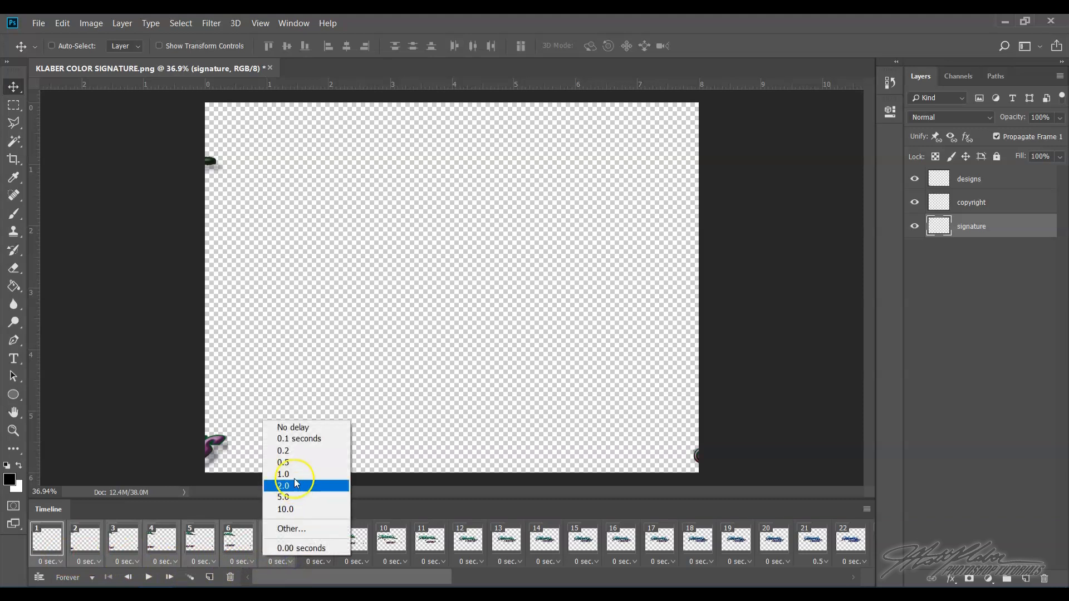
left_click(296, 440)
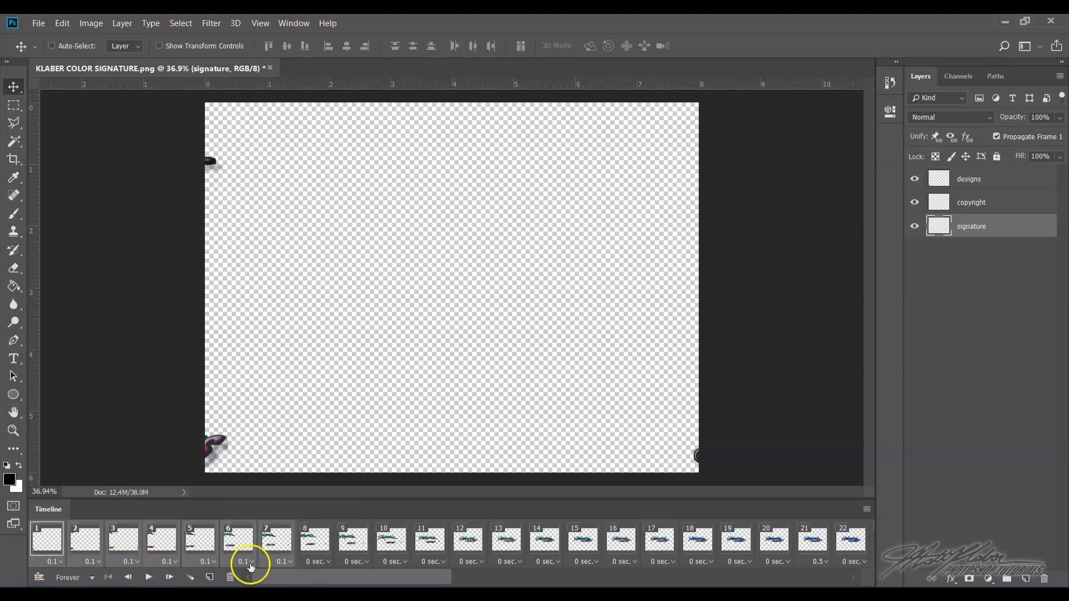
- Set the frame delay of frames 8 and 9 to 0.1 seconds as well
left_click(328, 561)
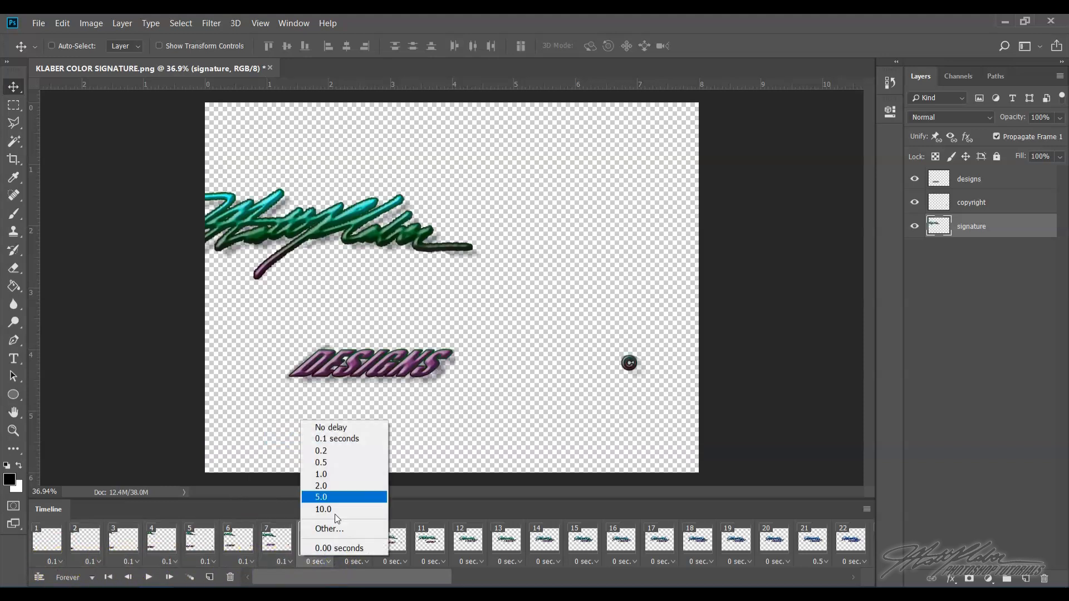
left_click(336, 440)
left_click(365, 563)
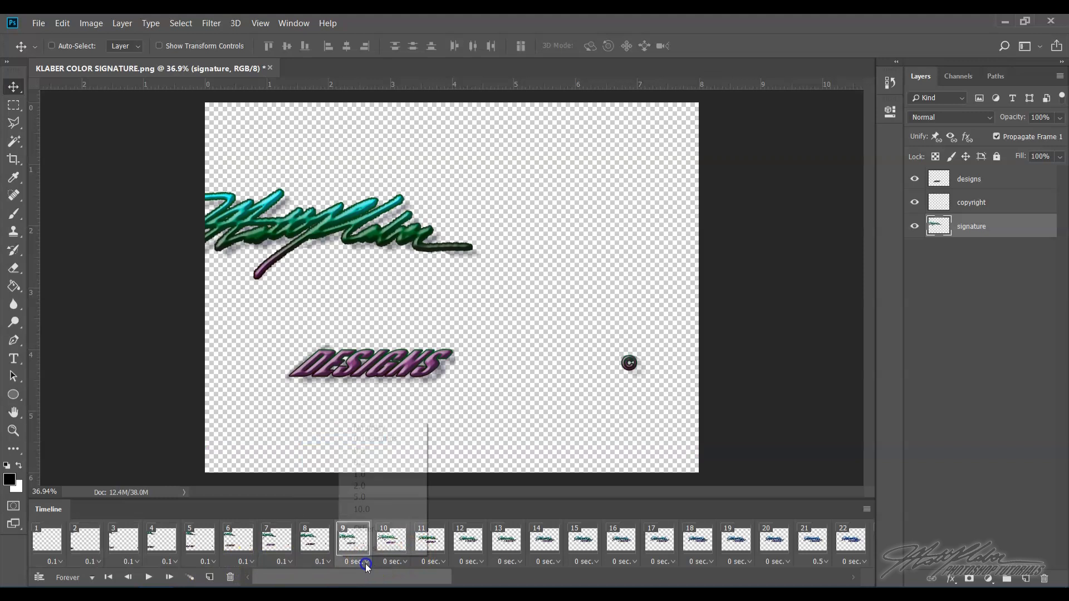
left_click(368, 439)
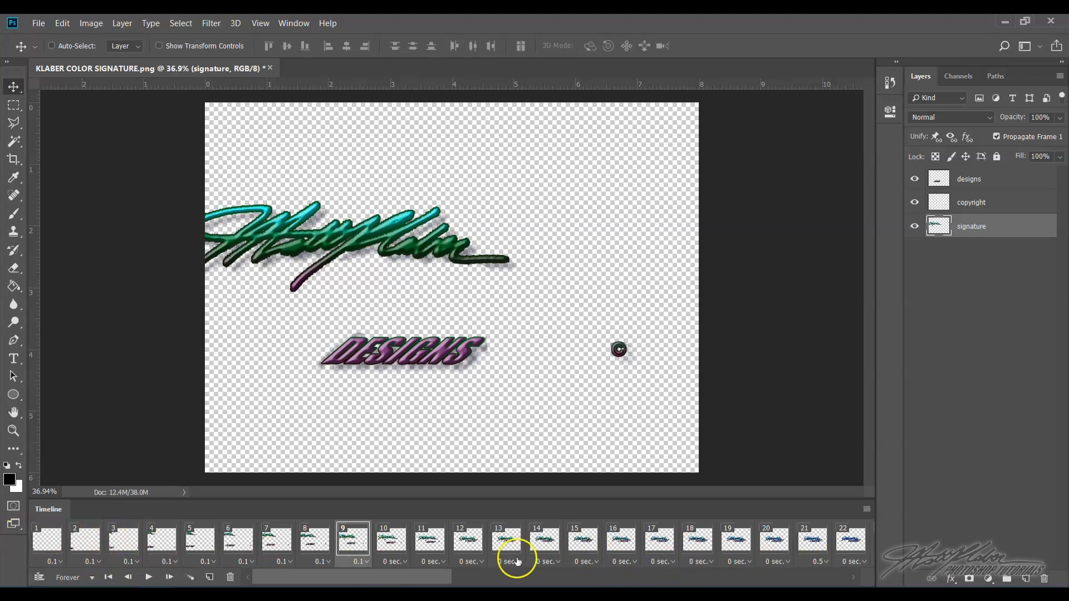
- Select all frames from 1 to 66 and set their frame delay to 0.2 seconds
left_click(49, 538)
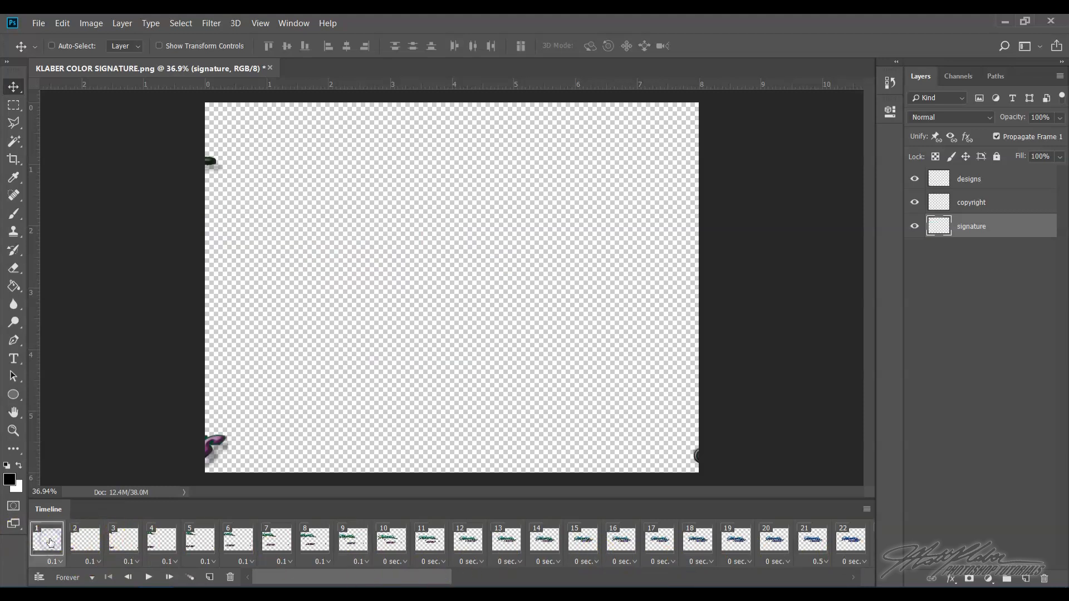
left_click_drag(335, 583, 800, 585)
left_click(858, 548)
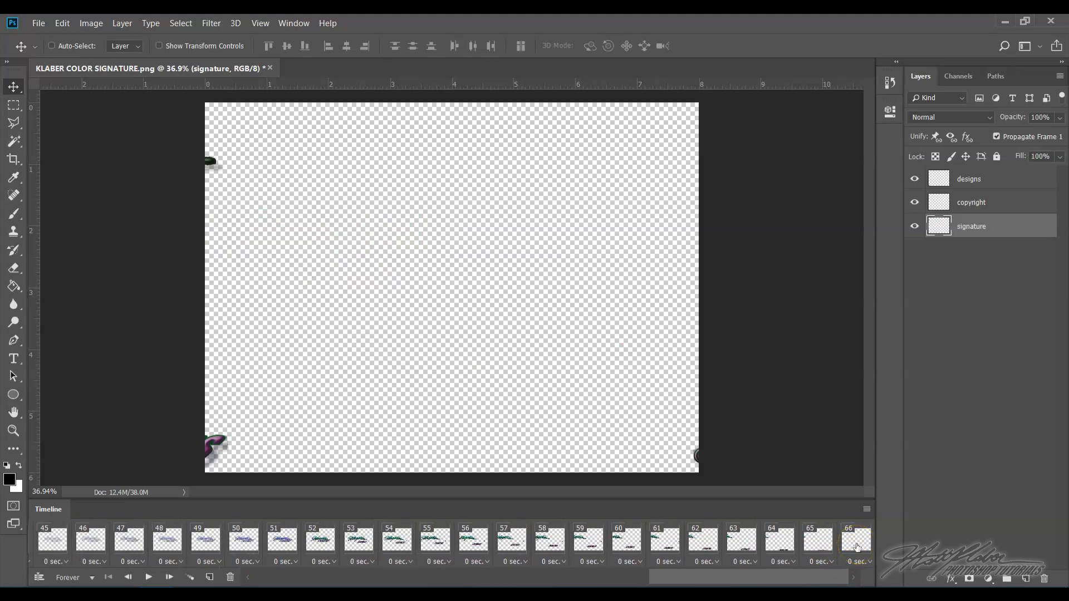
left_click(855, 549)
left_click(849, 550, "shift")
left_click_drag(776, 581, 323, 582)
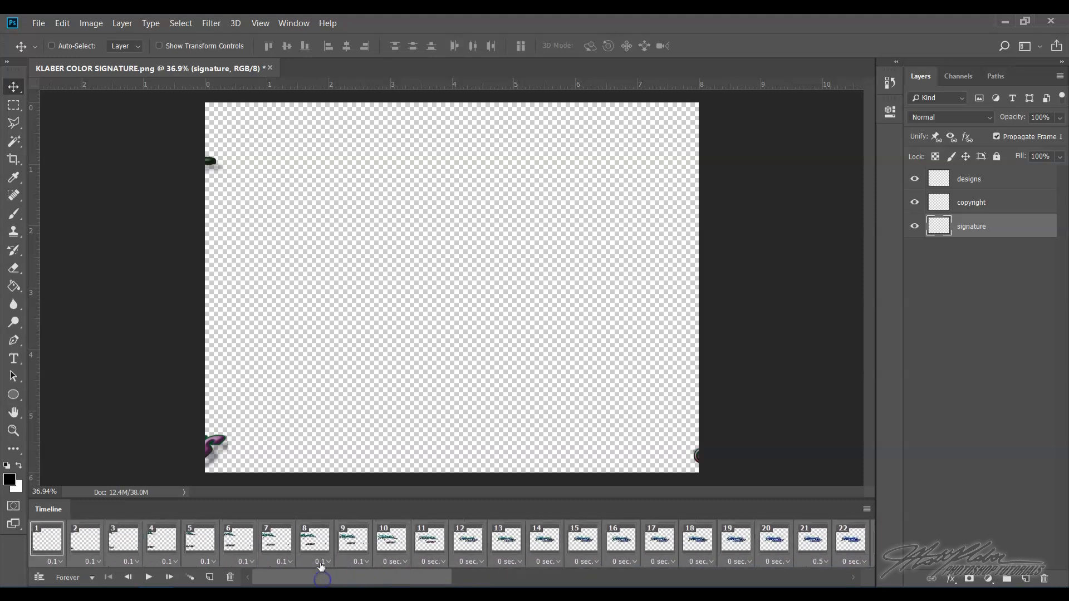
left_click(365, 561)
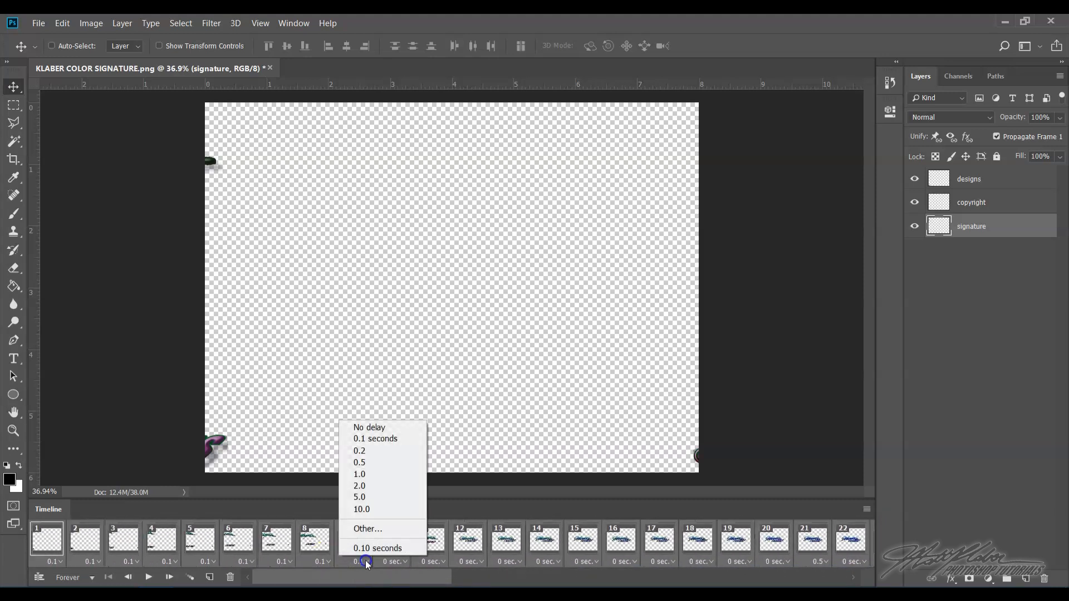
left_click(372, 449)
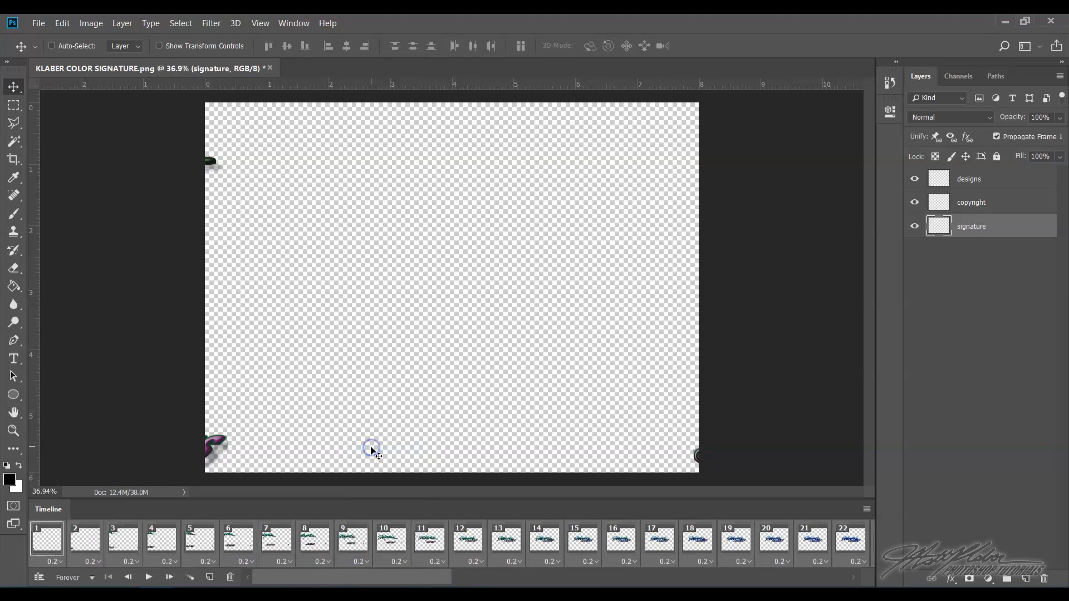
- Set frame 52's frame delay to 1 second
left_click(149, 580)
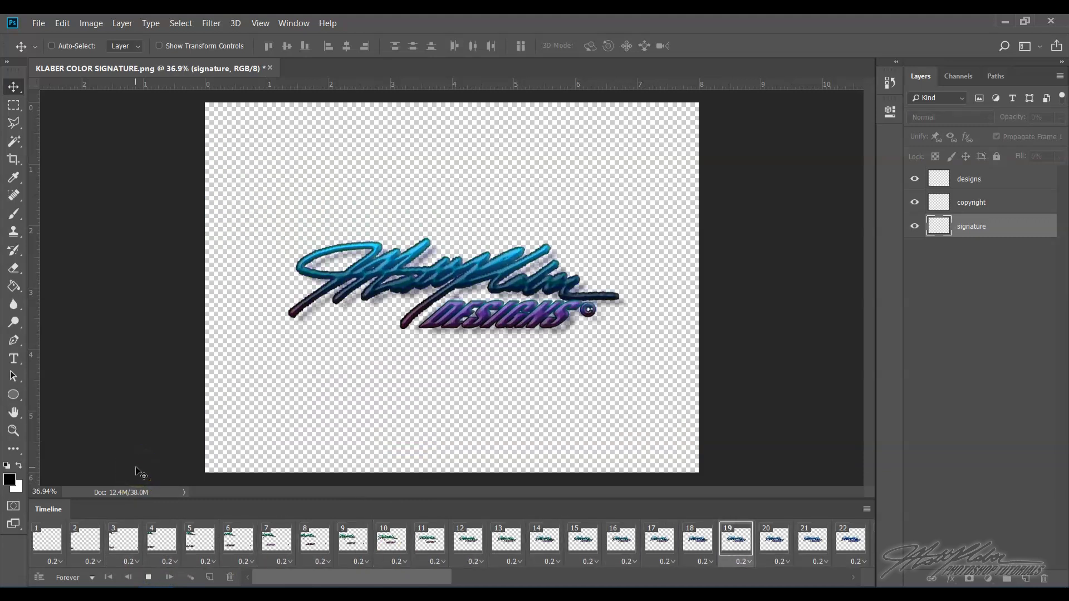
left_click(149, 579)
left_click(523, 554)
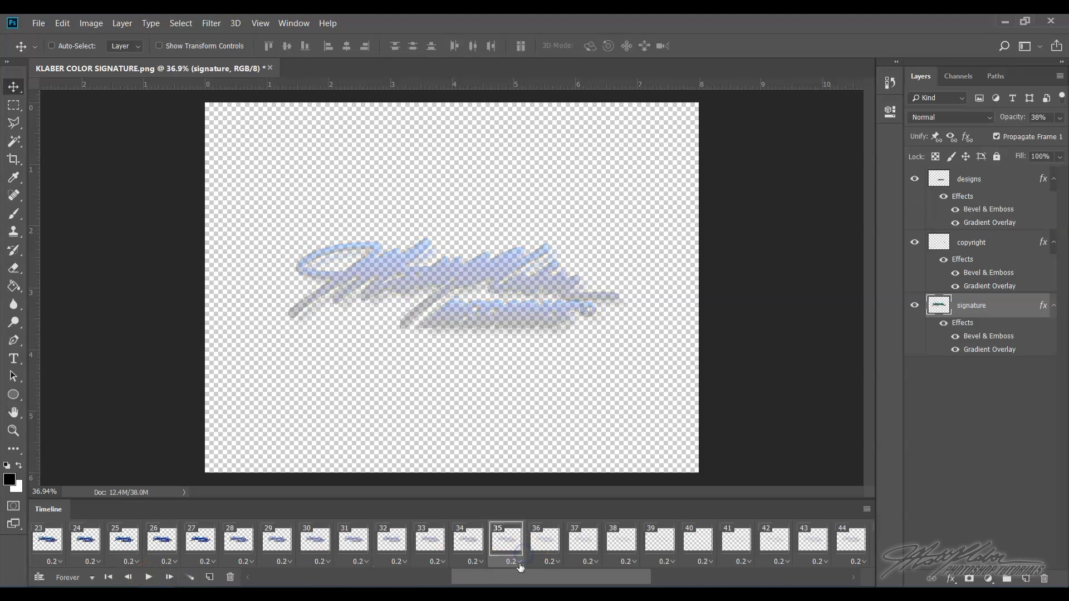
left_click_drag(558, 578, 688, 579)
left_click(588, 542)
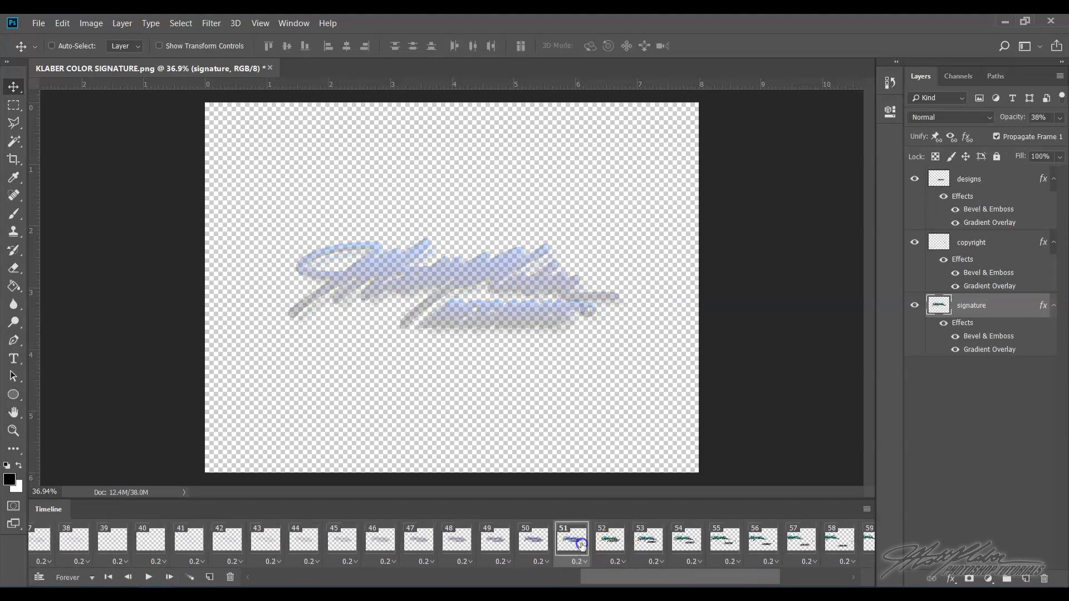
left_click(611, 543)
left_click(621, 555)
left_click(620, 478)
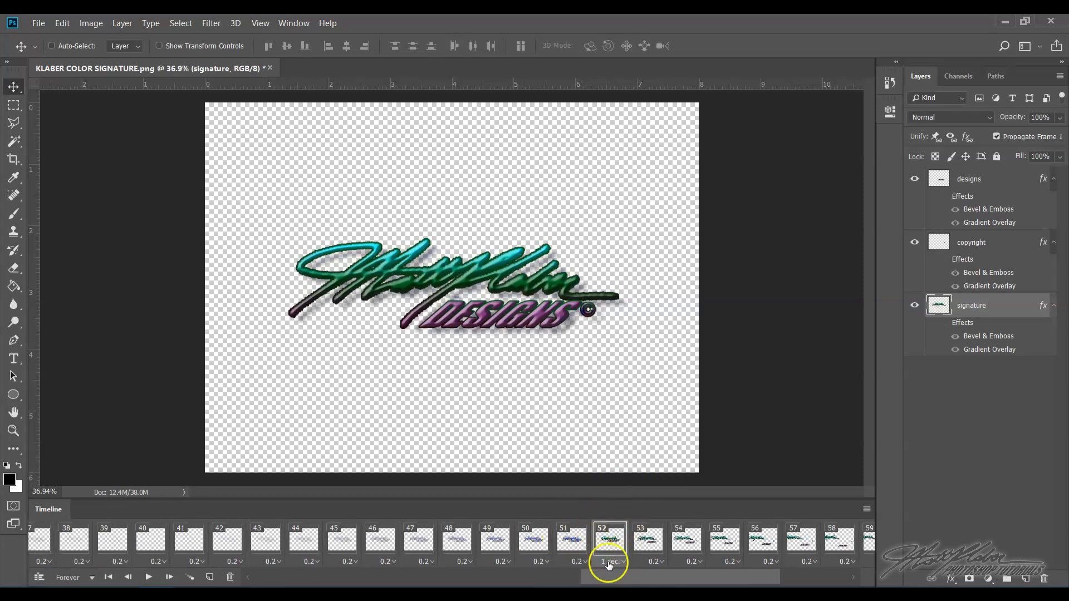
- Play the animation from frame 1 to preview the new frame timing
left_click_drag(621, 579, 711, 578)
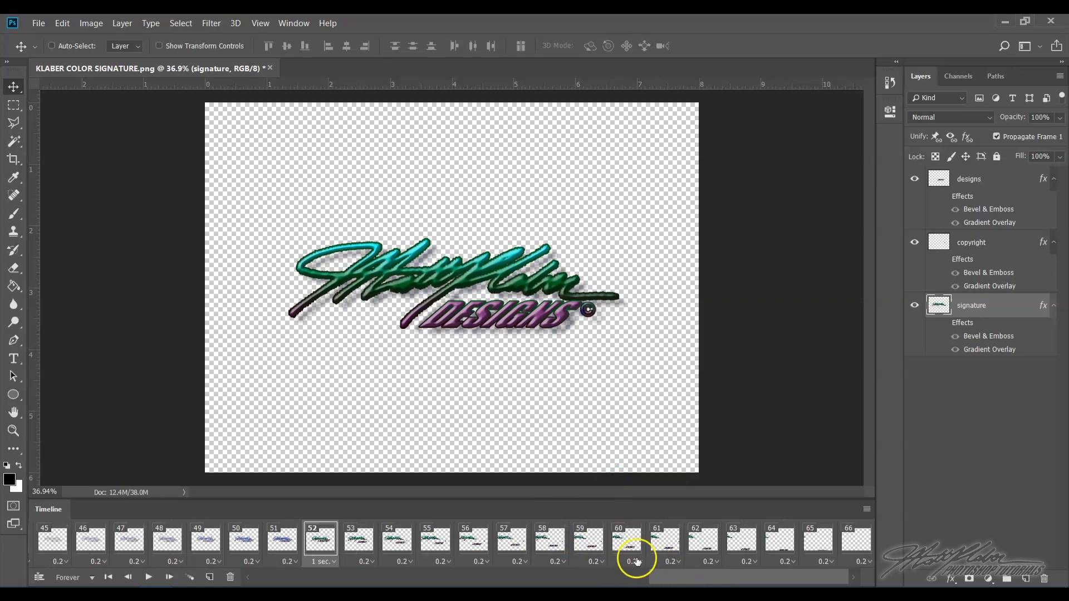
left_click_drag(758, 582, 359, 579)
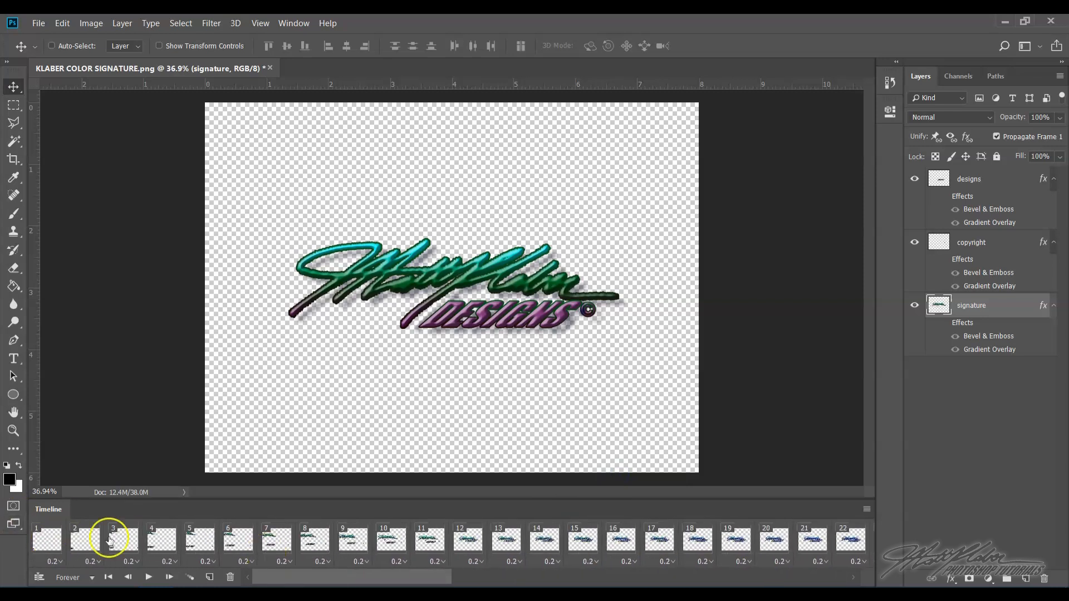
left_click(45, 538)
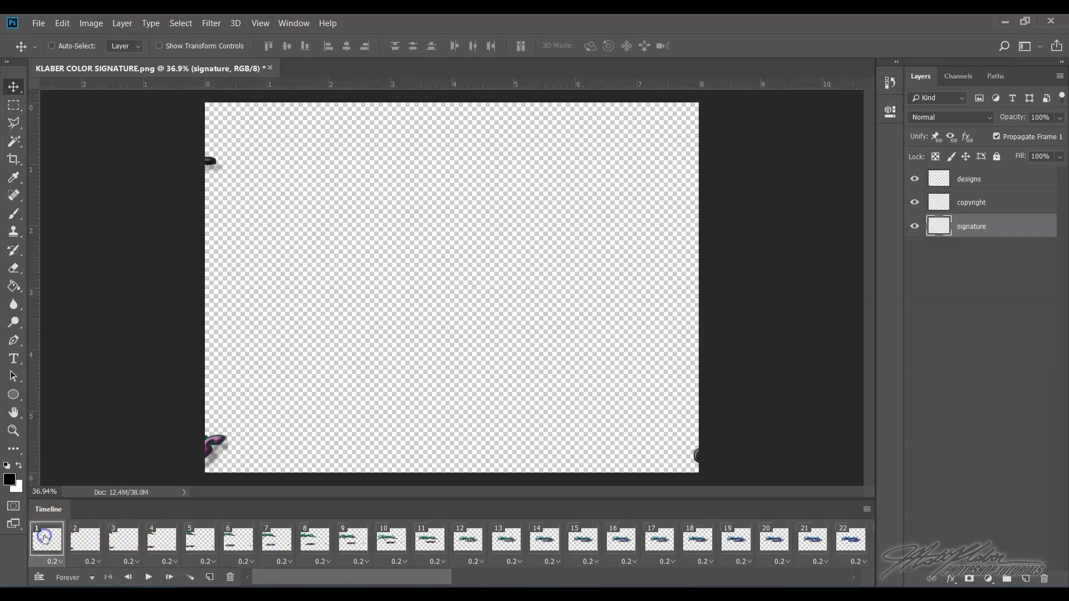
left_click(149, 578)
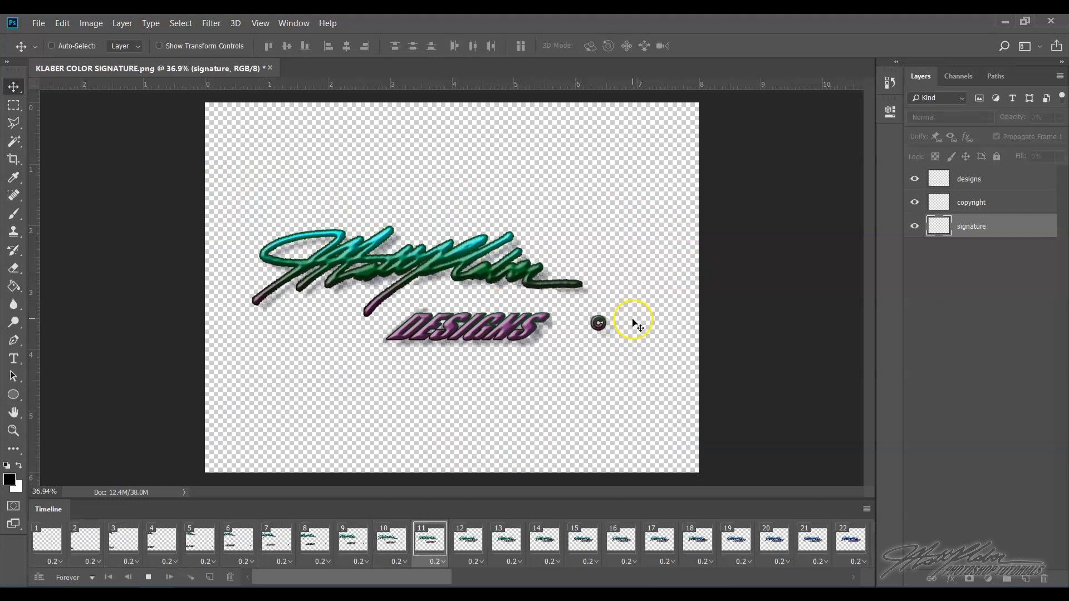
- Open the Save for Web (Legacy) export dialog
left_click(39, 24)
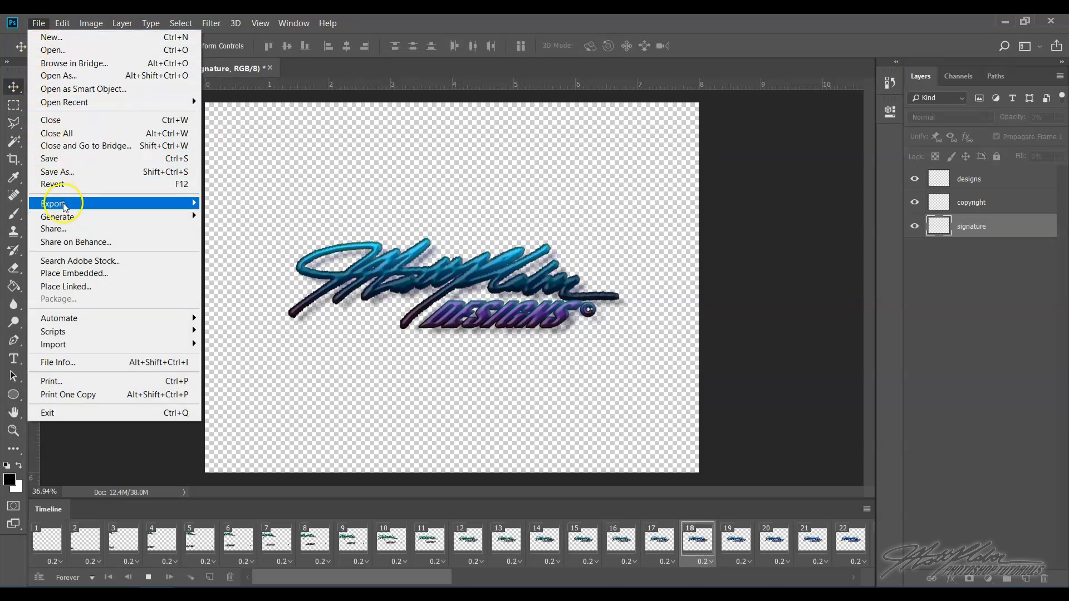
mouse_move(66, 208)
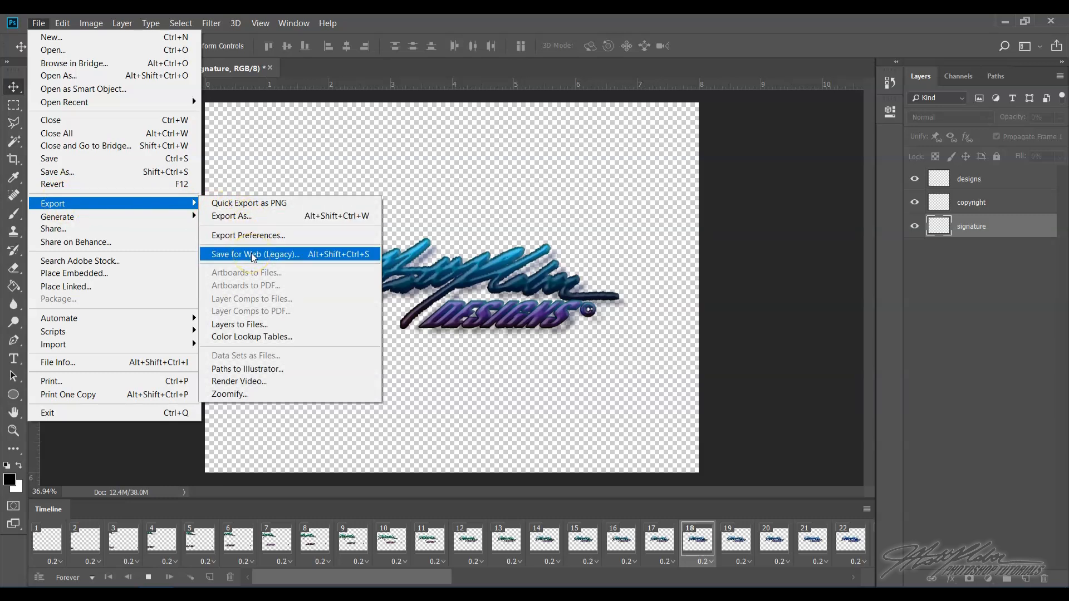
left_click(302, 254)
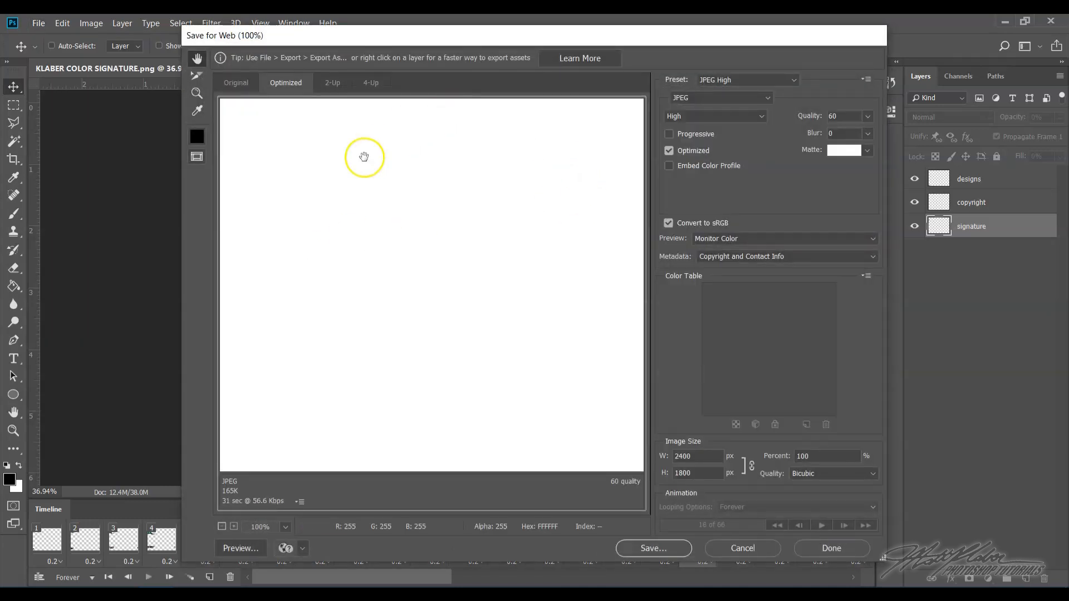
- Set the Save for Web optimized file format to GIF
mouse_move(508, 365)
left_mouse_down()
mouse_move(469, 335)
mouse_move(525, 363)
mouse_move(389, 251)
mouse_move(334, 234)
left_mouse_up()
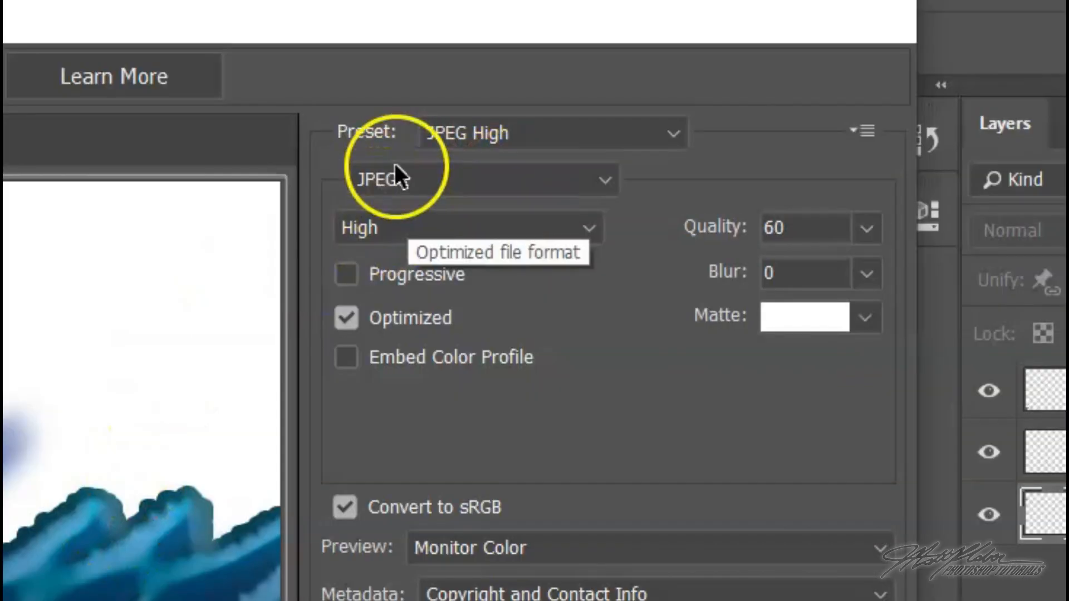
left_click(690, 98)
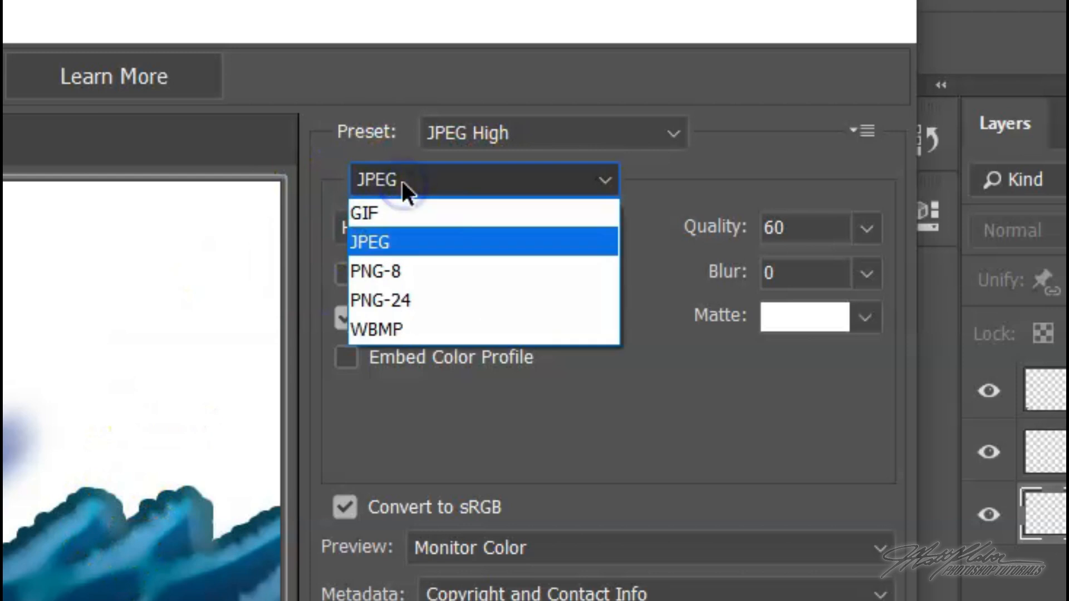
left_click(396, 213)
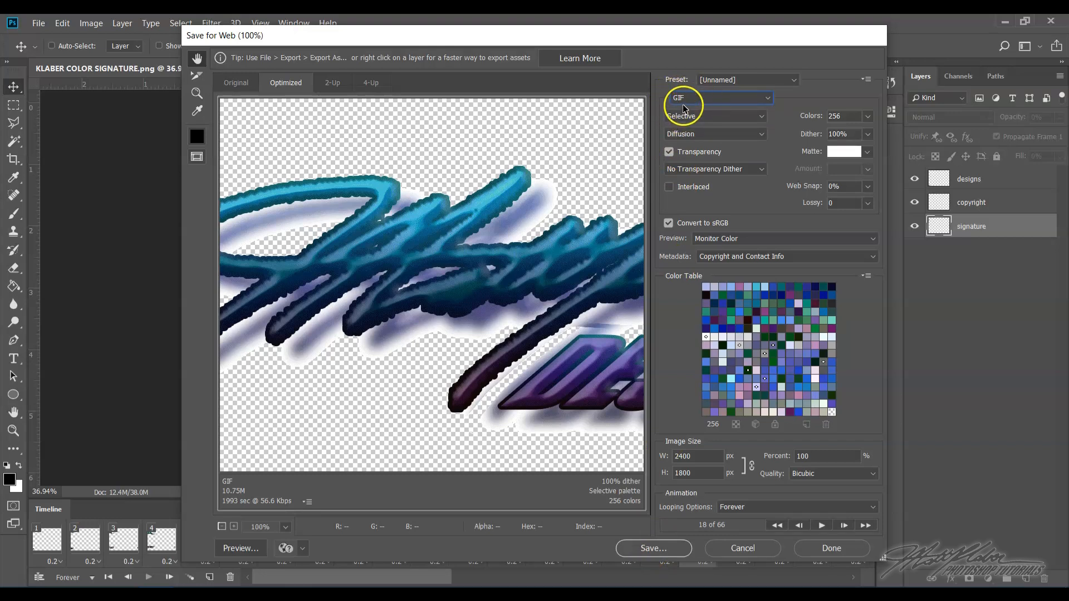
- Save the optimized GIF into the user's personal folder on the desktop, named animation followed by the user's surname
left_click(648, 549)
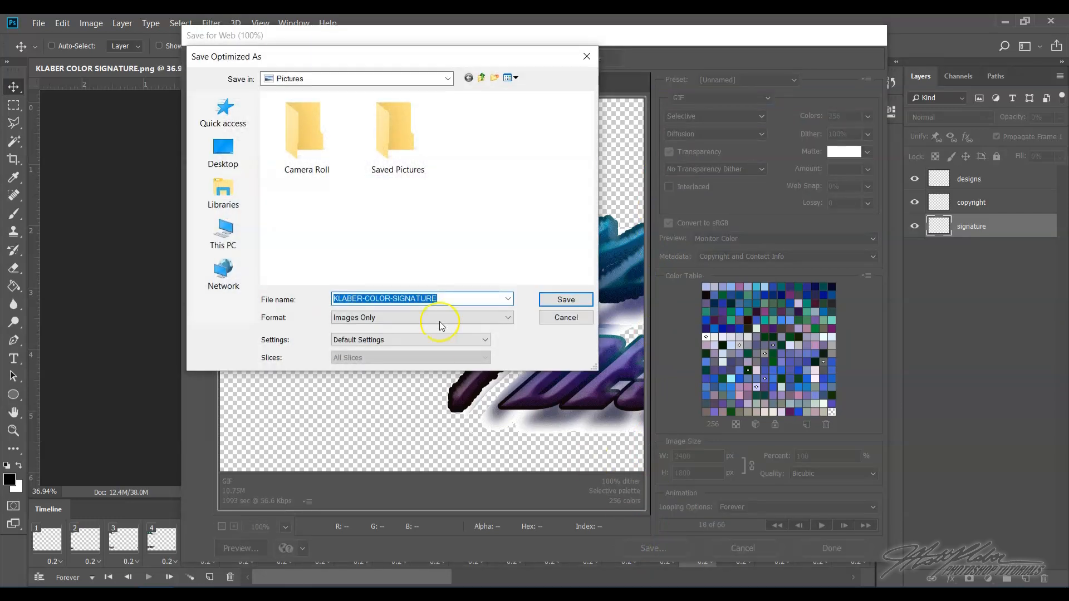
left_click(234, 153)
double_click(442, 186)
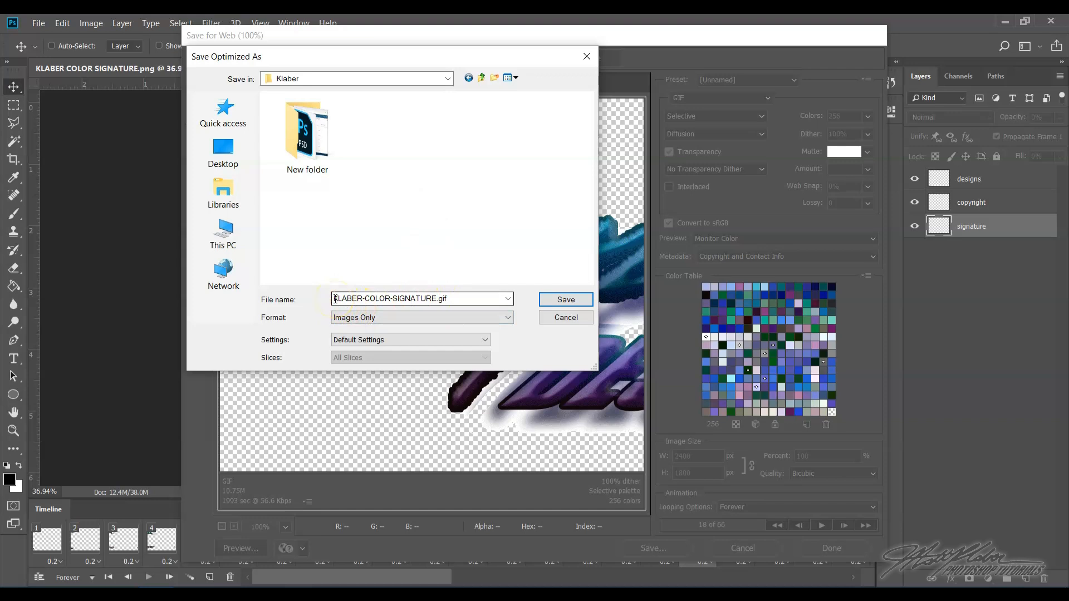
double_click(451, 300)
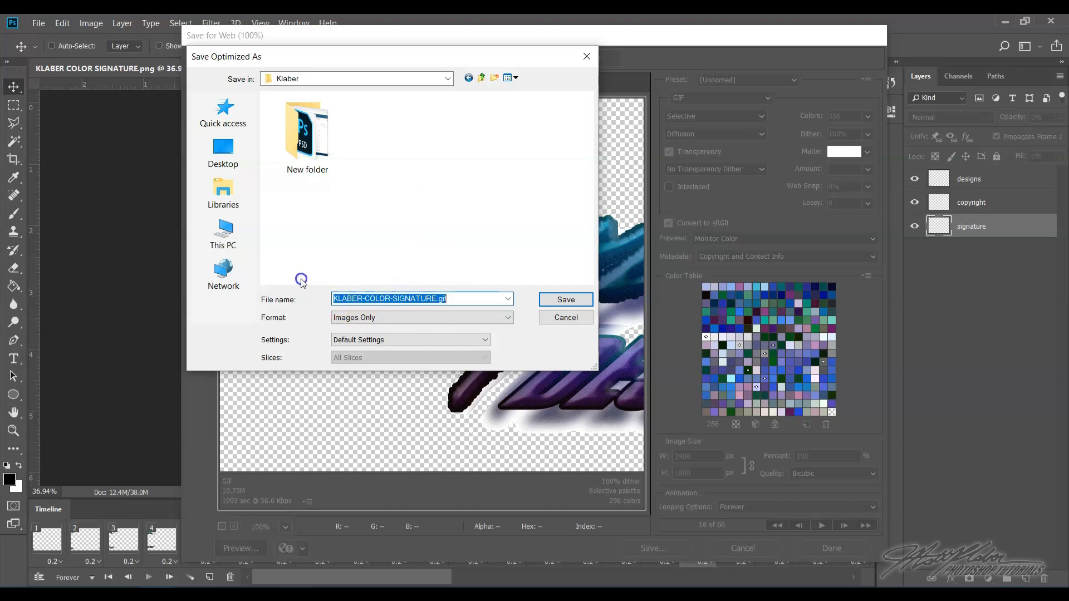
type("animation klaber")
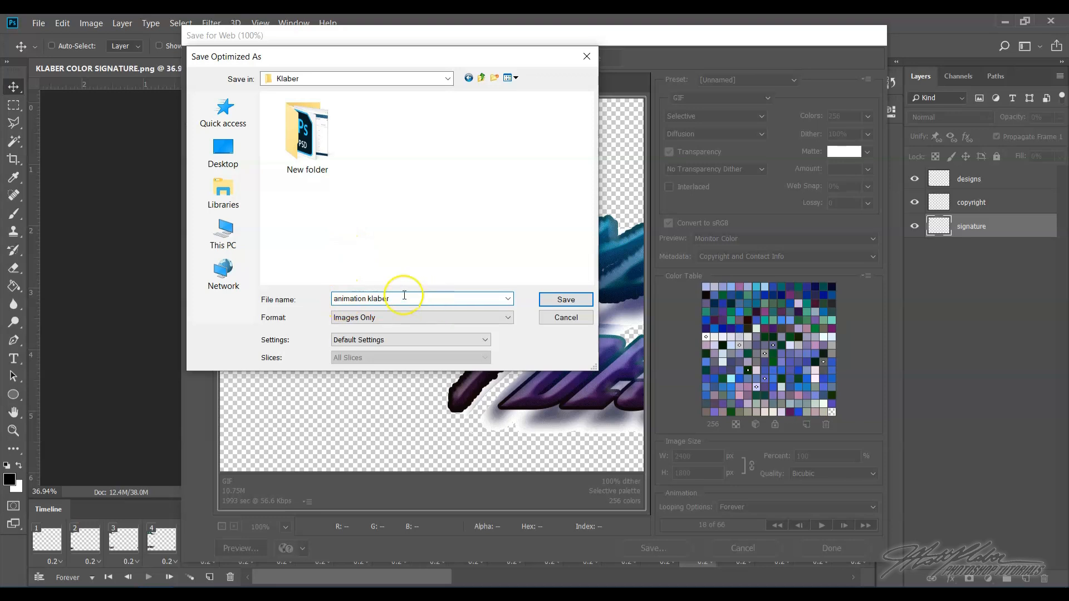
left_click(566, 299)
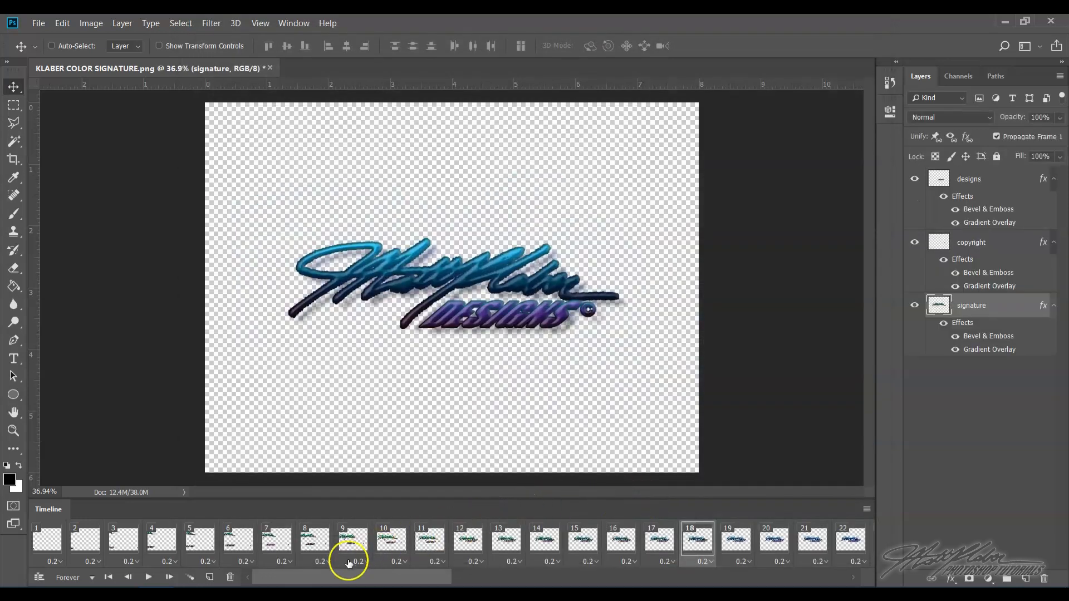
- Switch to the browser and open the Signature Animation Submission assignment in the Week 6 course folder
left_click(298, 600)
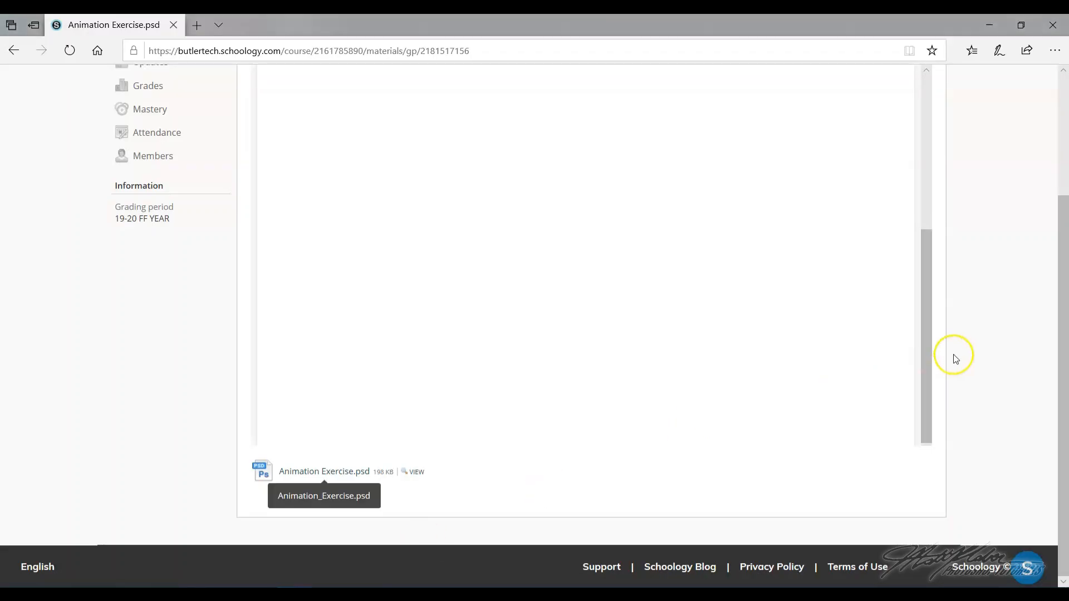
scroll(954, 355, "up", 3)
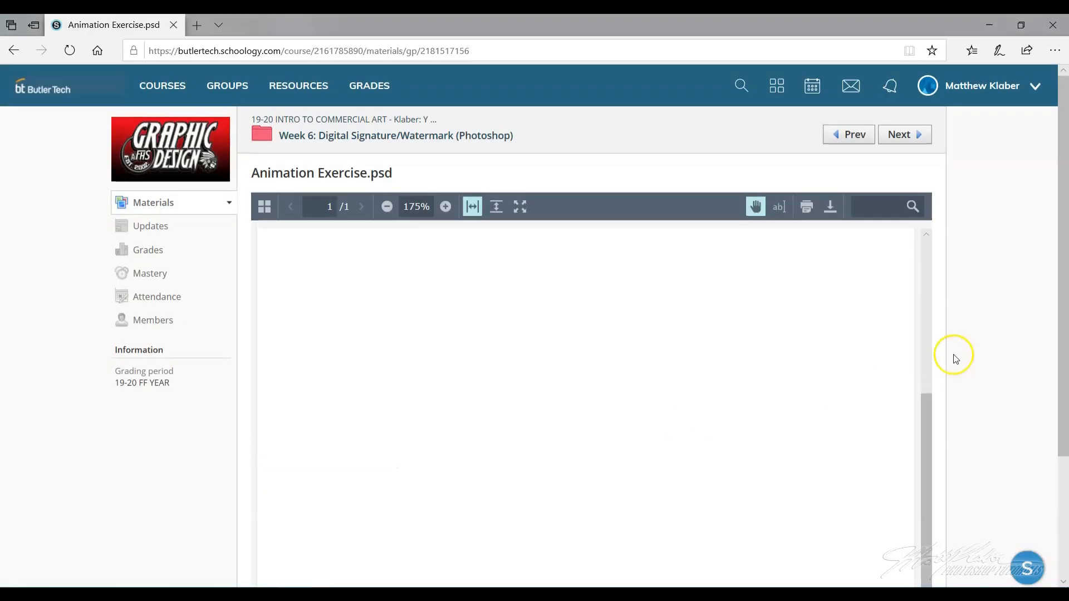
left_click(301, 139)
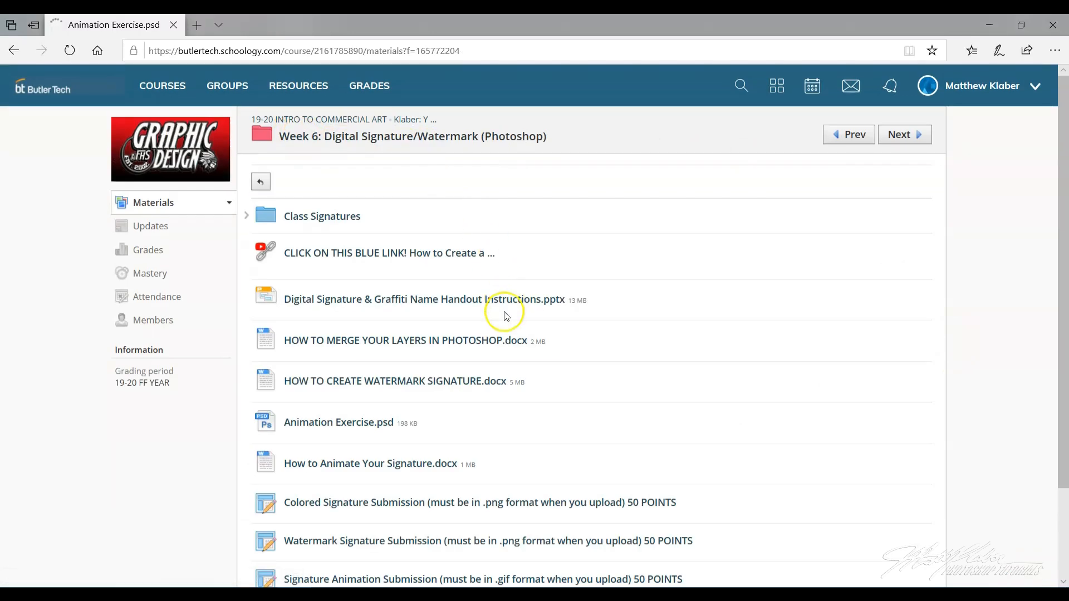
scroll(504, 312, "down", 2)
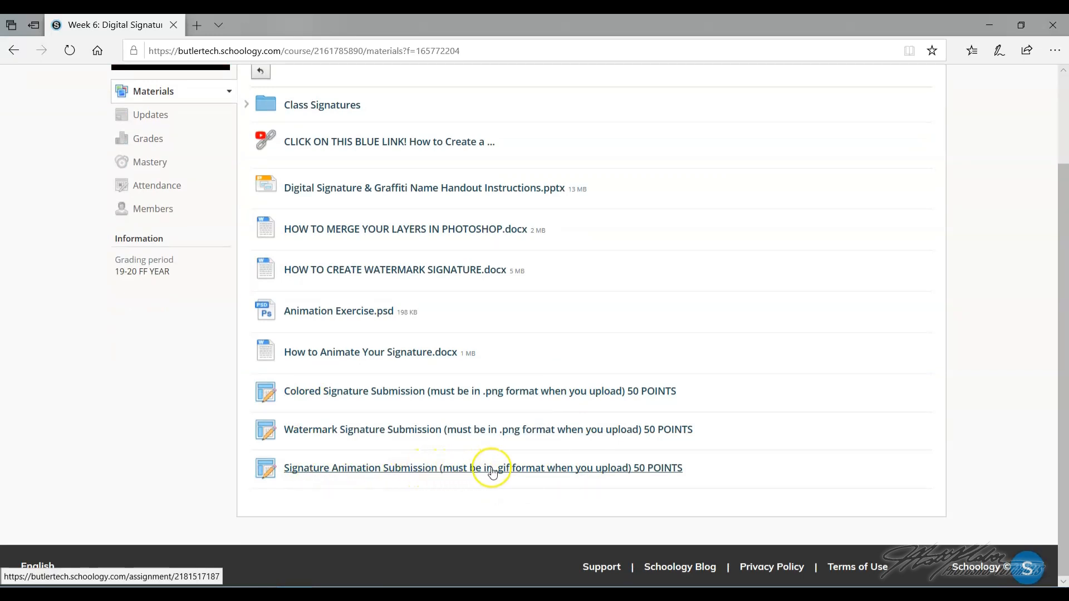
left_click(532, 472)
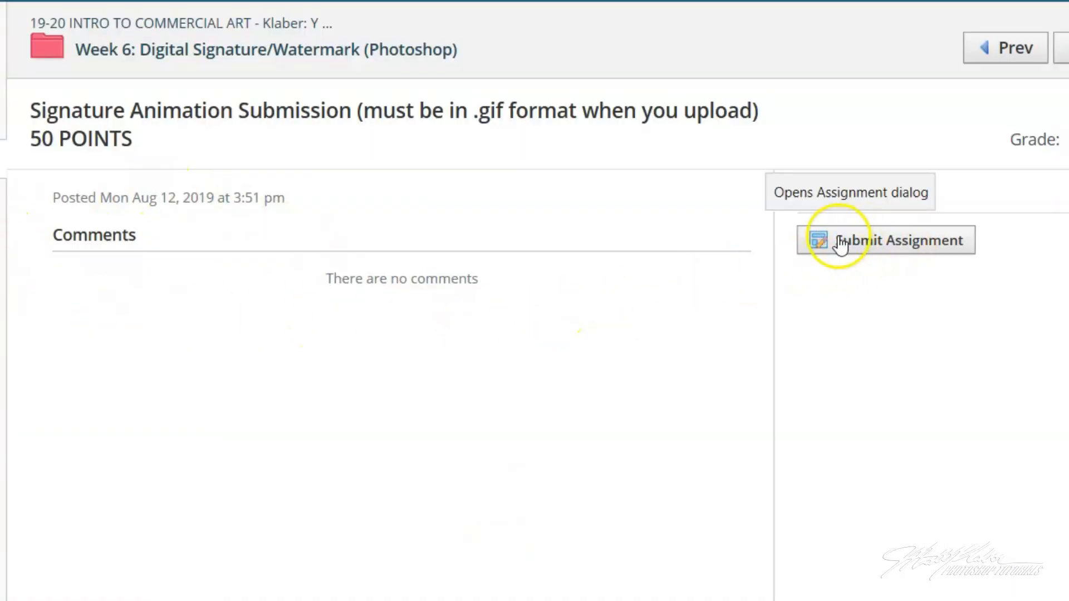
- Upload the exported animation GIF from the personal desktop folder to the assignment and submit it
left_click(892, 243)
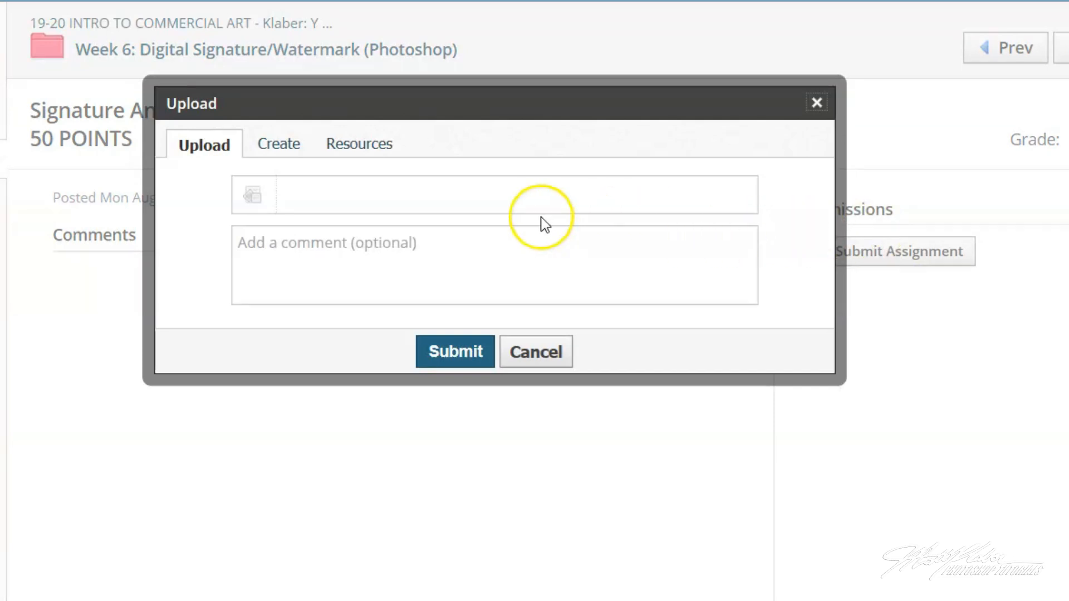
left_click(254, 195)
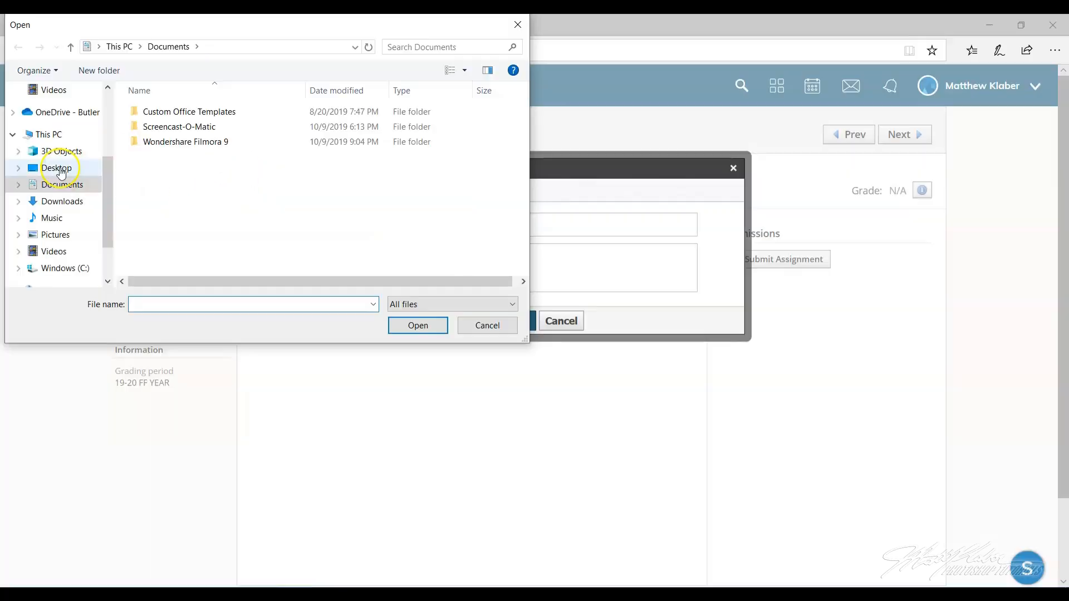
left_click(61, 173)
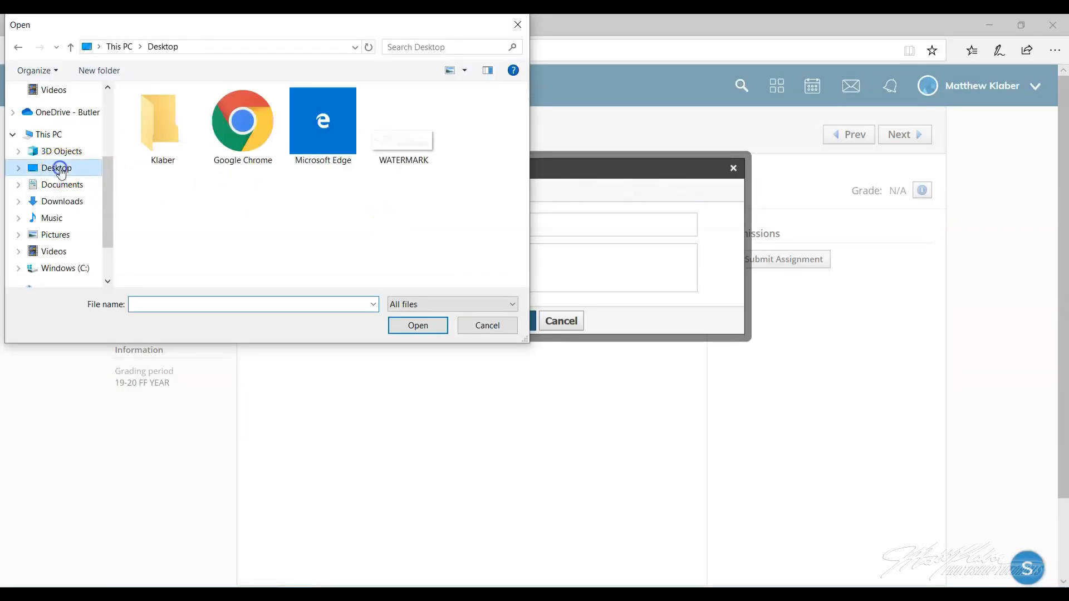
double_click(146, 129)
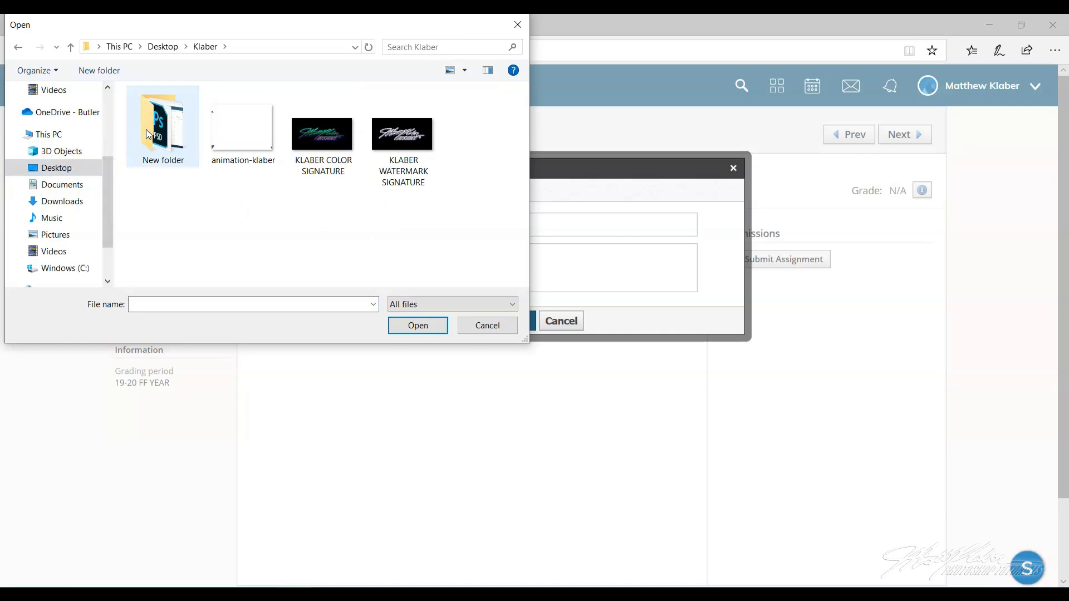
left_click(225, 164)
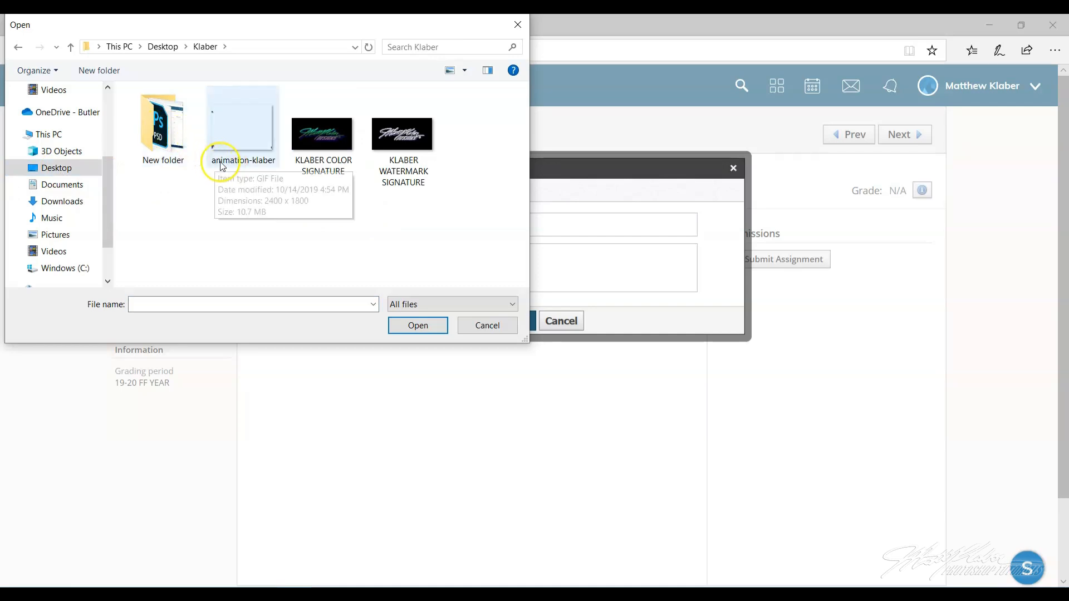
left_click(267, 163)
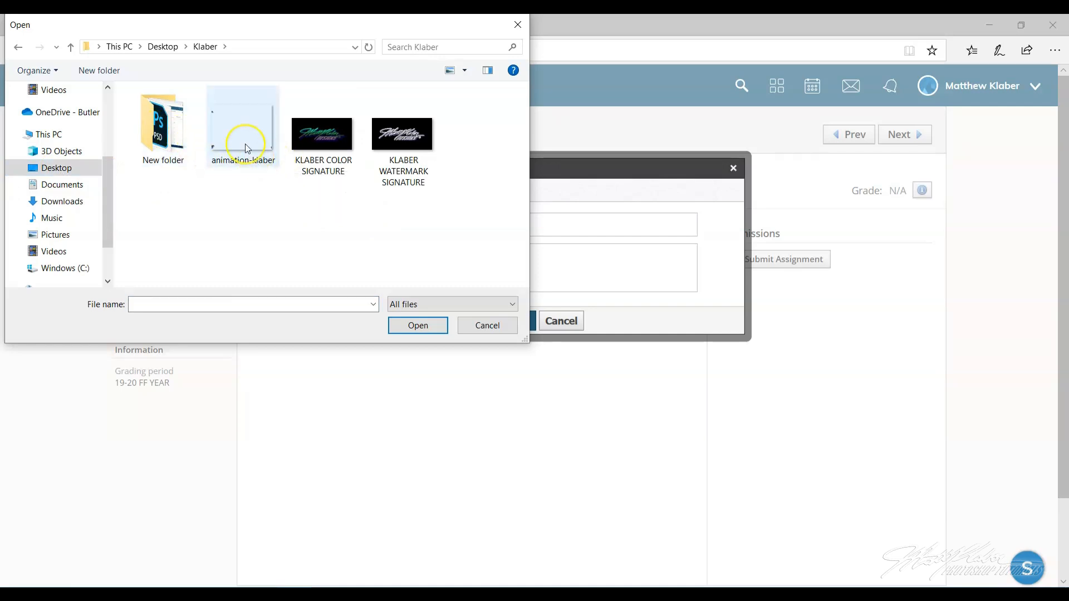
left_click(247, 148)
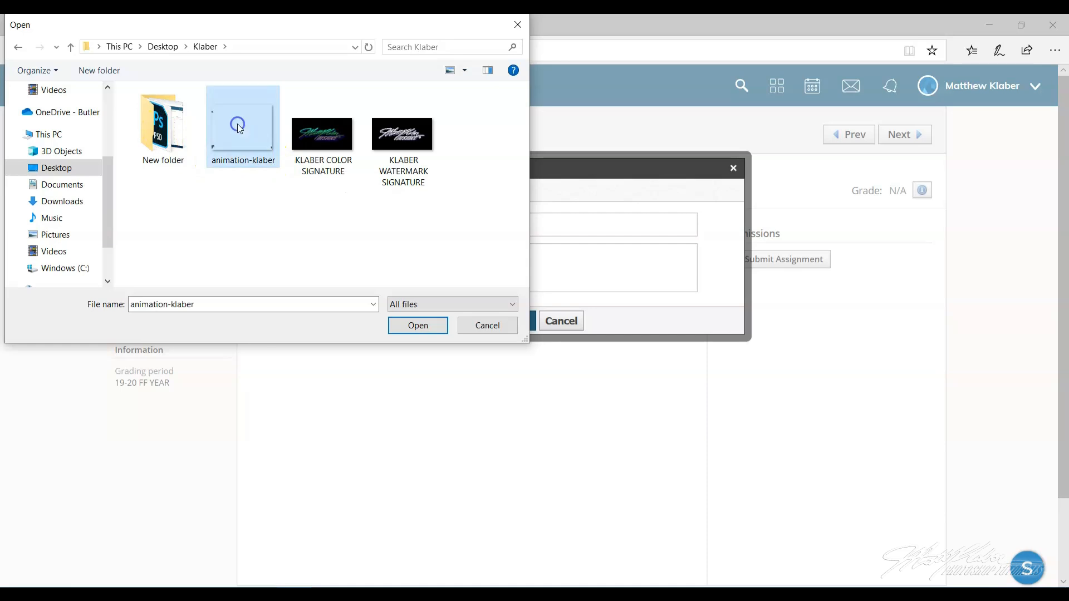
left_click(419, 327)
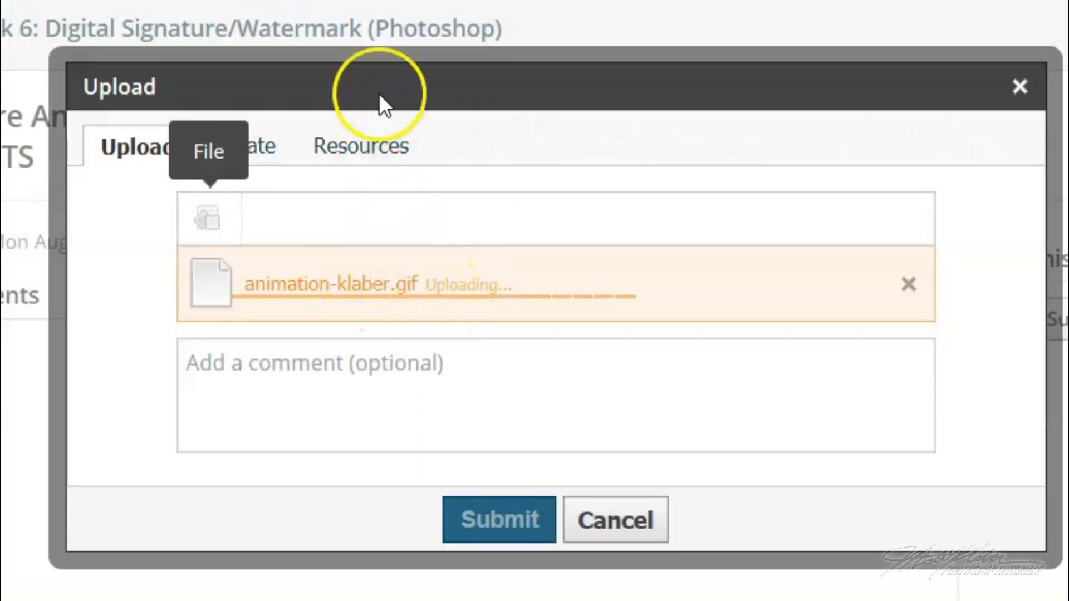
left_click_drag(378, 78, 438, 82)
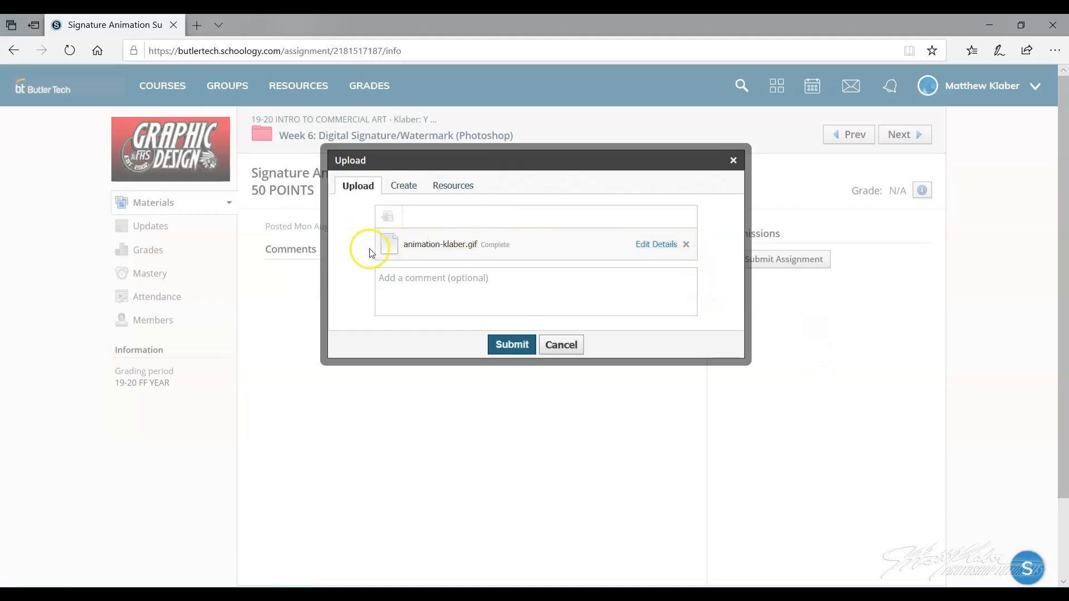
left_click(514, 345)
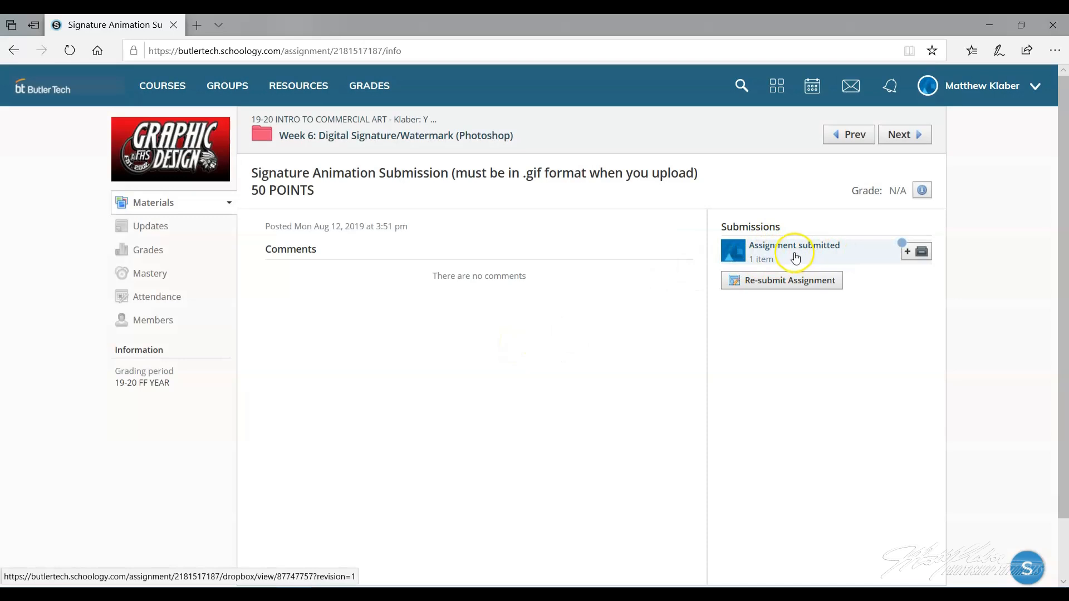
- Open the submitted GIF from the submission to preview the animation, then close the viewer
left_click(794, 256)
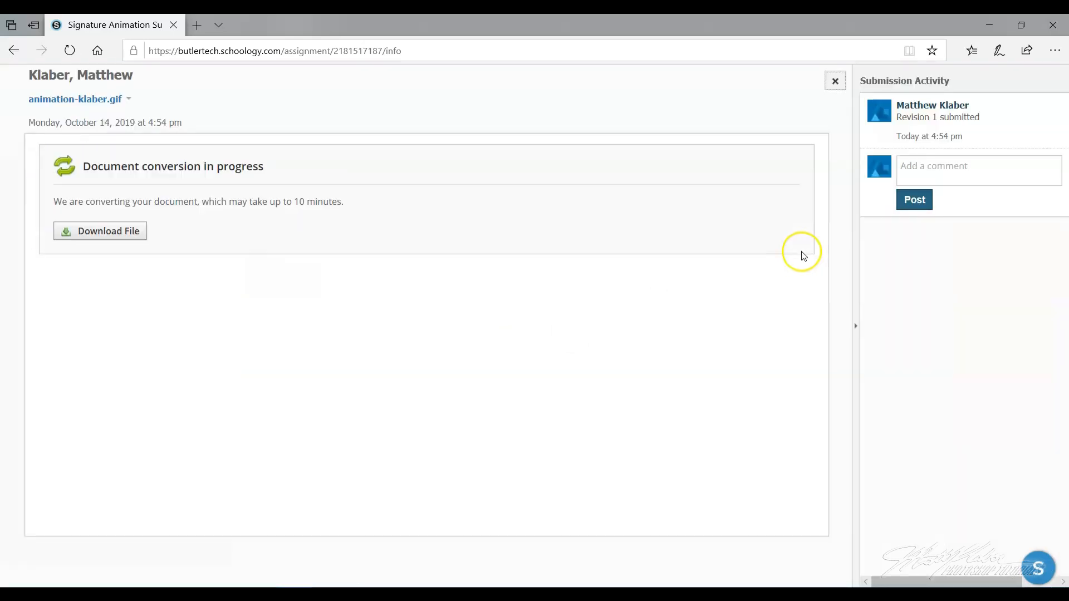
left_click(104, 234)
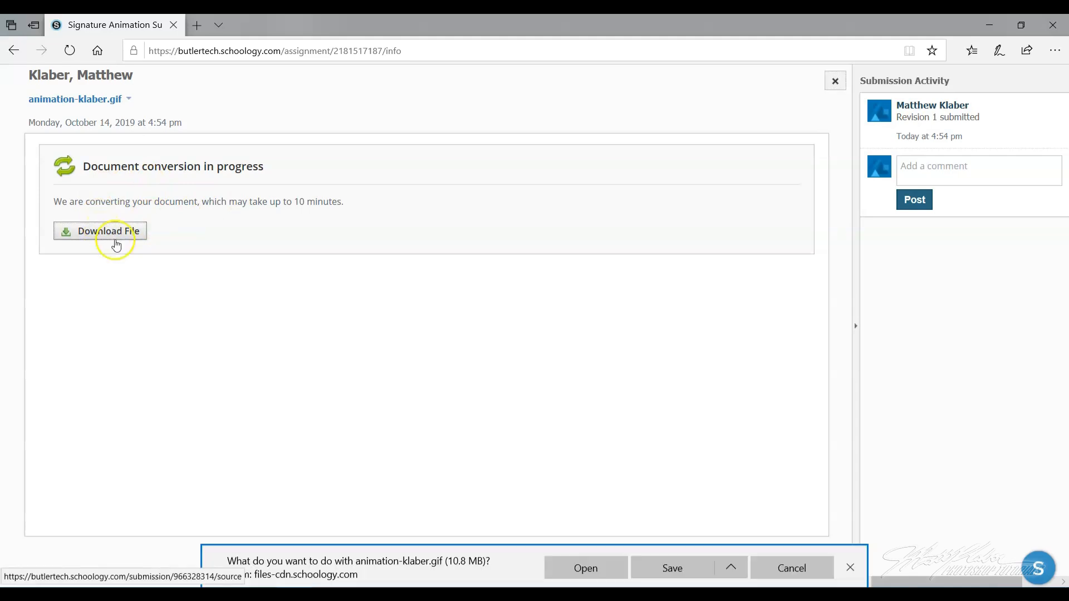
left_click(602, 569)
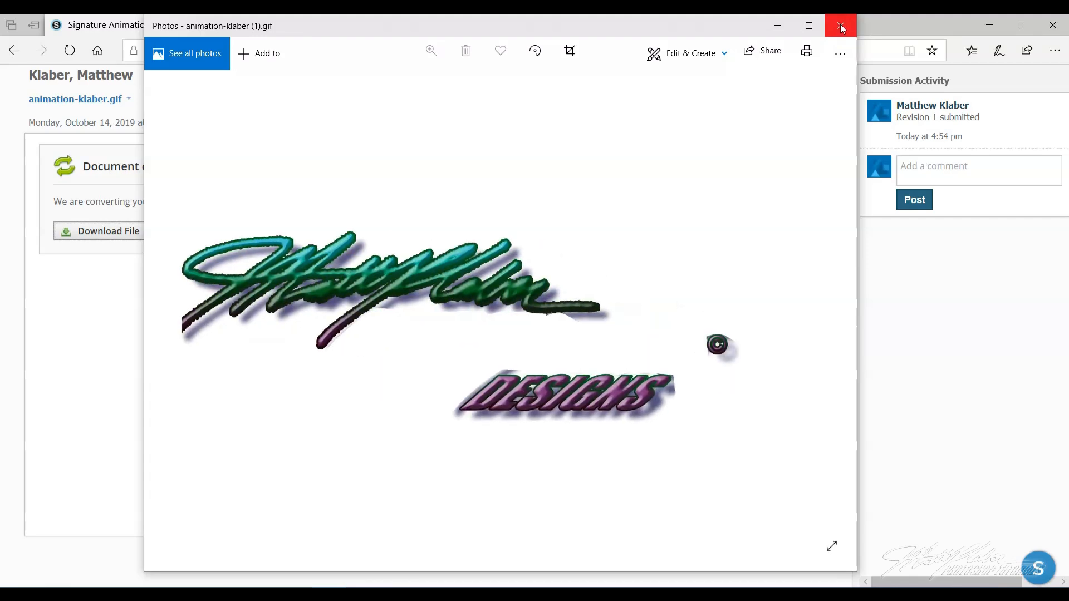
left_click(840, 26)
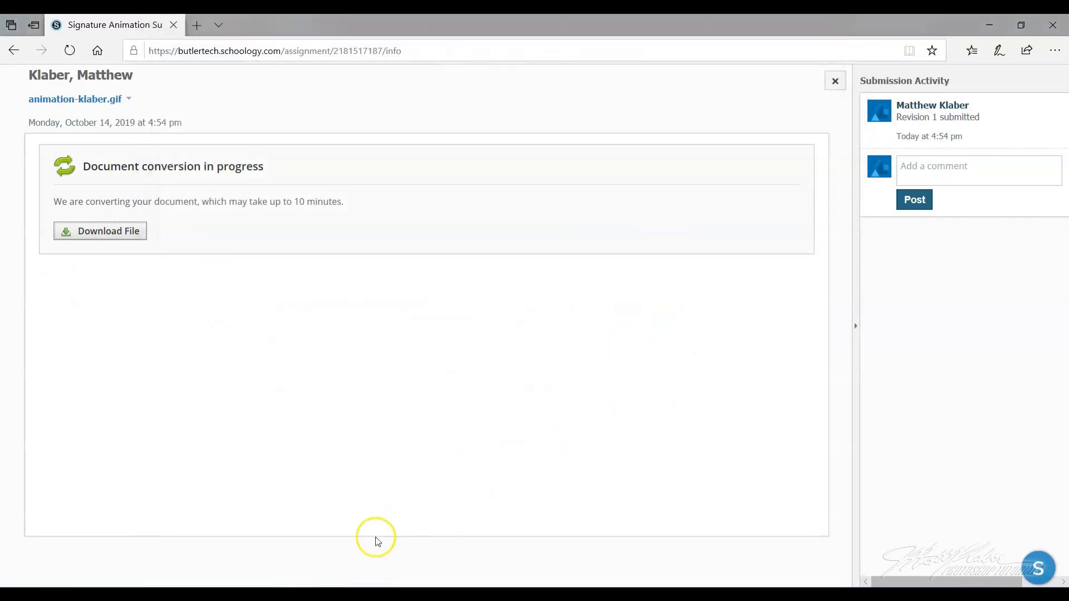
- Return to Photoshop and step through the first animation frames in the timeline one by one
mouse_move(161, 586)
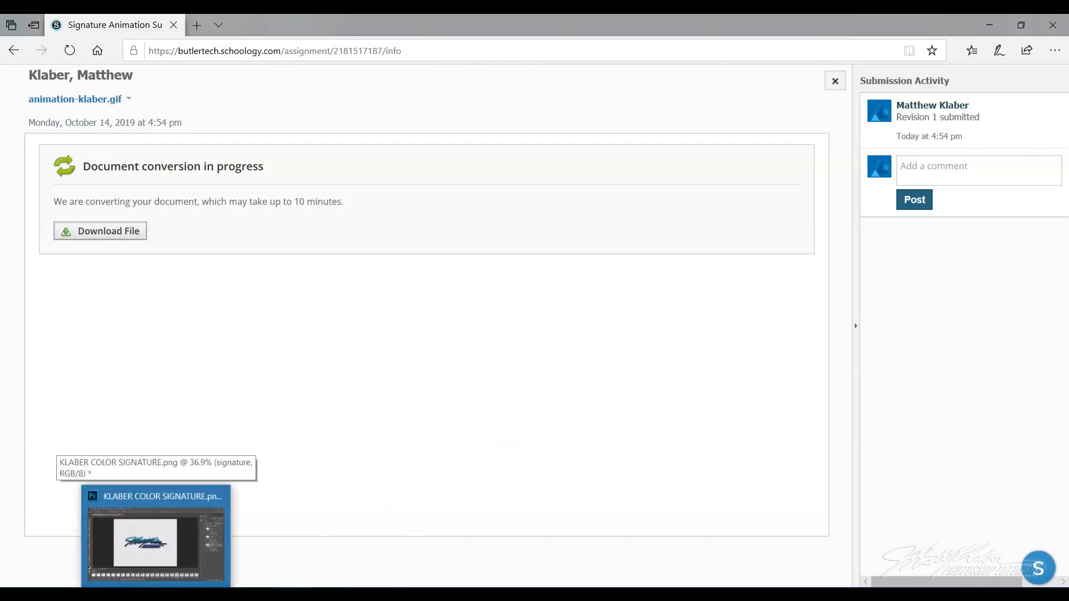
left_click(146, 537)
left_click(392, 578)
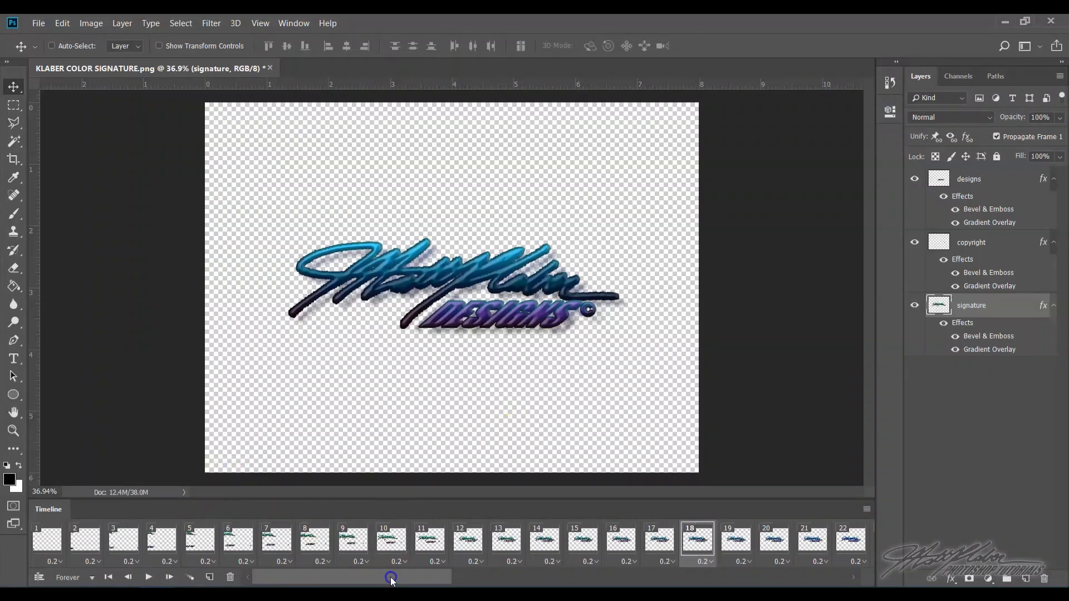
left_click(48, 540)
left_click(84, 539)
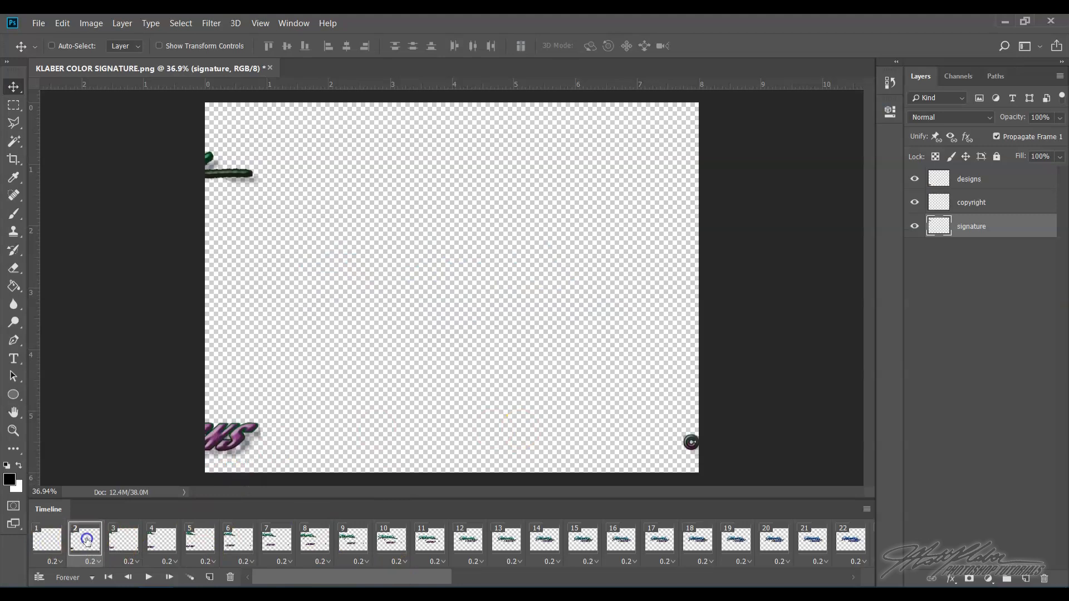
left_click(126, 537)
left_click(163, 539)
left_click(202, 538)
left_click(243, 541)
left_click(289, 548)
left_click(315, 544)
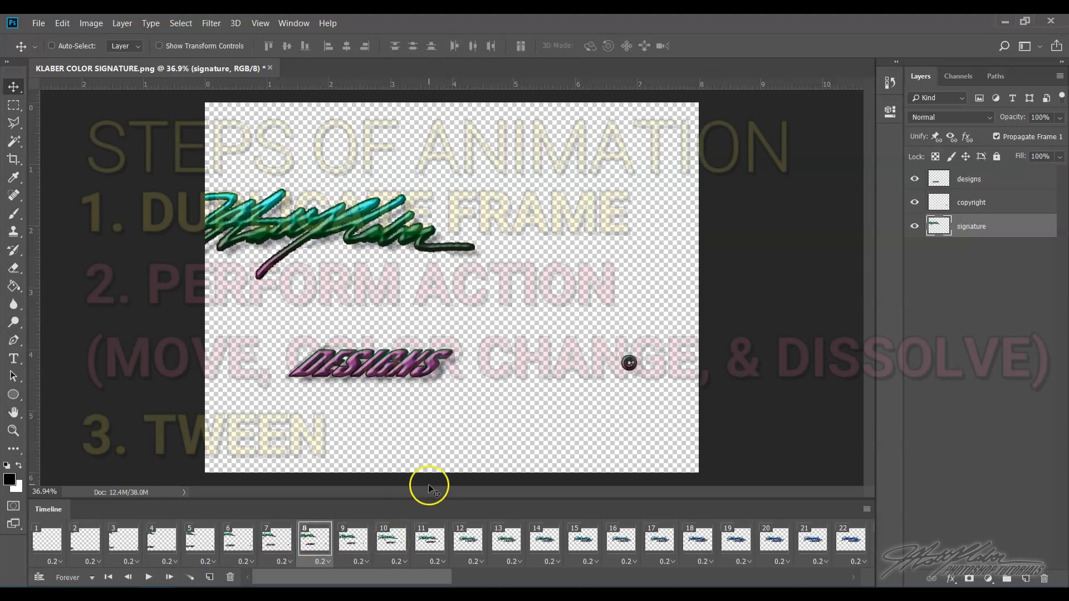
left_click(593, 541)
left_click(624, 540)
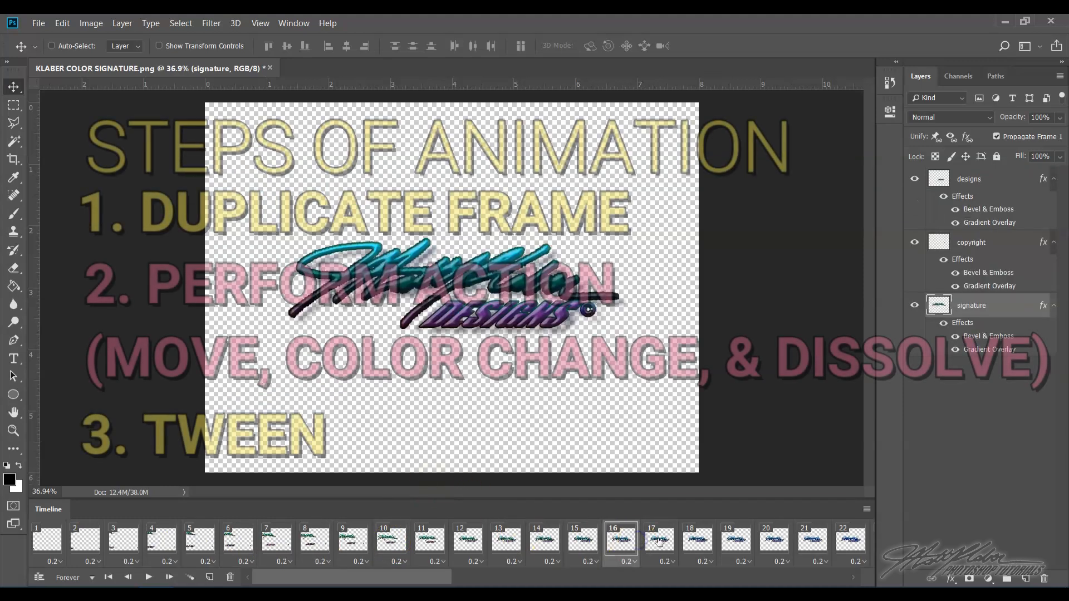
left_click(660, 540)
left_click(688, 540)
- Scroll the timeline and step through the remaining frames up to frame 66
left_click_drag(467, 574, 526, 573)
left_click(236, 539)
left_click(311, 541)
left_click(350, 545)
left_click(429, 544)
left_click(516, 544)
left_click(596, 544)
left_click(664, 545)
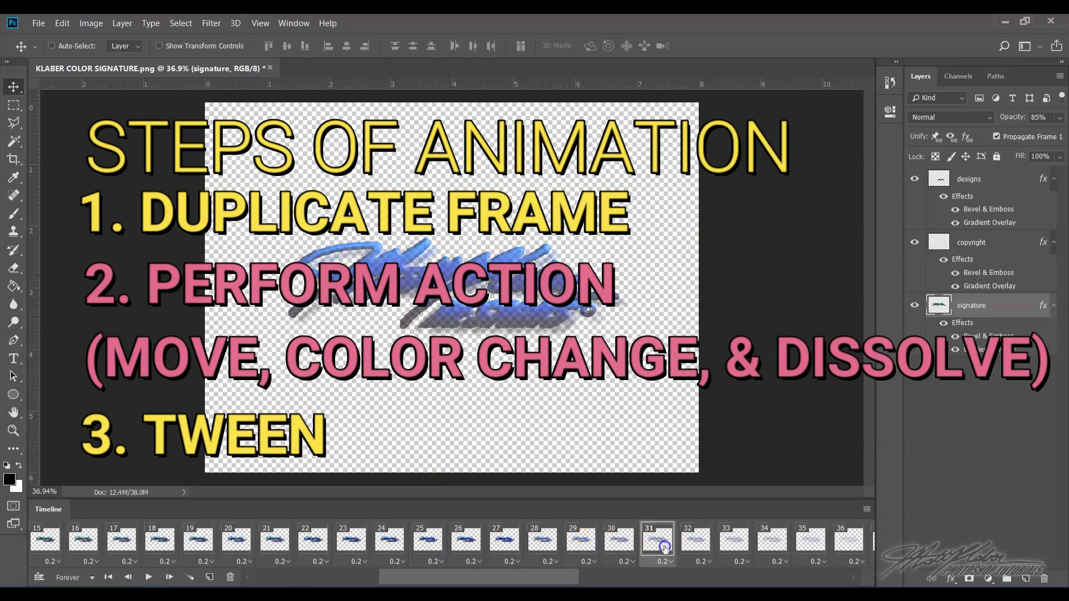
left_click(694, 543)
left_click(722, 541)
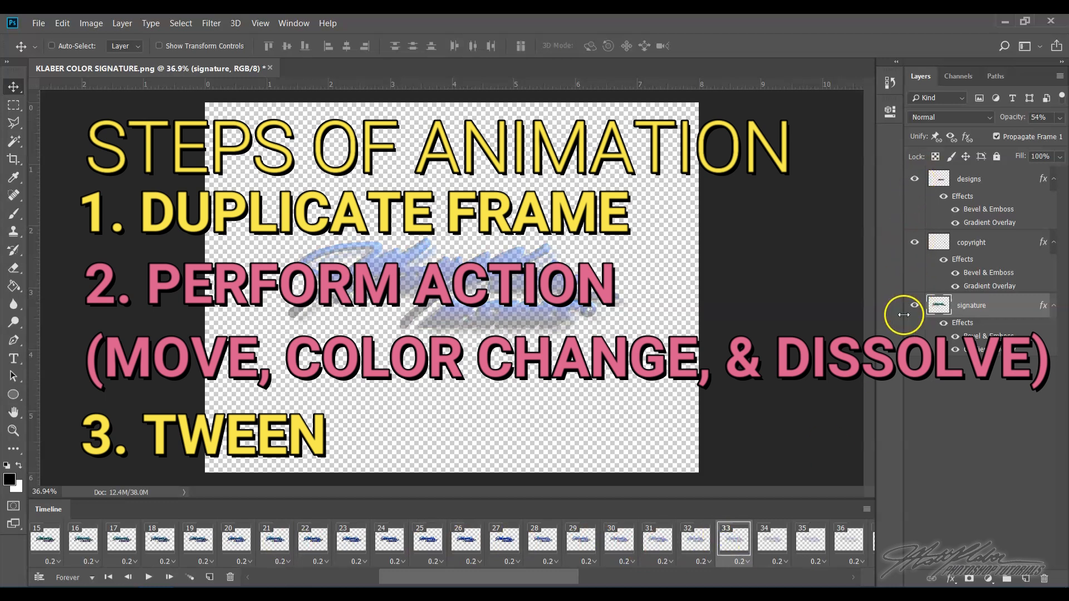
left_click(657, 540)
left_click(690, 541)
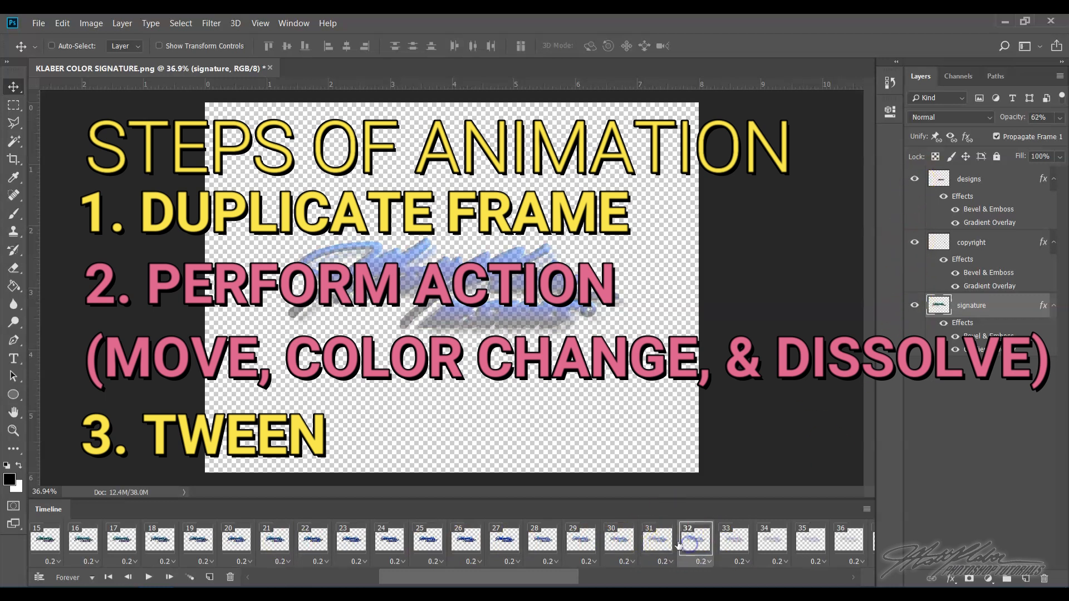
left_click_drag(570, 581, 866, 576)
left_click(863, 545)
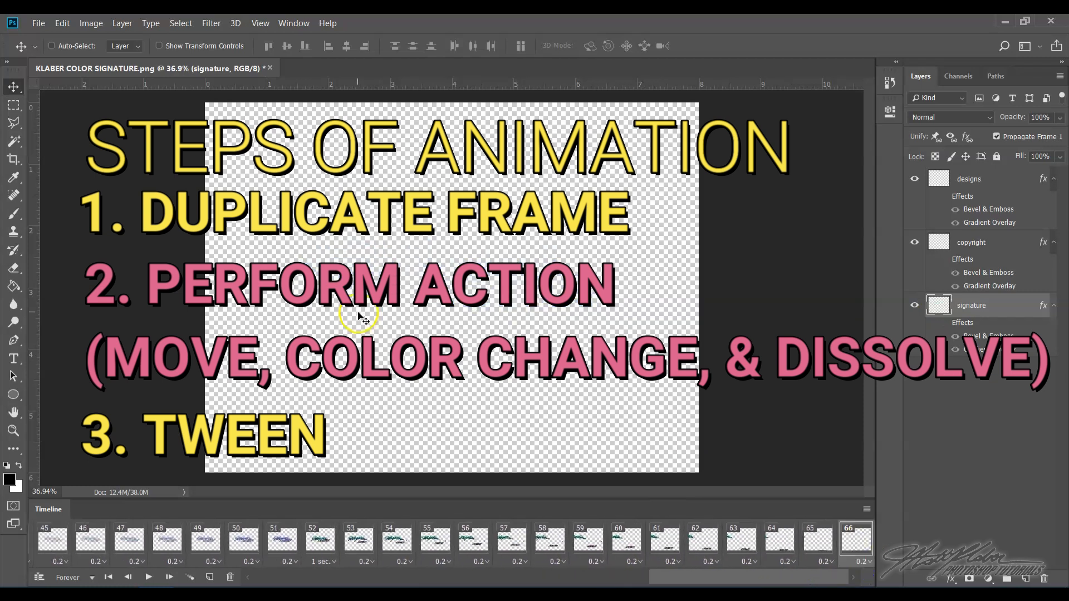